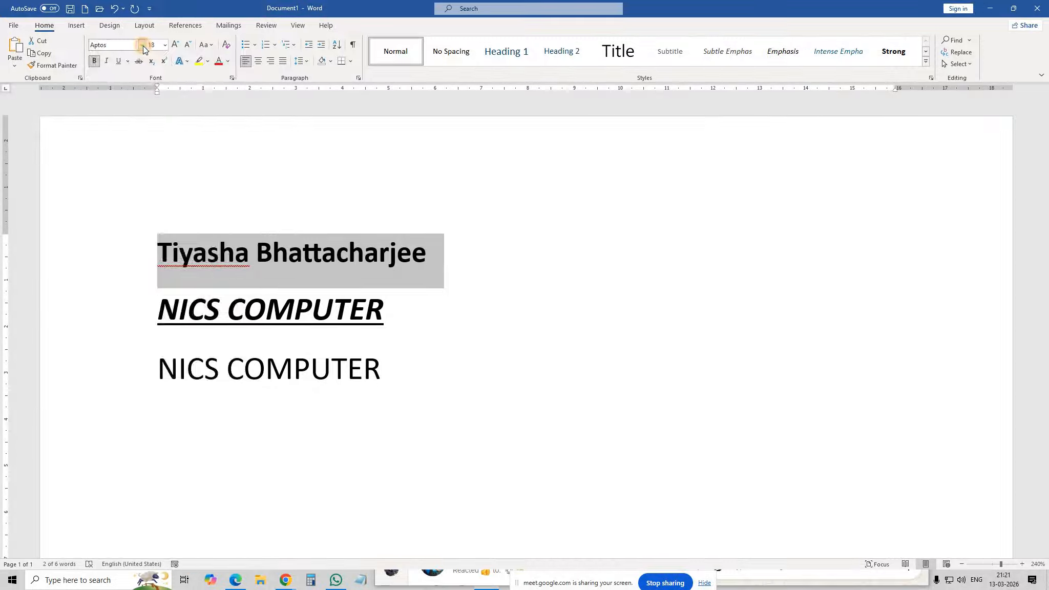
Step: Change the name heading's font to Arial Rounded MT Bold
click(142, 46)
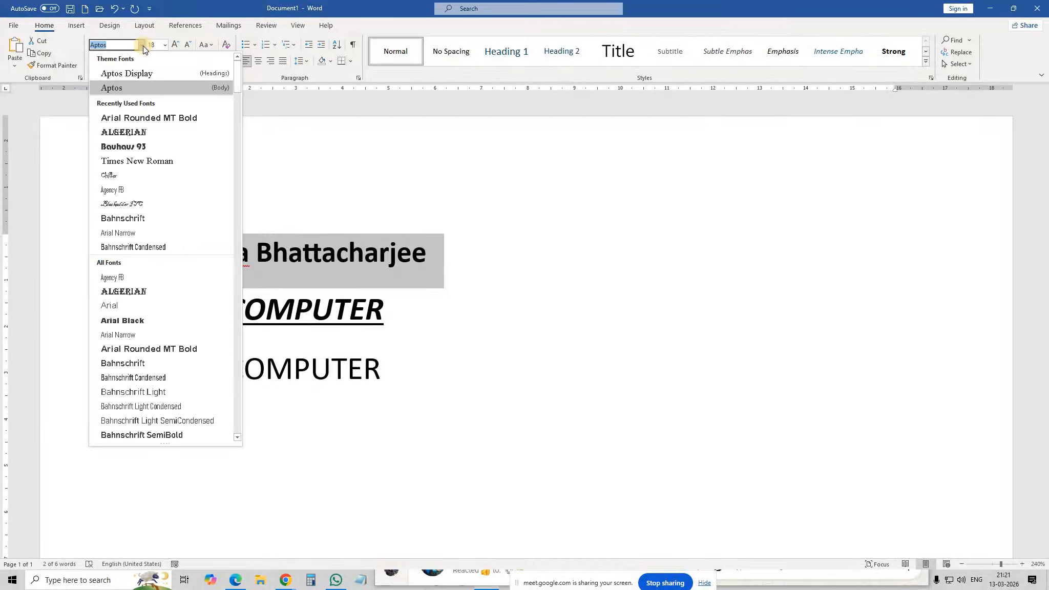
click(133, 118)
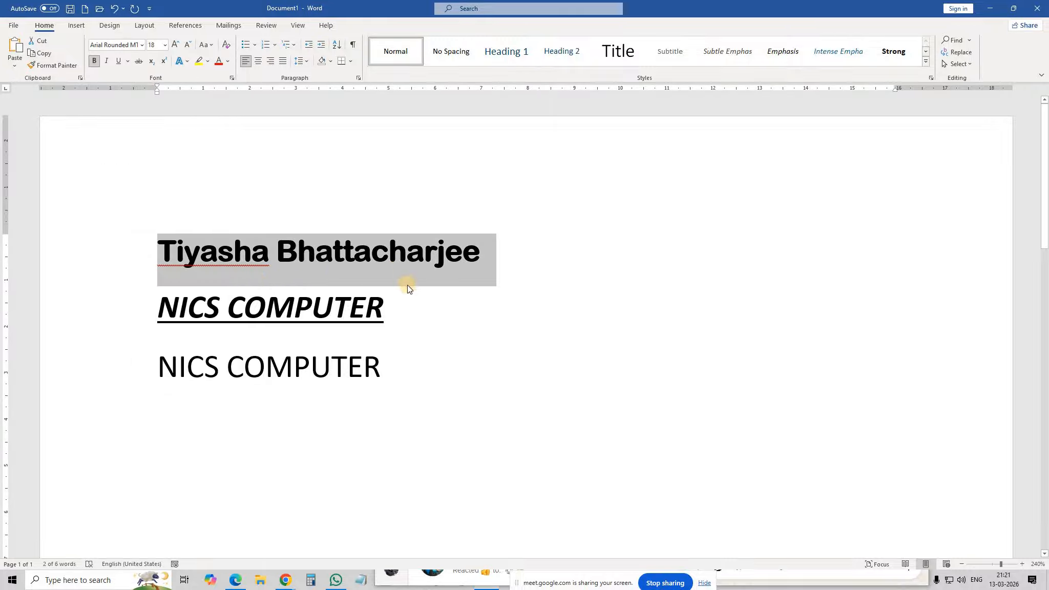
click(383, 307)
Step: Make the first NICS COMPUTER line Blackadder ITC, without italic or underline
drag(385, 306, 177, 315)
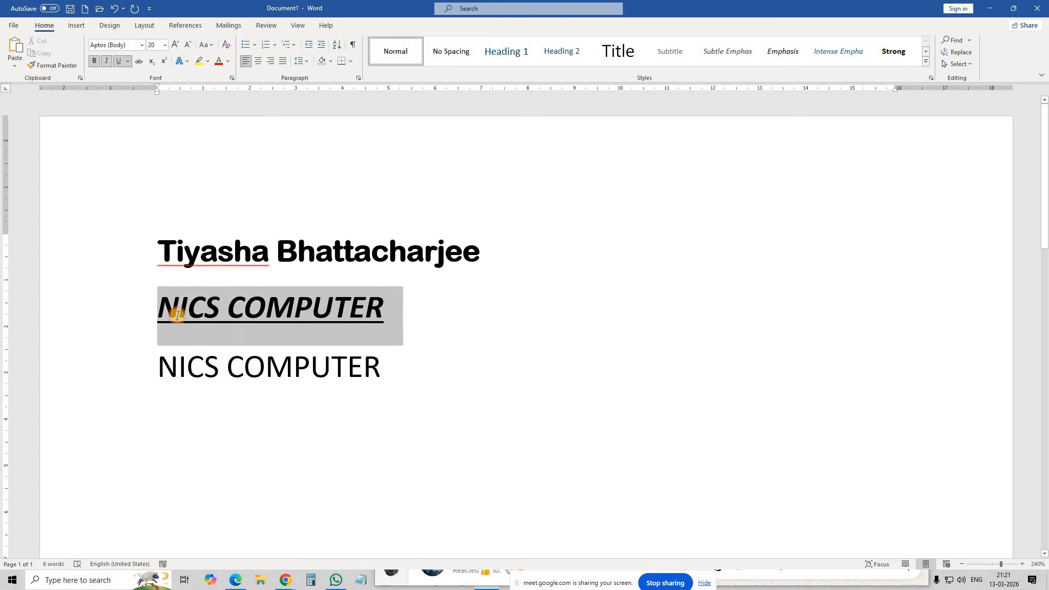
click(106, 62)
click(121, 61)
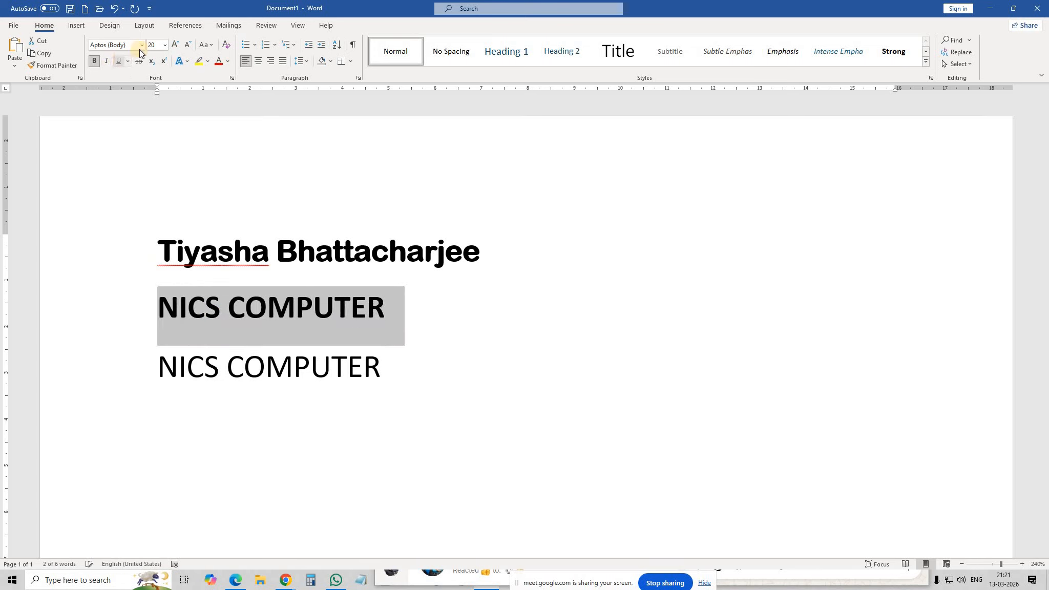
click(140, 46)
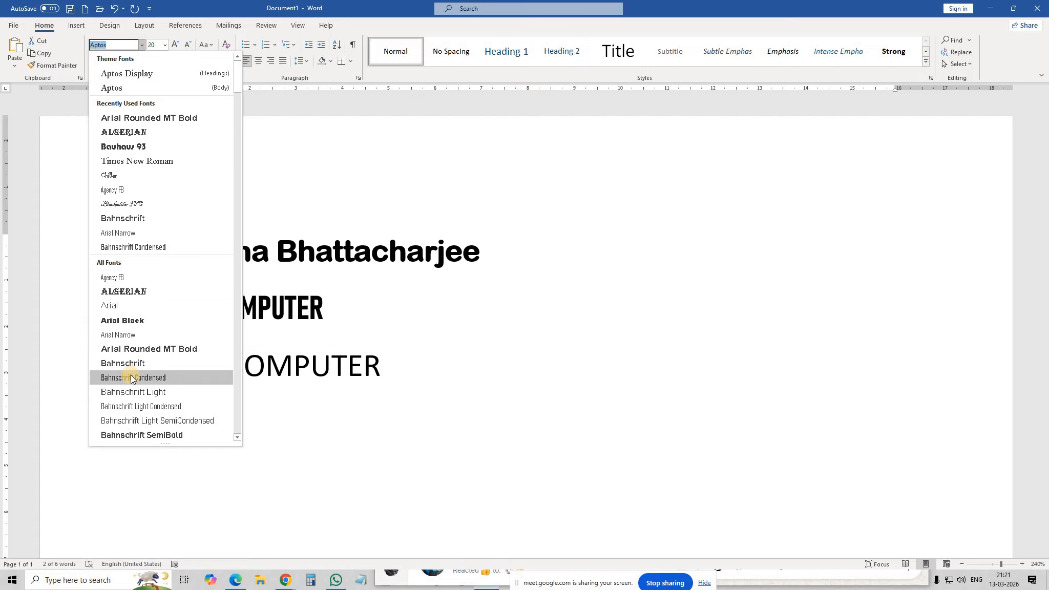
click(129, 202)
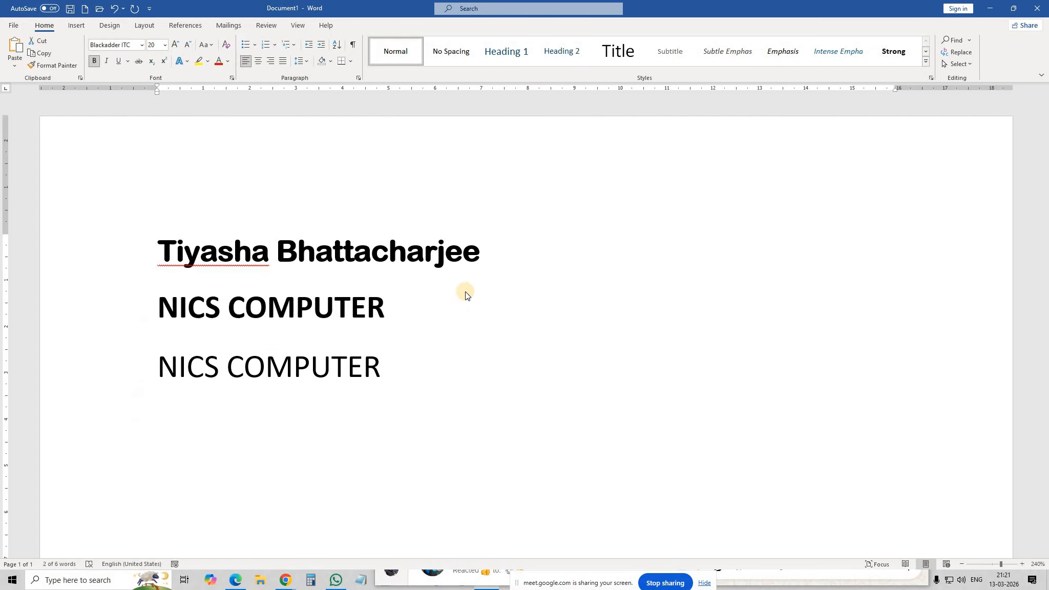
click(531, 313)
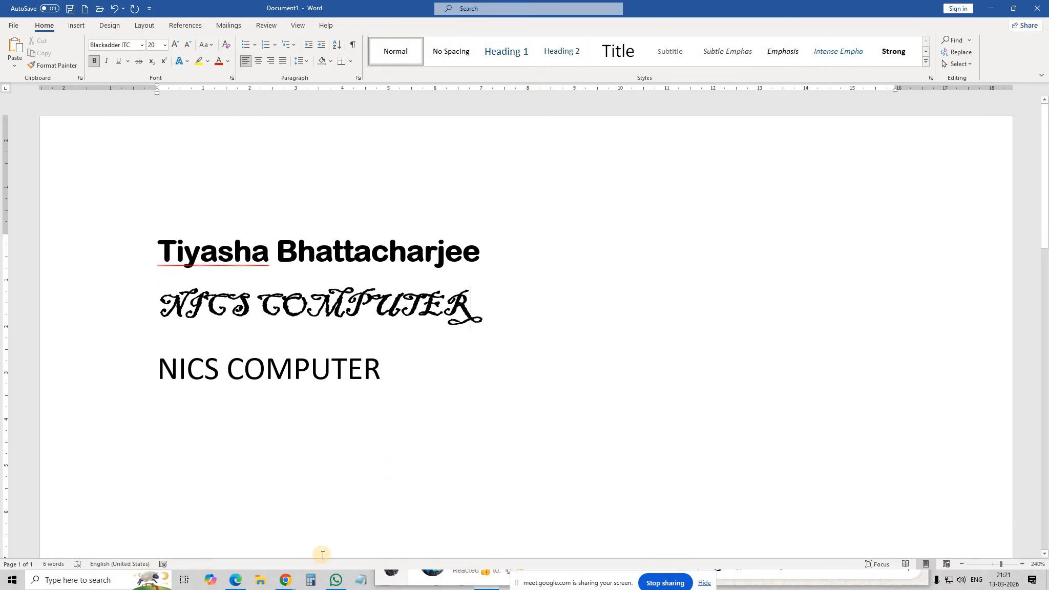
Step: Check the Google Meet presentation, then return to Word and select all three lines
mouse_move(287, 586)
click(232, 503)
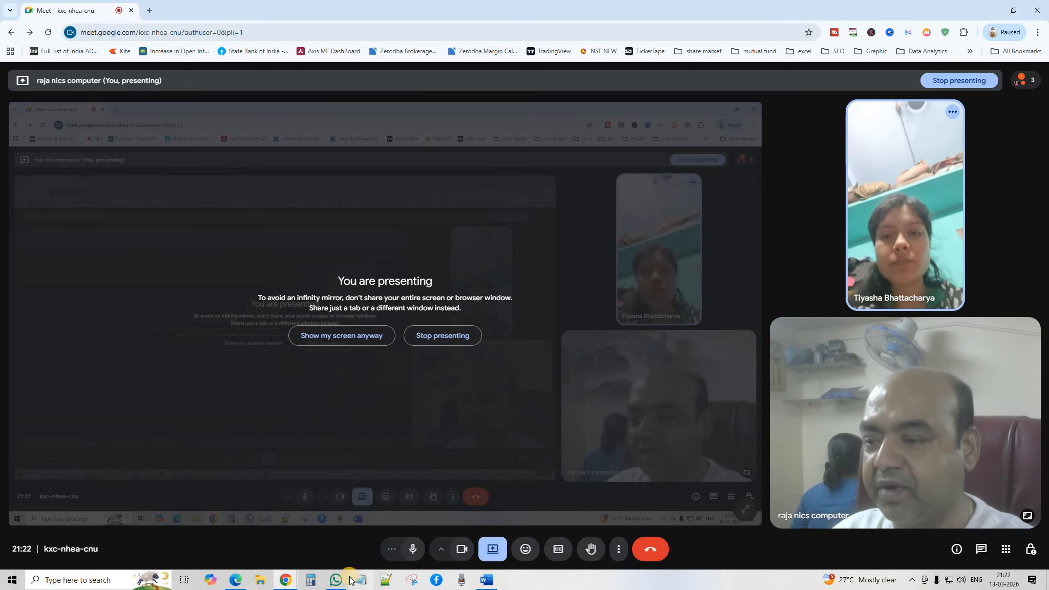
mouse_move(348, 579)
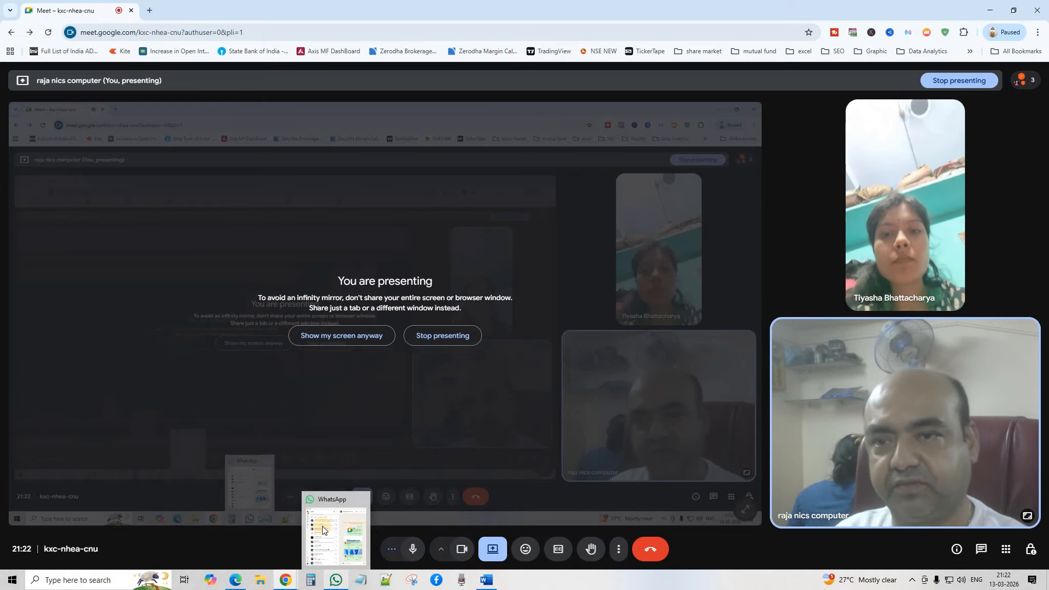
click(489, 582)
triple_click(144, 226)
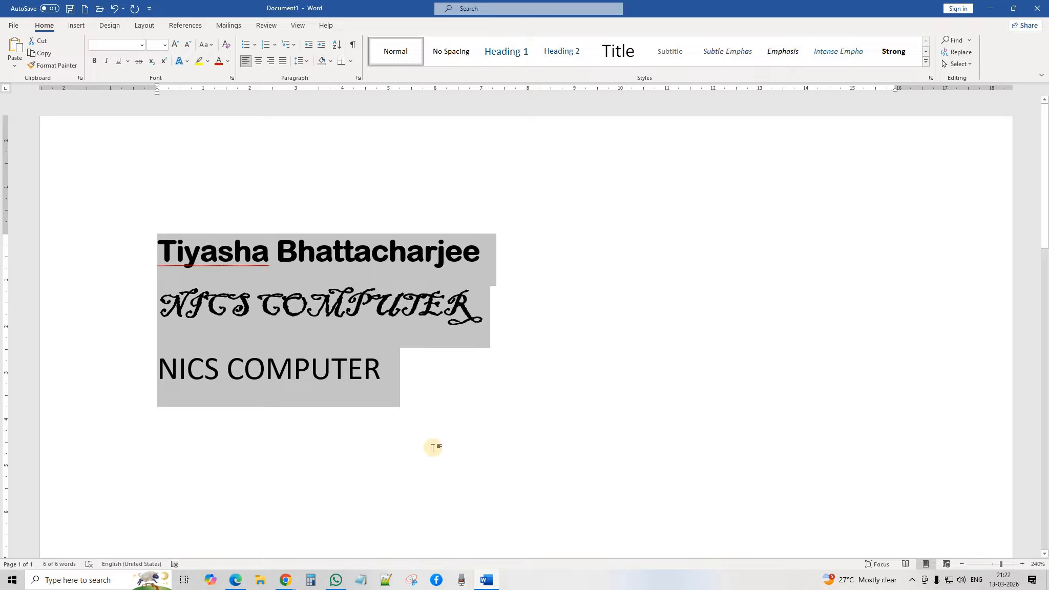
Step: Delete all three selected lines and set the font size to 12
key(Delete)
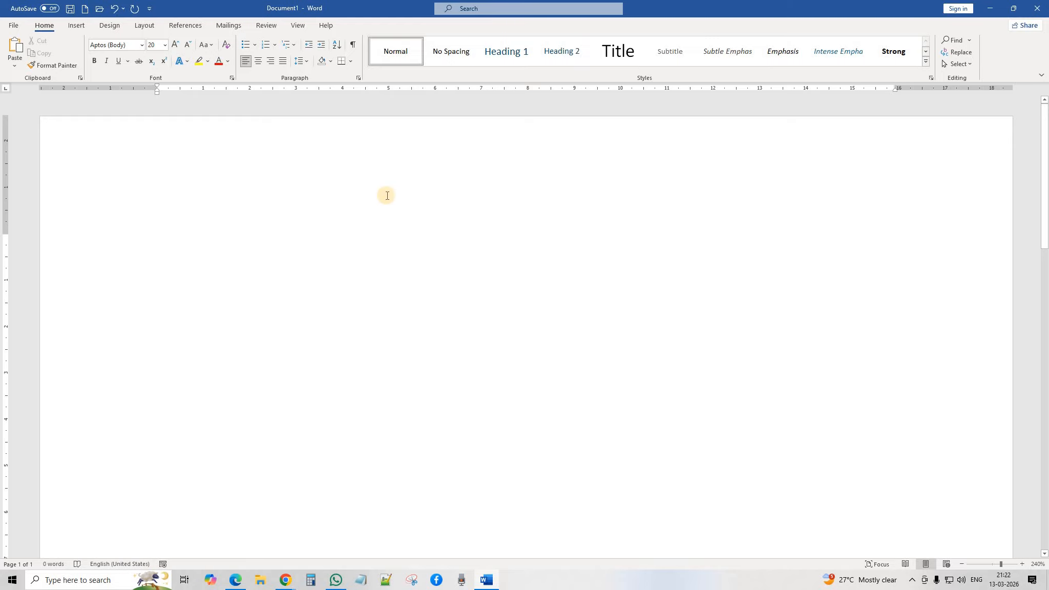
click(164, 45)
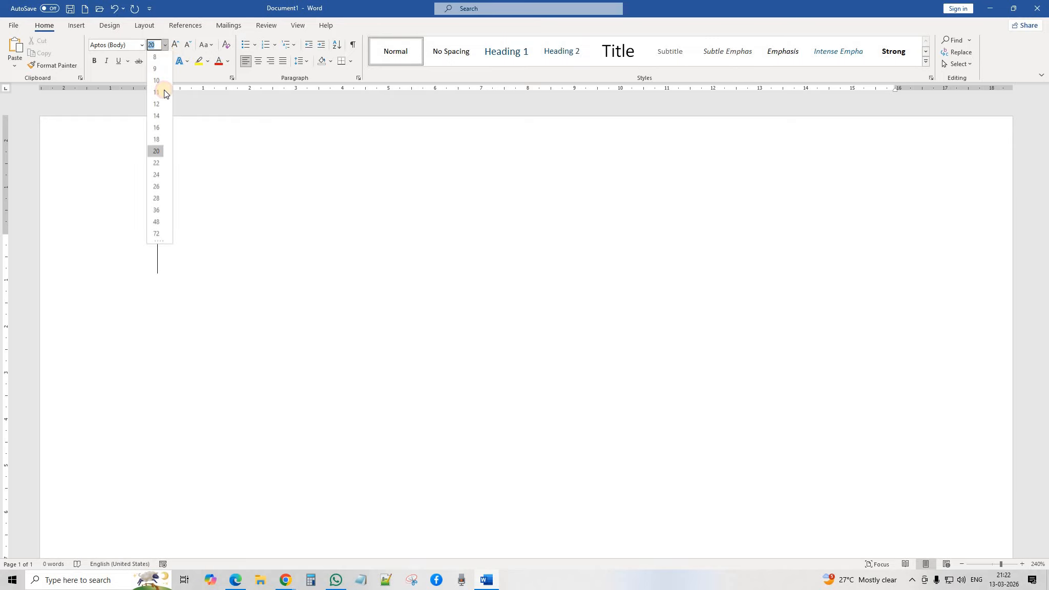
click(156, 105)
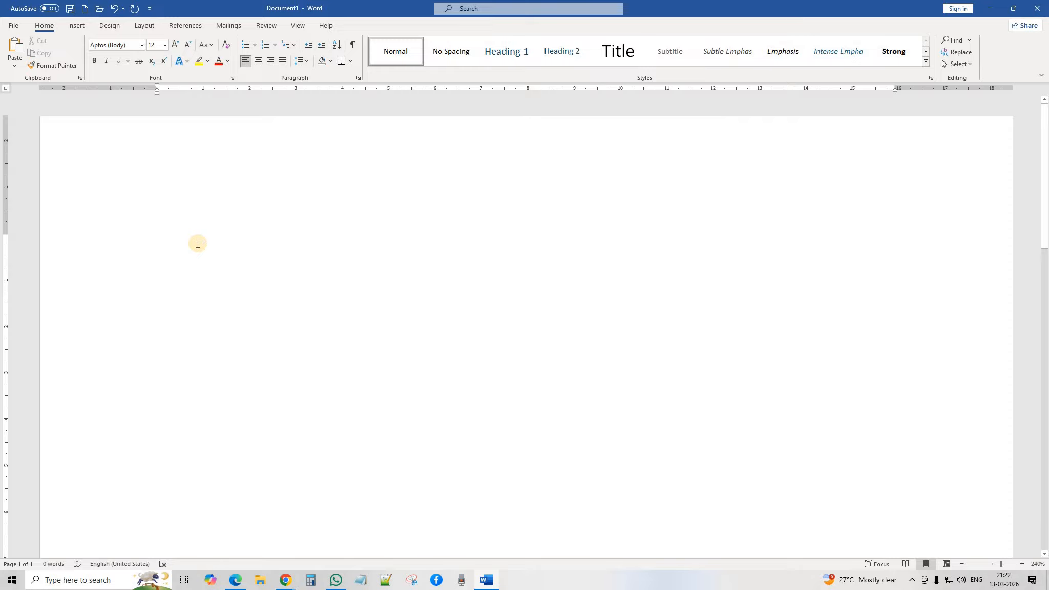
Step: Type =rand() on the empty page to generate sample paragraphs
text(=rand)
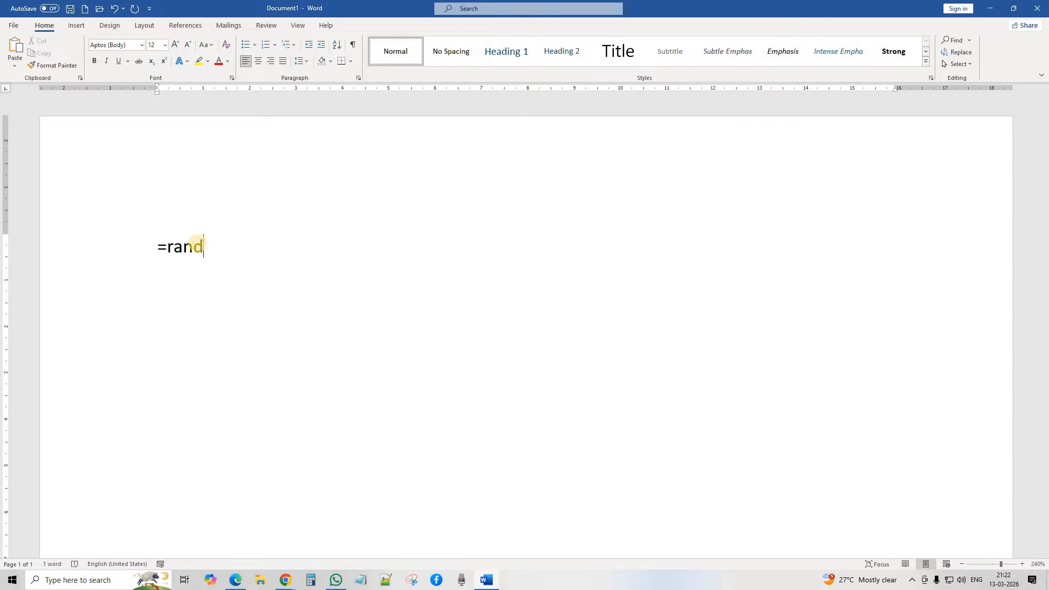
text(())
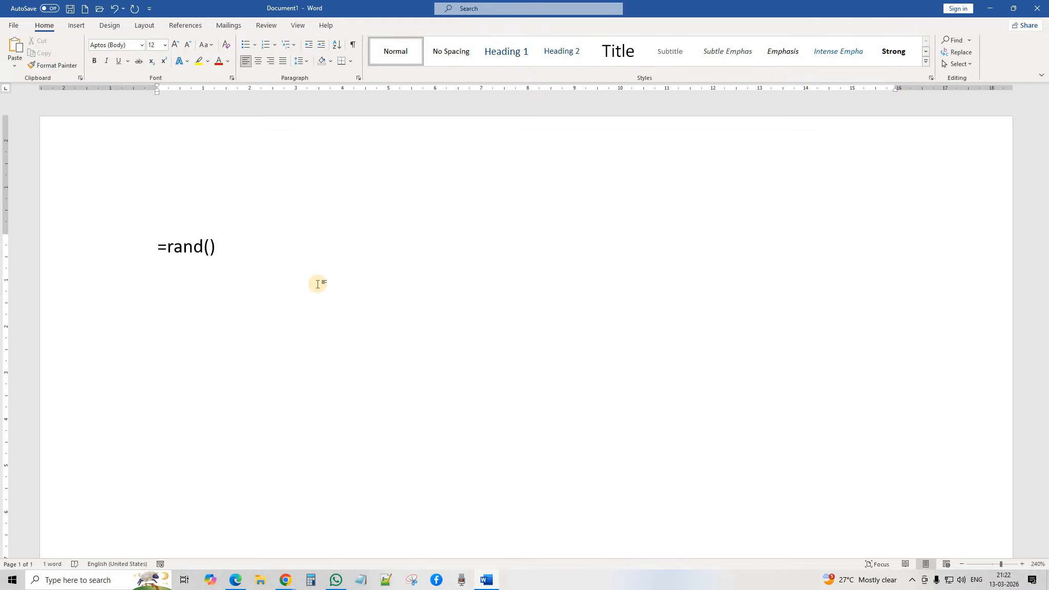
key(Return)
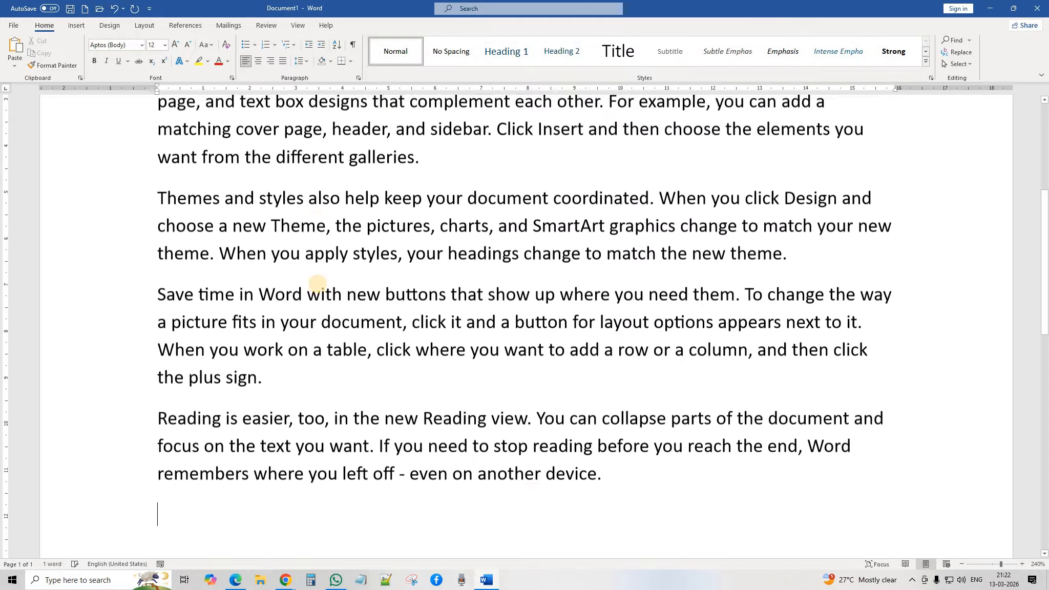
scroll(281, 235, up, 4)
scroll(416, 305, down, 2)
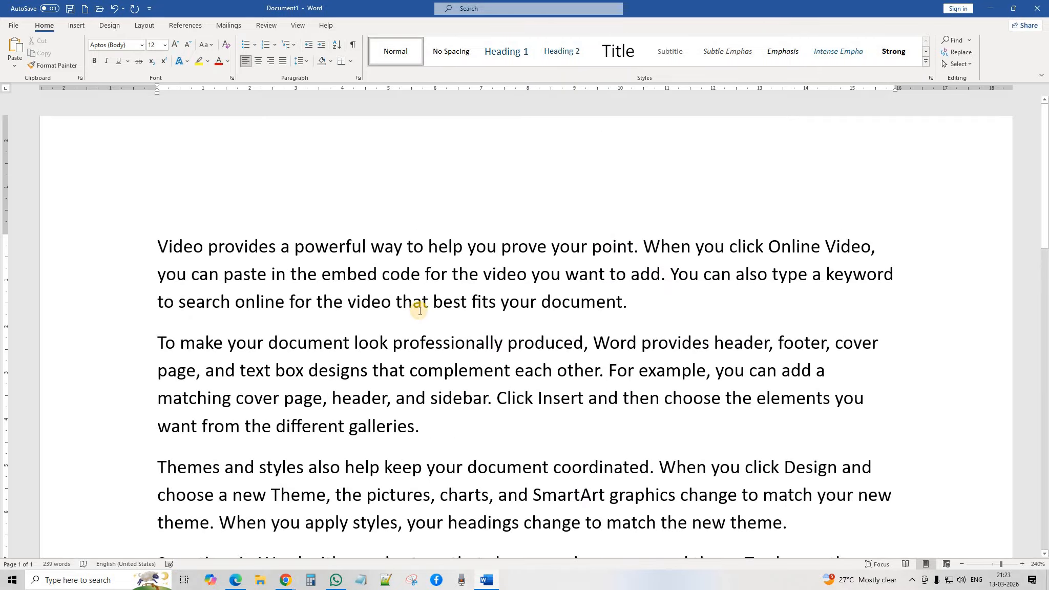
scroll(312, 252, up, 1)
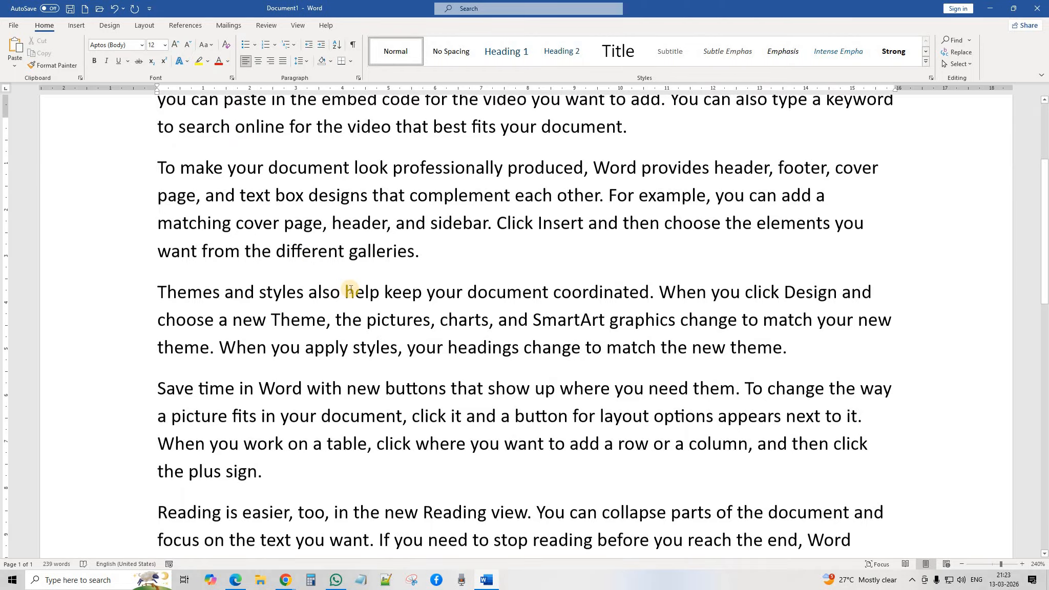
scroll(347, 292, up, 2)
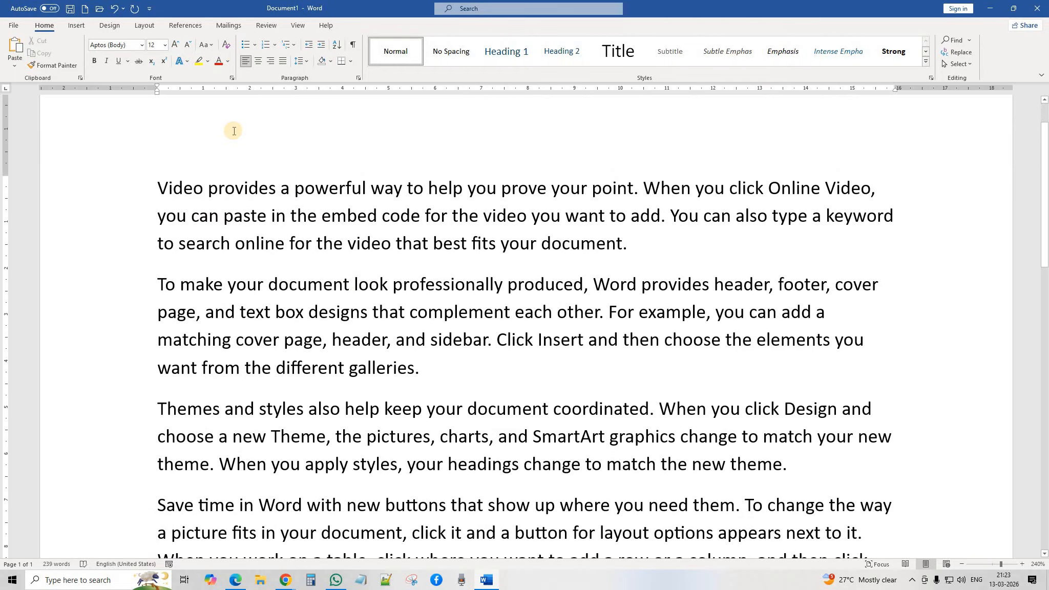
click(115, 7)
click(115, 8)
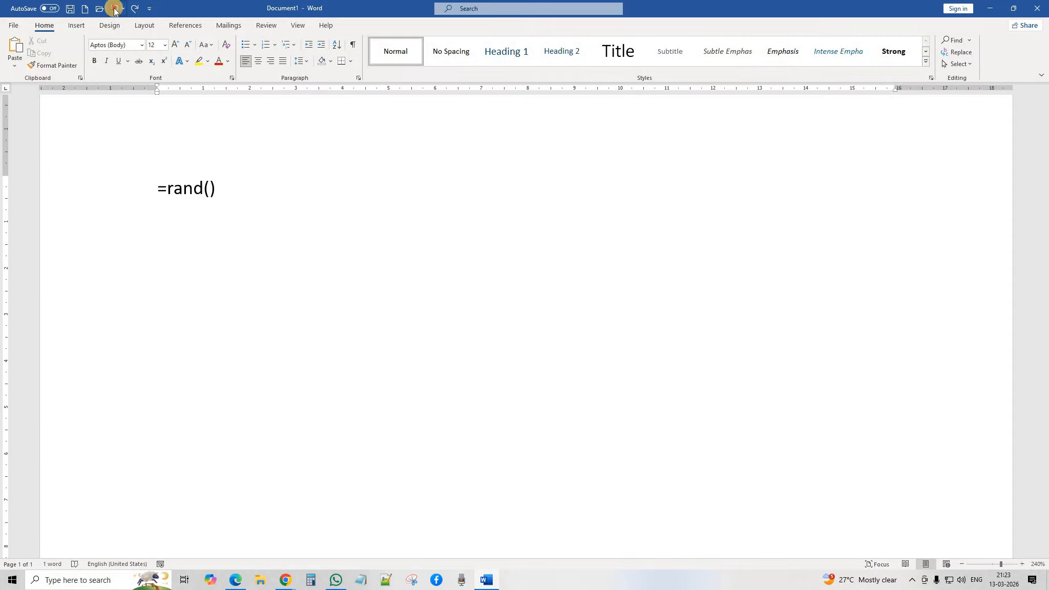
click(115, 8)
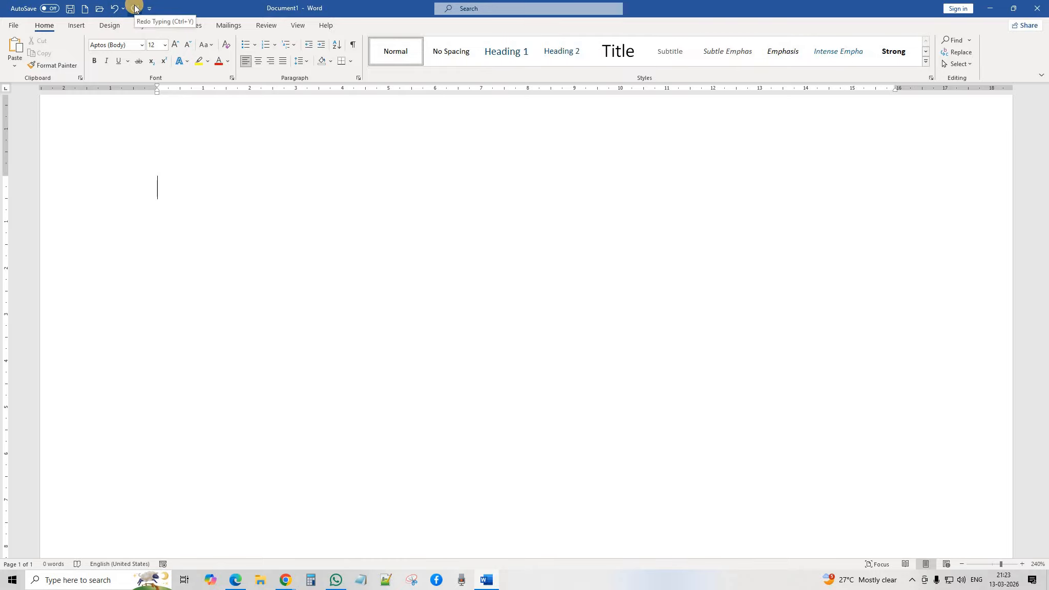
click(135, 8)
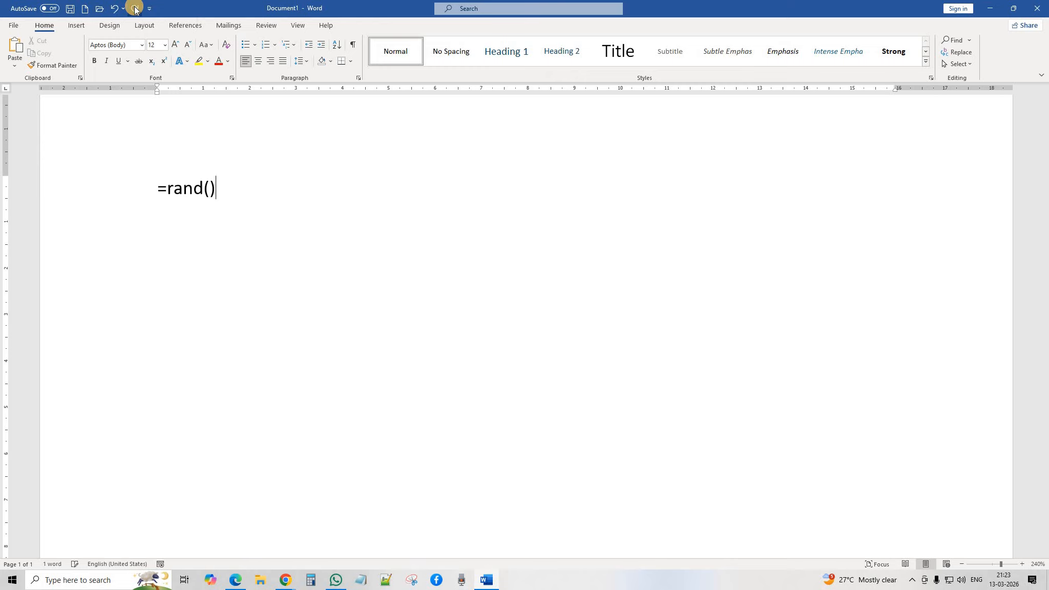
click(134, 8)
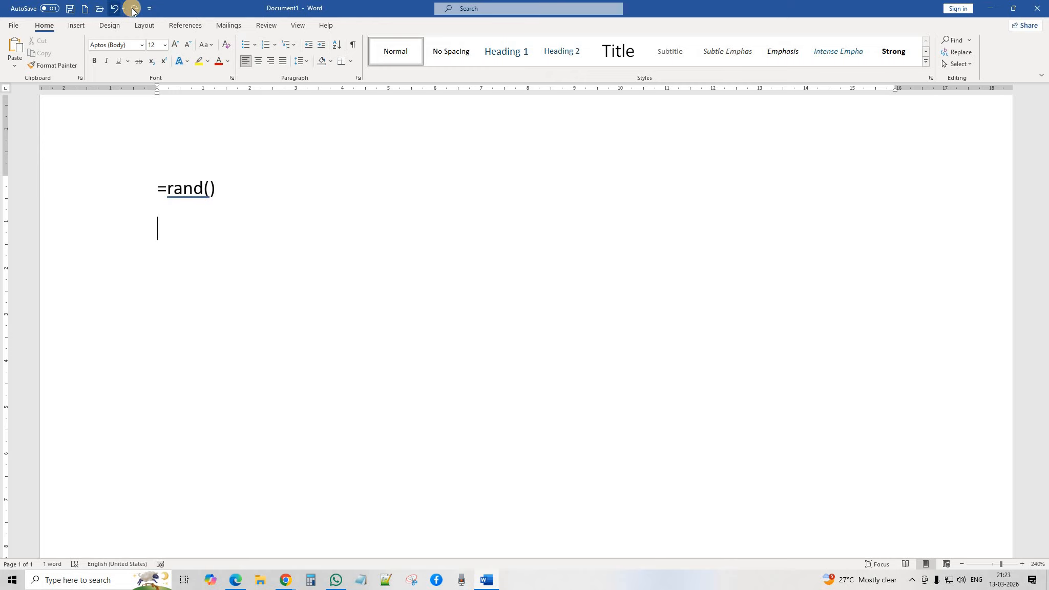
click(135, 8)
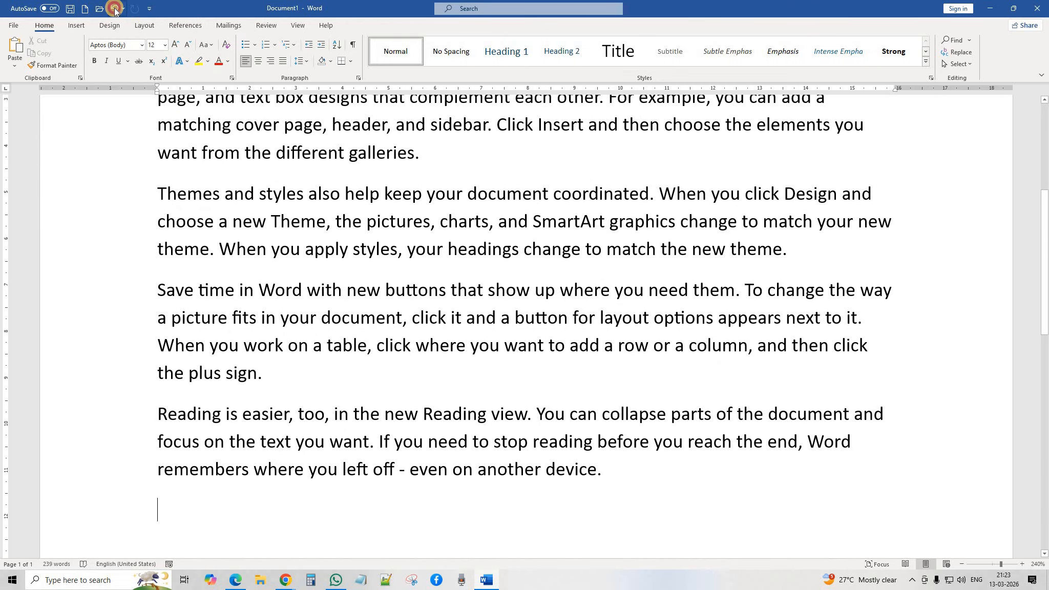
click(114, 9)
click(115, 11)
scroll(323, 242, up, 2)
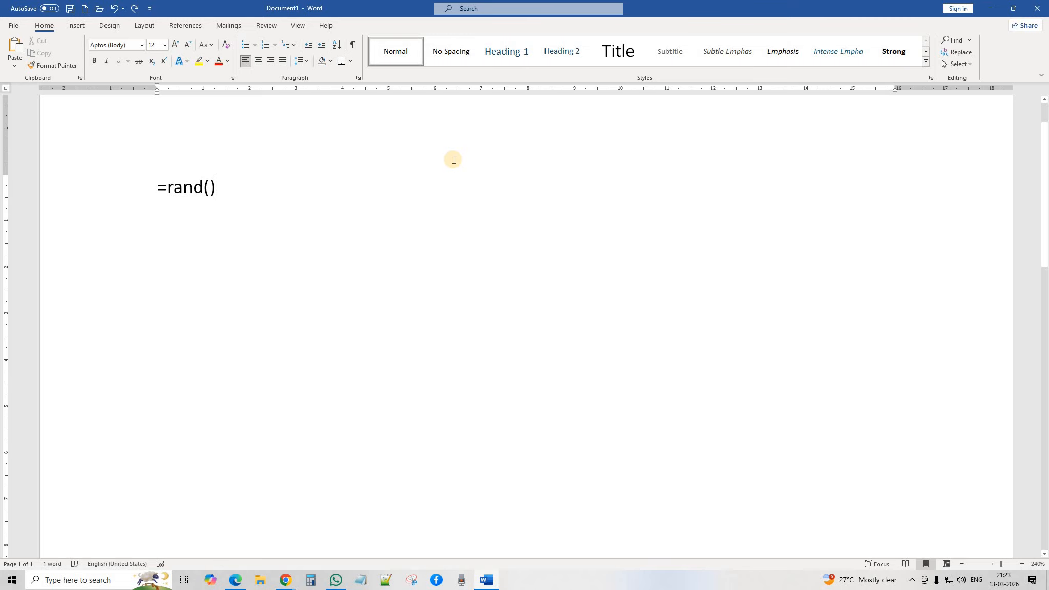
key(Return)
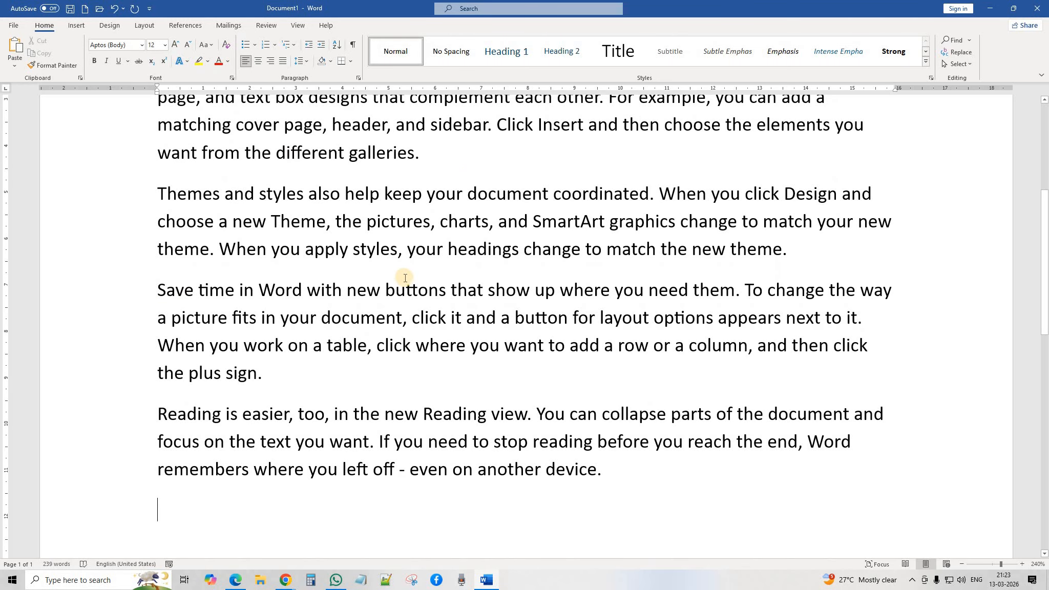
scroll(660, 356, up, 10)
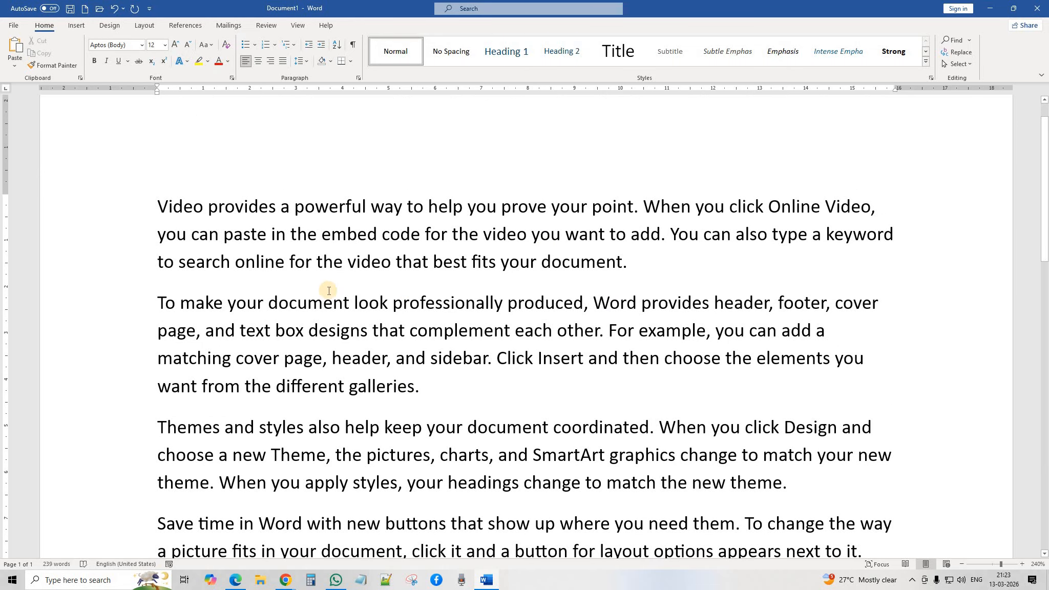
scroll(397, 369, down, 3)
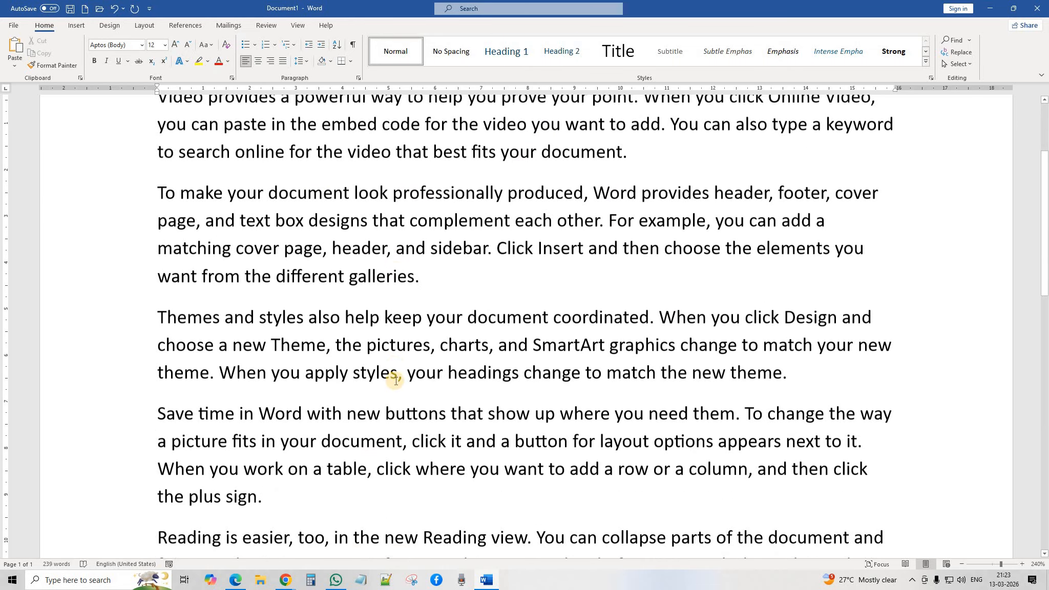
scroll(395, 383, down, 4)
scroll(394, 441, up, 6)
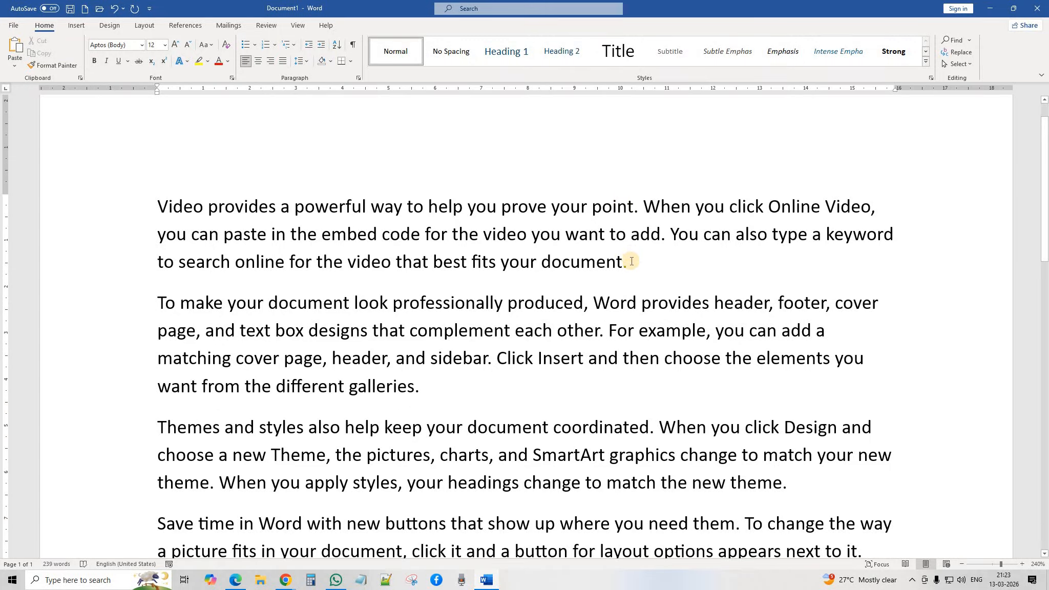
Step: Join the second paragraph onto the first at 'document.'
click(631, 267)
key(Delete)
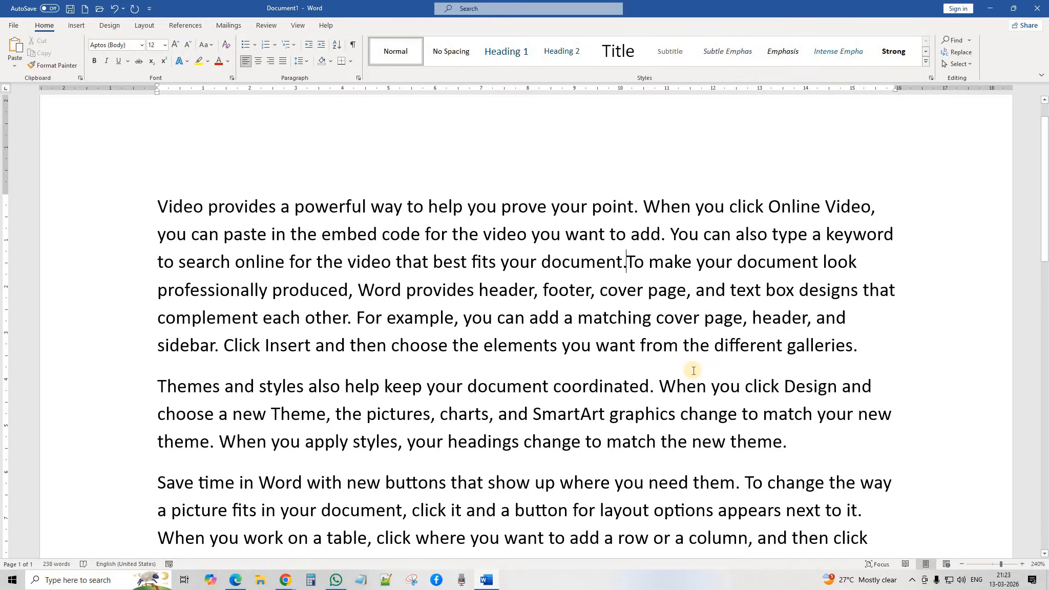
scroll(760, 376, down, 2)
Step: Merge the paragraphs following 'theme.' and 'plus sign.' into the preceding text
click(800, 325)
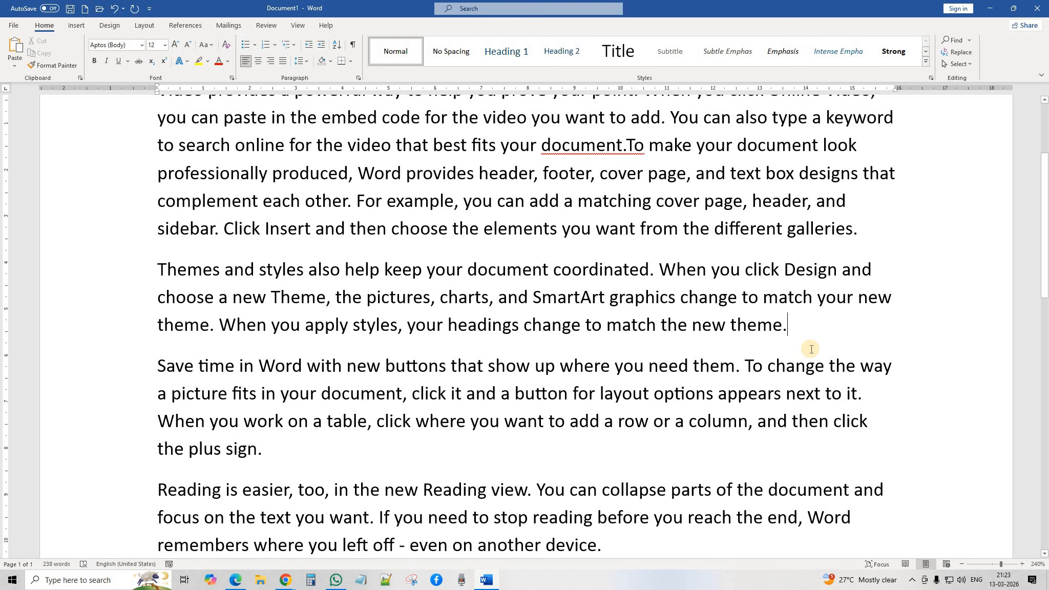
key(Delete)
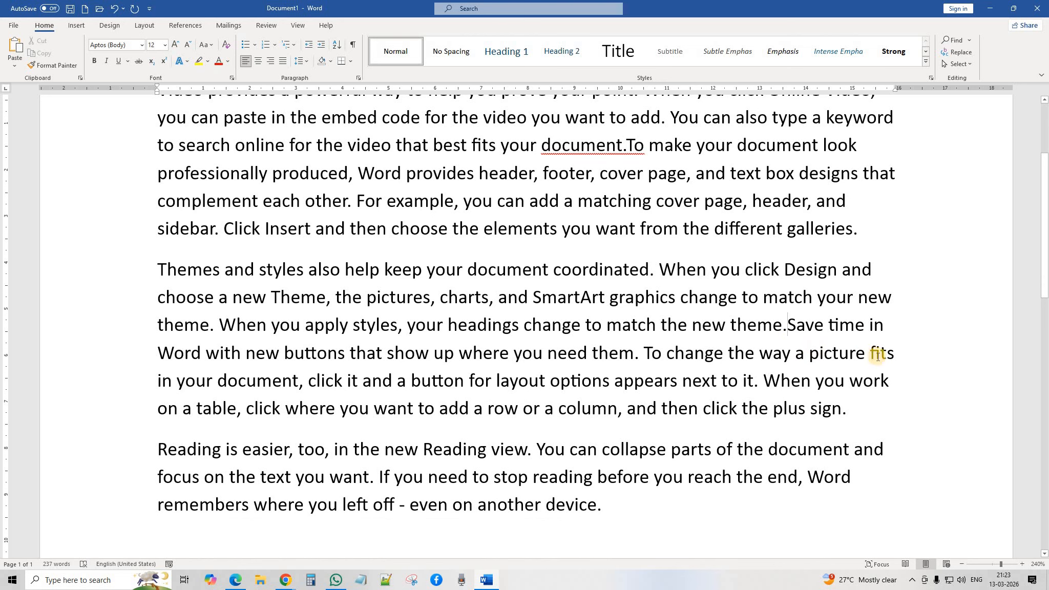
click(865, 419)
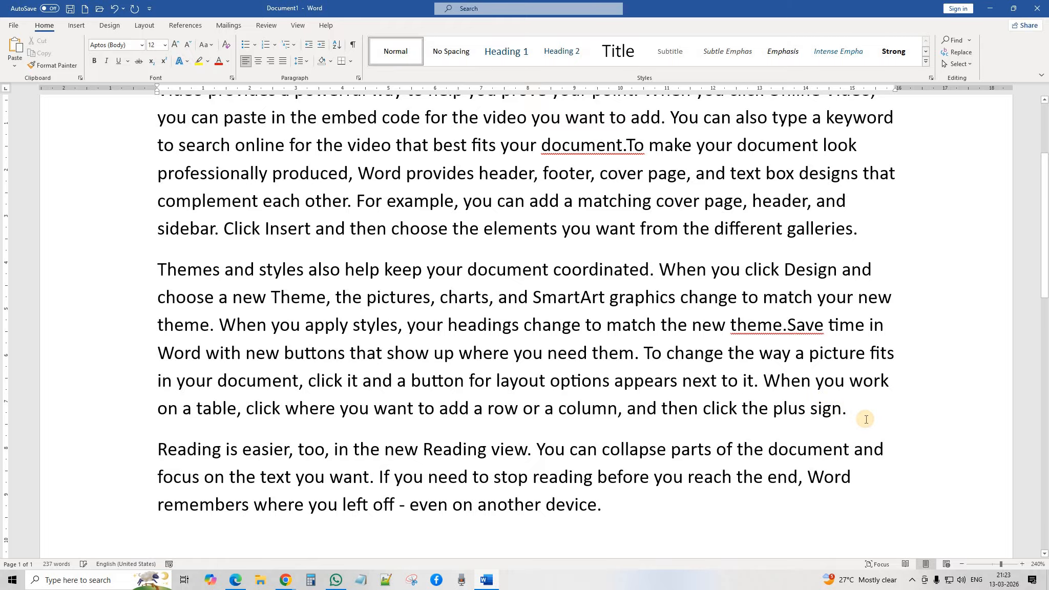
key(Delete)
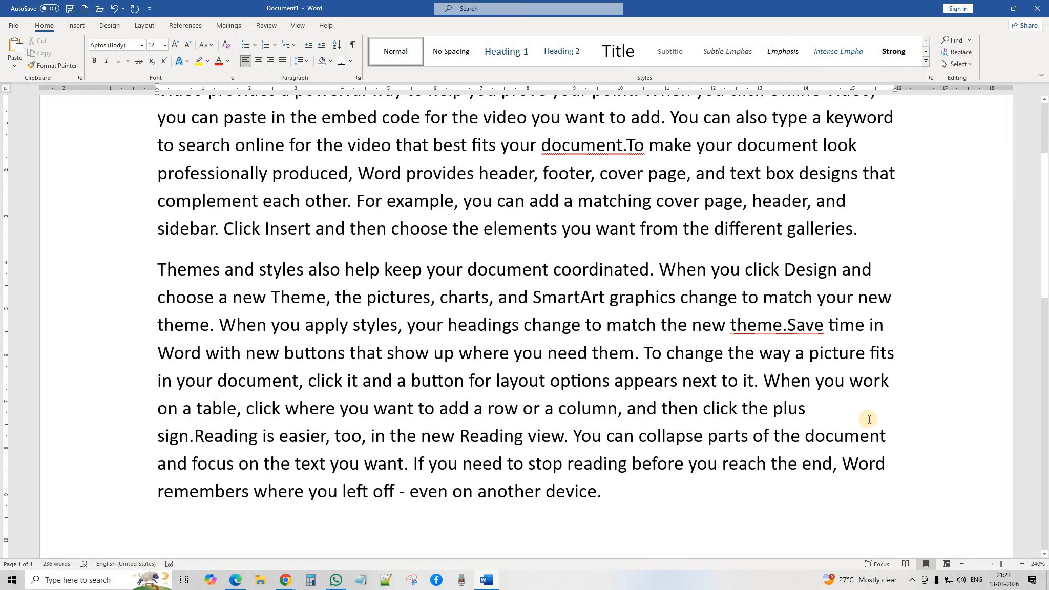
scroll(569, 336, up, 3)
scroll(566, 333, down, 3)
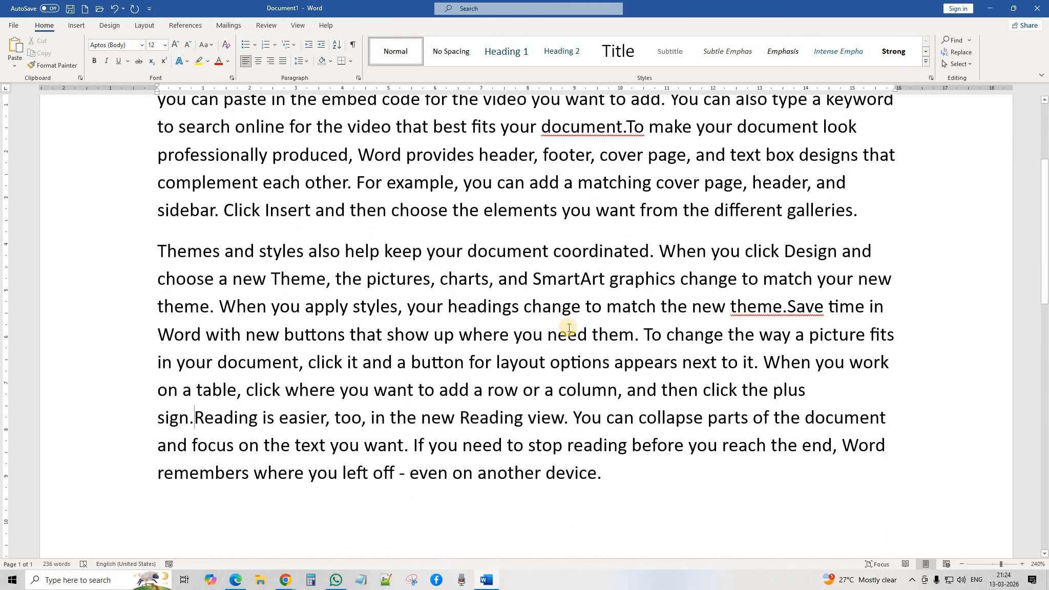
scroll(676, 330, up, 3)
scroll(842, 328, down, 1)
scroll(763, 363, down, 1)
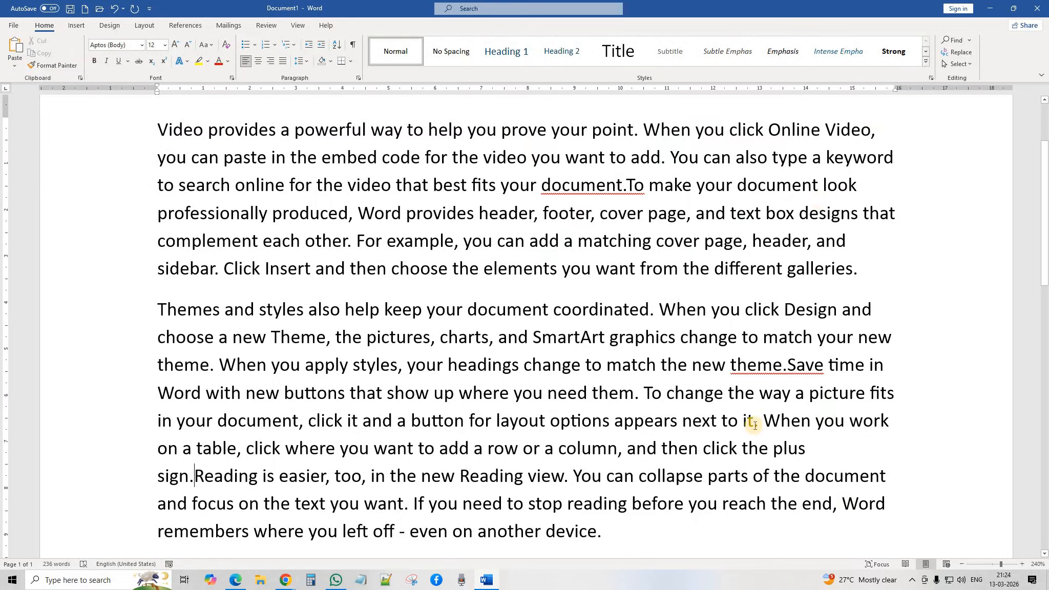
scroll(600, 252, up, 1)
click(478, 272)
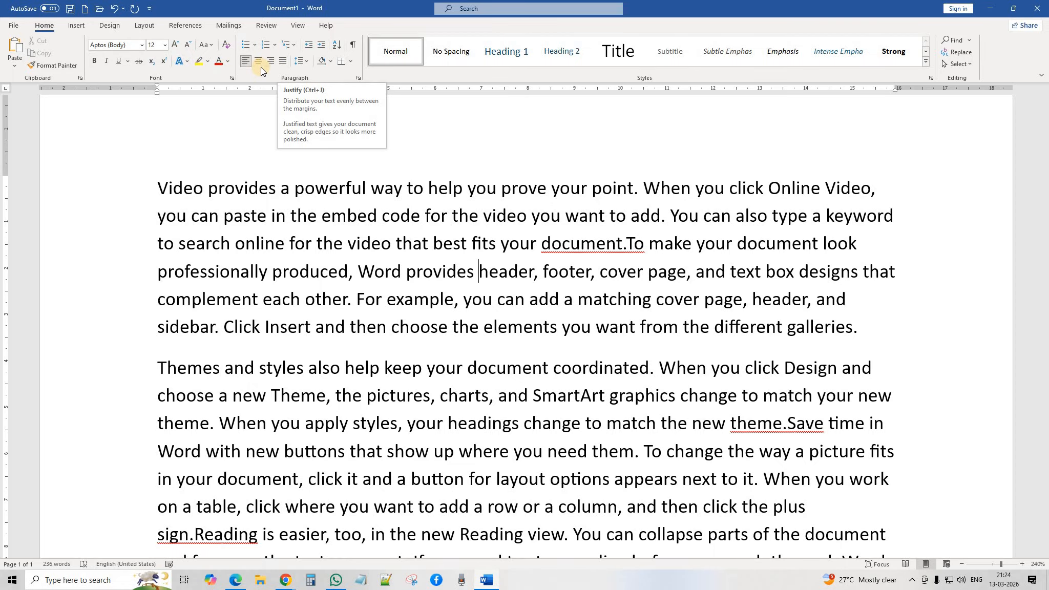
scroll(456, 233, down, 4)
Step: Type the person's first name in capitals on the empty line below the text
click(235, 286)
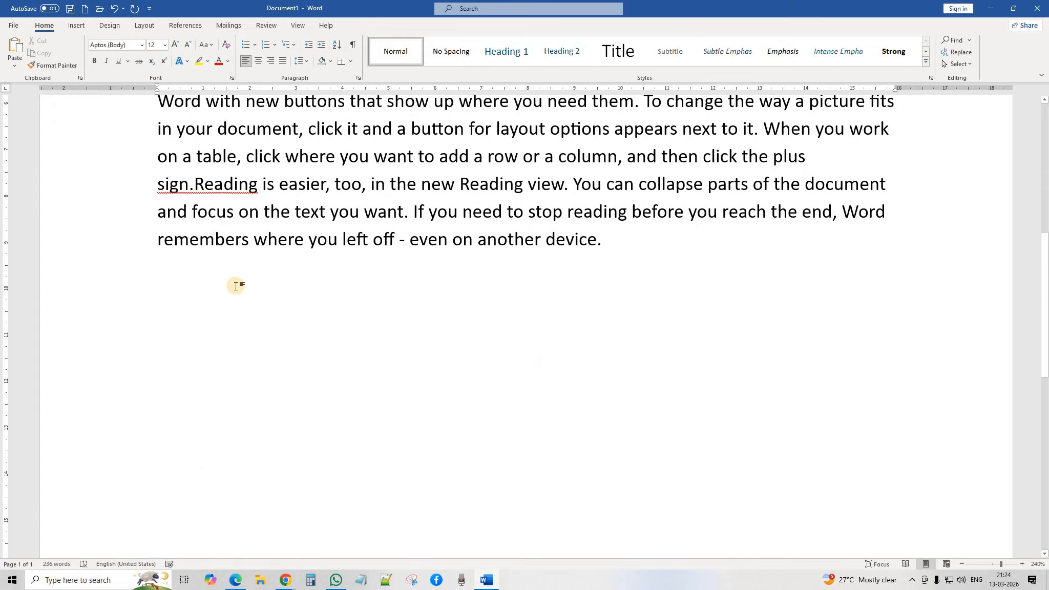
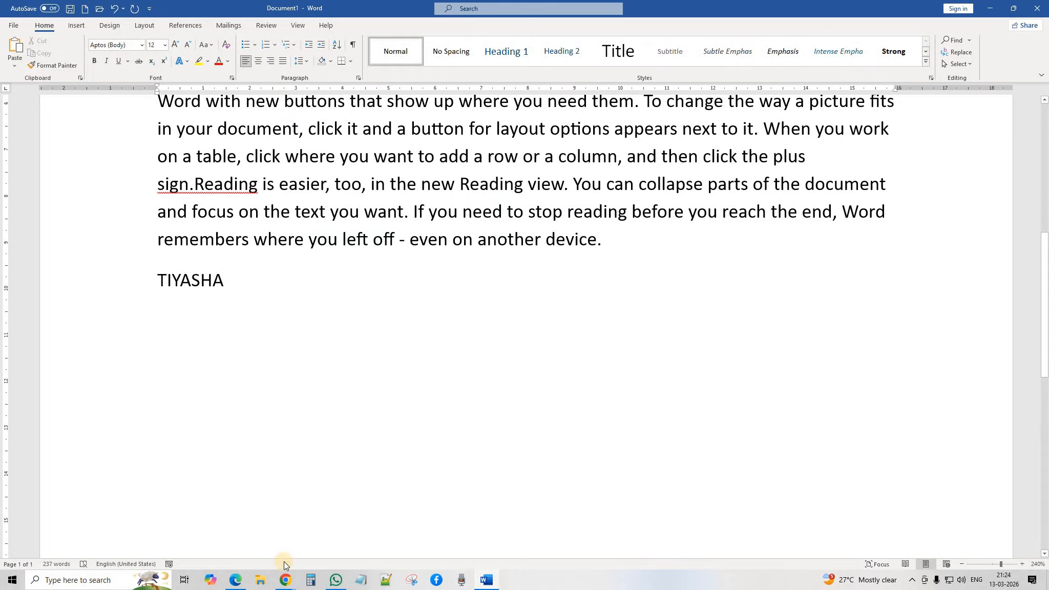
Step: Look at the Google Meet window, then return to Word
click(284, 580)
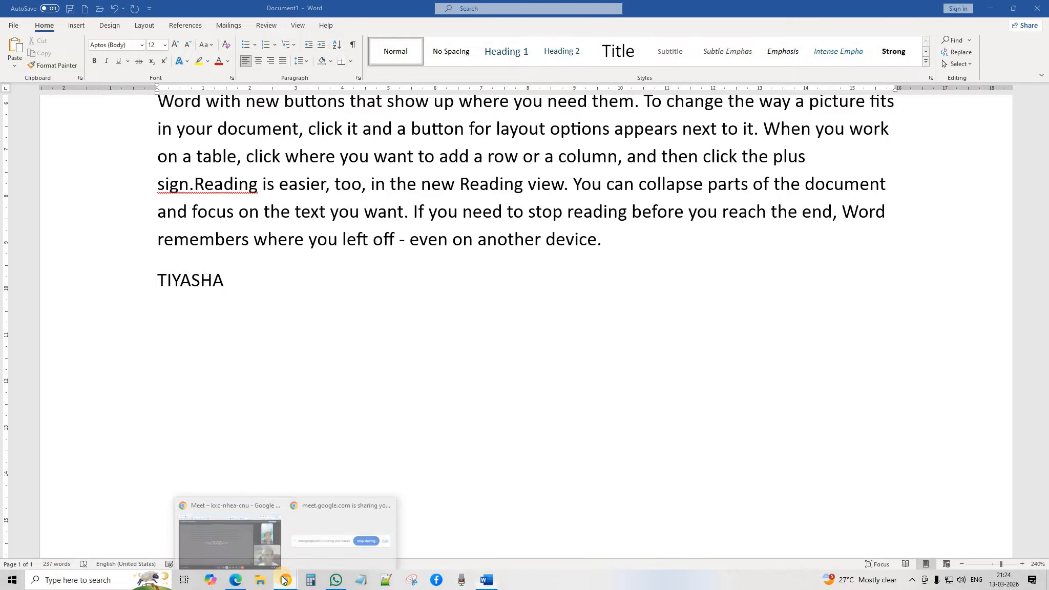
click(228, 501)
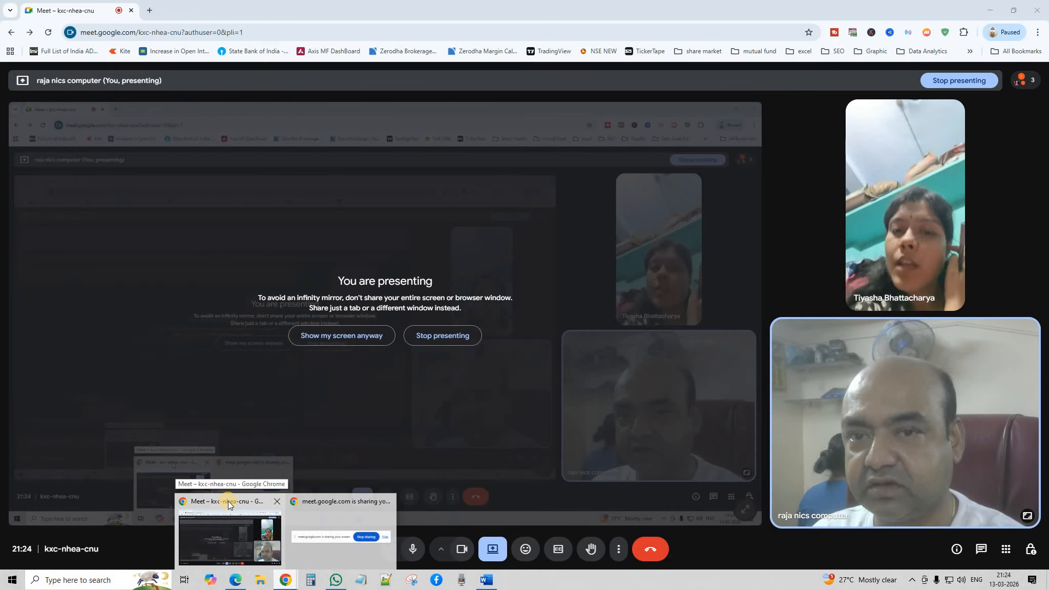
click(228, 500)
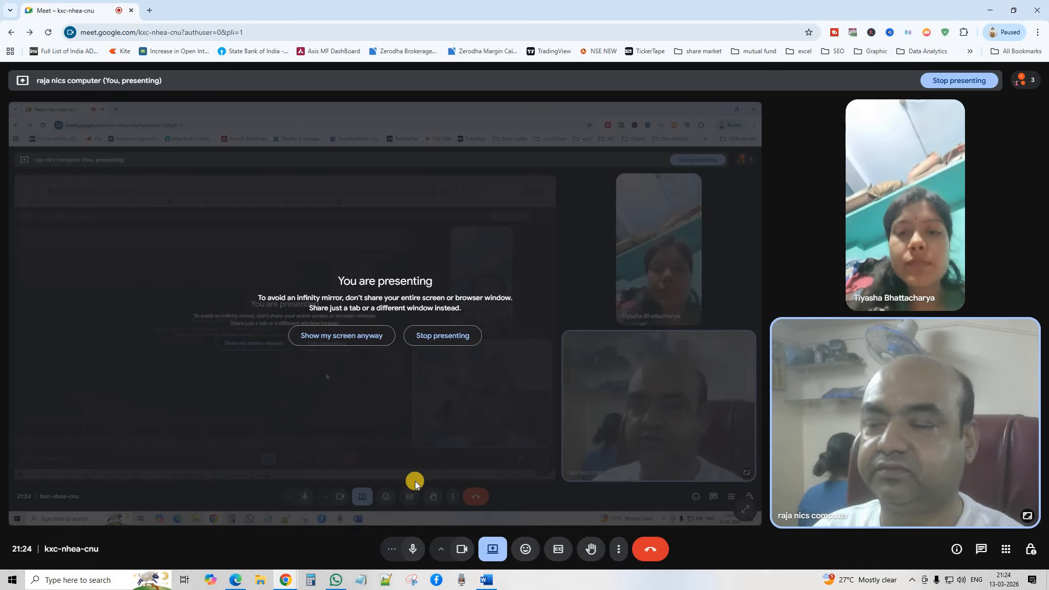
click(486, 583)
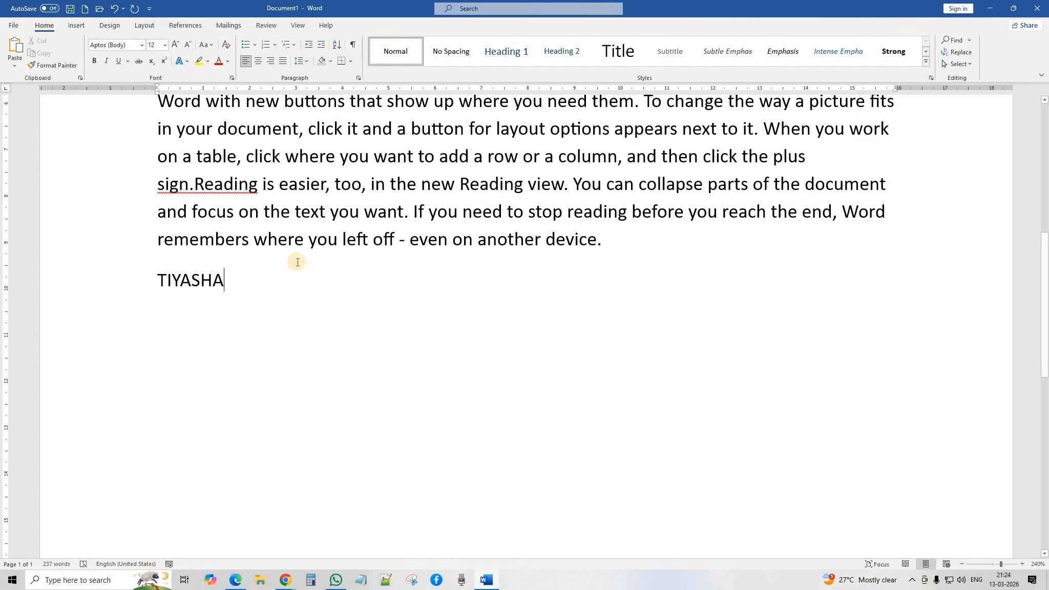
Step: Add the person's surname in capitals after the first name, then type india on the next line
click(297, 262)
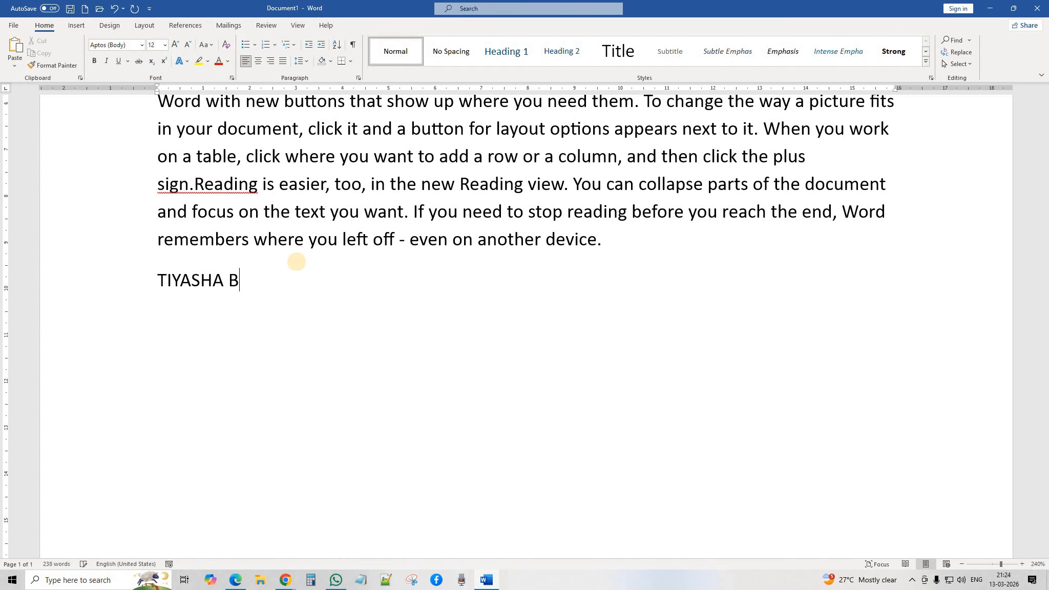
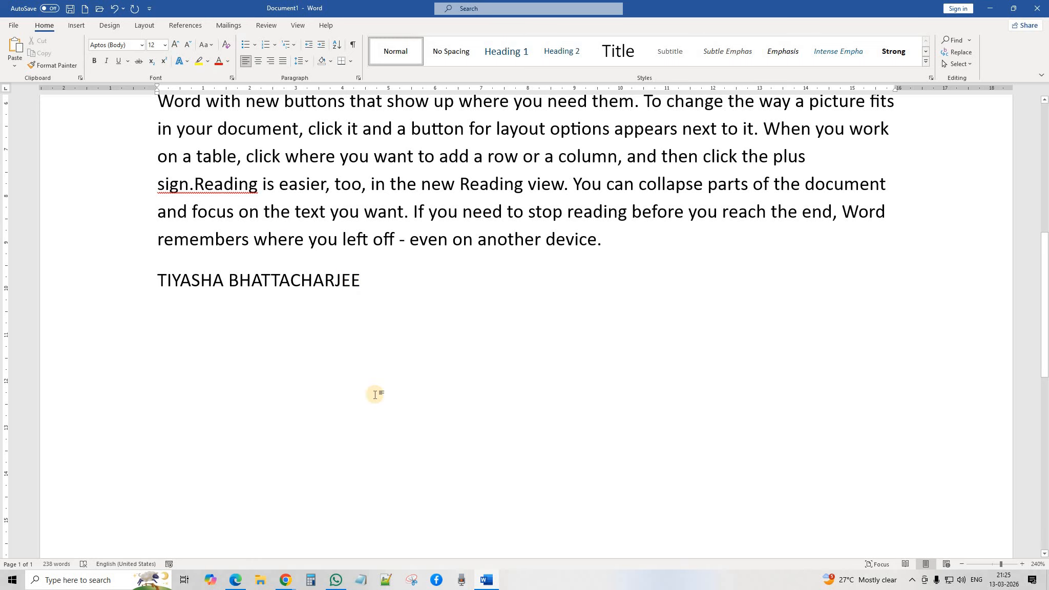
key(Return)
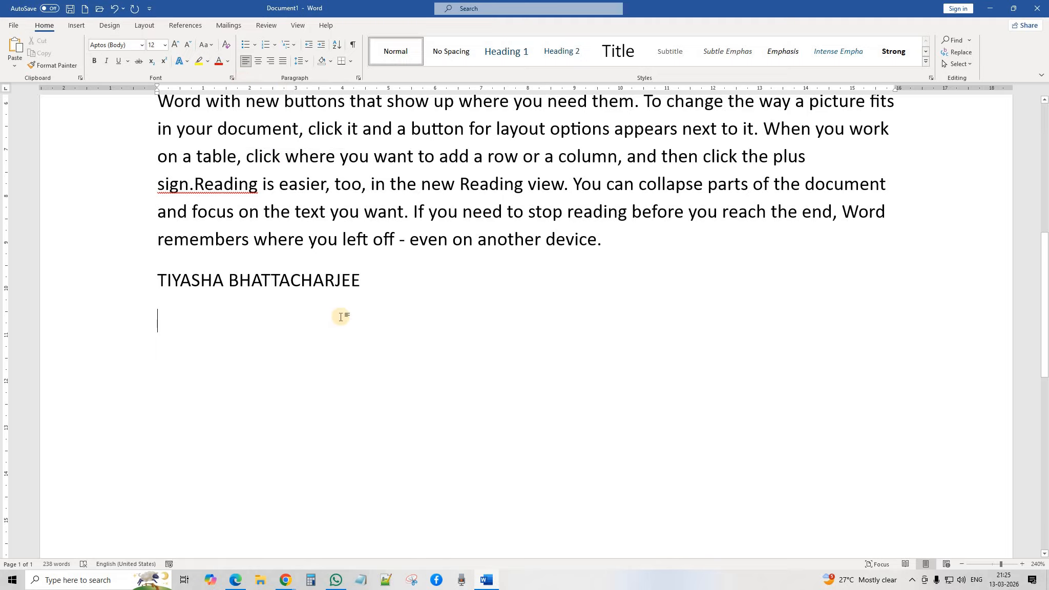
text(india)
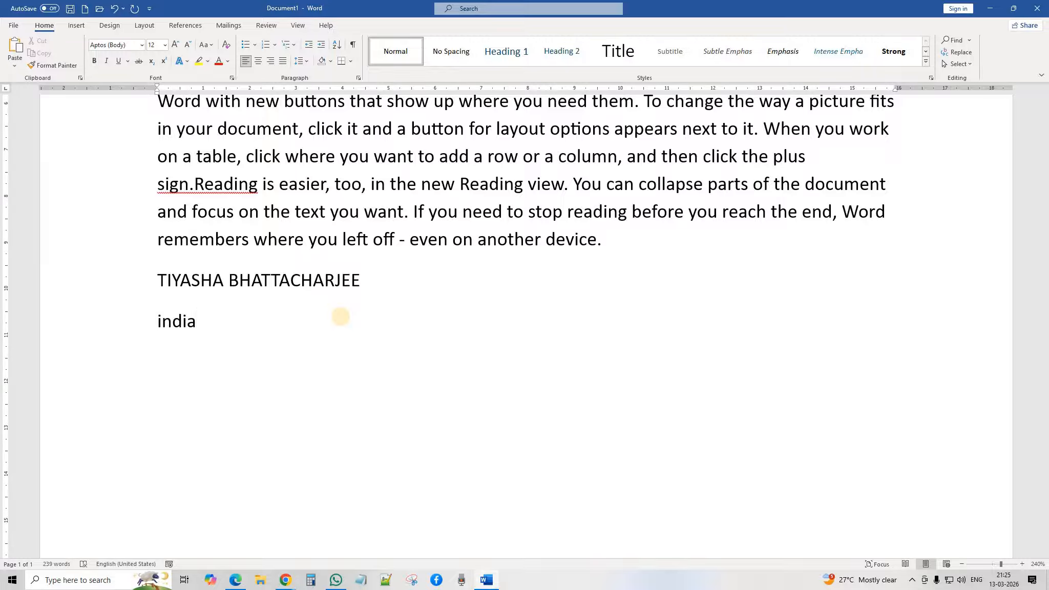
key(Return)
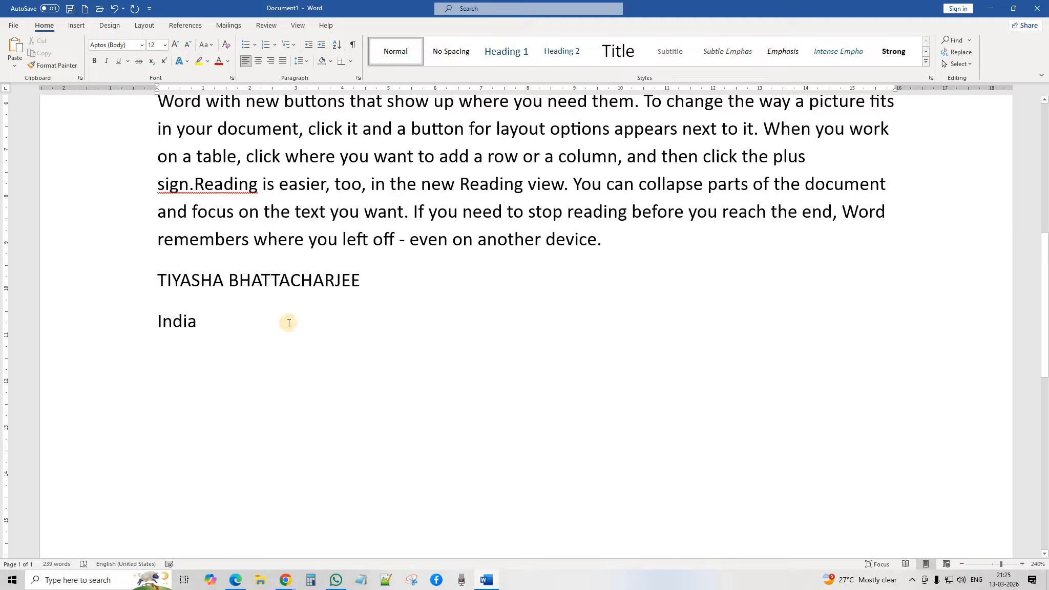
Step: Center the new lines and type NICS COMPUTER, its street address, and its city with postcode
click(258, 61)
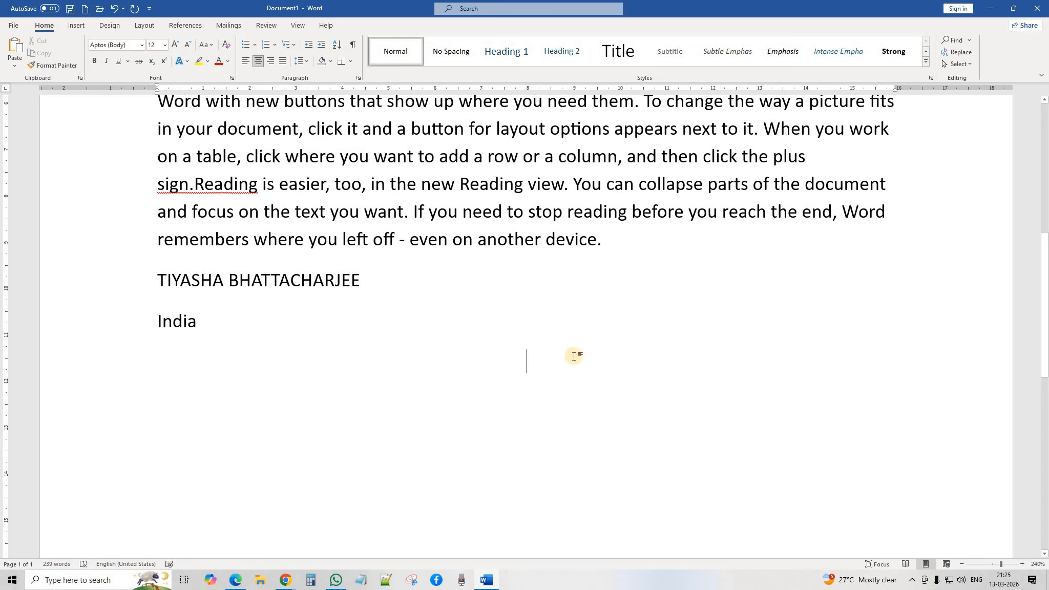
text(N)
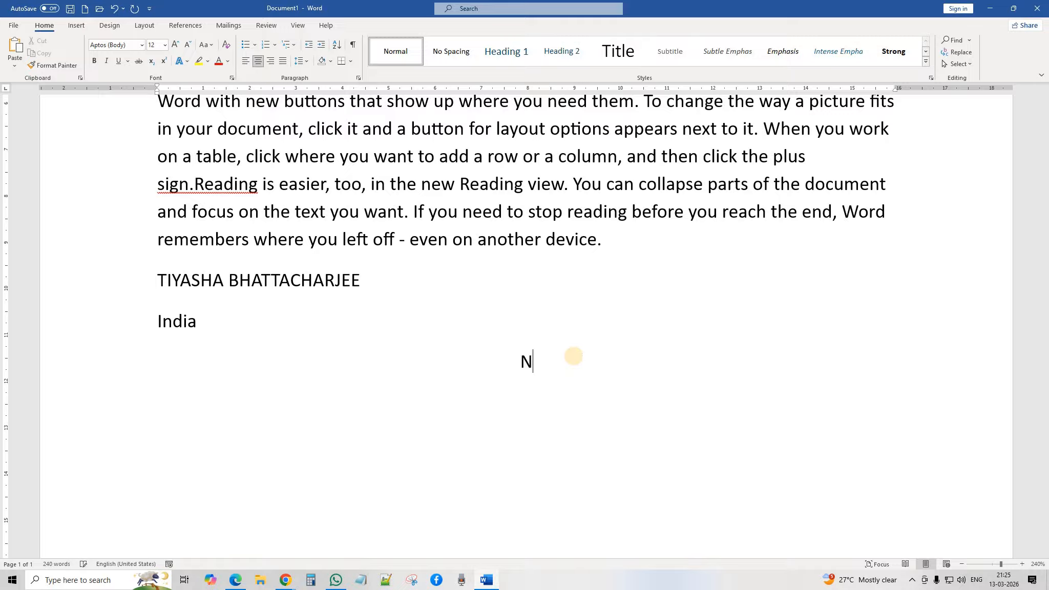
text(ICS COMPUTER)
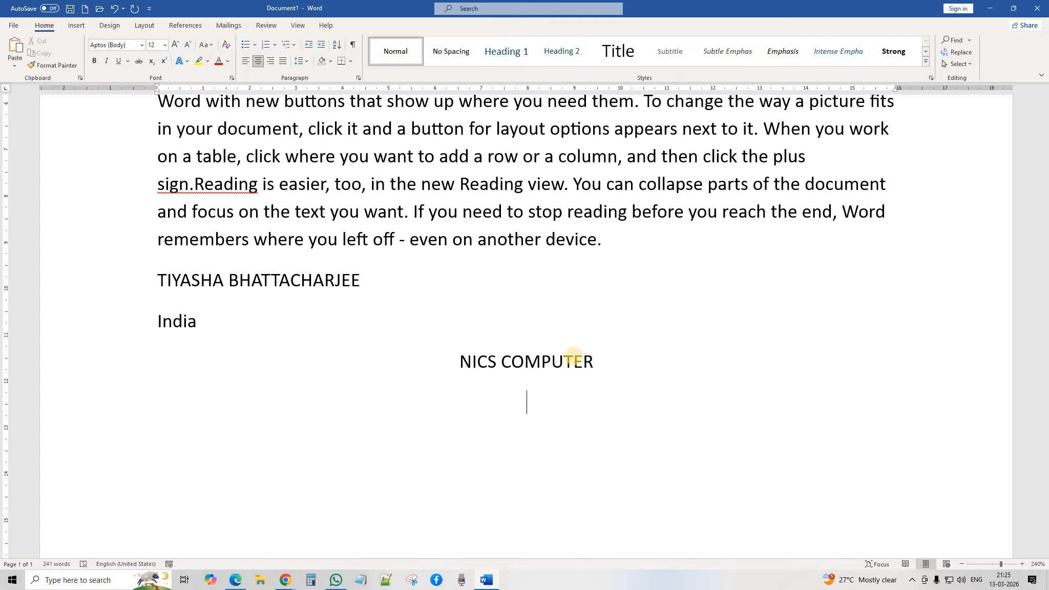
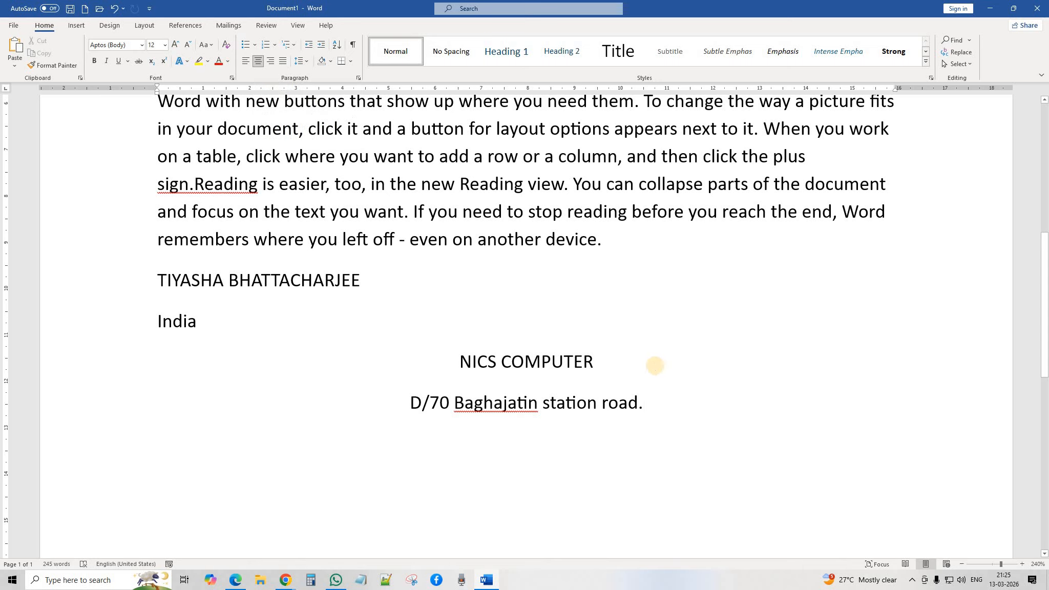
key(Return)
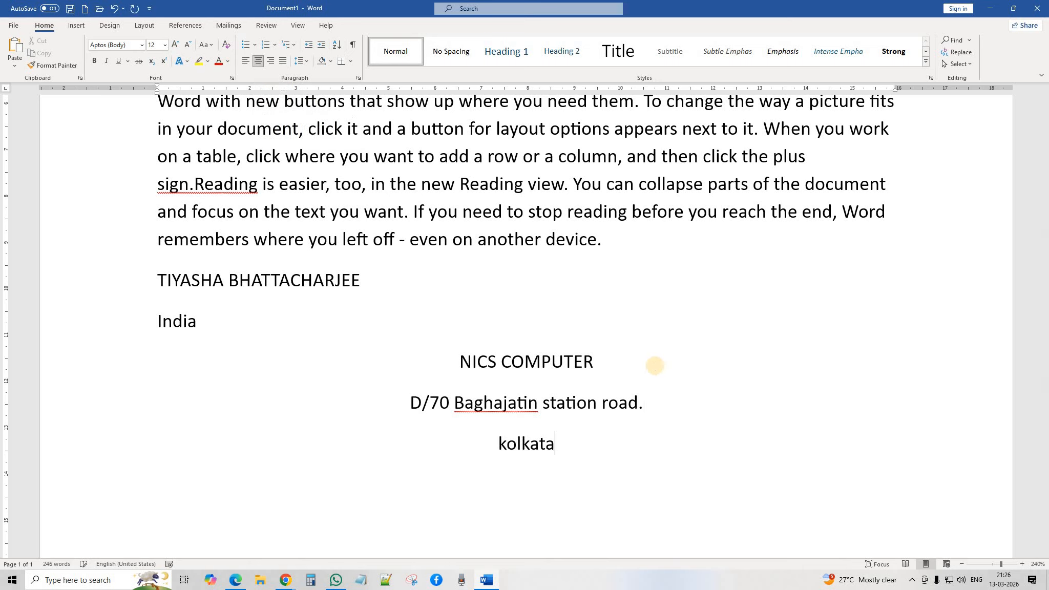
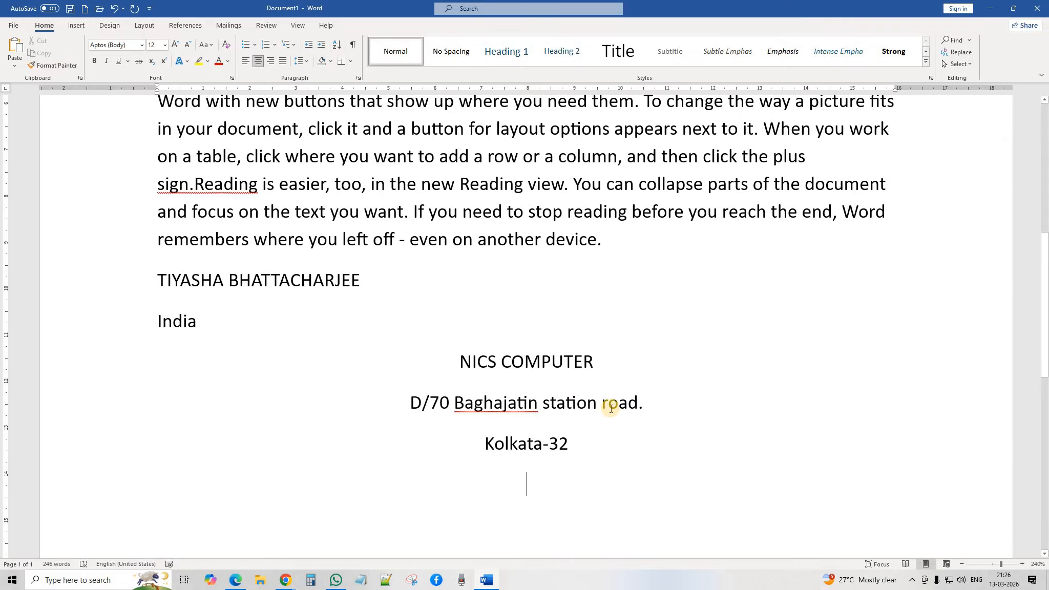
scroll(609, 404, down, 1)
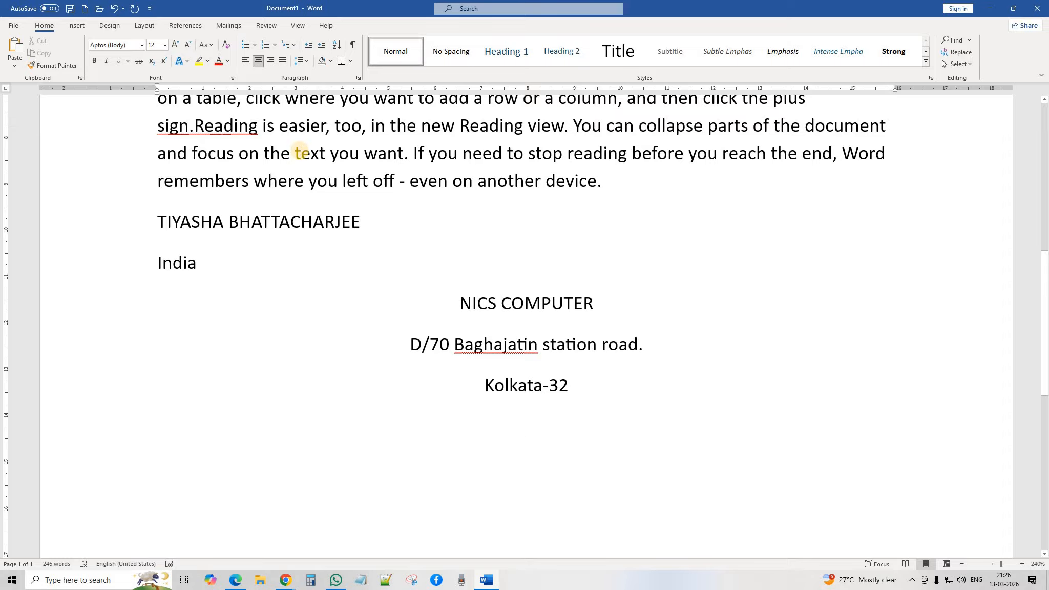
Step: Right-align a new line with the mobile number, then start a fresh line below it
click(272, 60)
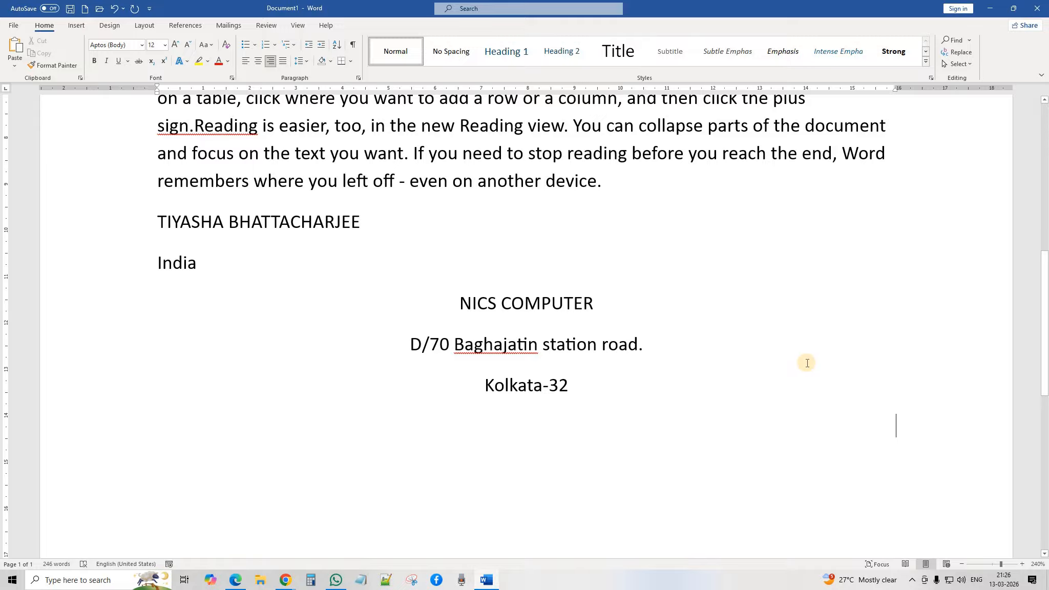
text(mob)
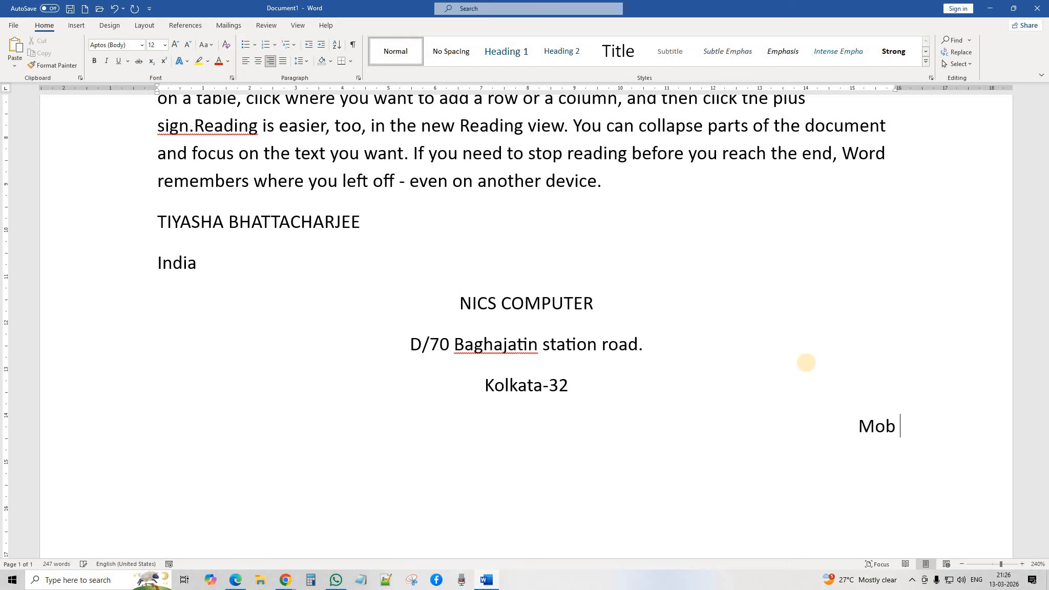
text( : 868686869)
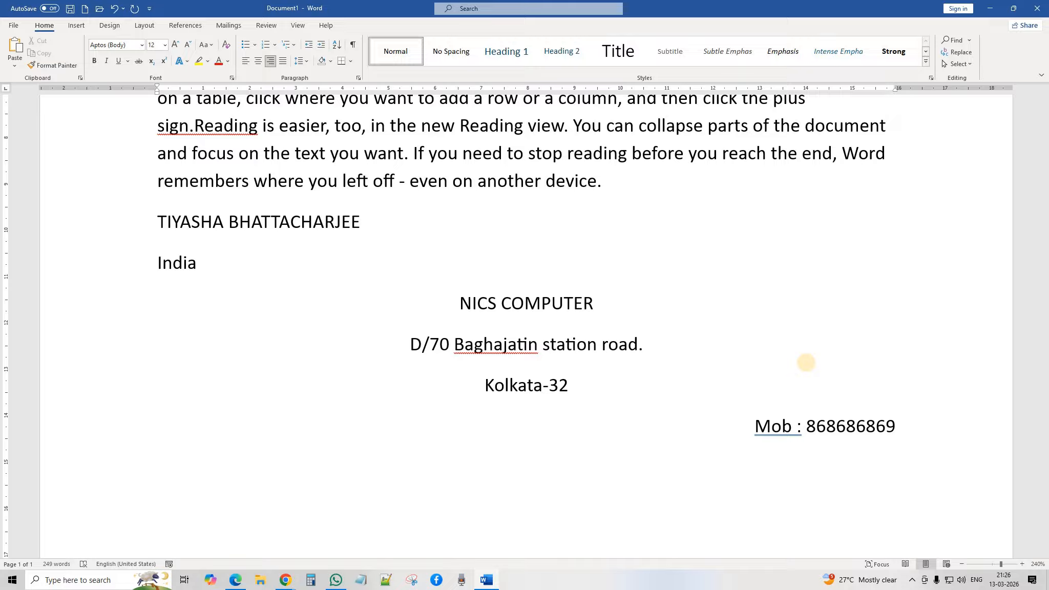
key(Return)
text(fkdhkfdkfdkfdk)
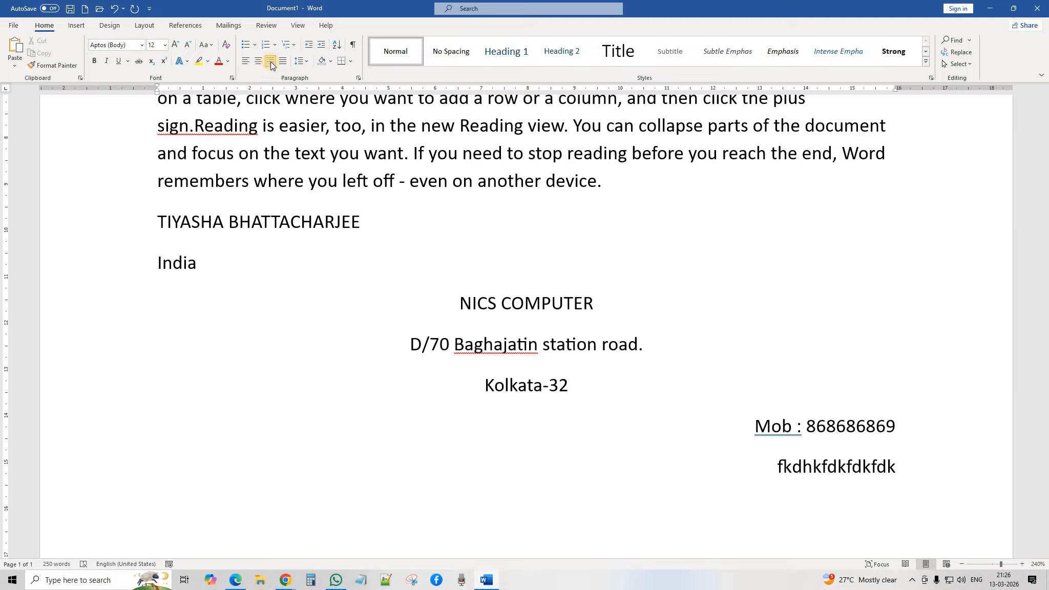
key(BackSpace)
key(BackSpace)
key(BackSpace)
key(BackSpace)
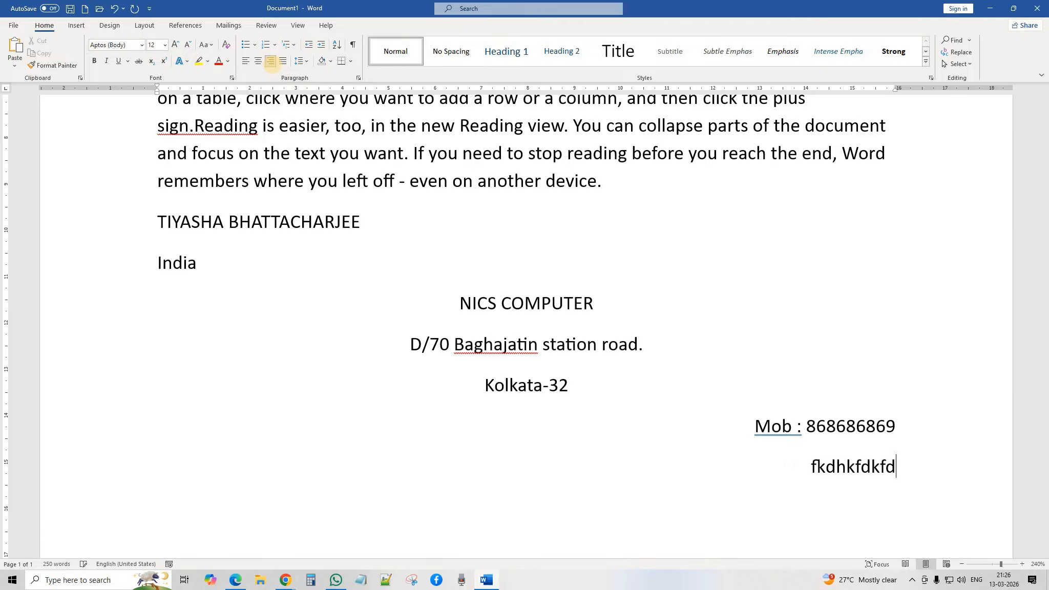
key(BackSpace)
key(BackSpace)
key(BackSpace)
key(BackSpace)
key(BackSpace)
key(BackSpace)
key(BackSpace)
key(BackSpace)
key(BackSpace)
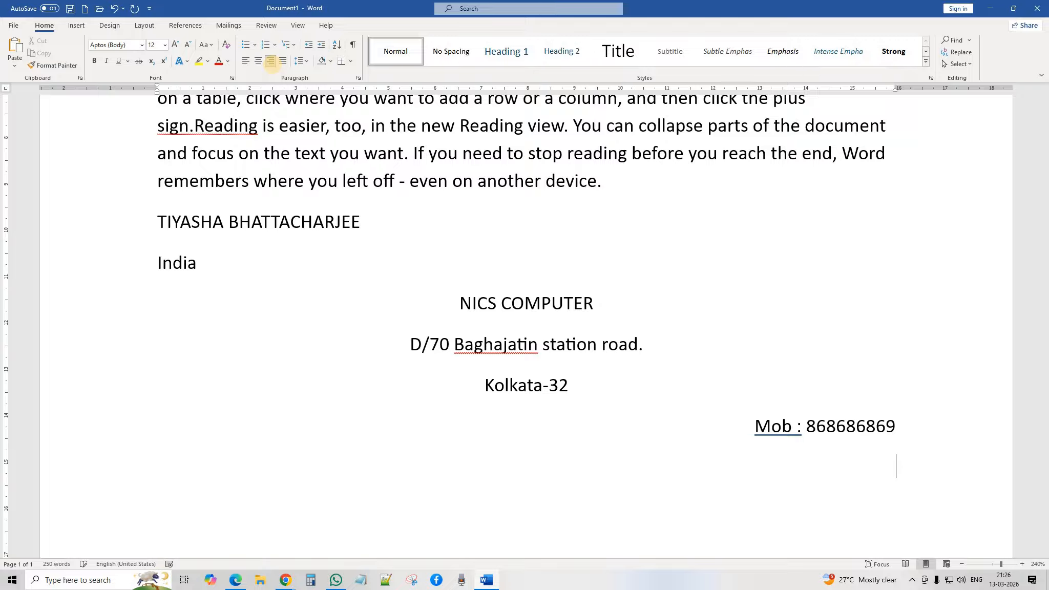
Step: Left-align the next line, fill it with random letters, then glance at Meet and return
click(246, 60)
text(kfhkadfkd)
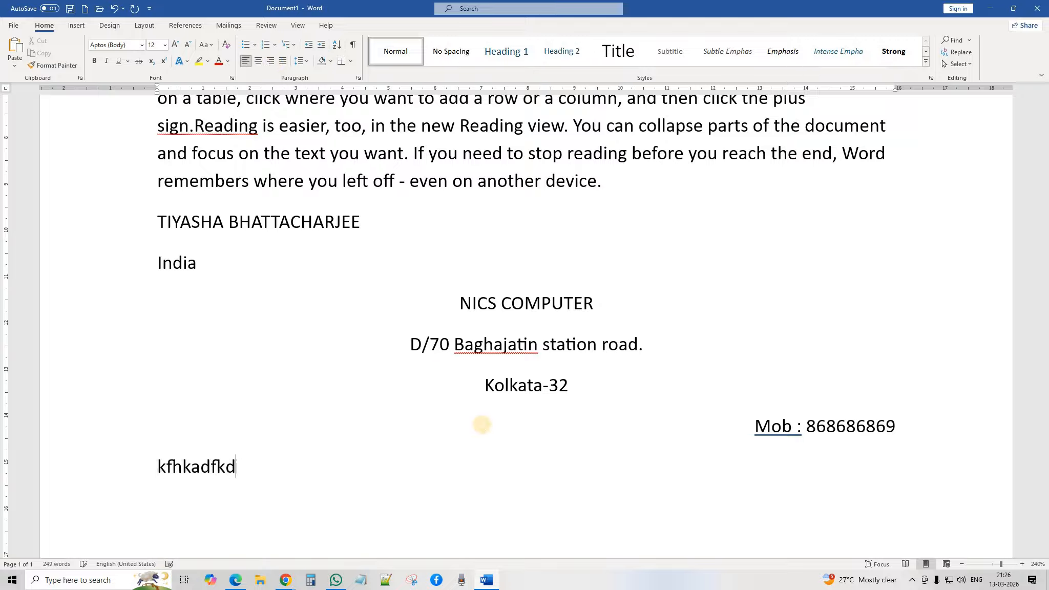
text(fkdkfdhkfhdkfhkdhfkdhkdhkfahdkfhadkfhd)
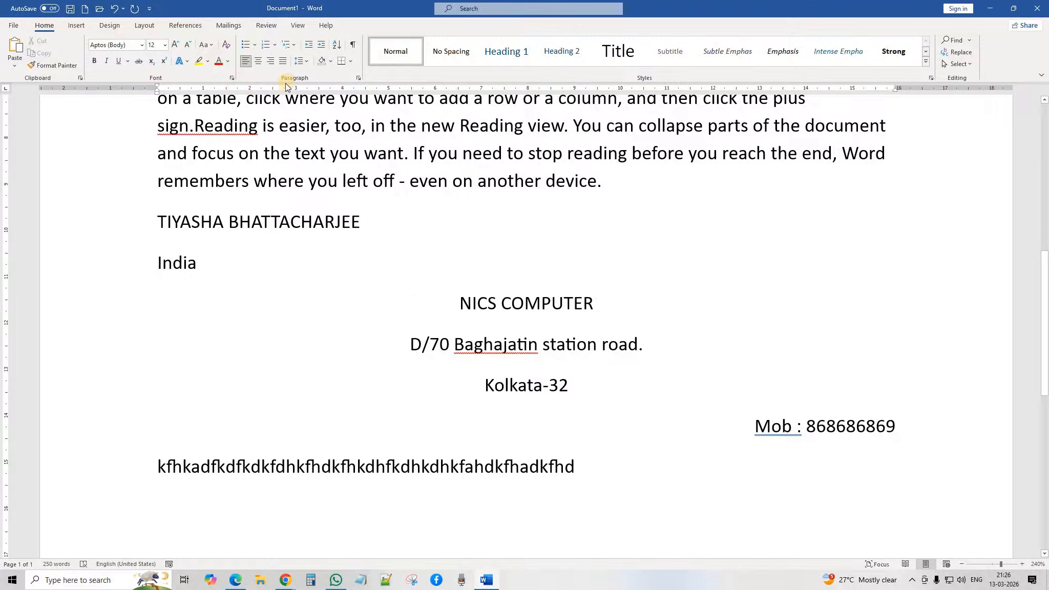
mouse_move(286, 579)
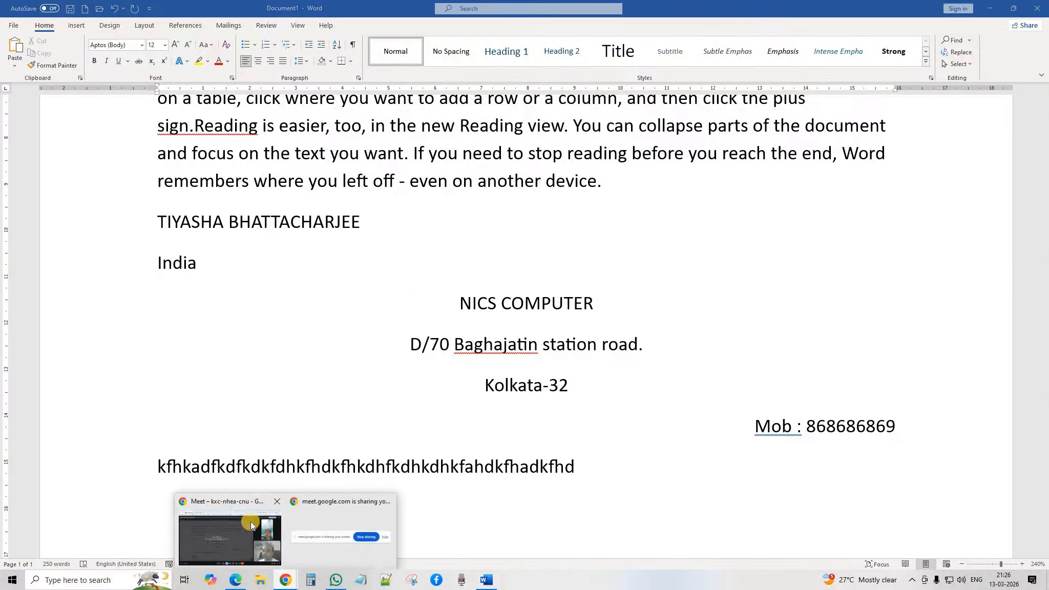
click(227, 501)
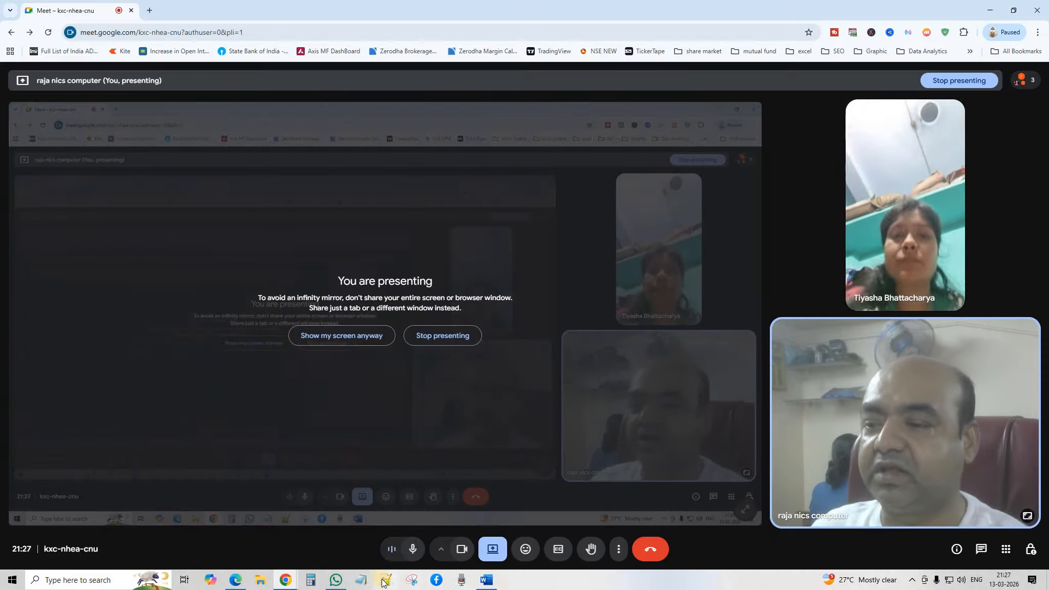
click(484, 582)
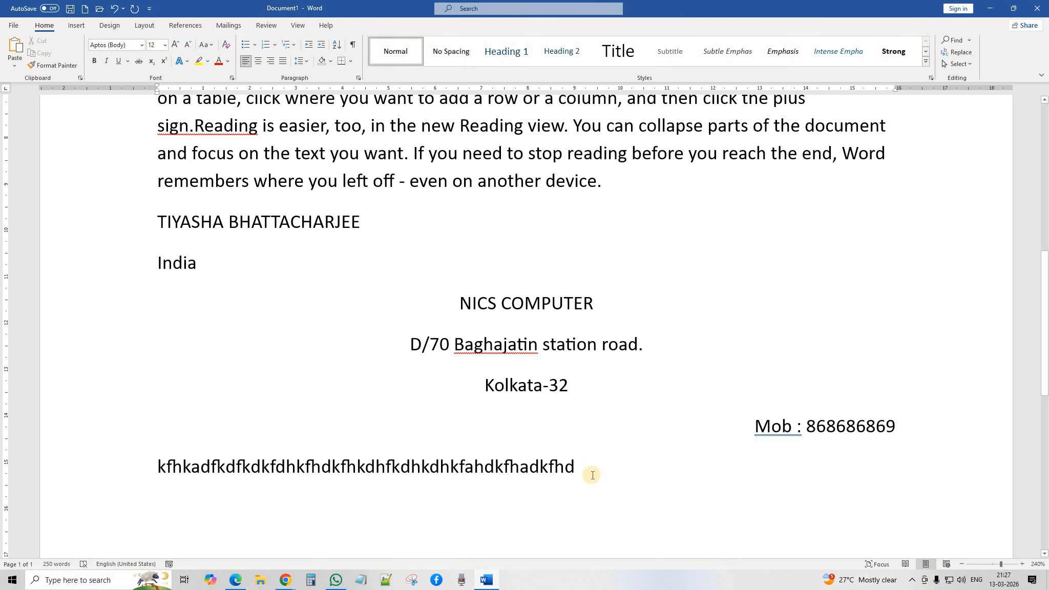
Step: Remove the random-letters line under the mobile number and scroll back toward the top
drag(592, 466, 135, 468)
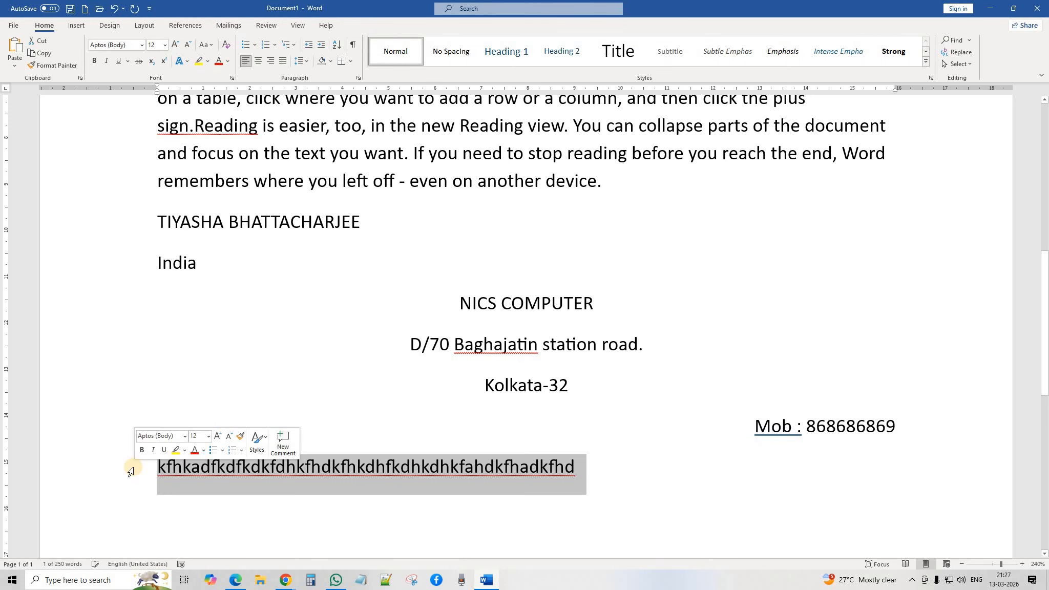
key(Delete)
scroll(497, 311, up, 8)
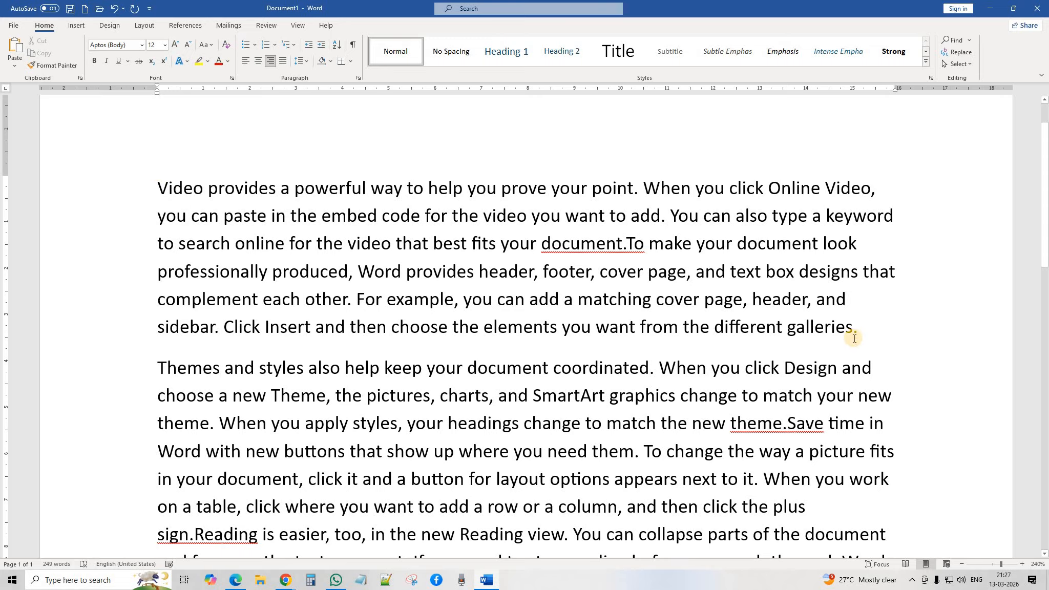
Step: Try centred, then right alignment on paragraph one, restore left alignment, and switch to Google Meet
click(481, 244)
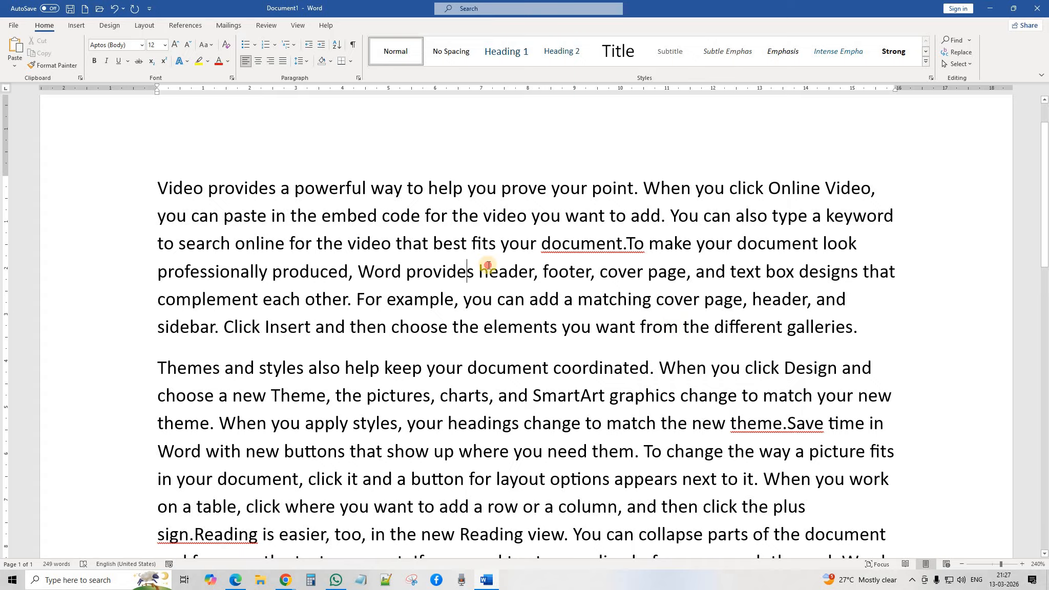
click(258, 61)
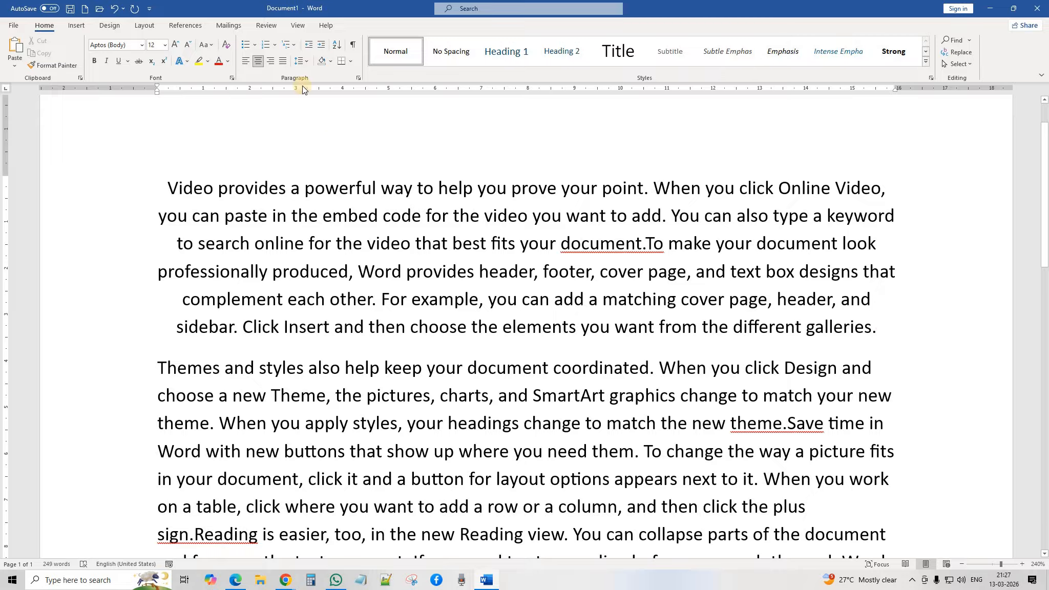
click(272, 60)
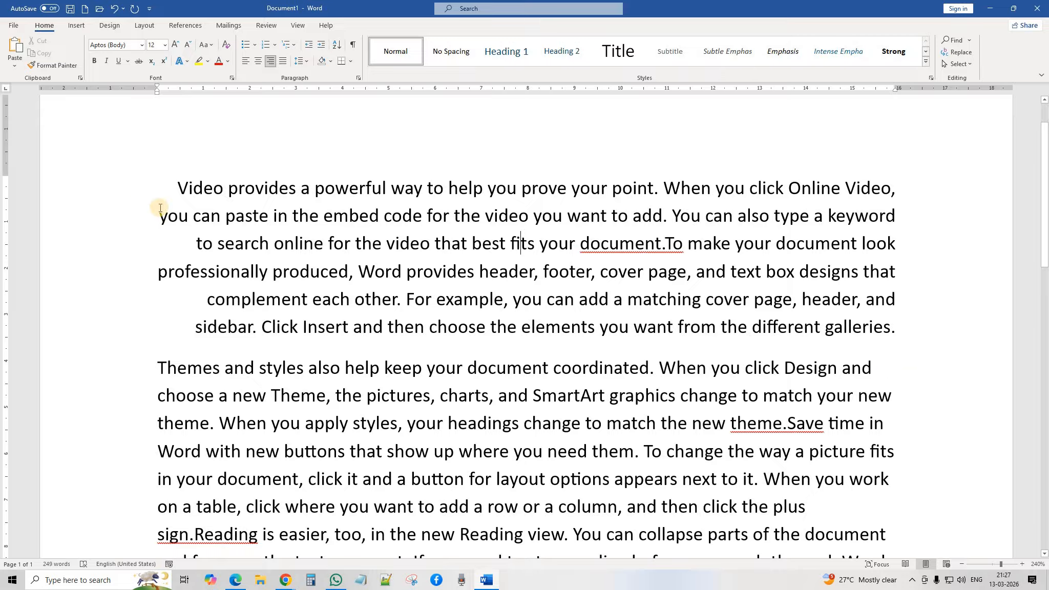
click(246, 63)
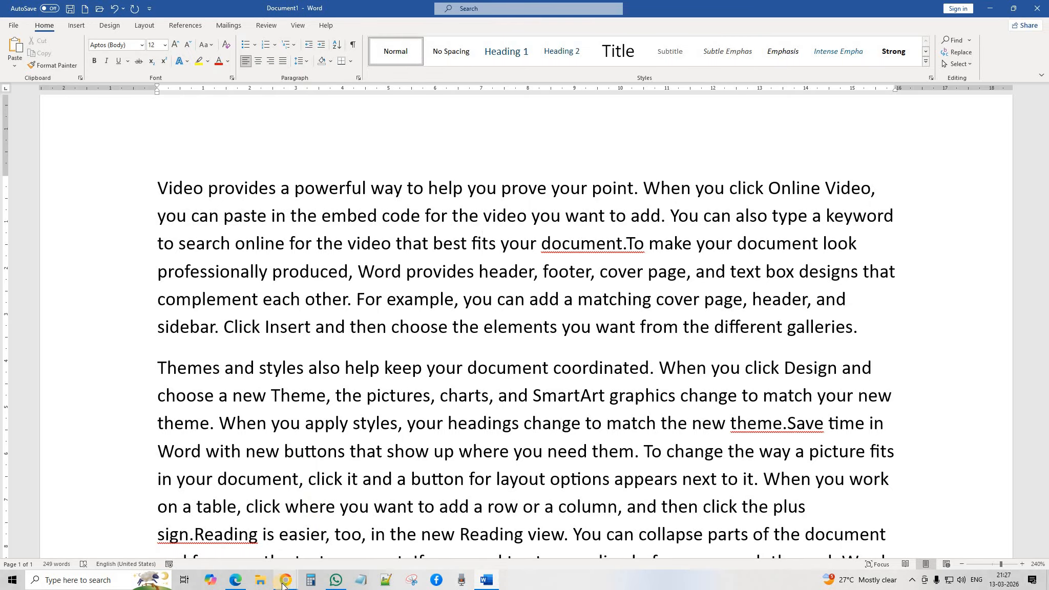
mouse_move(285, 579)
click(228, 499)
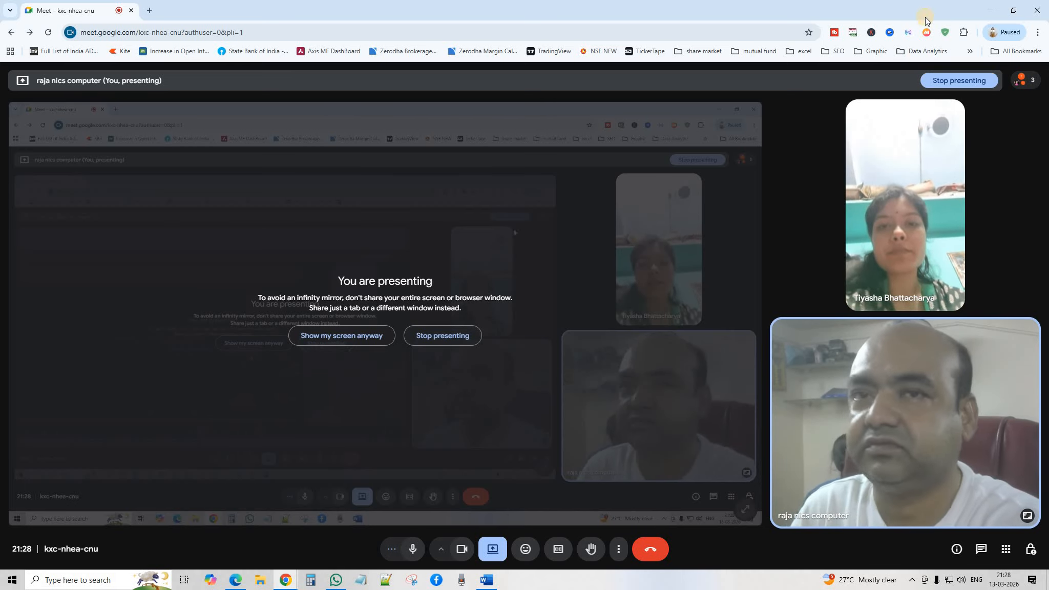
Step: Switch from the Google Meet call back to Document1 in Word
click(486, 580)
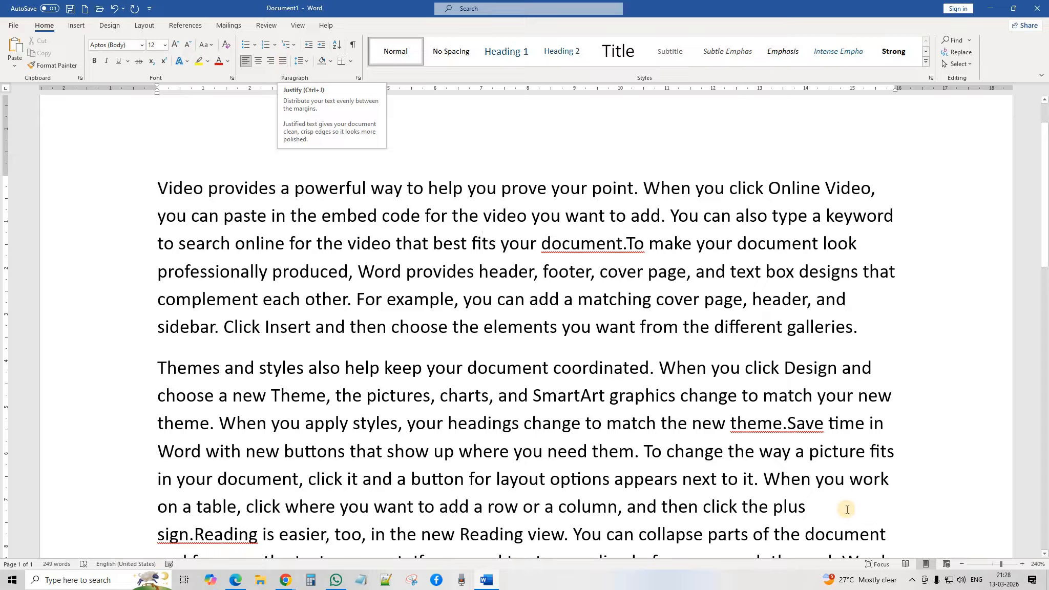
Step: Apply Justify alignment to paragraph one and then to paragraph two
click(912, 582)
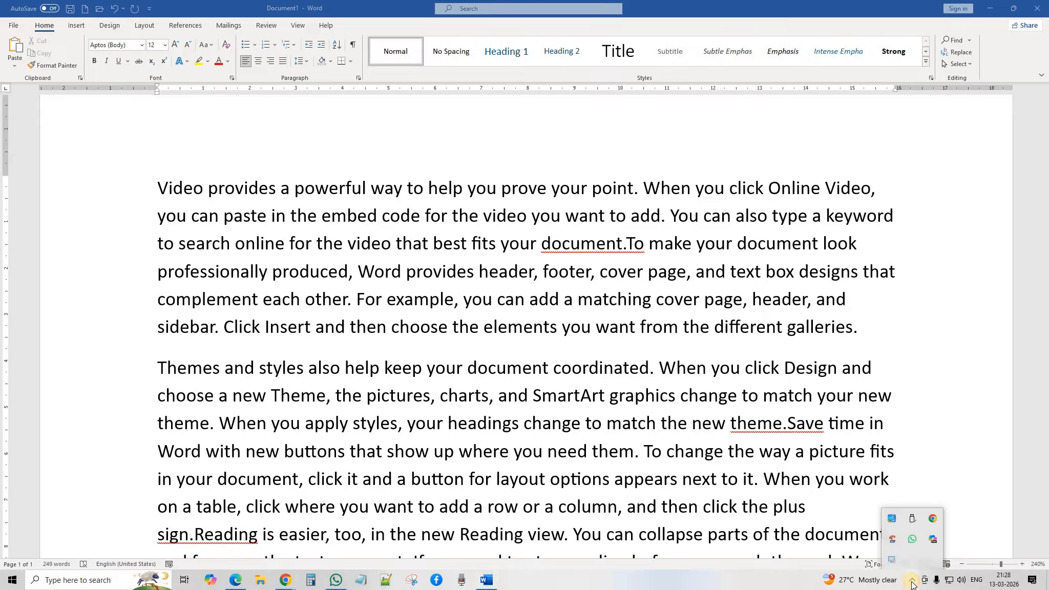
click(911, 582)
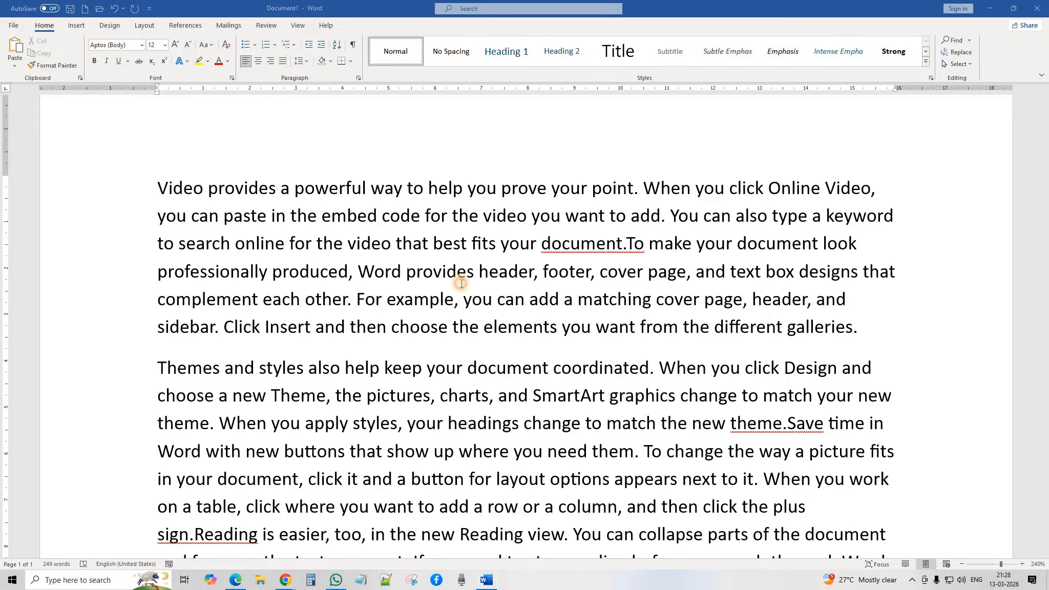
click(283, 62)
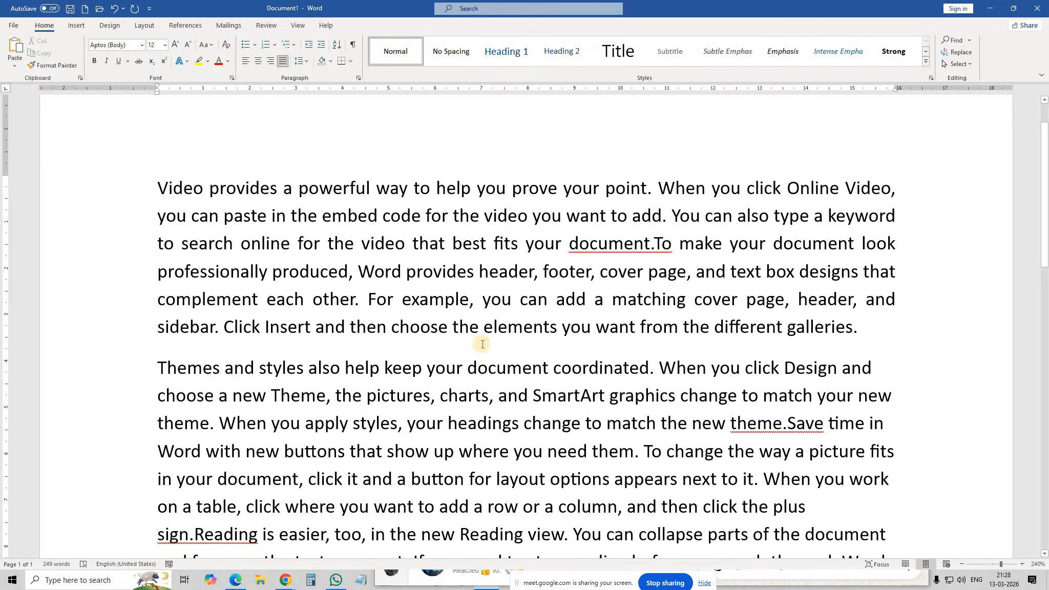
scroll(461, 379, down, 2)
click(523, 365)
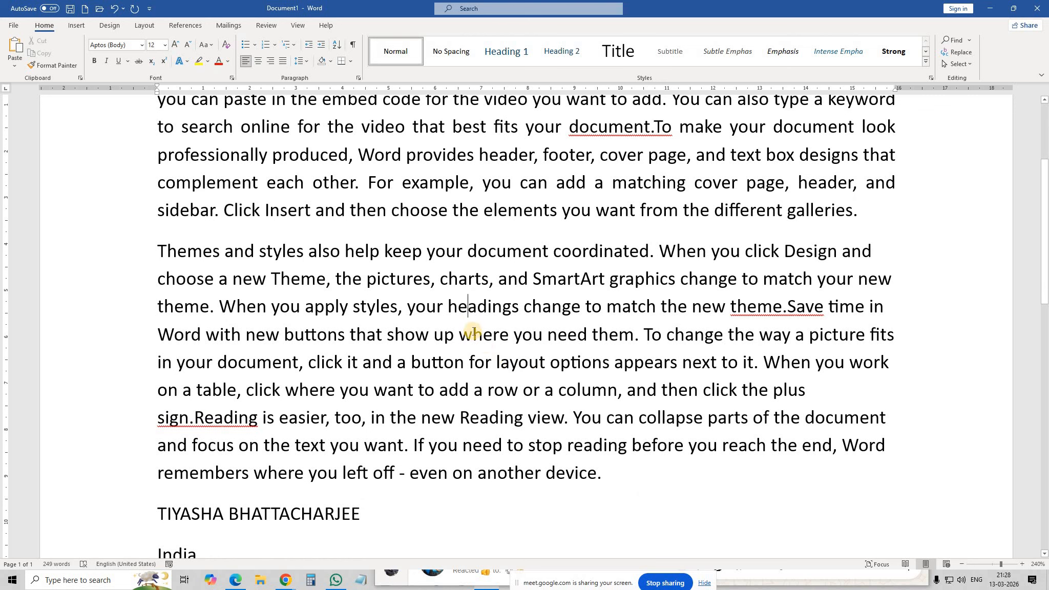
click(282, 61)
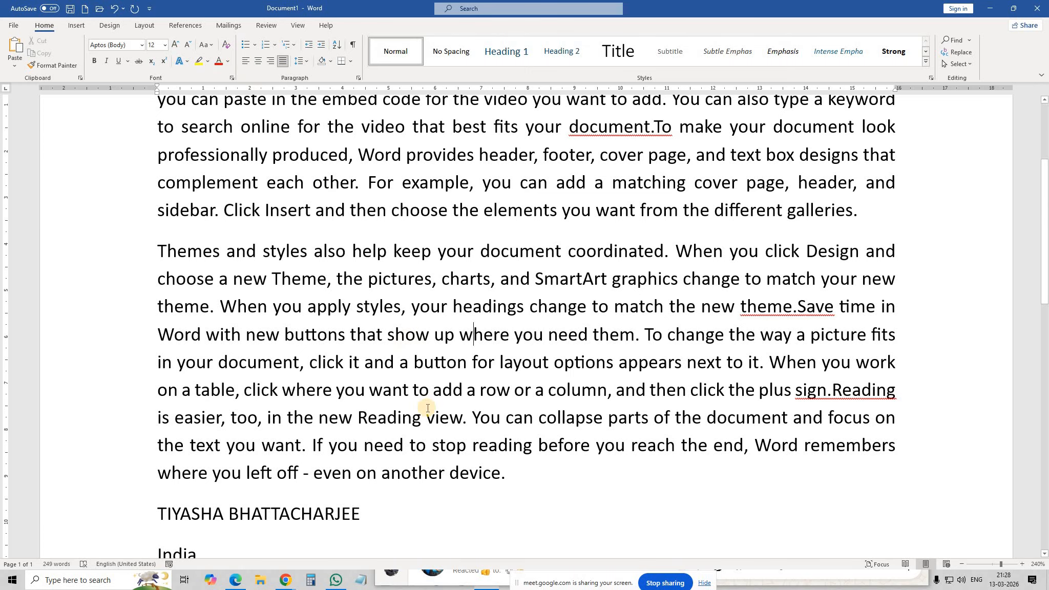
scroll(414, 405, up, 3)
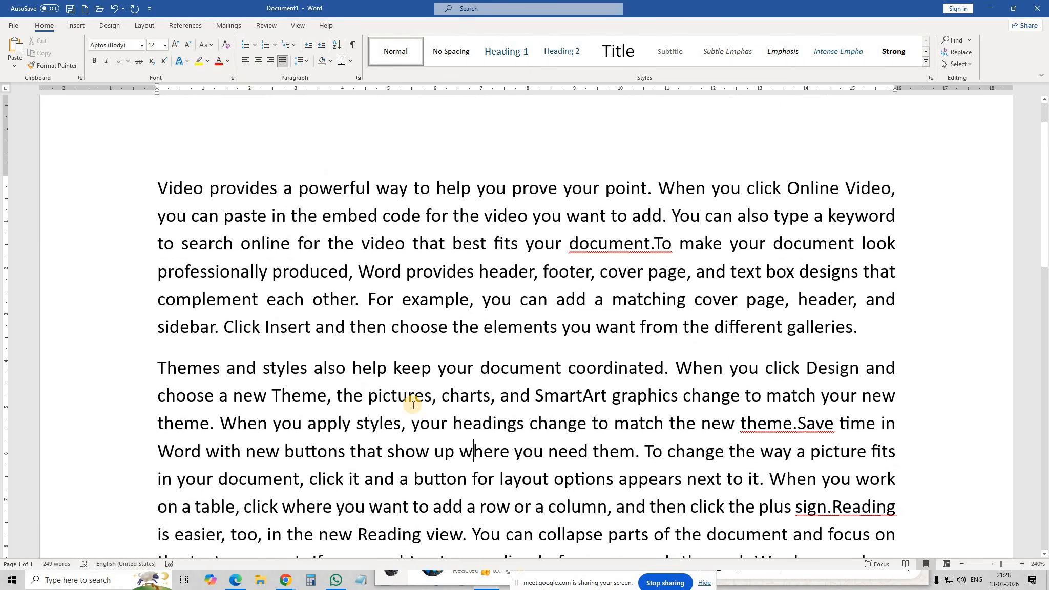
scroll(413, 405, down, 2)
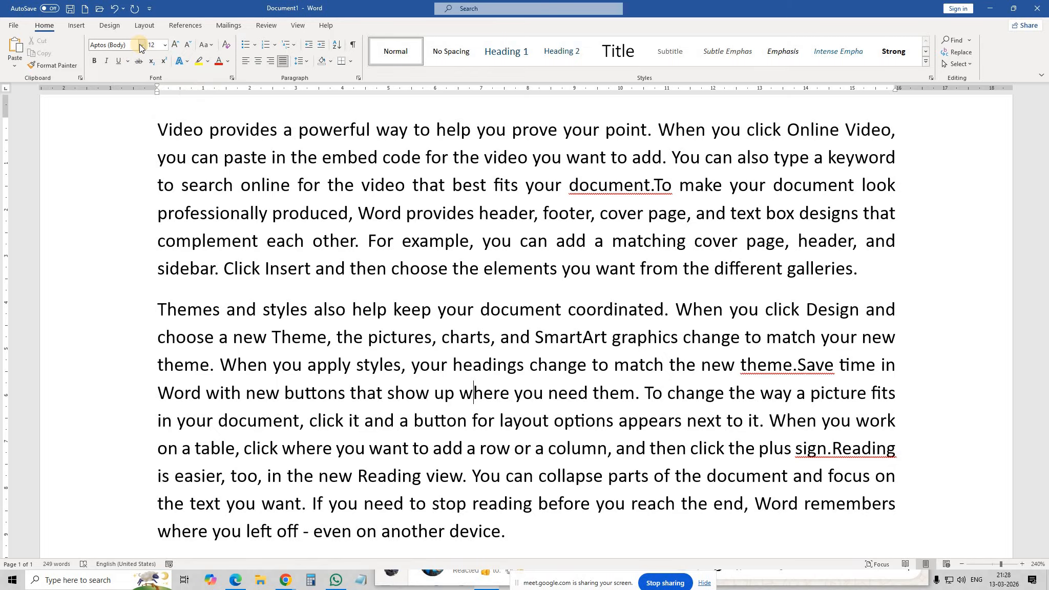
scroll(275, 170, up, 1)
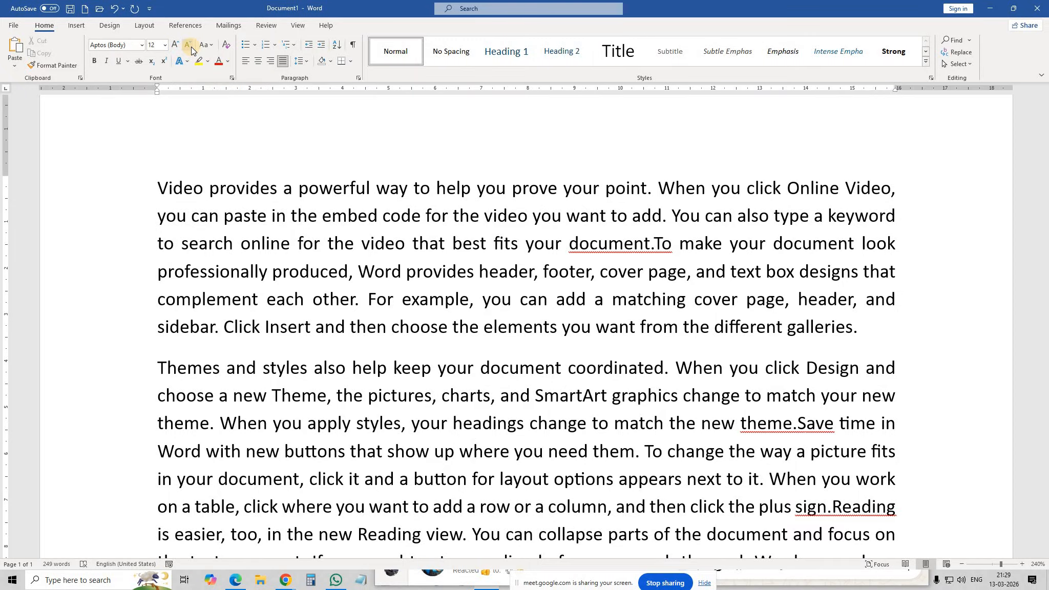
Step: Select the name line and grow its font size step by step to 40 pt
scroll(326, 280, down, 5)
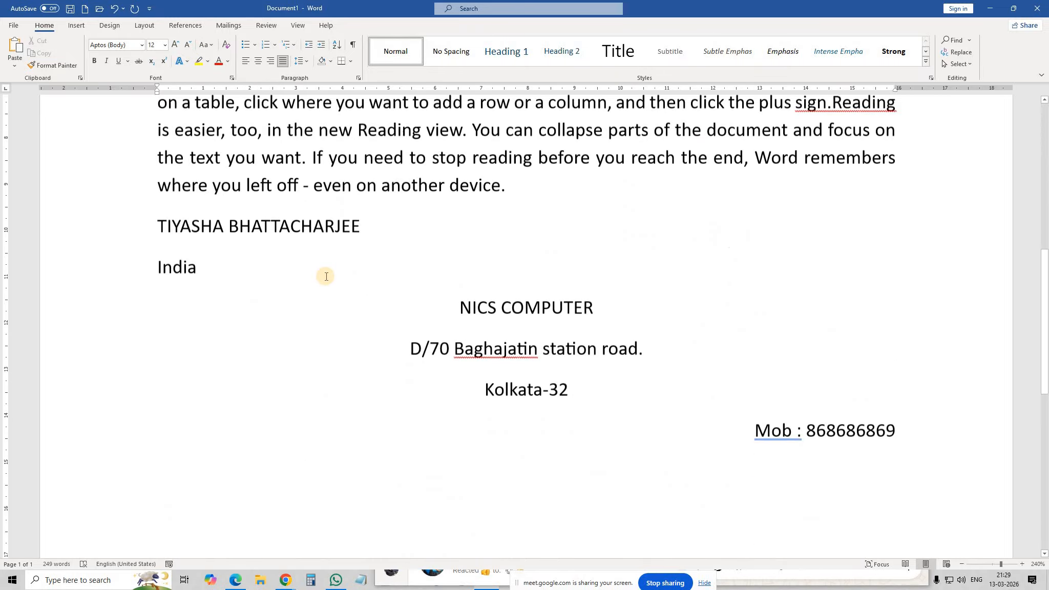
scroll(325, 277, down, 1)
scroll(353, 284, up, 2)
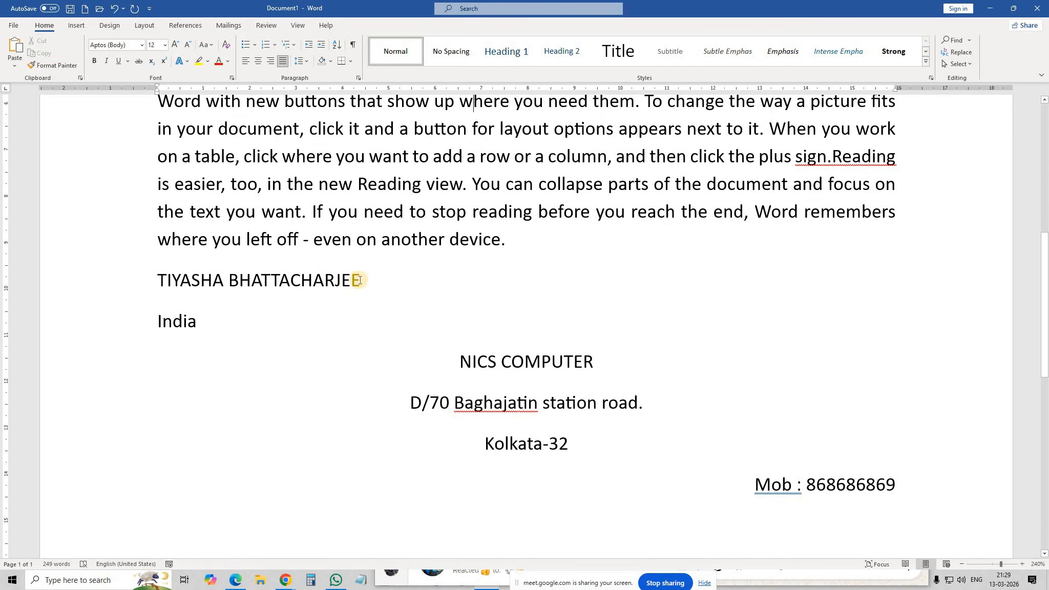
click(150, 278)
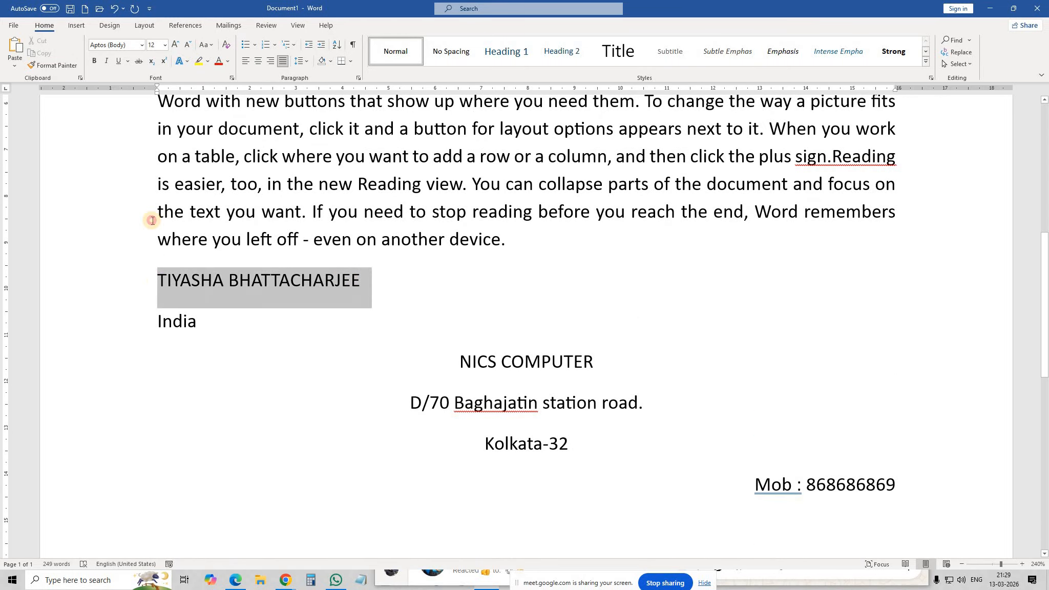
click(164, 46)
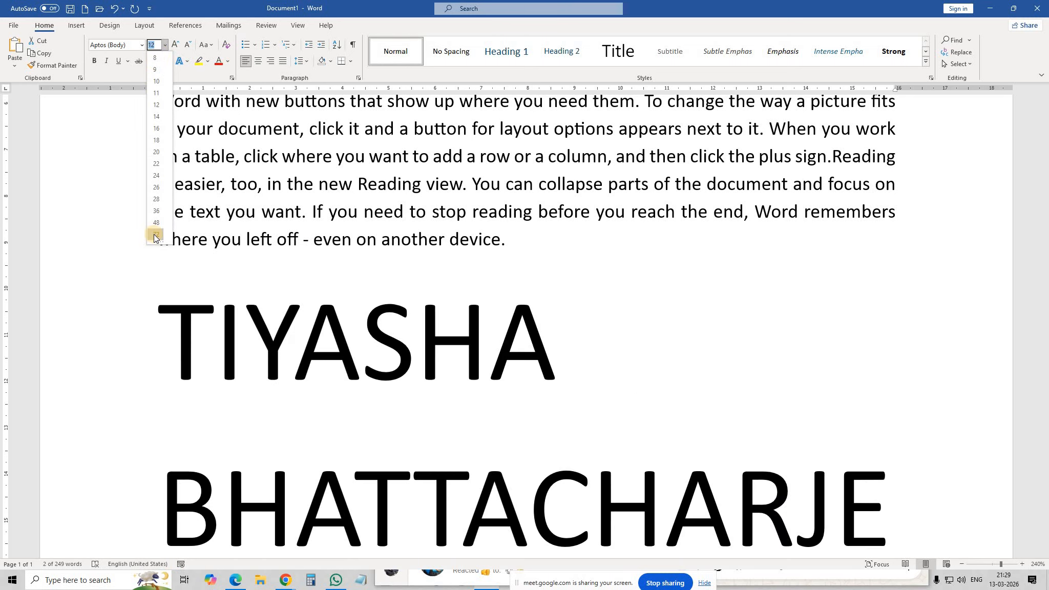
click(121, 199)
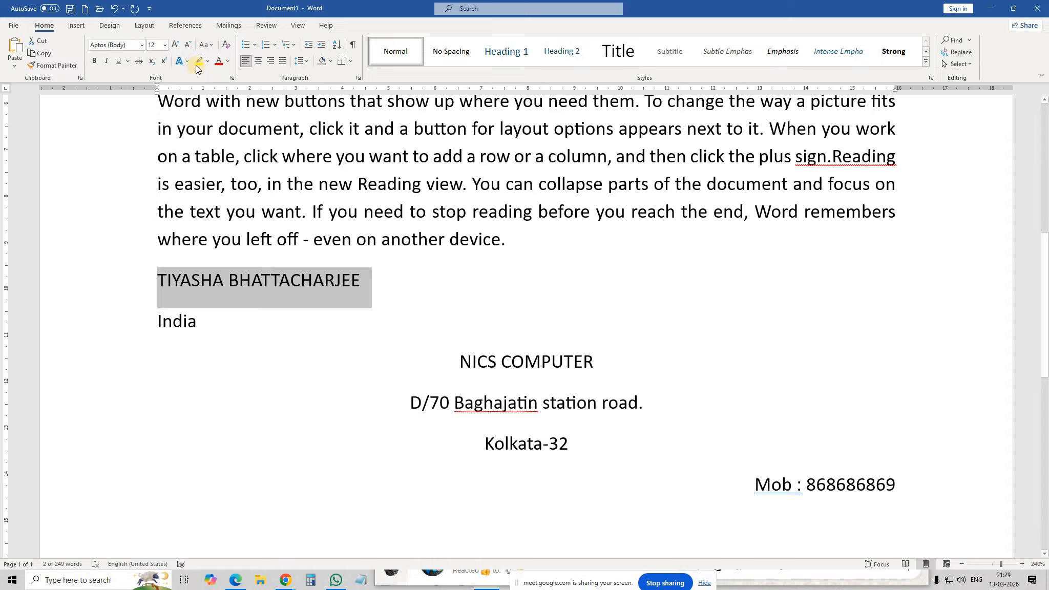
click(174, 45)
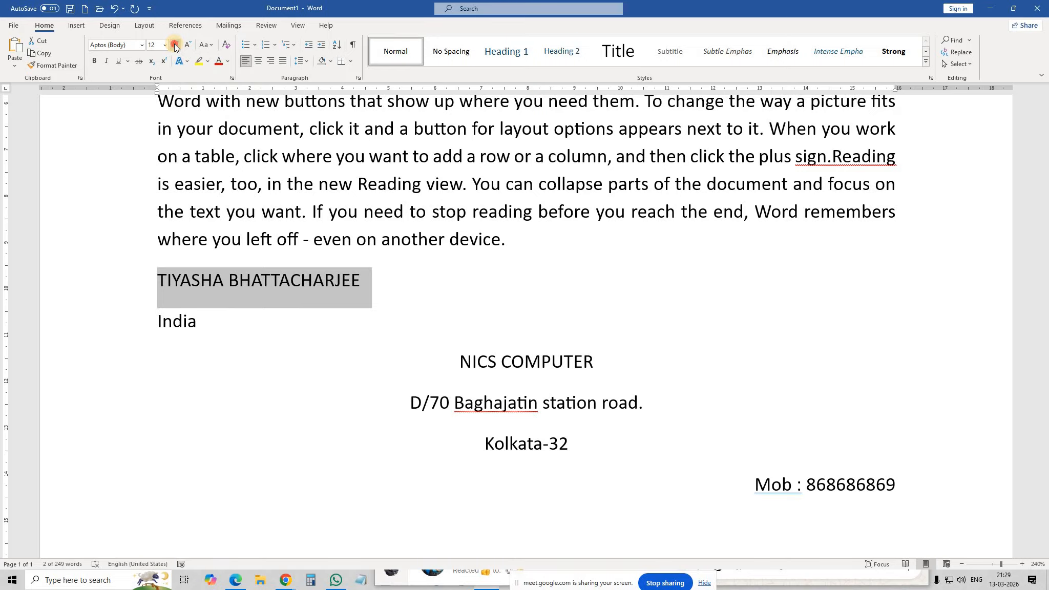
click(174, 46)
click(174, 45)
click(175, 45)
click(174, 45)
triple_click(175, 45)
double_click(174, 45)
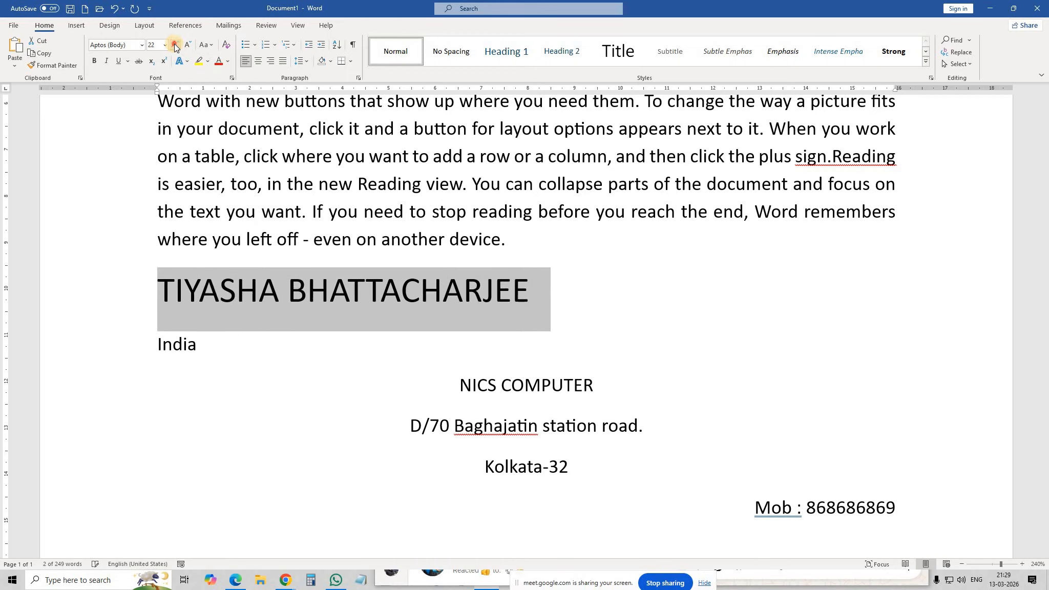
triple_click(174, 45)
double_click(174, 45)
triple_click(175, 45)
double_click(175, 45)
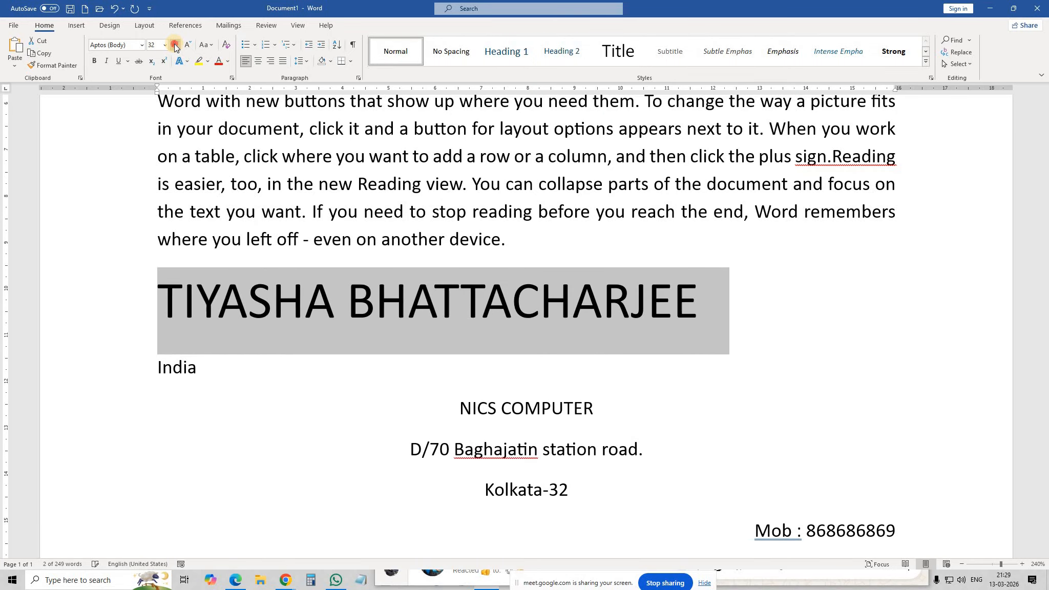
double_click(175, 45)
triple_click(174, 45)
double_click(174, 45)
click(175, 45)
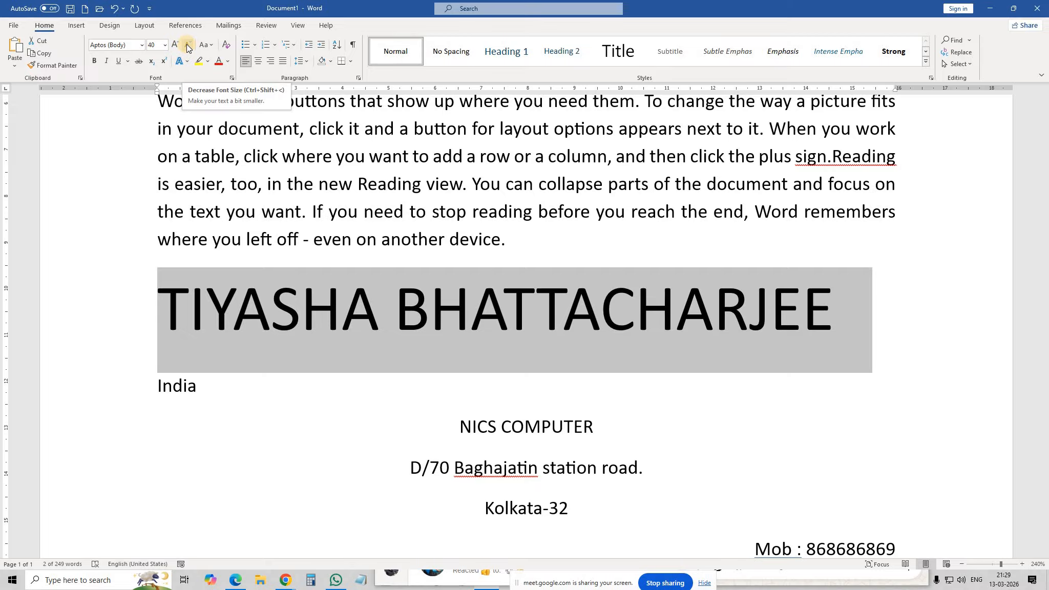
Step: Shrink the name line's font size step by step down to 10 pt
click(188, 46)
double_click(188, 47)
click(188, 46)
double_click(188, 47)
double_click(188, 47)
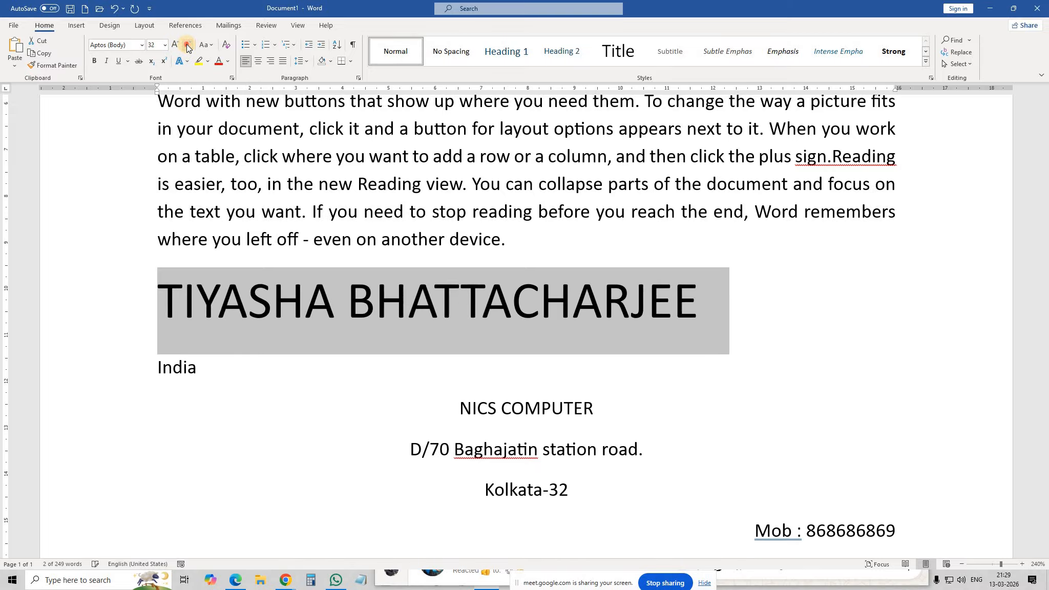
click(188, 47)
click(188, 46)
click(188, 47)
click(188, 47)
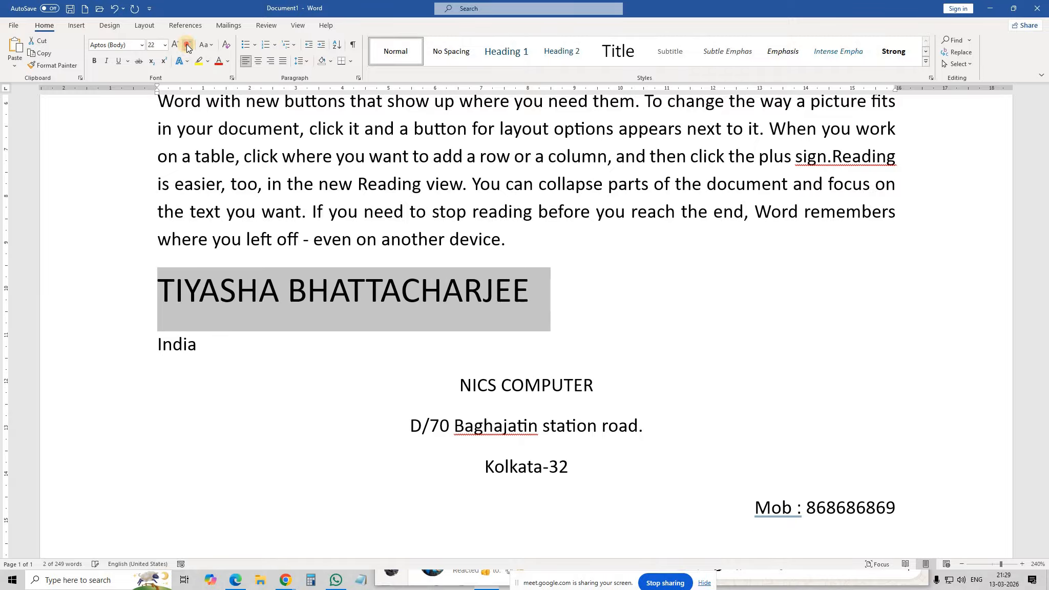
click(188, 47)
click(188, 46)
click(188, 47)
double_click(187, 47)
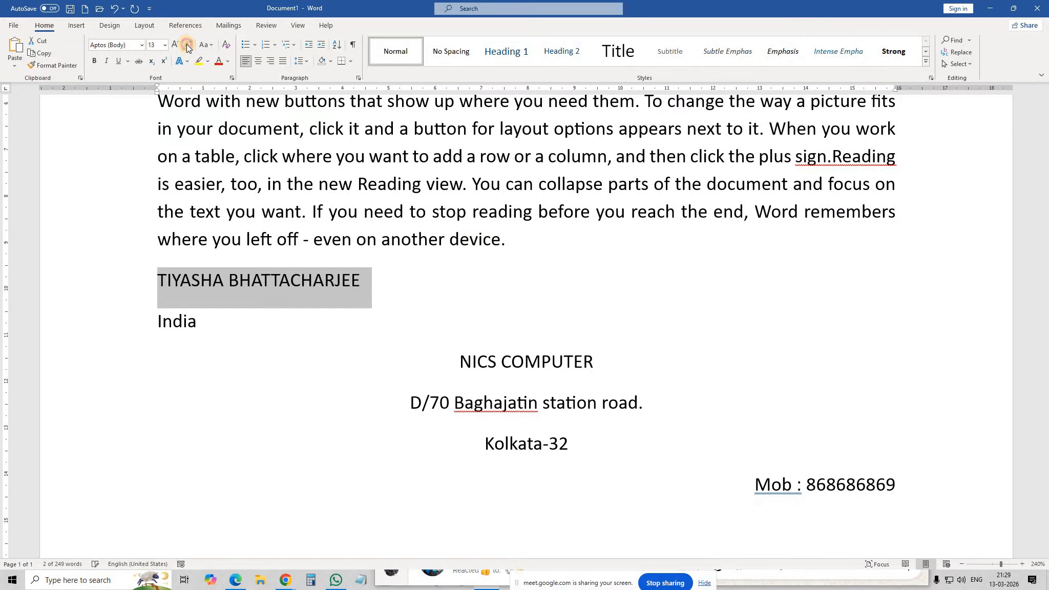
click(188, 47)
click(187, 47)
click(186, 47)
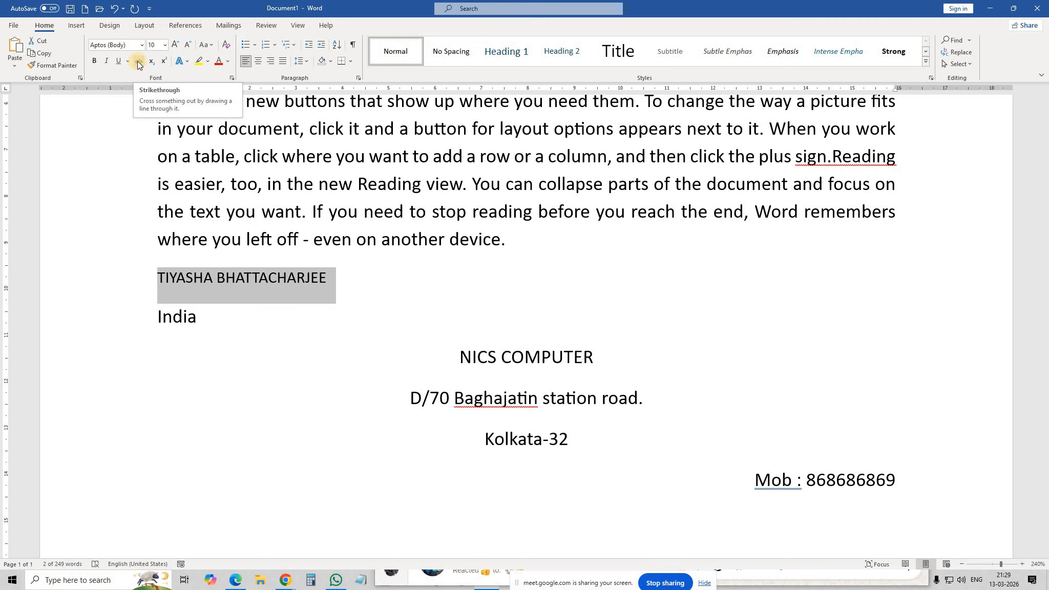
Step: Strike through 'powerful way to help you' in the first paragraph
scroll(388, 204, up, 3)
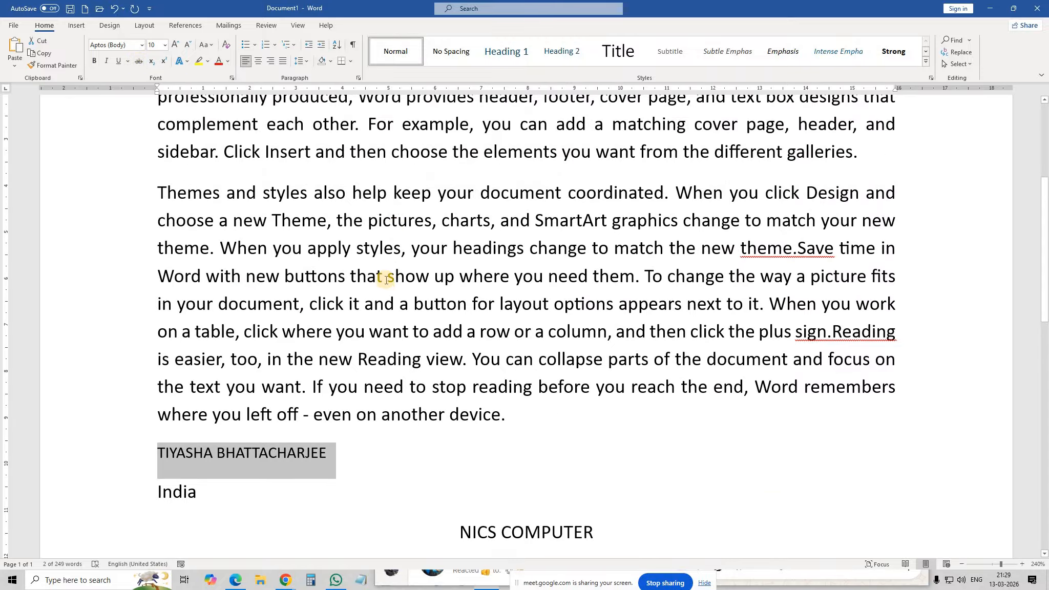
scroll(385, 280, up, 2)
drag(298, 188, 485, 190)
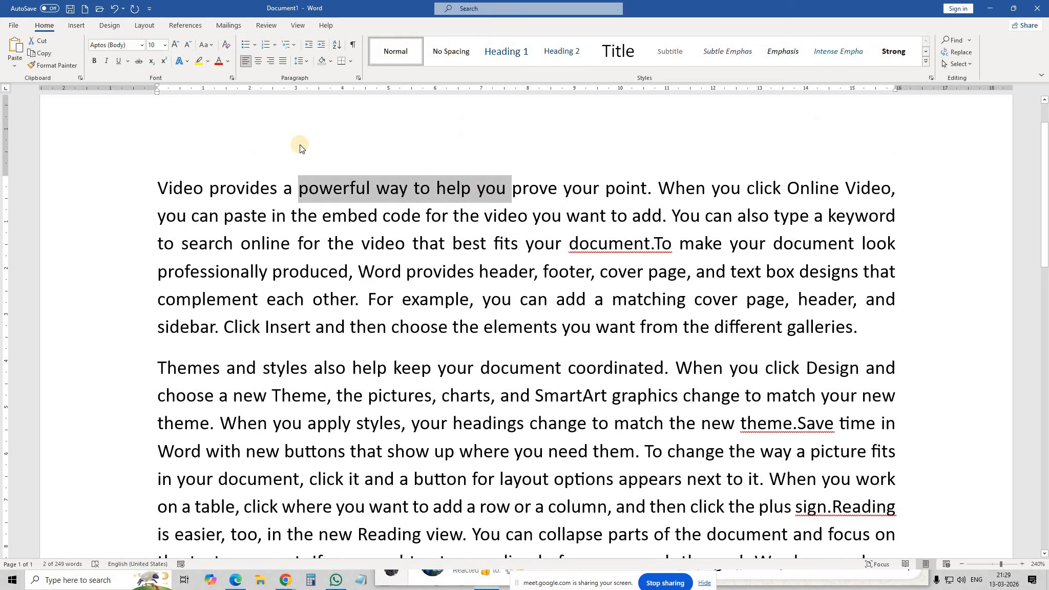
click(138, 62)
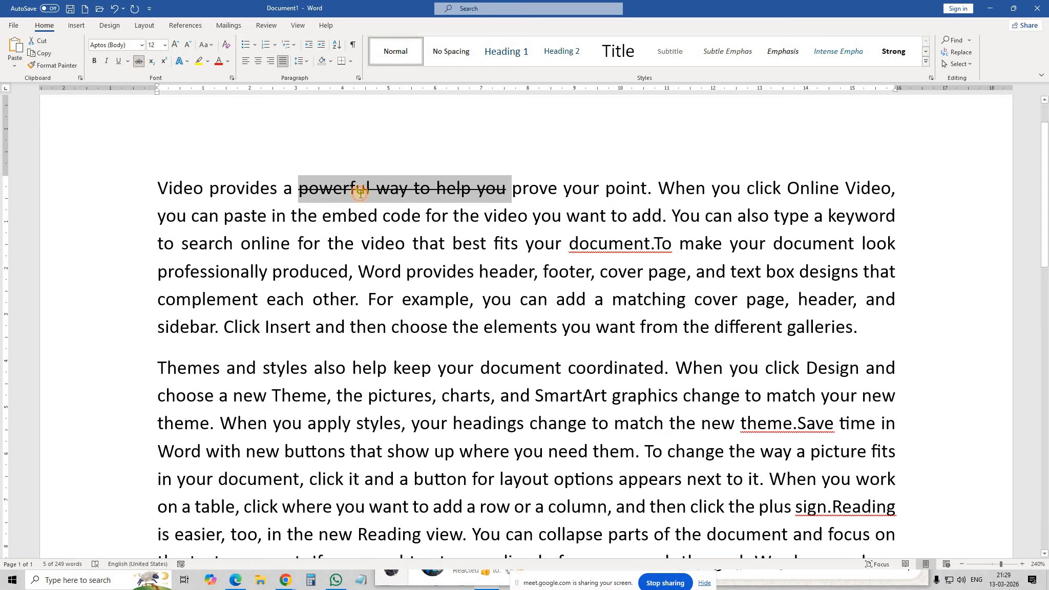
click(358, 190)
Step: Strike through 'produced, Word provides header, footer' as well
drag(300, 273, 590, 272)
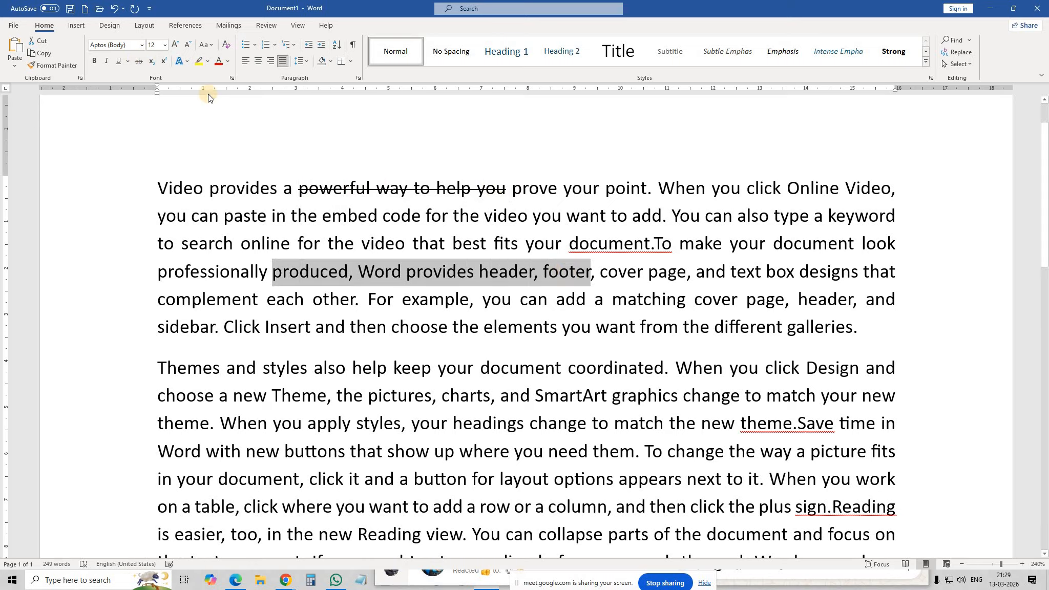
click(137, 62)
click(357, 235)
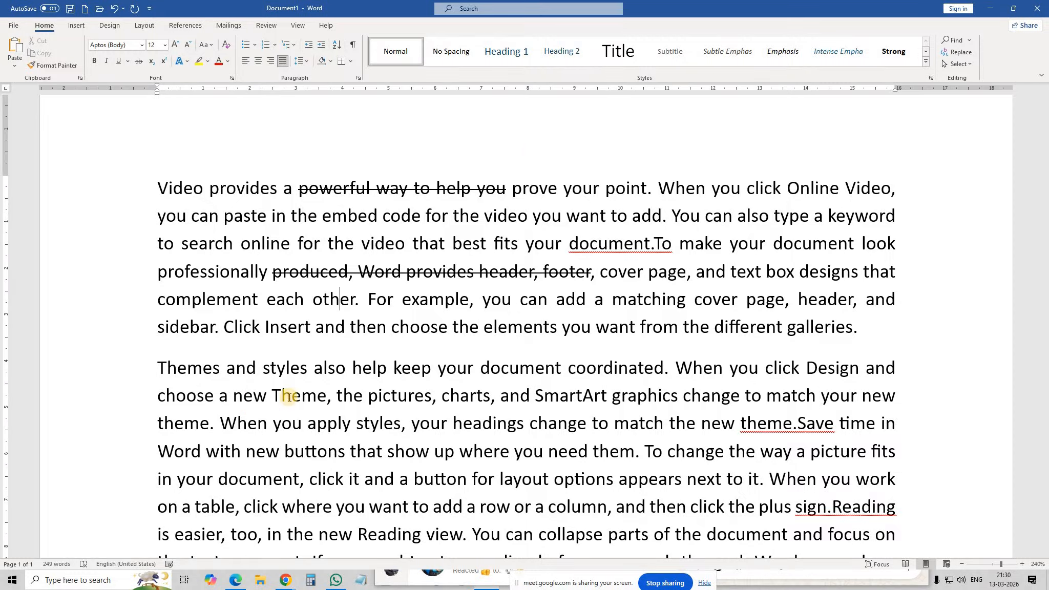
mouse_move(287, 582)
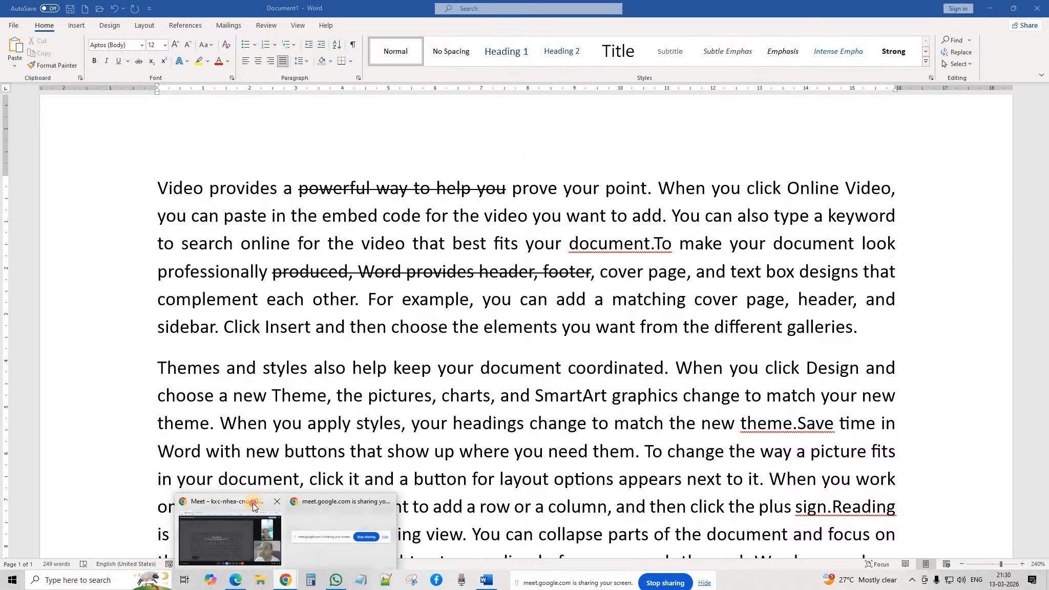
click(254, 507)
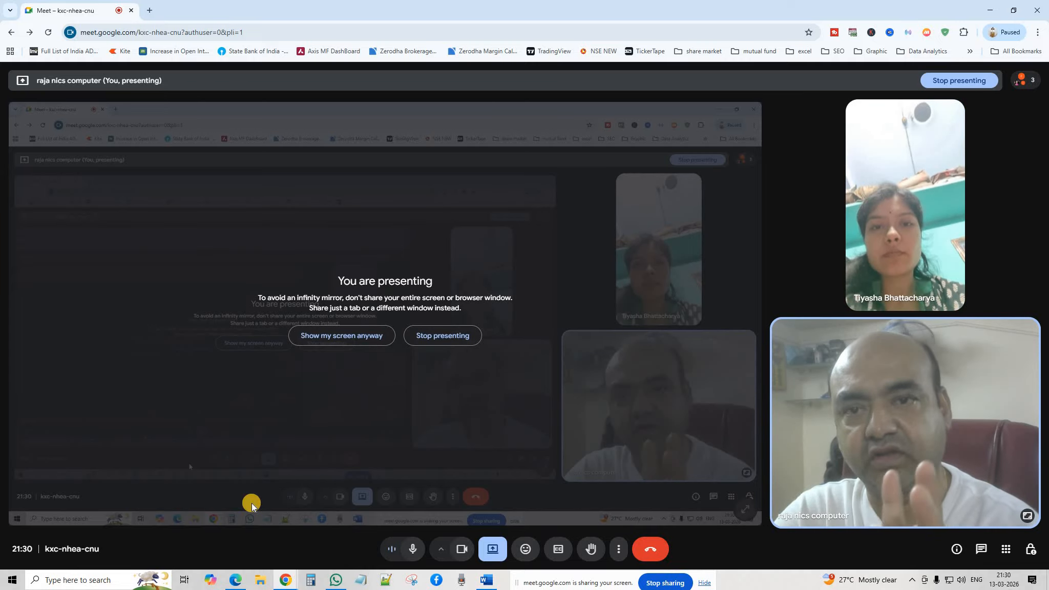
click(485, 581)
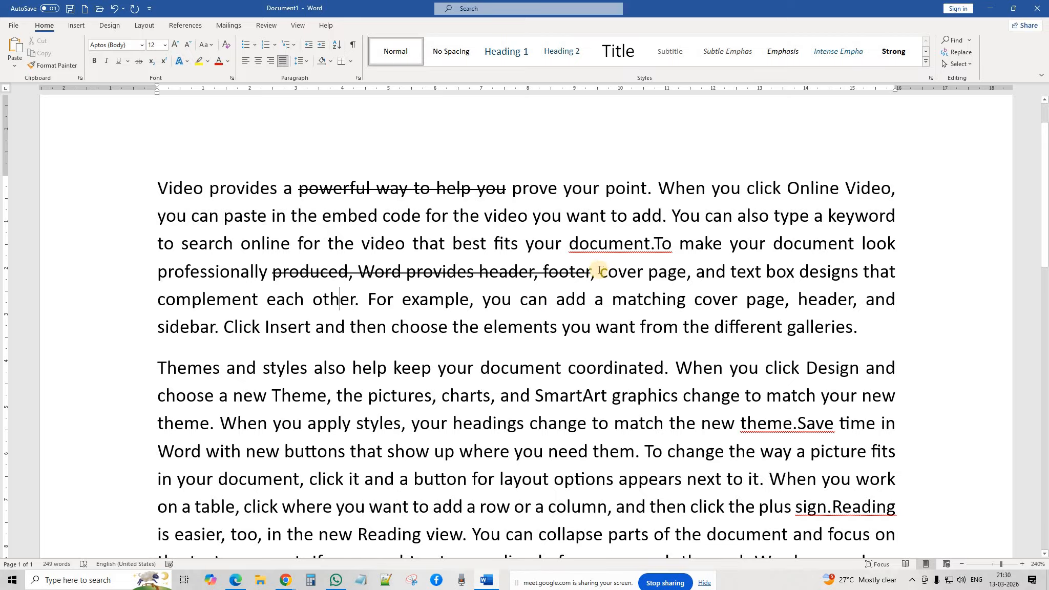
Step: Clear strikethrough from both crossed-out phrases, then select 'provides' through 'fits' for font colouring
drag(587, 272, 277, 273)
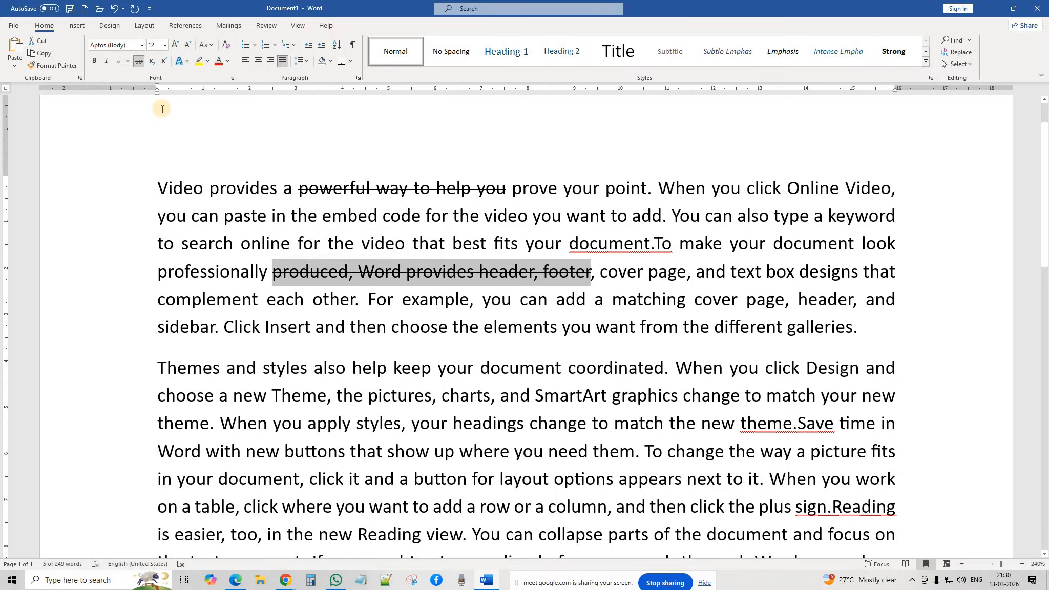
click(139, 61)
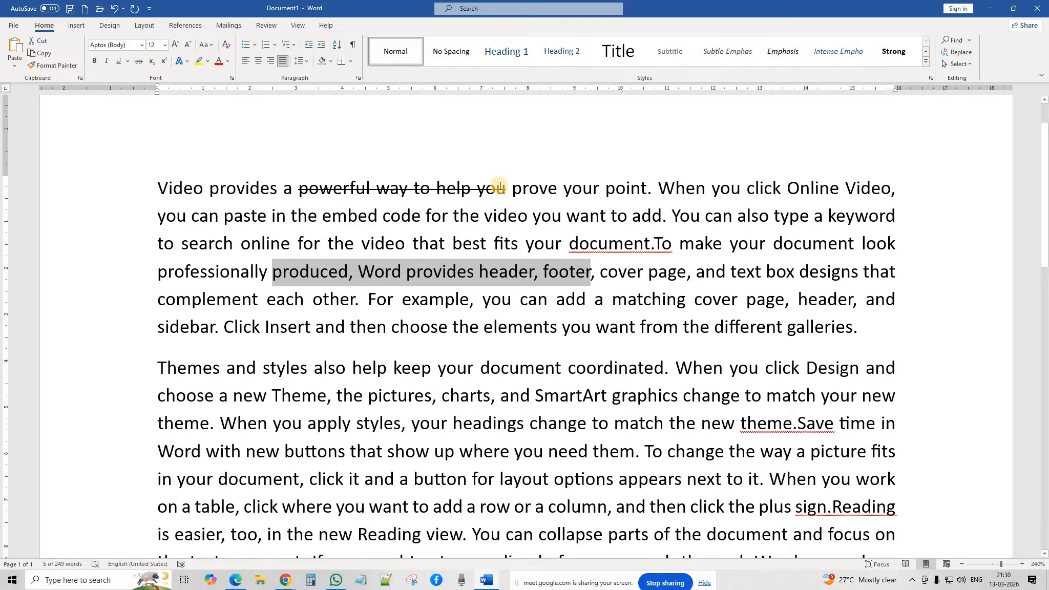
drag(506, 188, 298, 189)
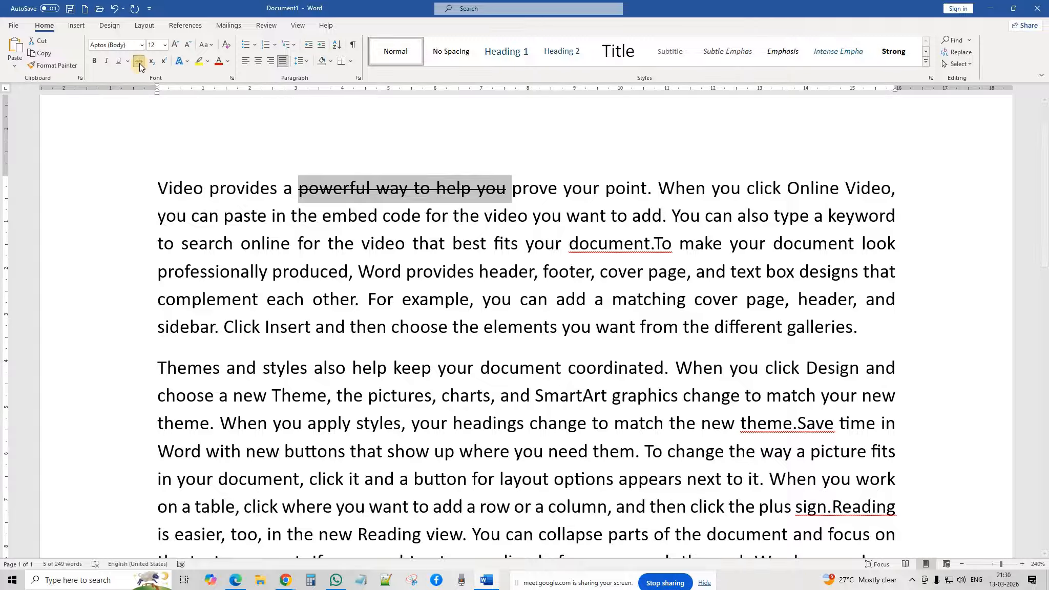
click(343, 229)
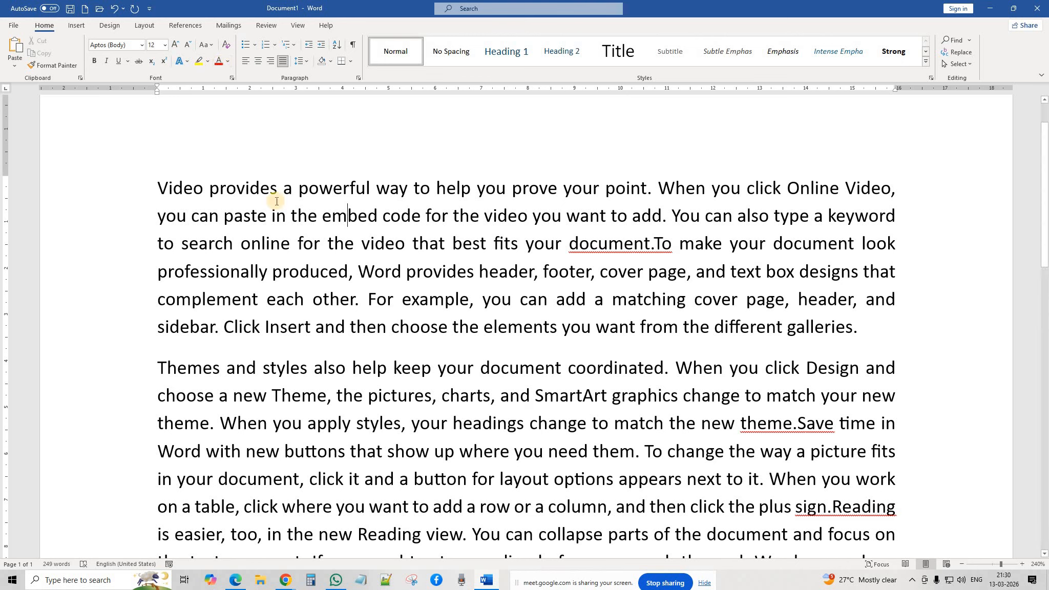
drag(303, 195, 523, 244)
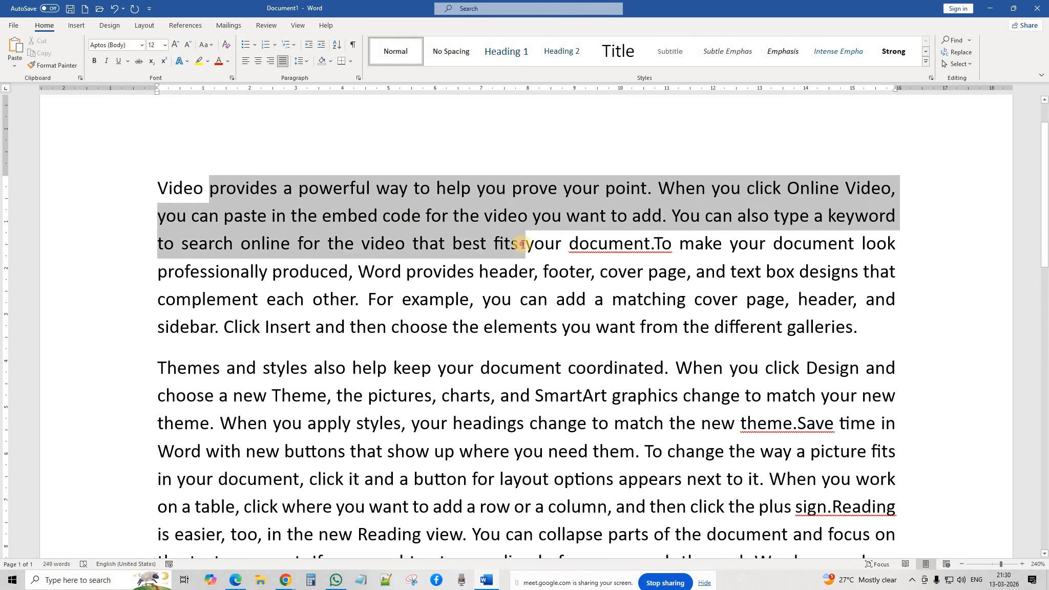
click(228, 61)
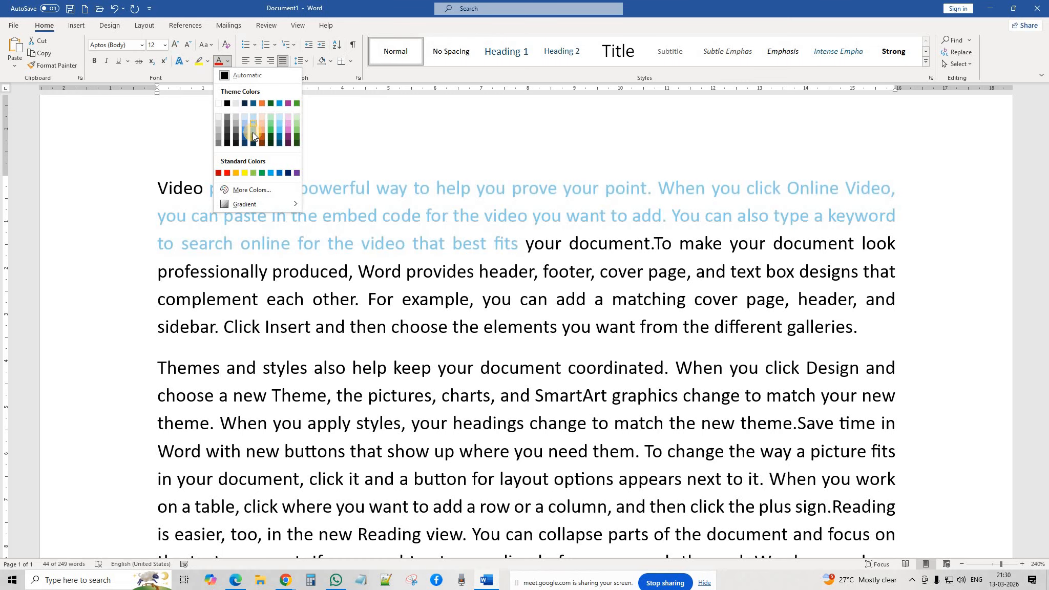
Step: Colour 'provides' through 'fits' blue and 'your document' through 'elements you' orange
click(280, 103)
click(400, 303)
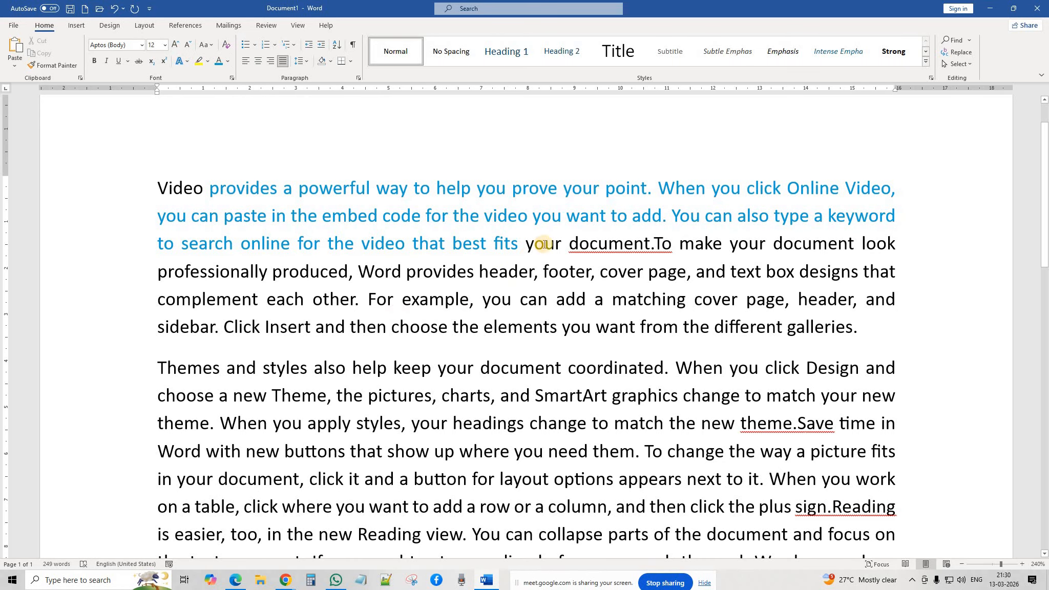
drag(528, 244, 602, 315)
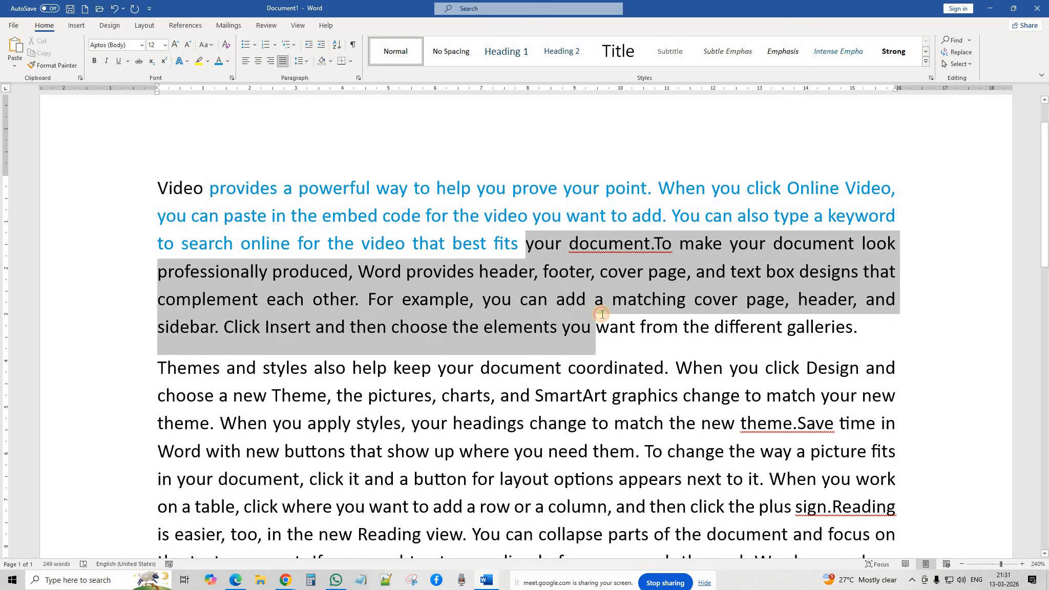
click(228, 61)
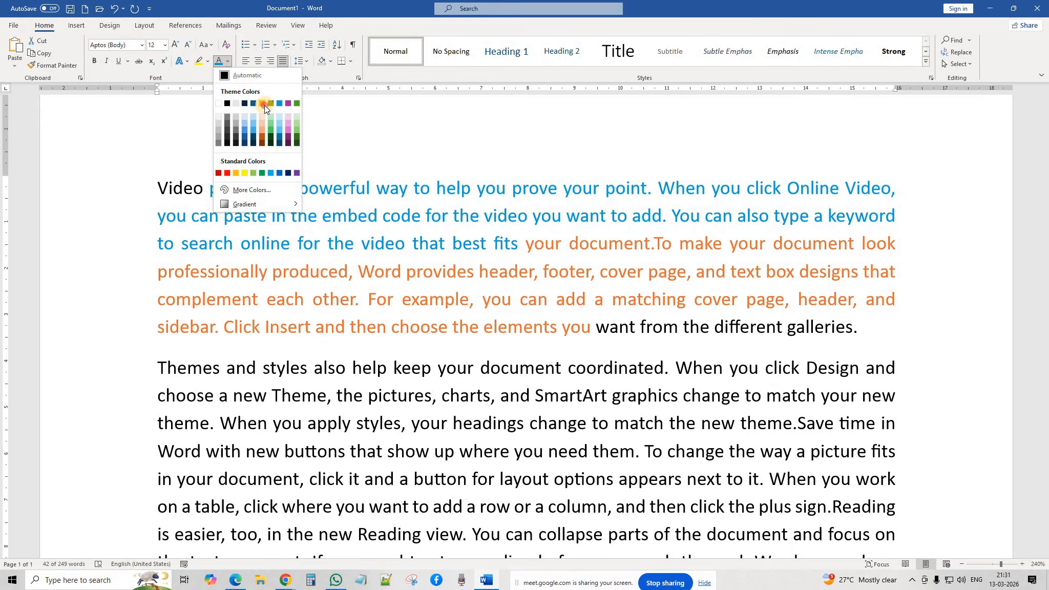
click(263, 104)
click(453, 348)
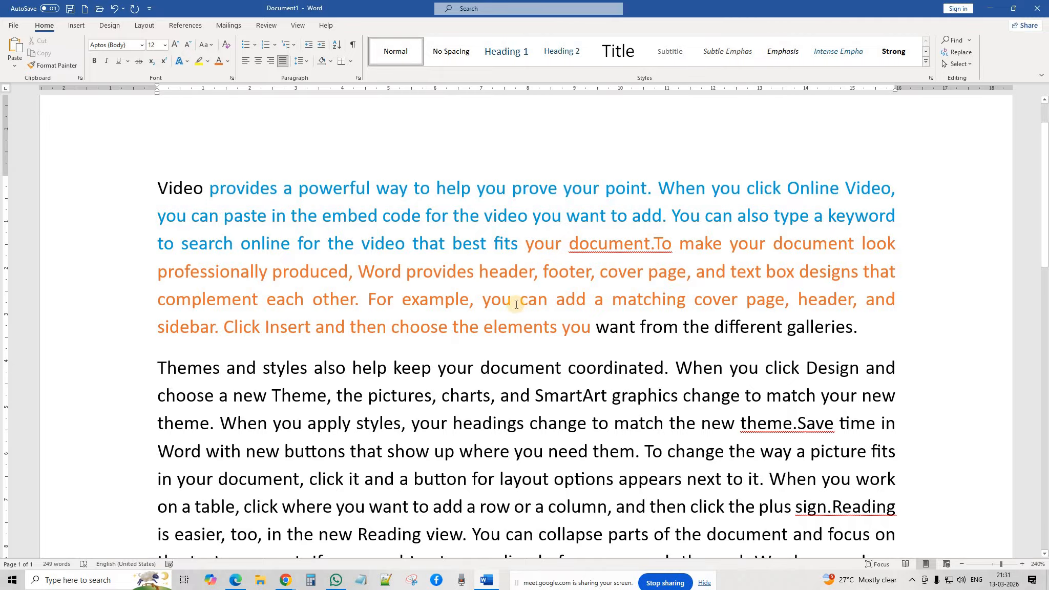
Step: Colour the word 'Themes' in the second paragraph blue
scroll(517, 302, down, 1)
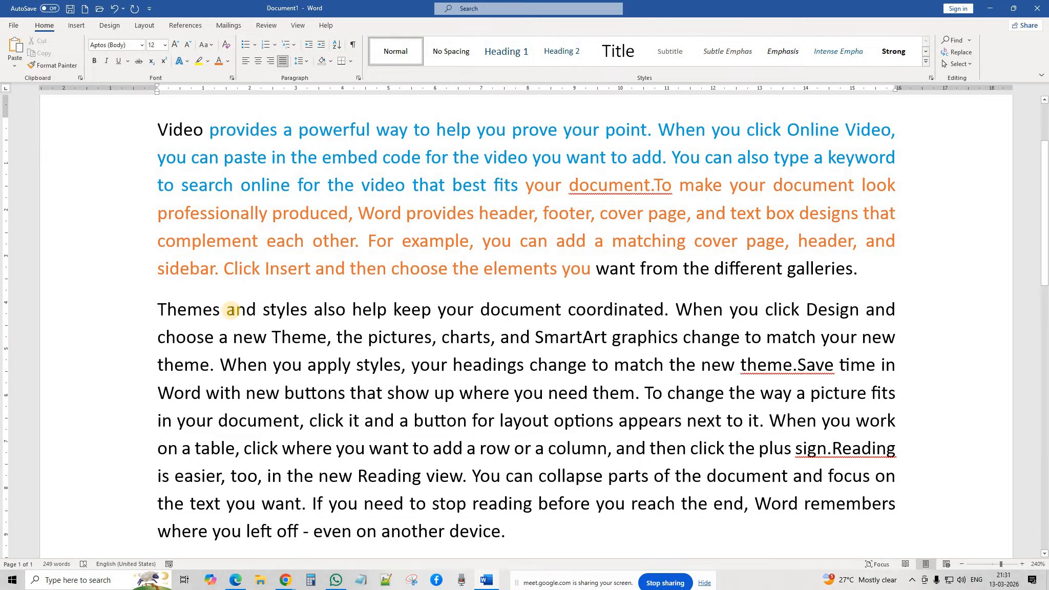
drag(214, 309, 157, 309)
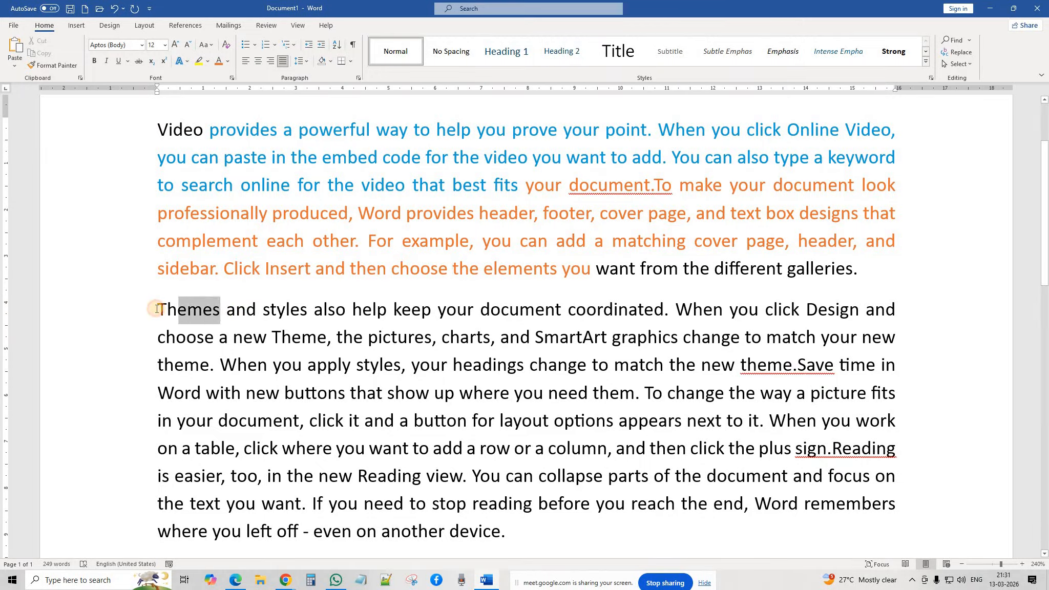
click(227, 61)
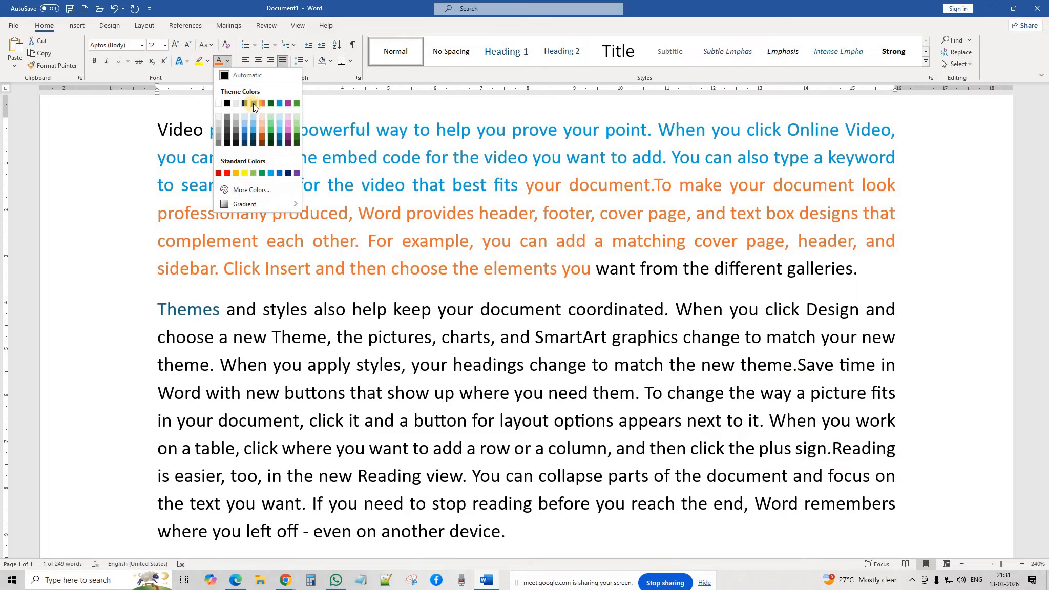
click(277, 101)
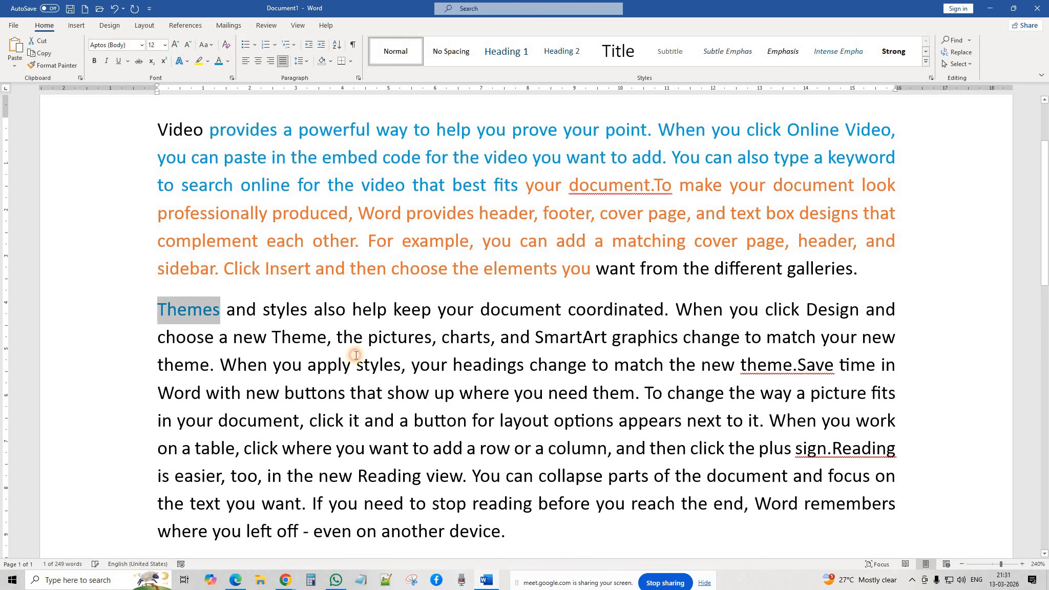
click(312, 307)
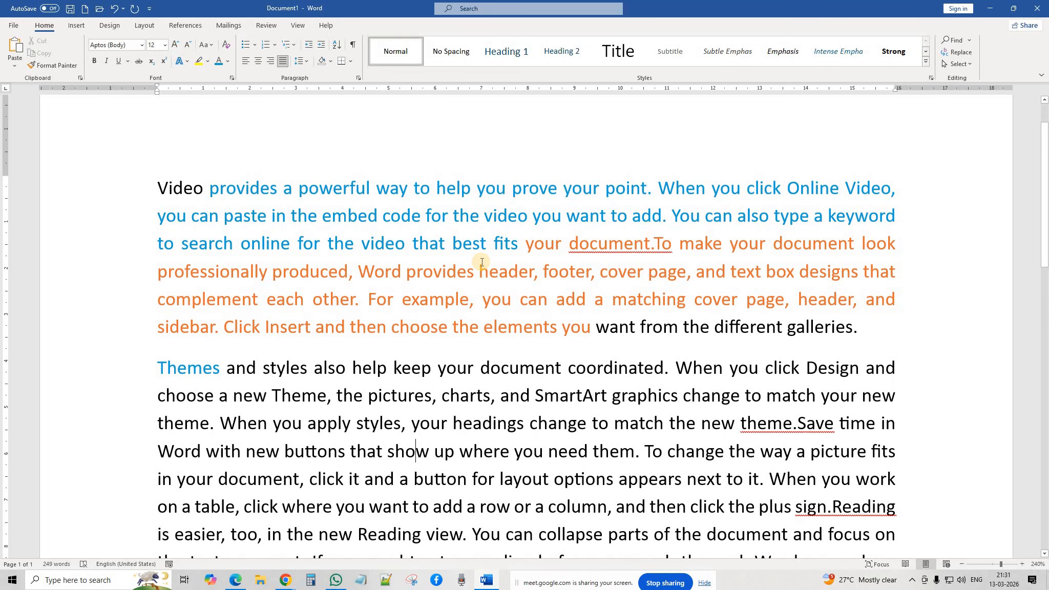
Step: Highlight 'way to help you prove your point' in yellow
drag(378, 188, 627, 188)
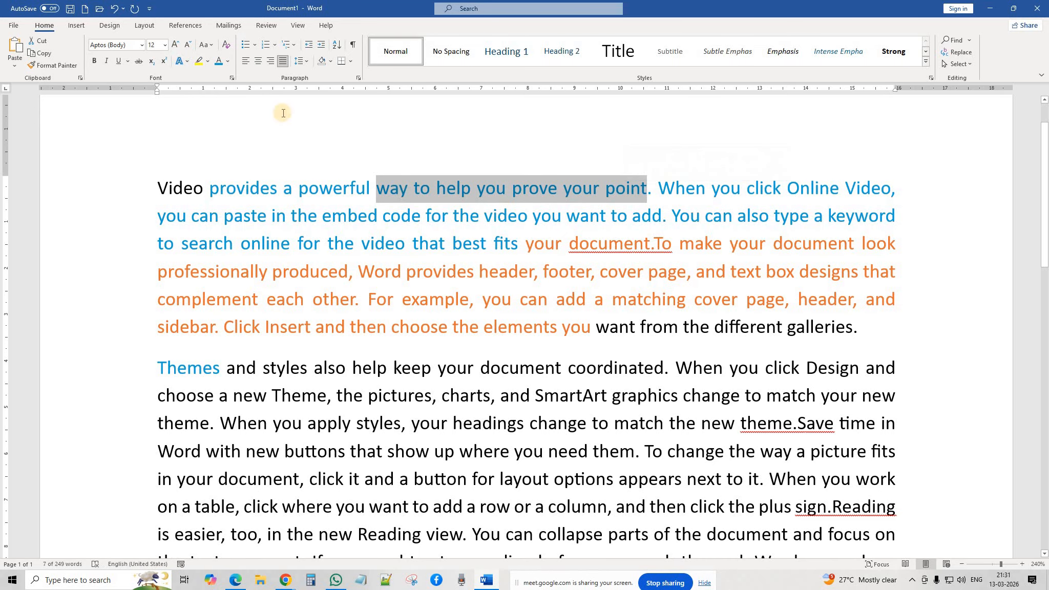
click(208, 60)
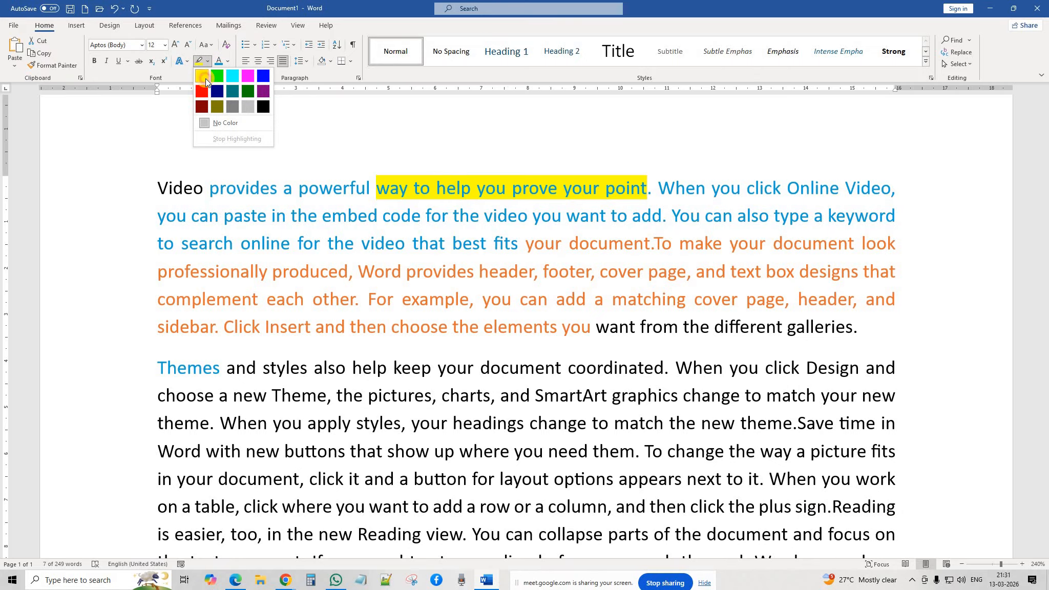
click(206, 79)
click(480, 281)
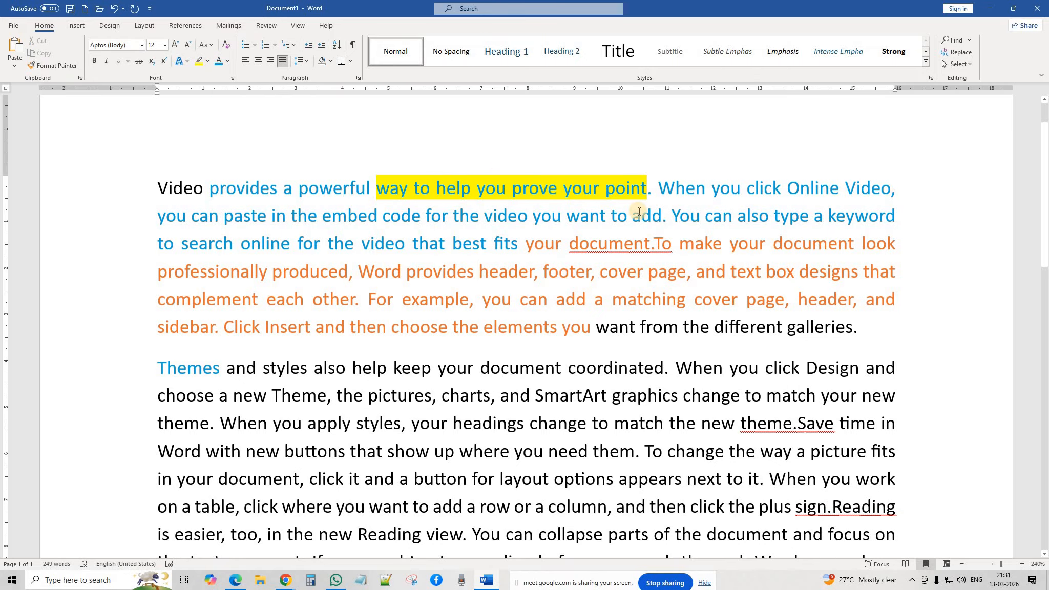
Step: Highlight the passage from 'apply styles' to 'need them' in bright green
scroll(553, 380, down, 3)
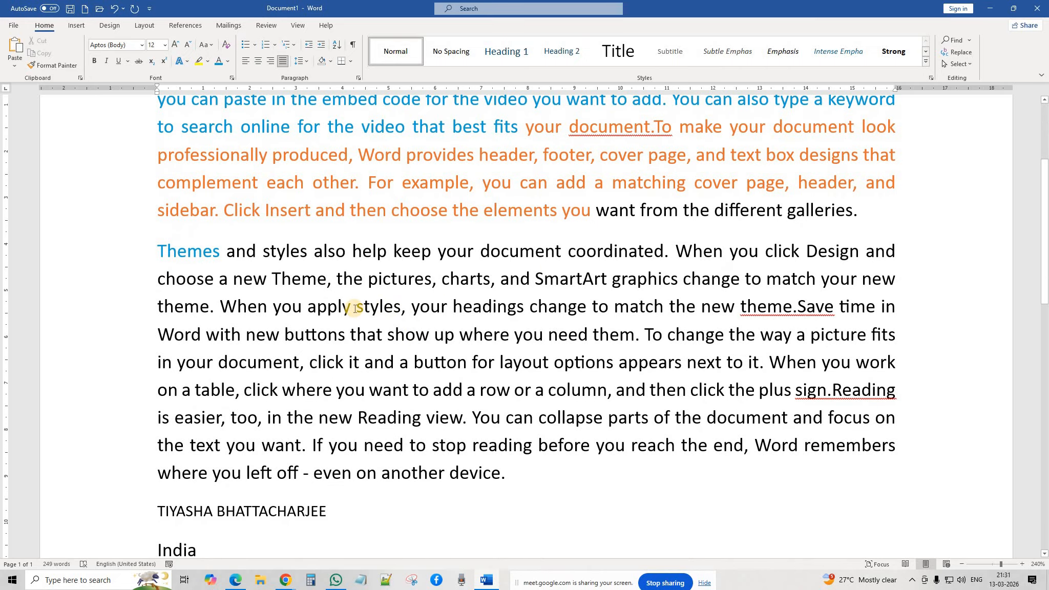
drag(308, 307, 634, 335)
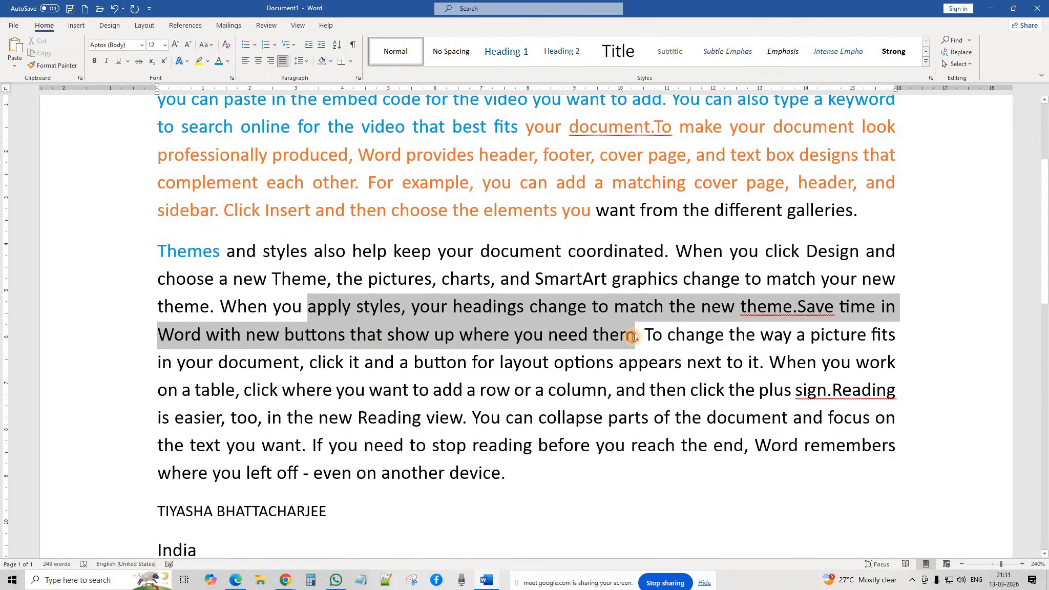
click(208, 61)
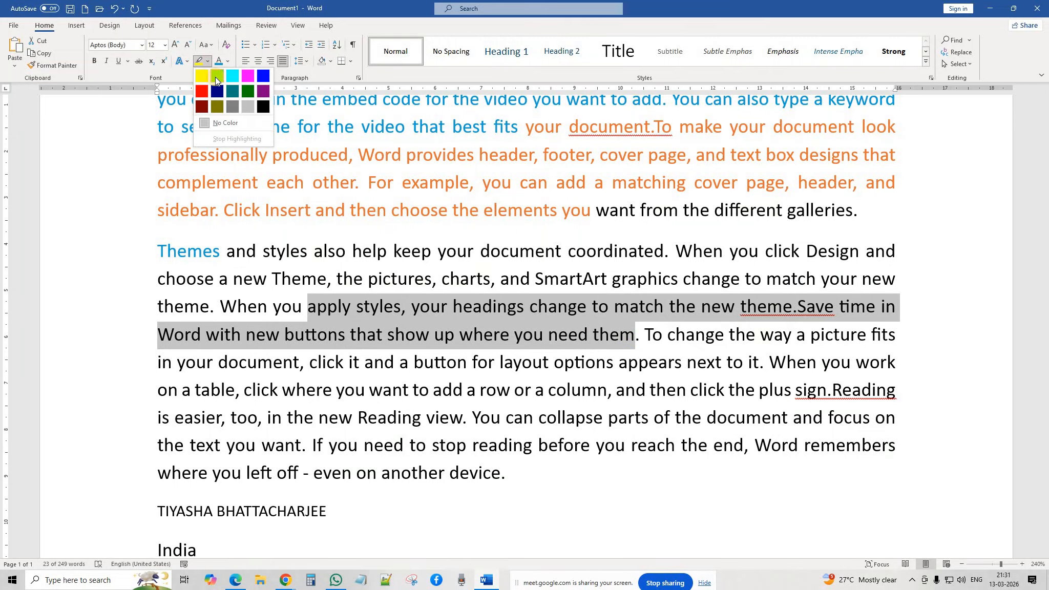
click(215, 77)
click(434, 391)
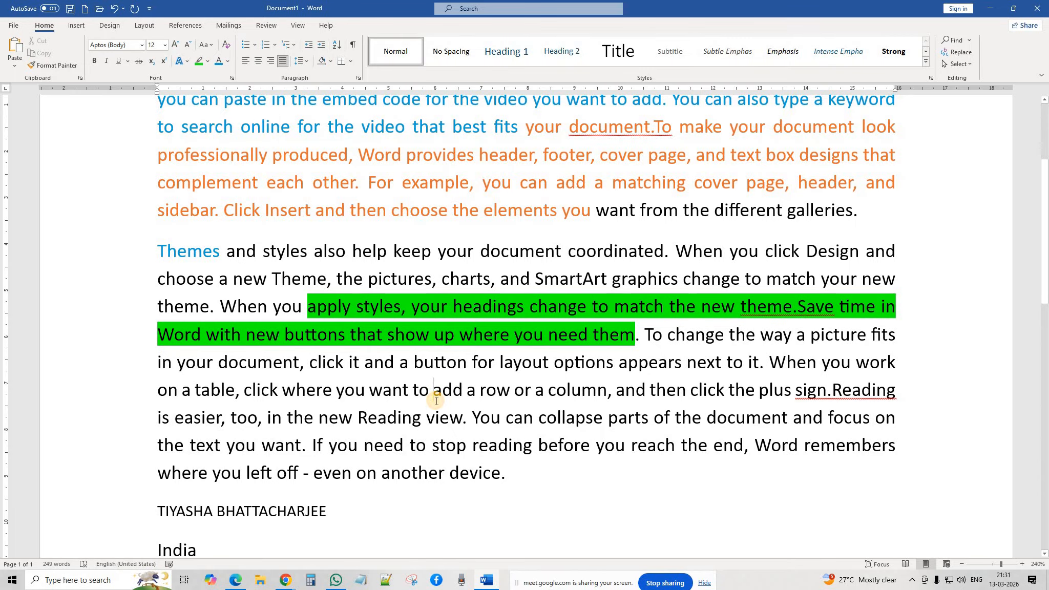
scroll(435, 400, up, 3)
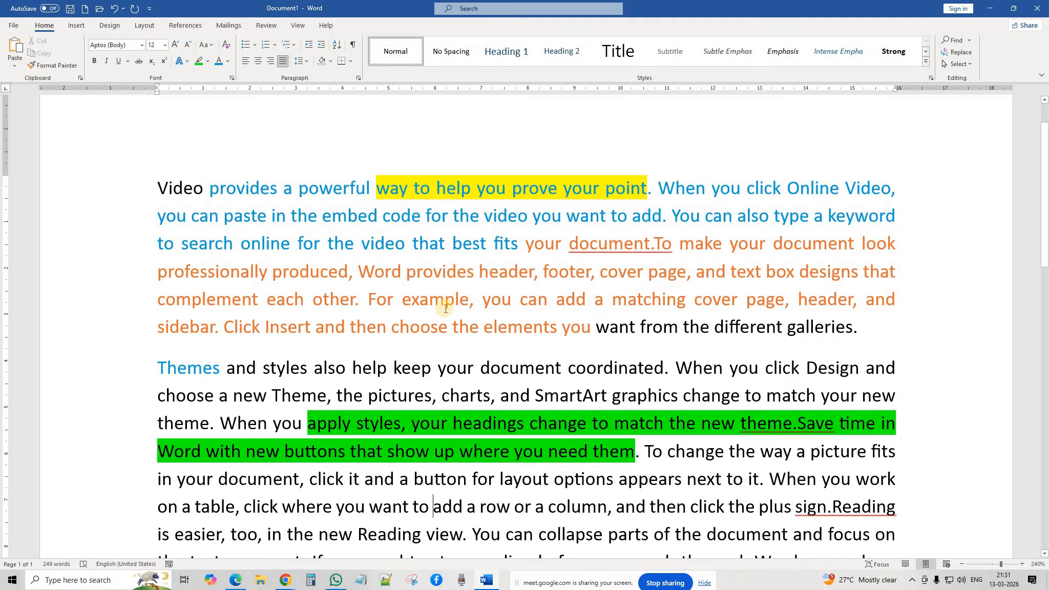
Step: Set the highlight on 'way to help you prove your point' to No Color
click(609, 244)
drag(649, 186, 405, 194)
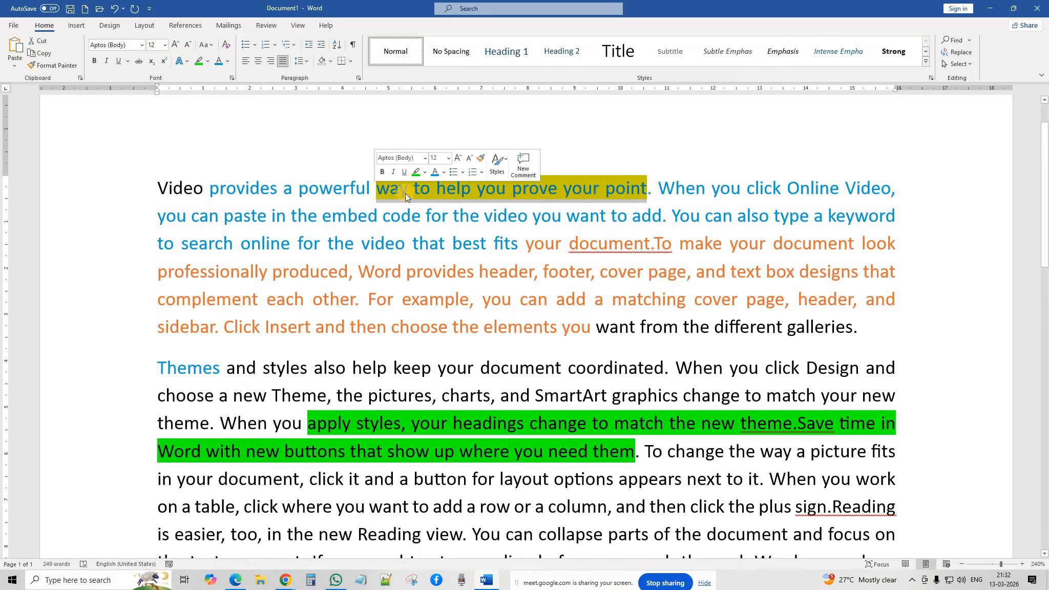
click(208, 61)
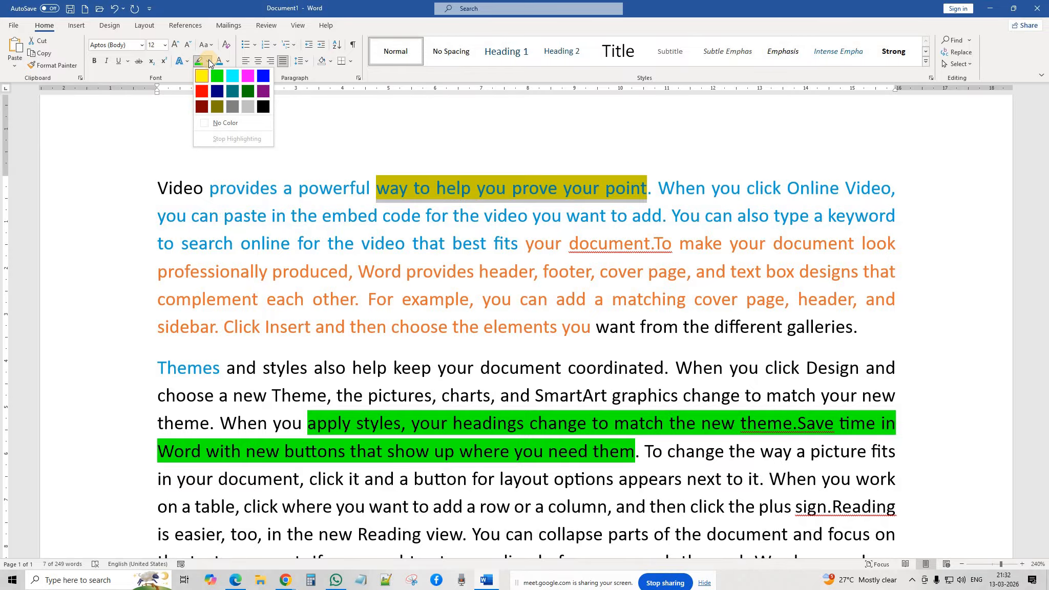
click(220, 124)
click(220, 124)
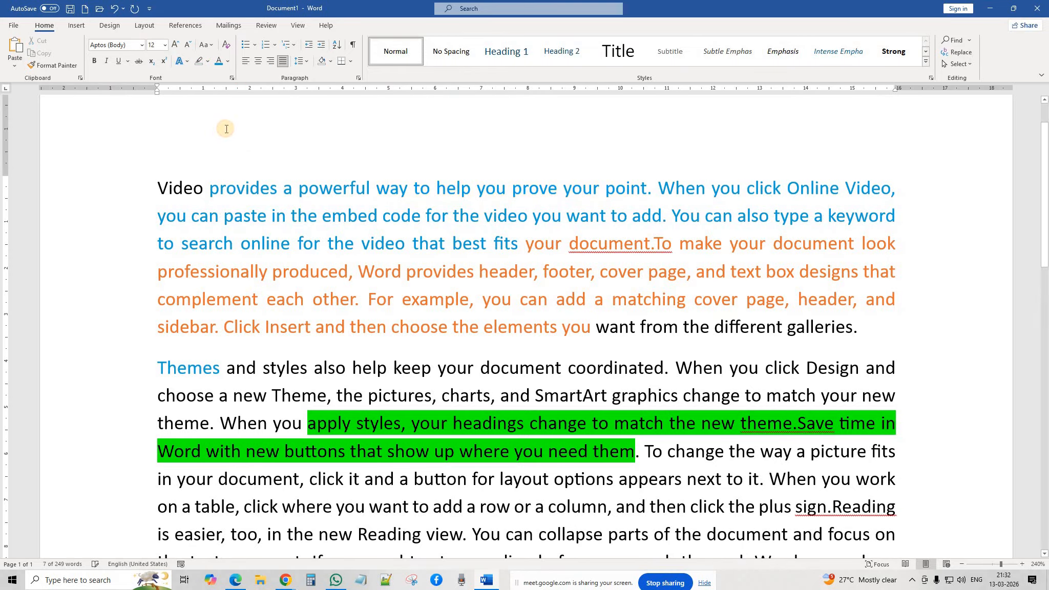
click(387, 328)
Step: Set the green highlight on 'apply styles' through 'need them' to No Color
scroll(382, 357, down, 3)
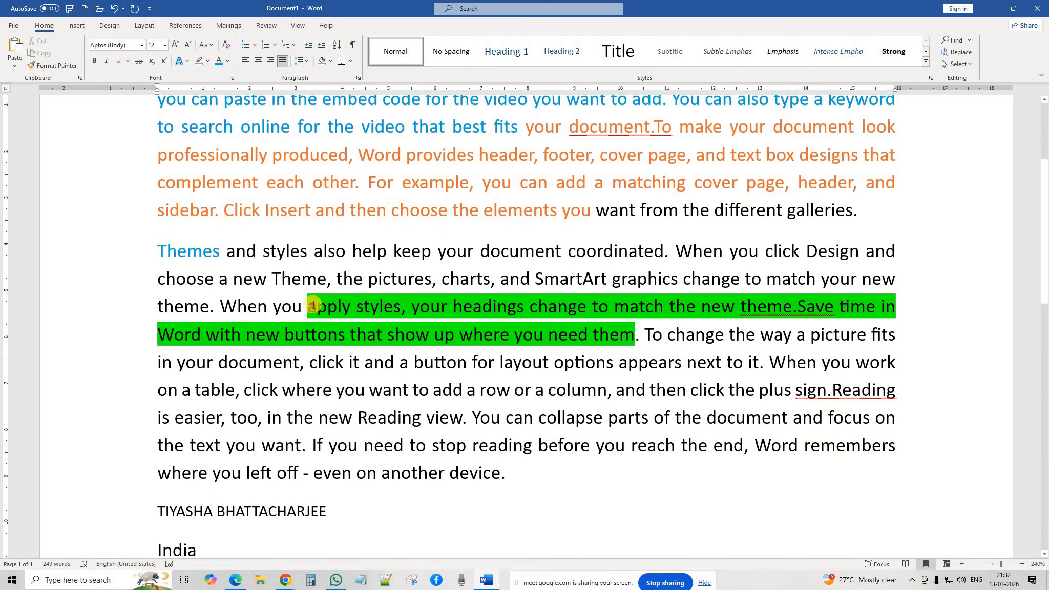
drag(306, 307, 635, 331)
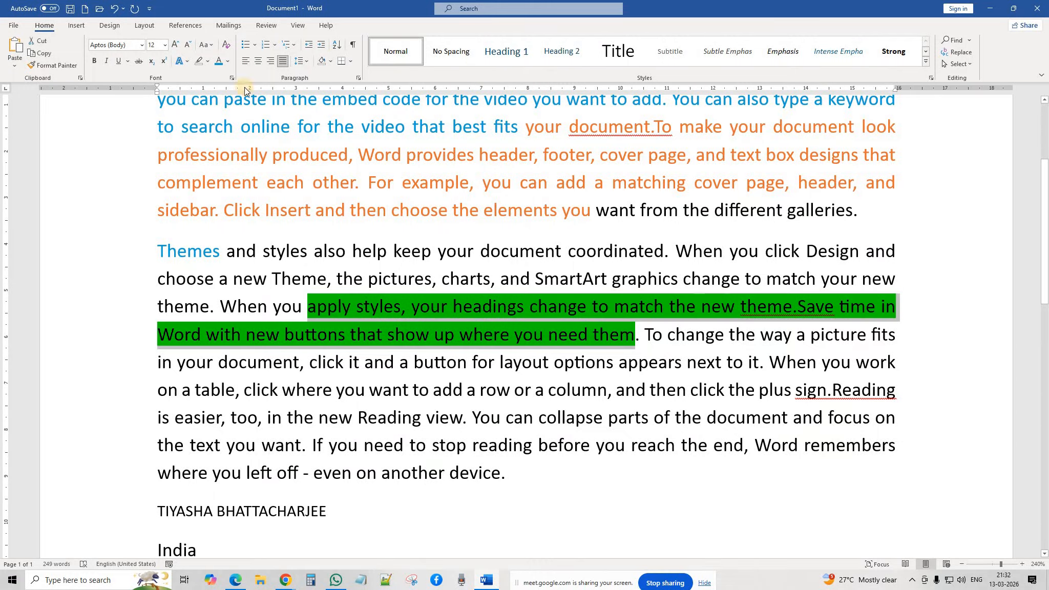
click(208, 62)
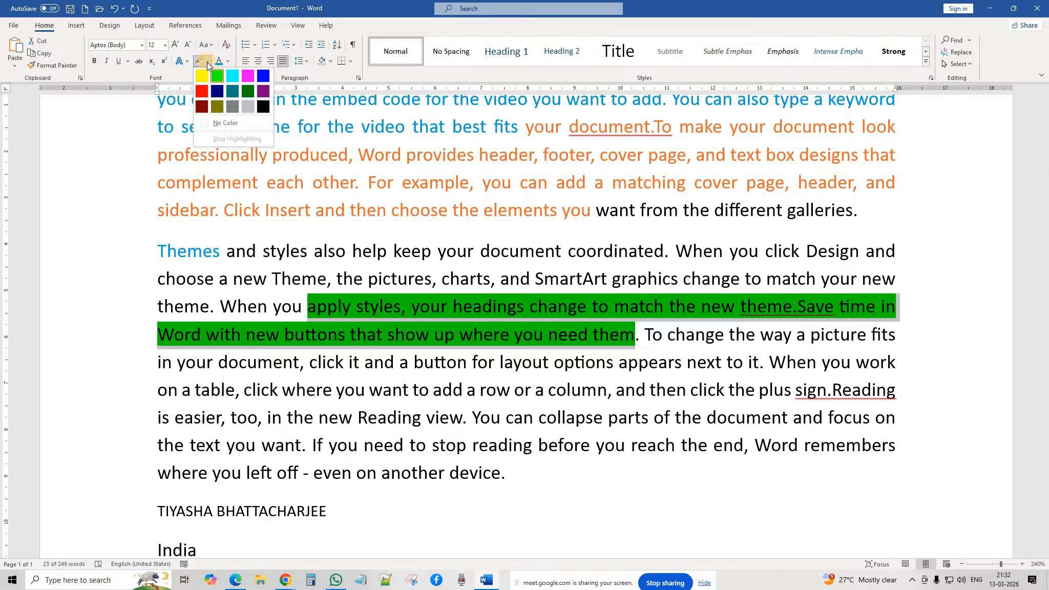
click(216, 122)
key(Right)
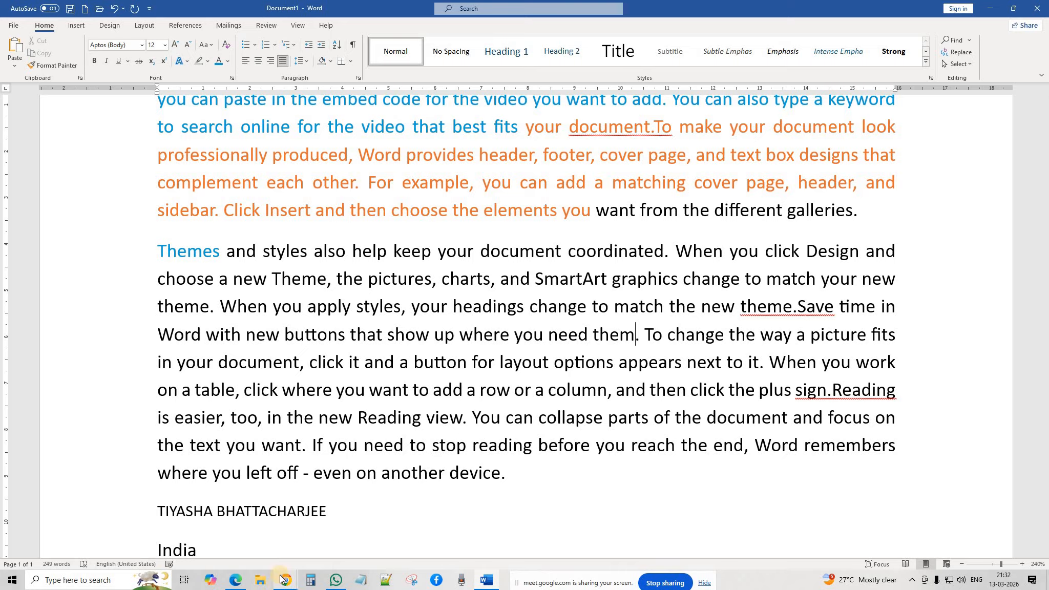
click(336, 251)
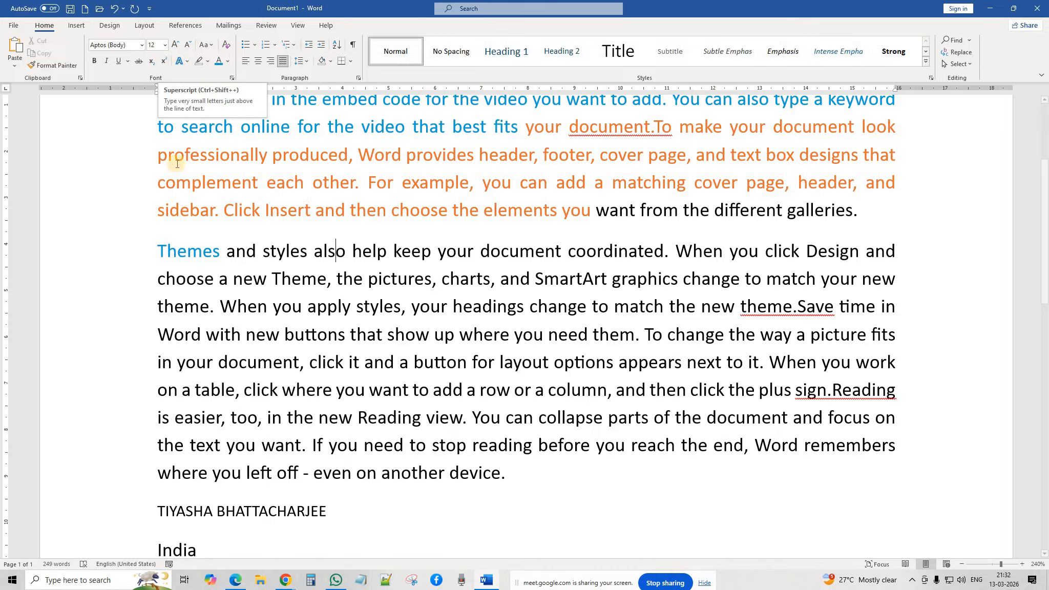
scroll(178, 173, down, 7)
Step: Add a new left-aligned 18 pt line below the mobile number reading H2SO4
scroll(178, 173, down, 3)
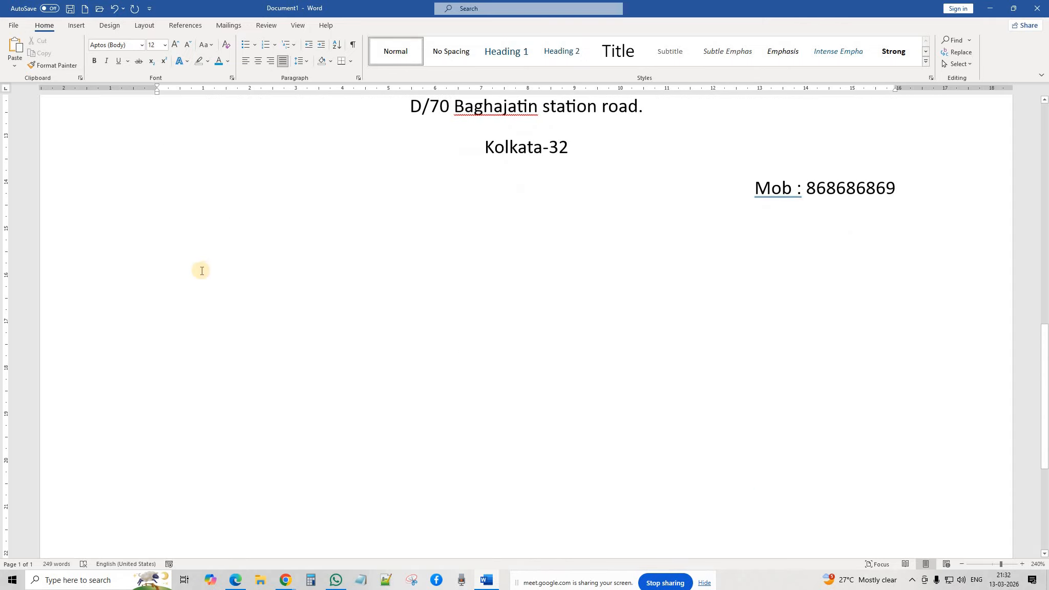
click(266, 271)
click(908, 190)
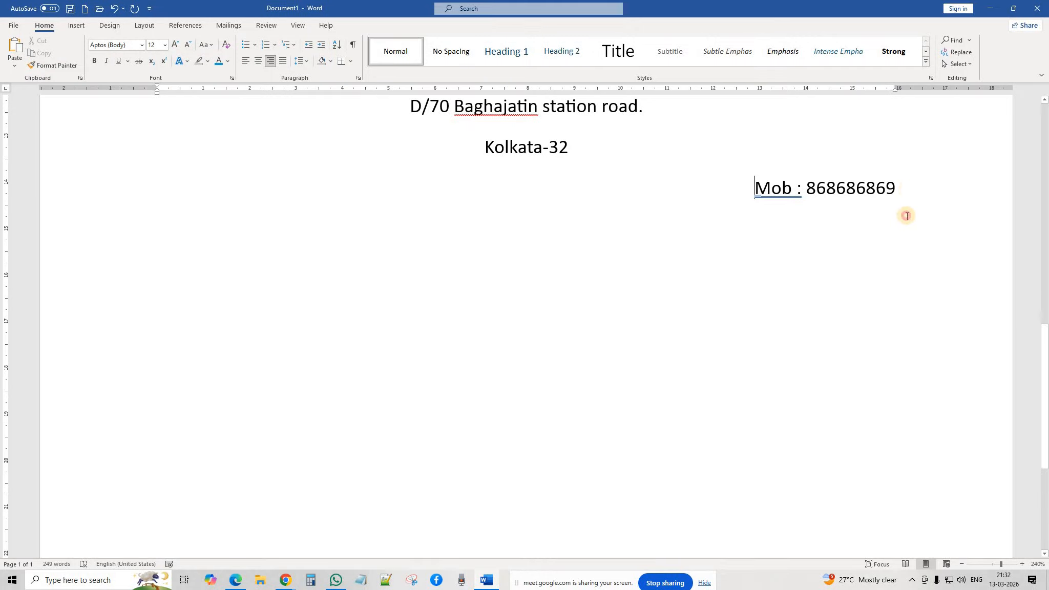
key(Return)
click(245, 61)
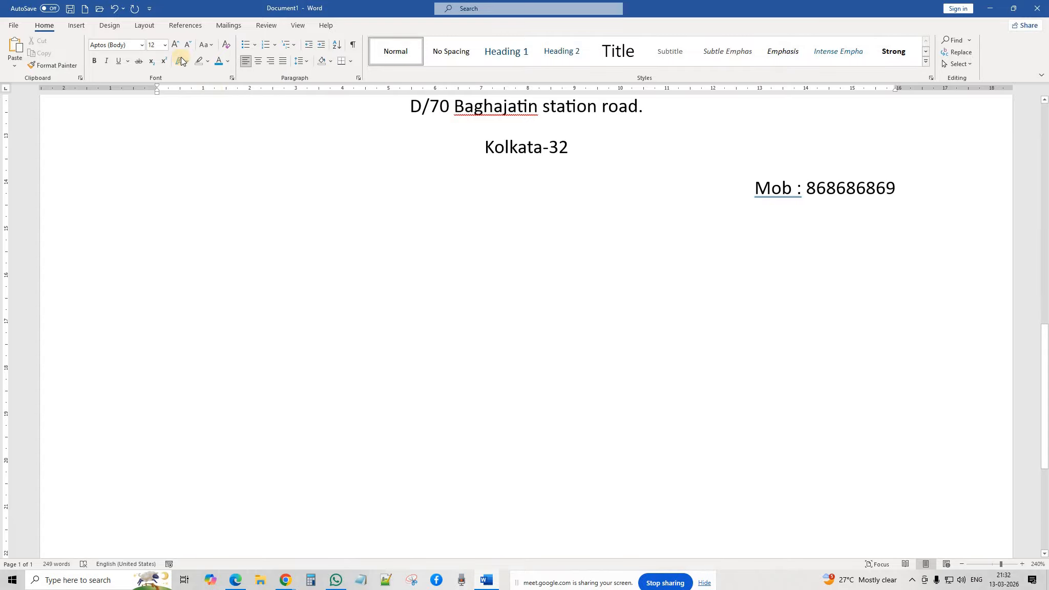
click(175, 45)
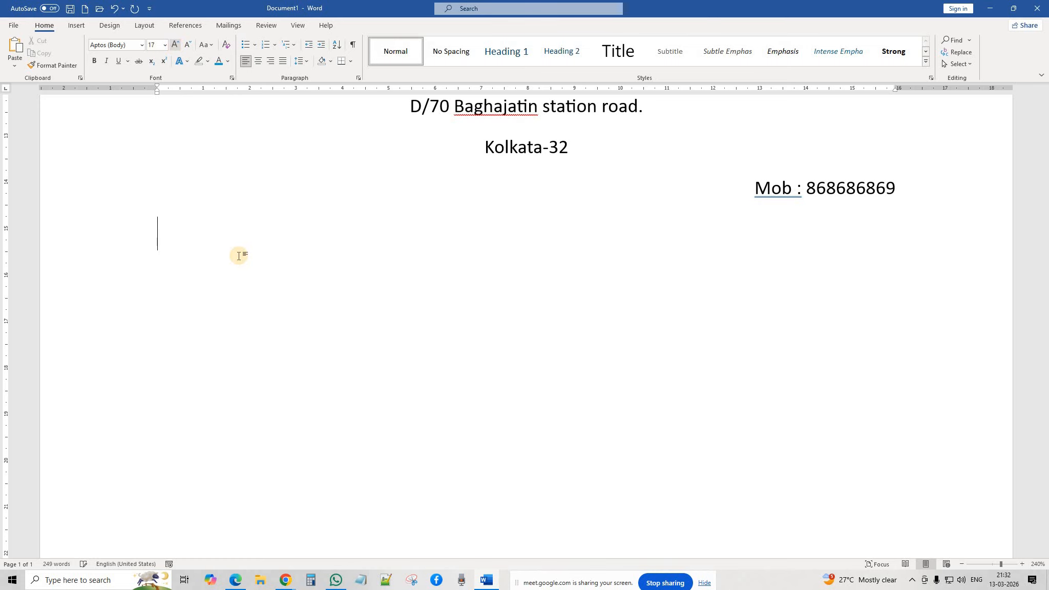
text(H2so4)
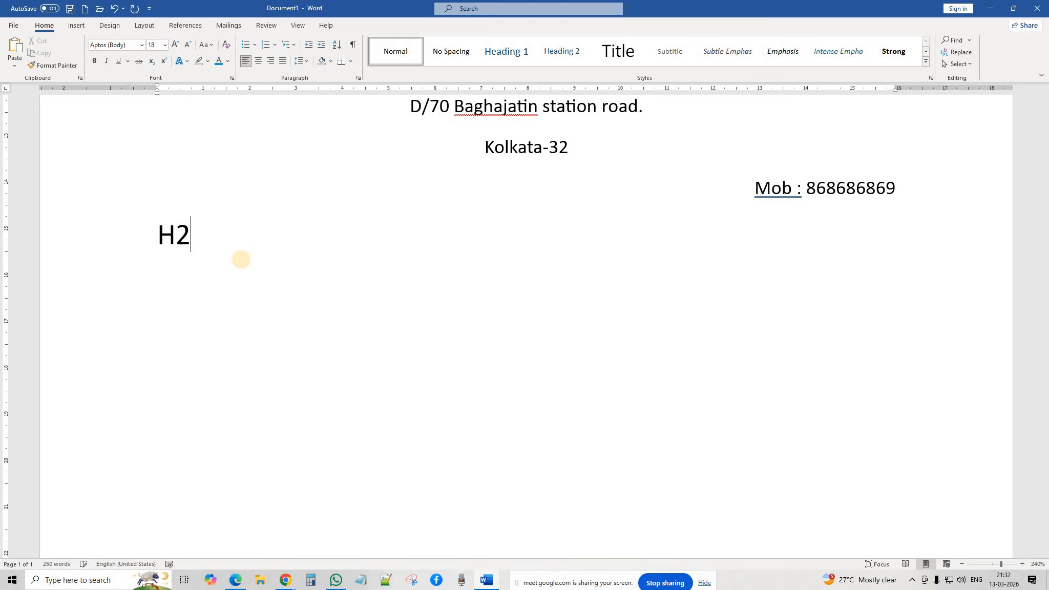
key(BackSpace)
key(BackSpace)
key(BackSpace)
text(SO4)
key(Return)
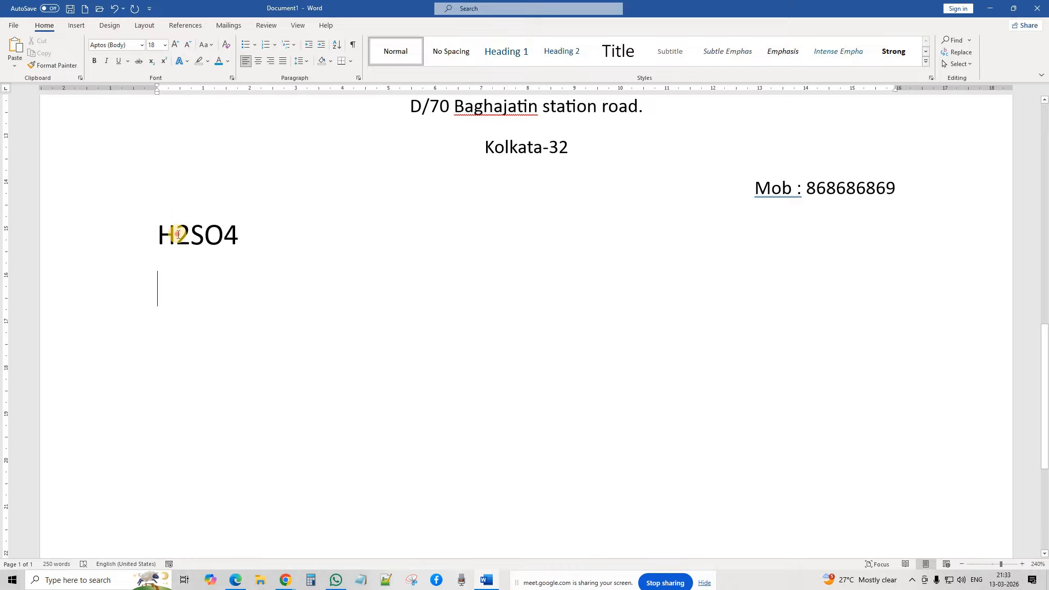
Step: Make the 2 and the 4 in H2SO4 subscripts
drag(178, 235, 191, 237)
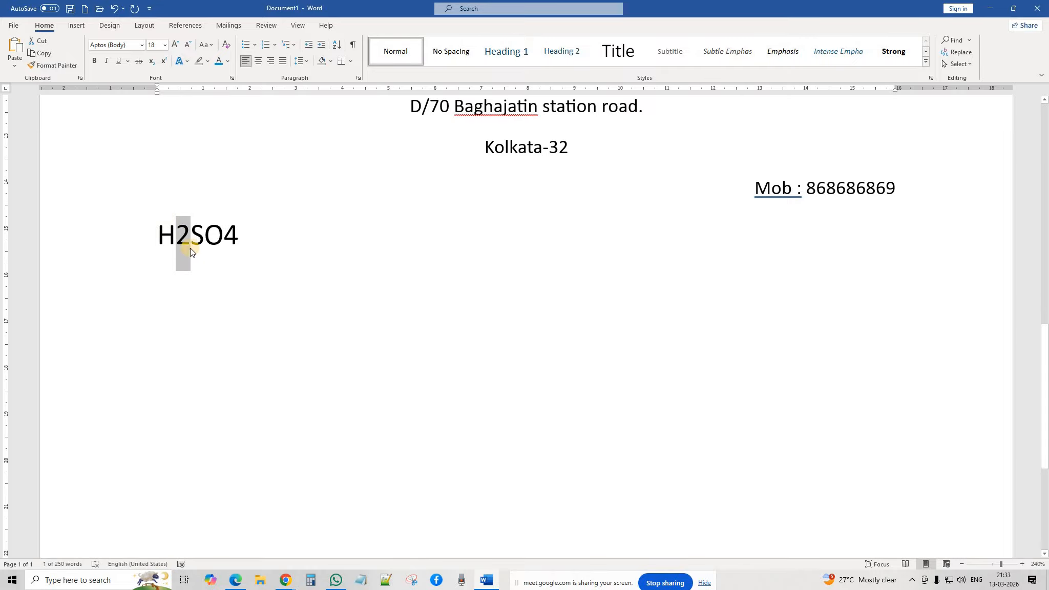
click(153, 65)
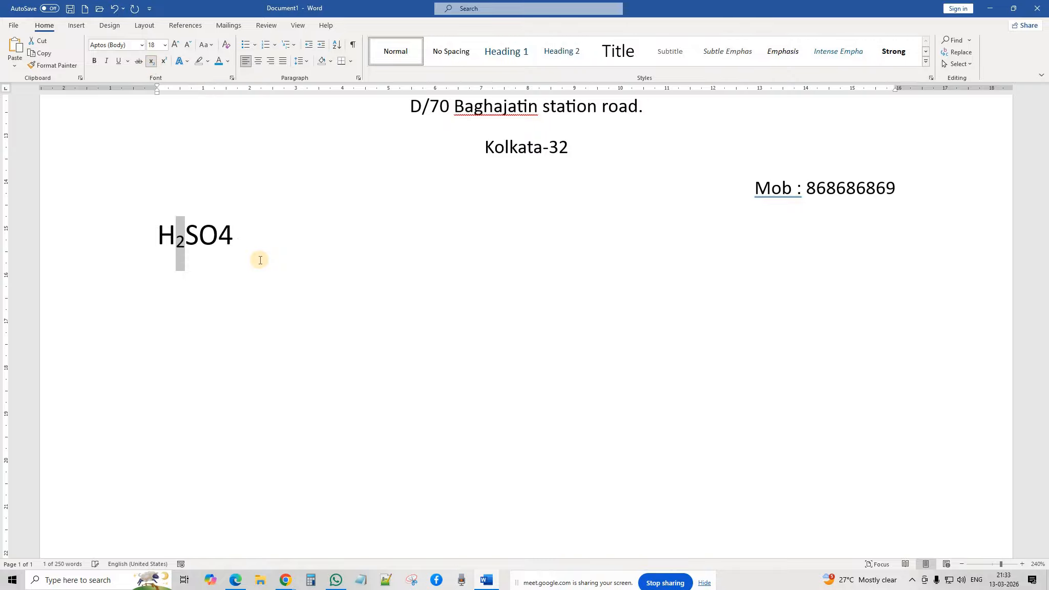
click(172, 274)
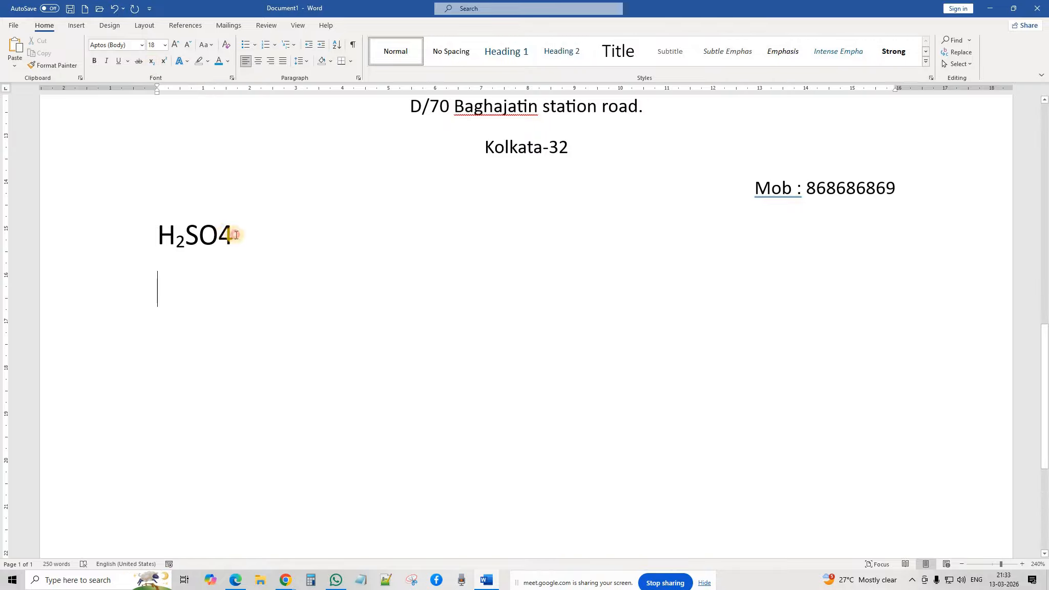
drag(220, 235, 235, 236)
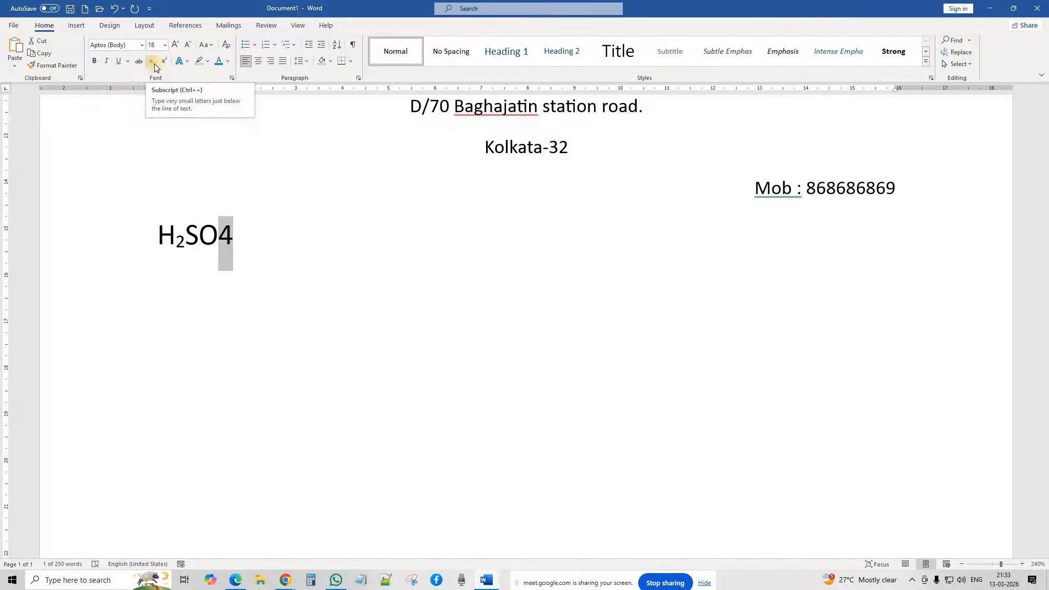
click(154, 64)
click(237, 255)
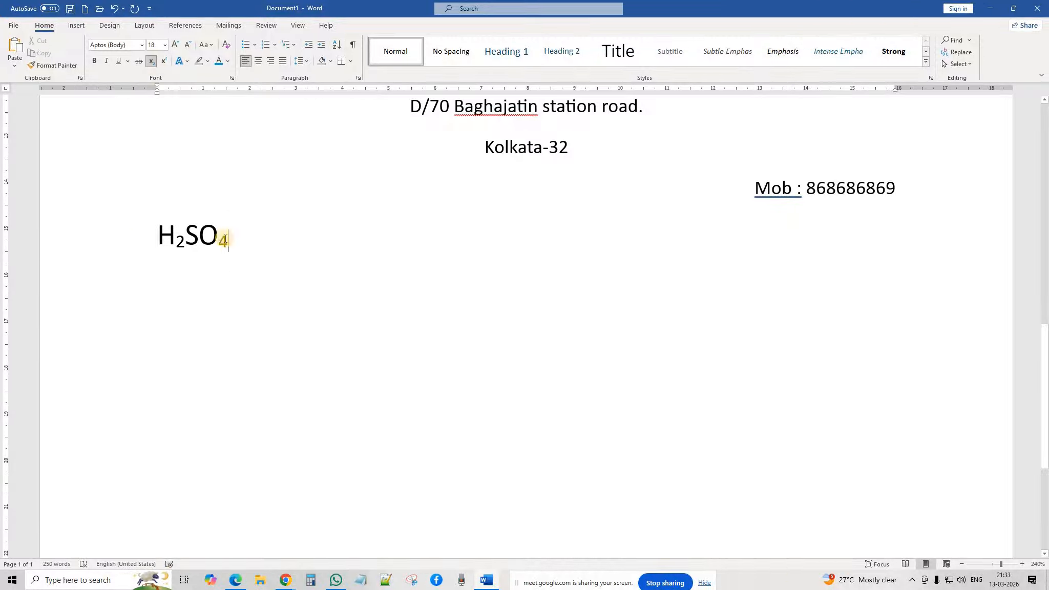
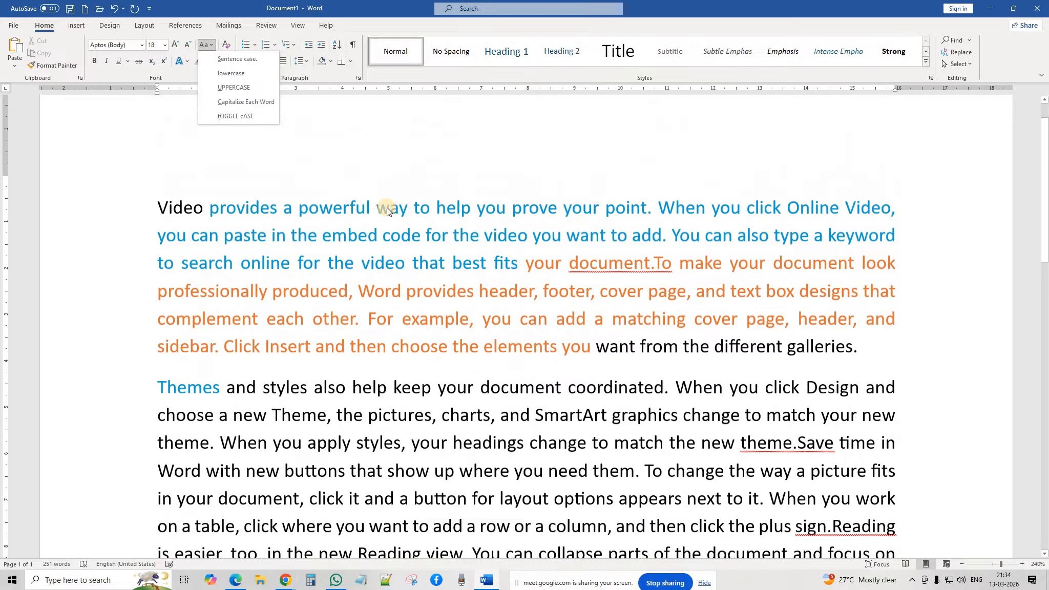
Step: Cycle the first paragraph through UPPERCASE and lowercase, finishing with Capitalize Each Word
click(377, 225)
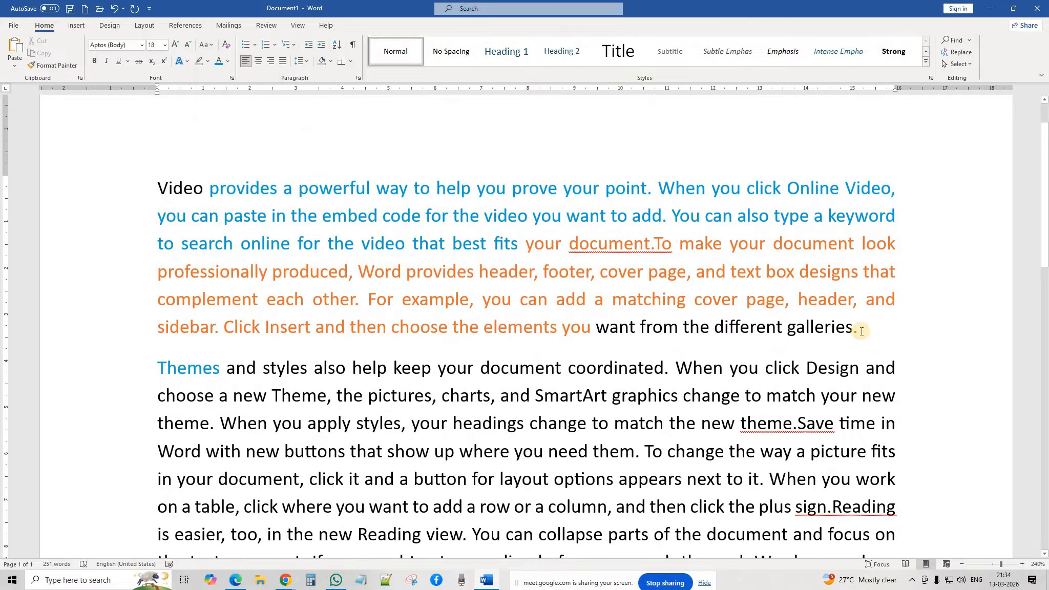
mouse_move(858, 329)
mouse_down()
mouse_move(416, 224)
mouse_move(159, 184)
mouse_move(862, 327)
mouse_up()
click(250, 224)
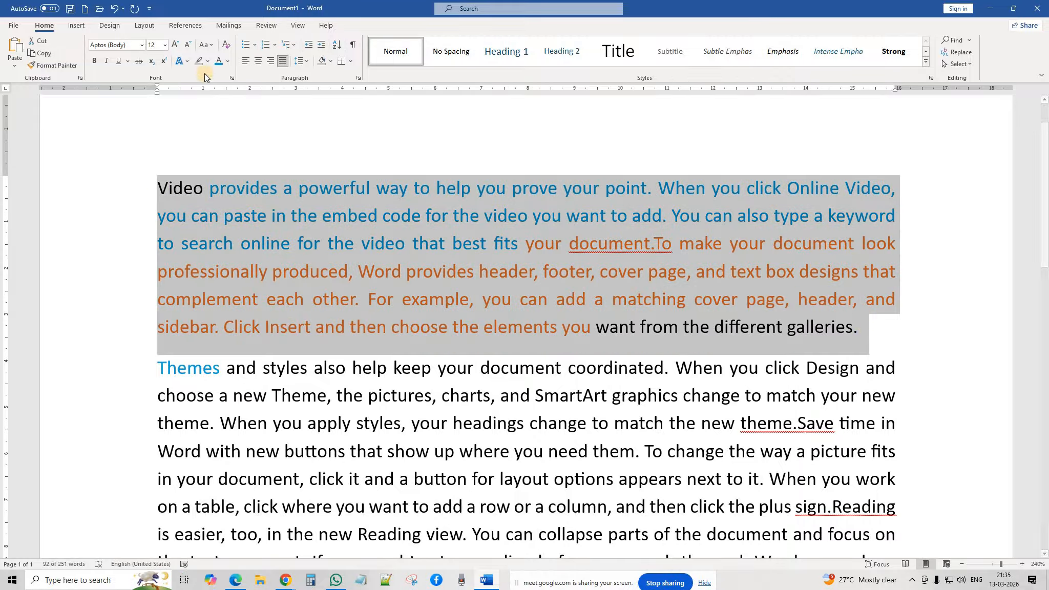
click(210, 45)
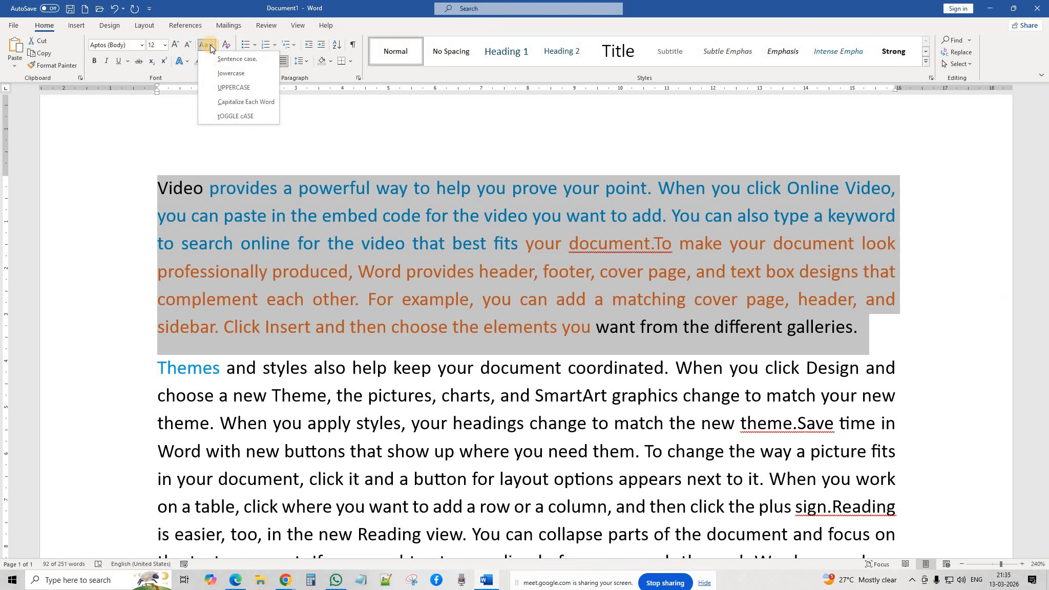
click(212, 88)
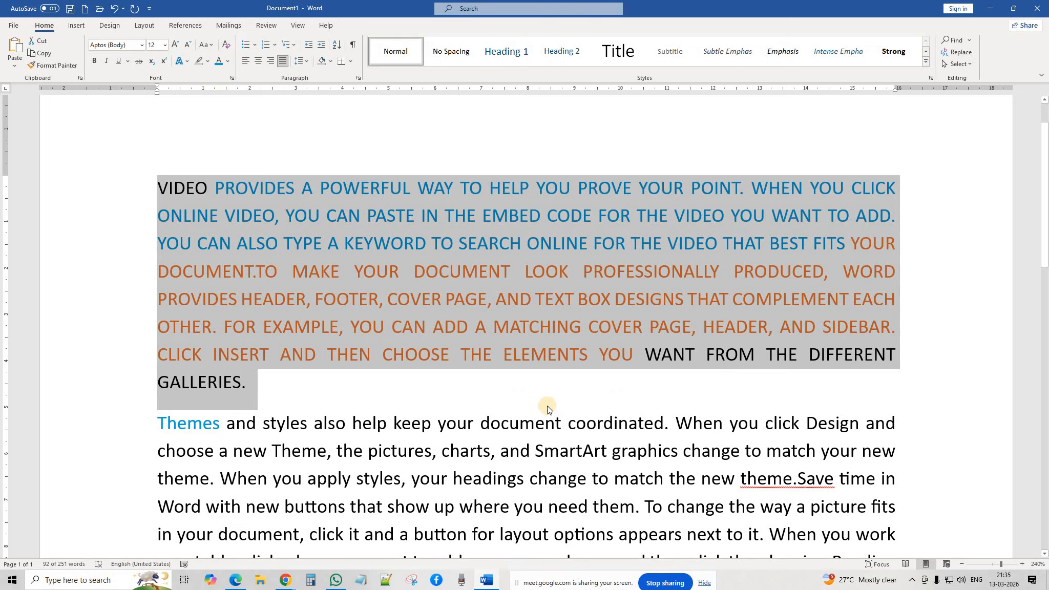
click(211, 45)
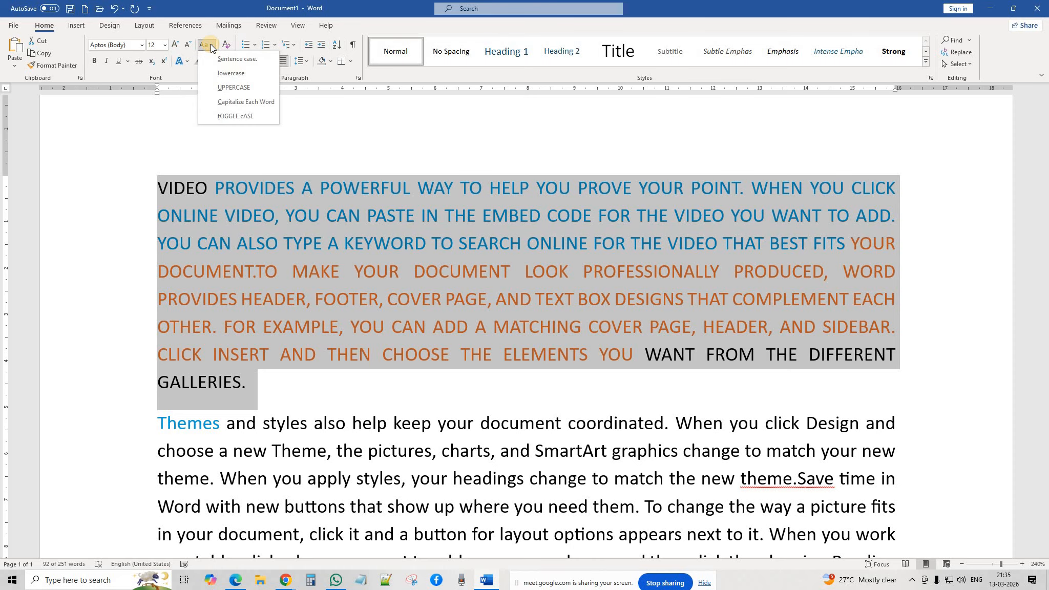
click(216, 74)
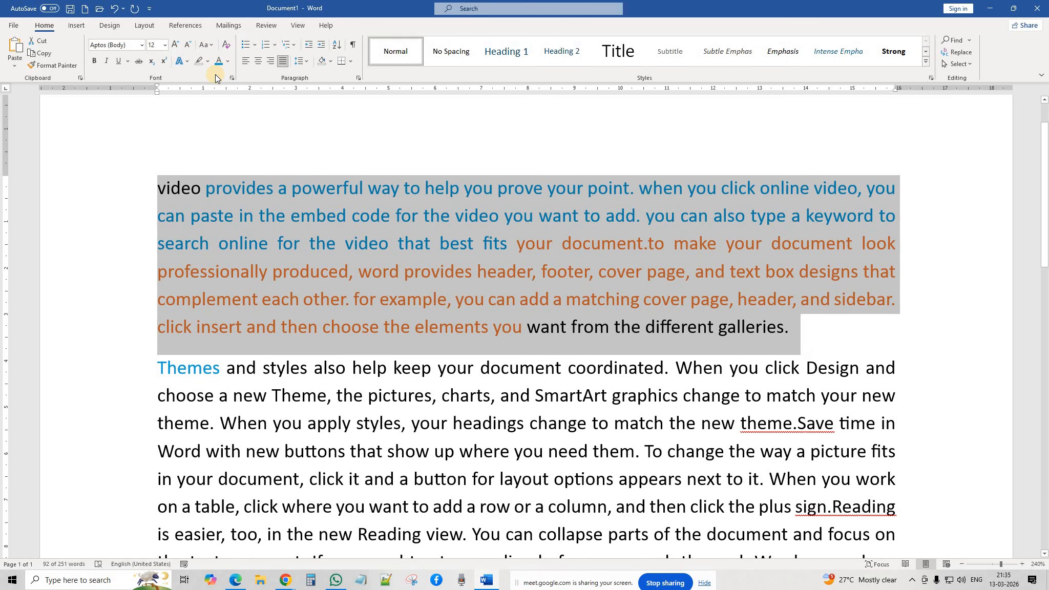
click(214, 45)
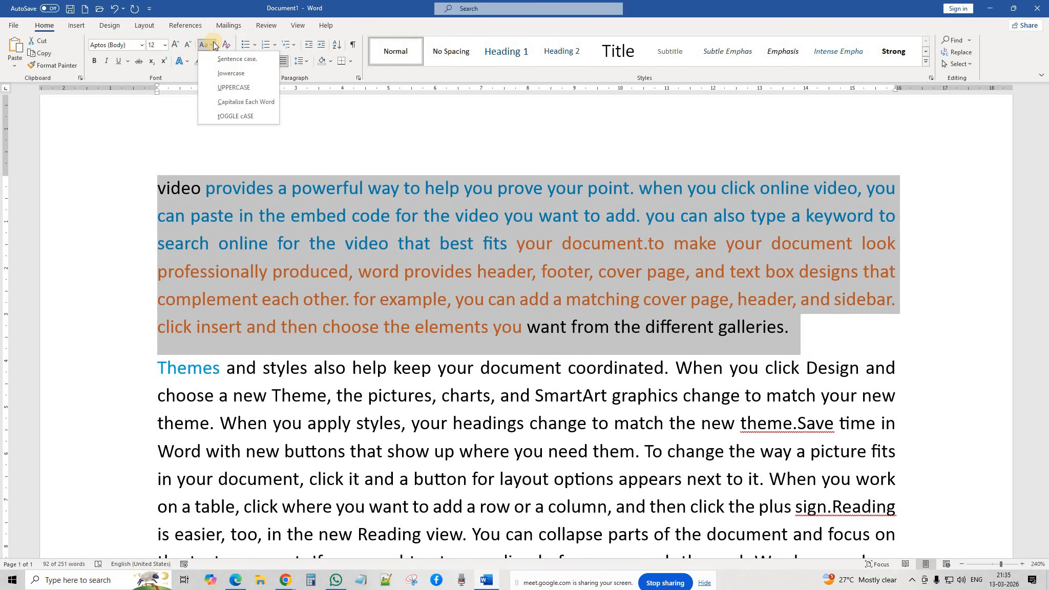
click(224, 102)
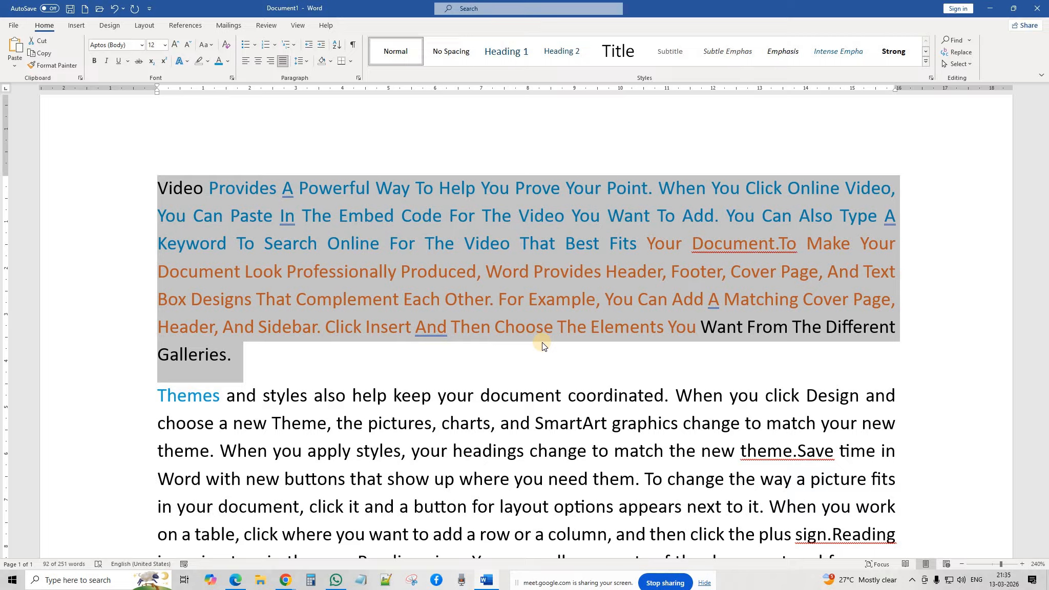
click(212, 45)
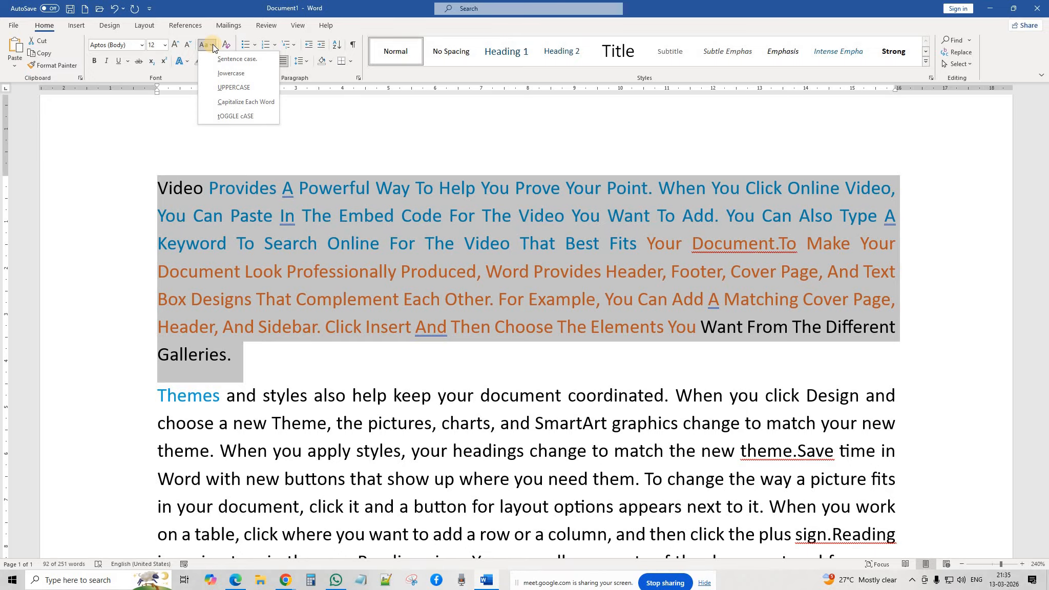
click(235, 116)
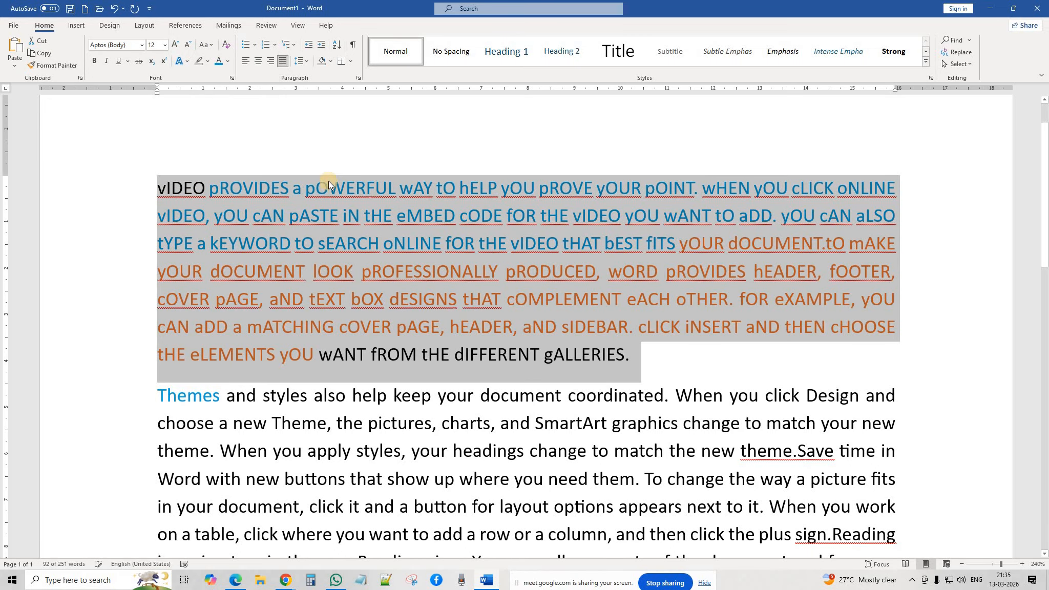
click(114, 10)
click(210, 46)
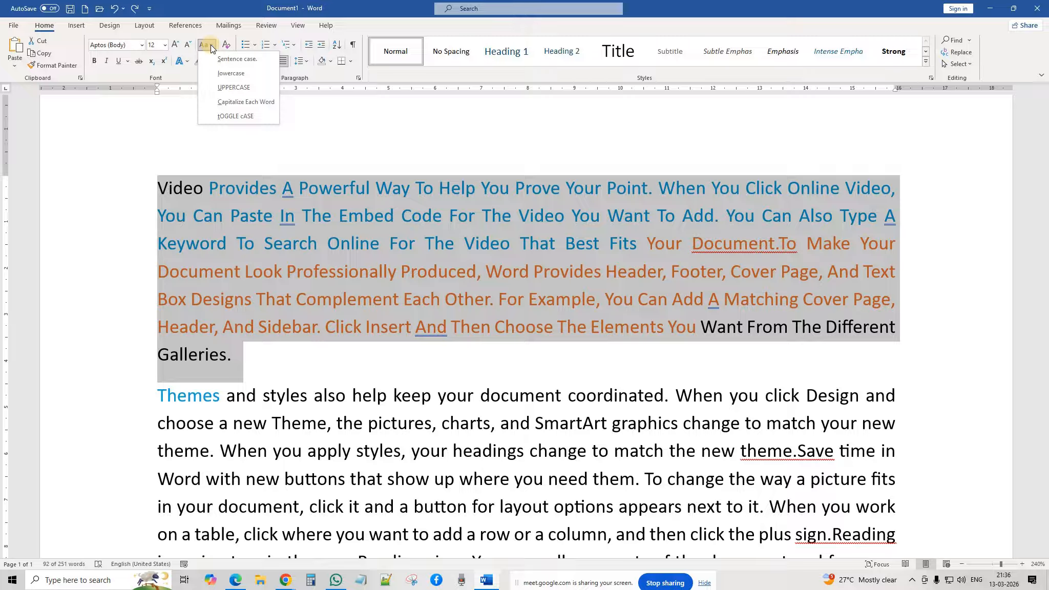
click(237, 198)
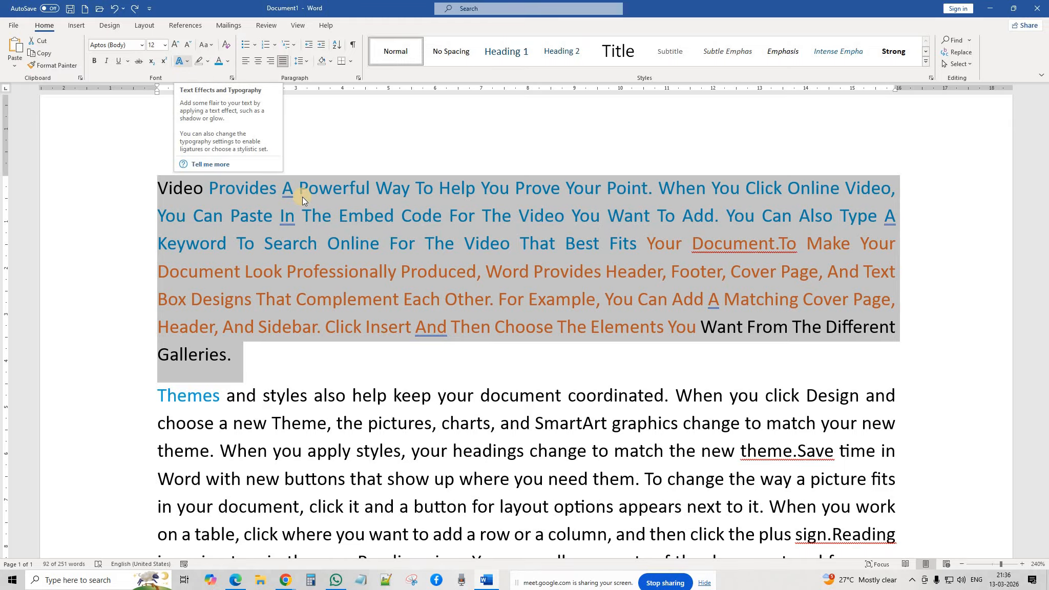
scroll(302, 197, down, 6)
Step: Select the name line above India and grow its font from 10 to 17 pt
scroll(305, 198, up, 3)
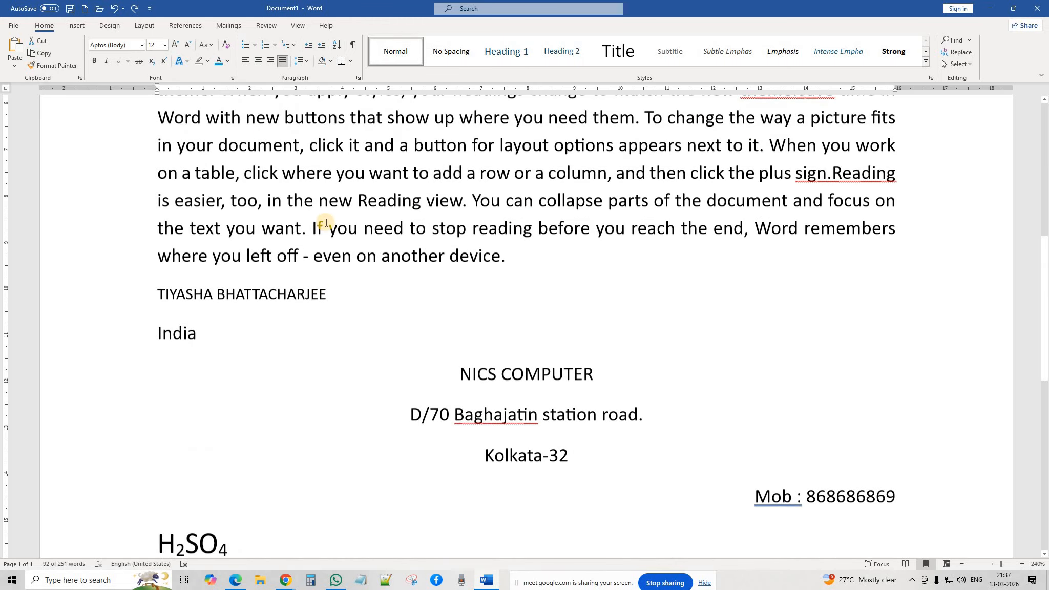
click(133, 306)
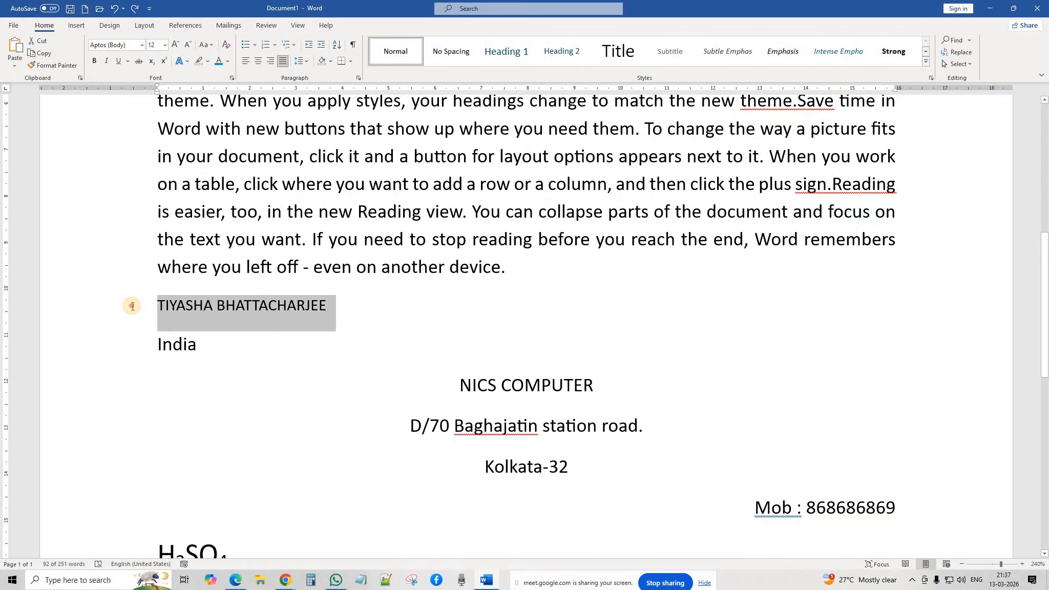
drag(232, 306, 135, 309)
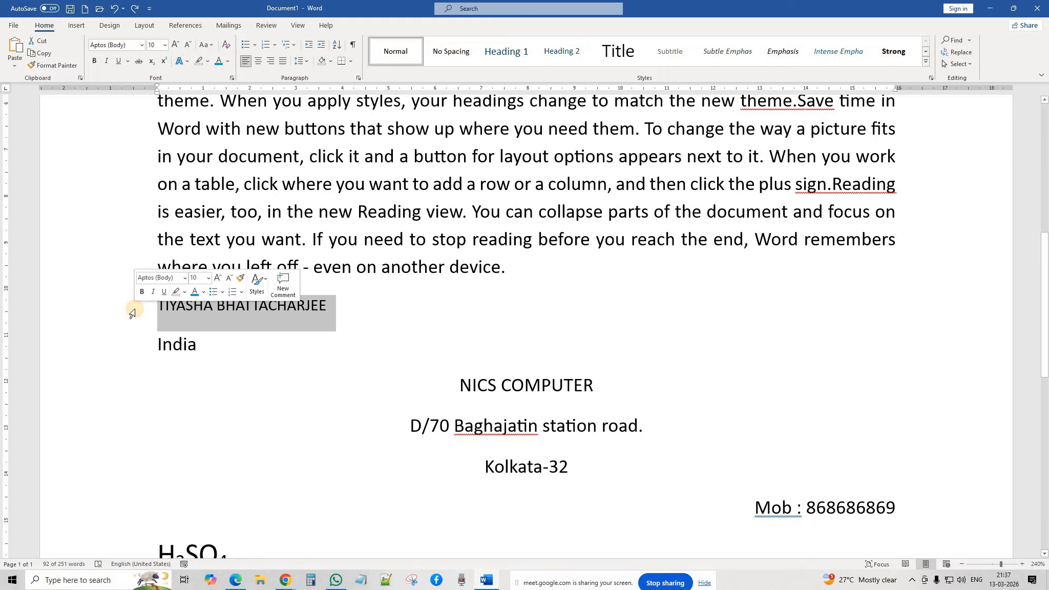
click(333, 308)
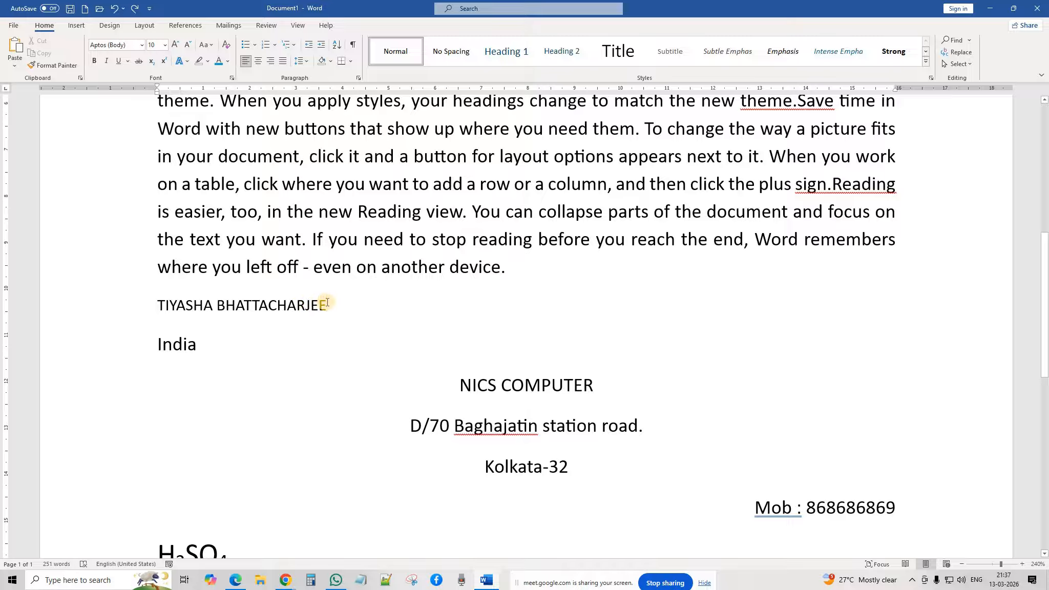
drag(327, 302, 152, 305)
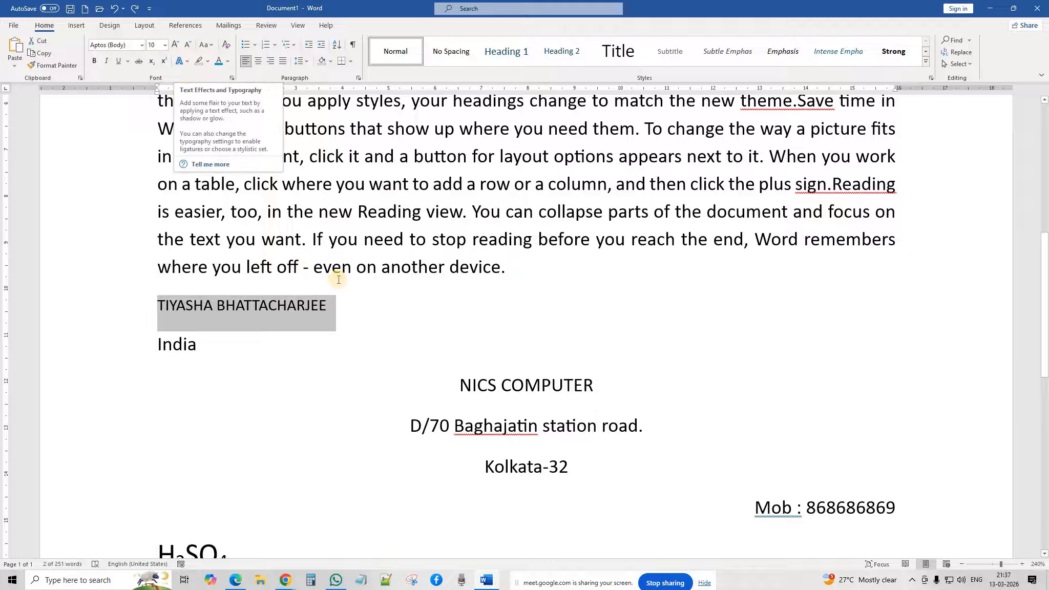
drag(334, 306, 135, 302)
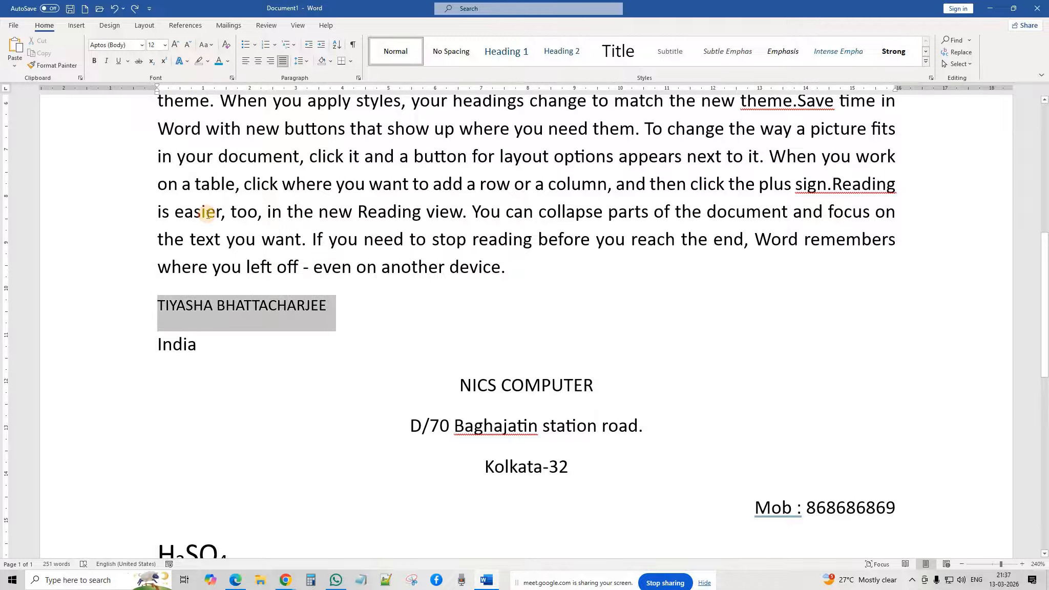
click(176, 47)
click(176, 46)
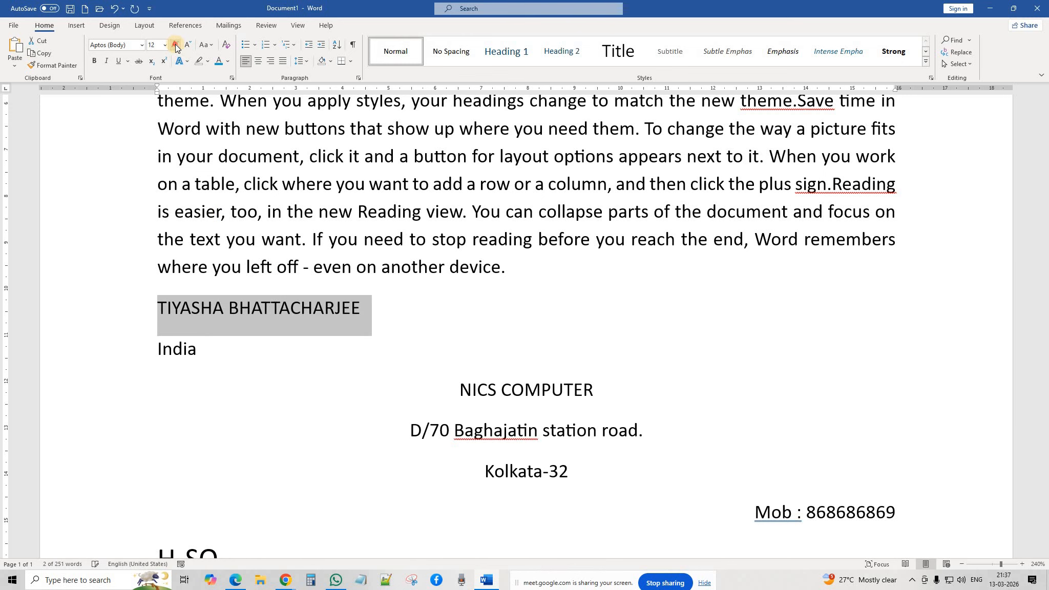
click(176, 47)
click(176, 46)
click(176, 47)
click(176, 47)
click(175, 46)
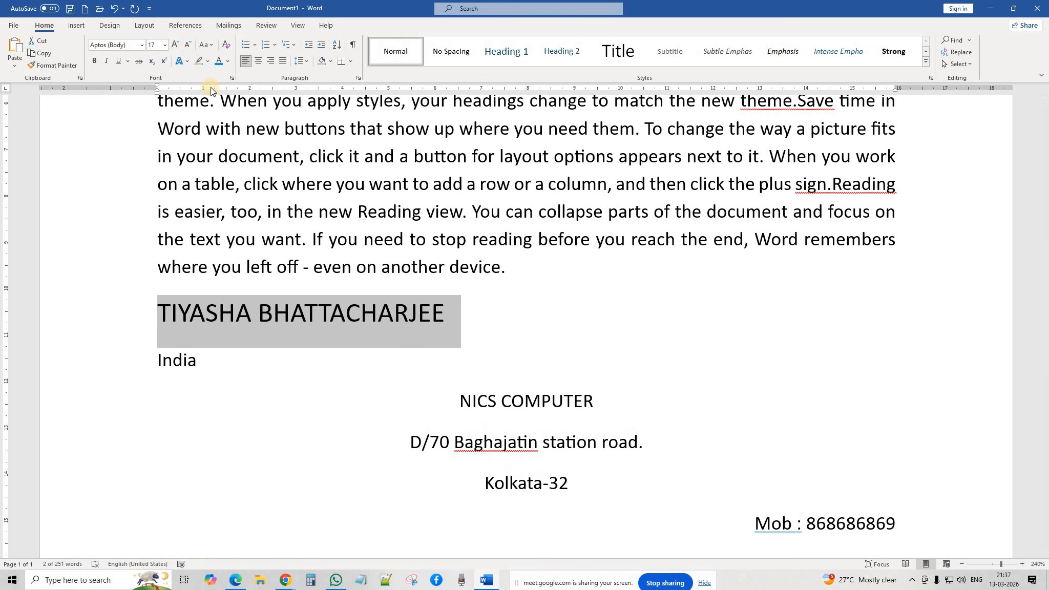
click(186, 60)
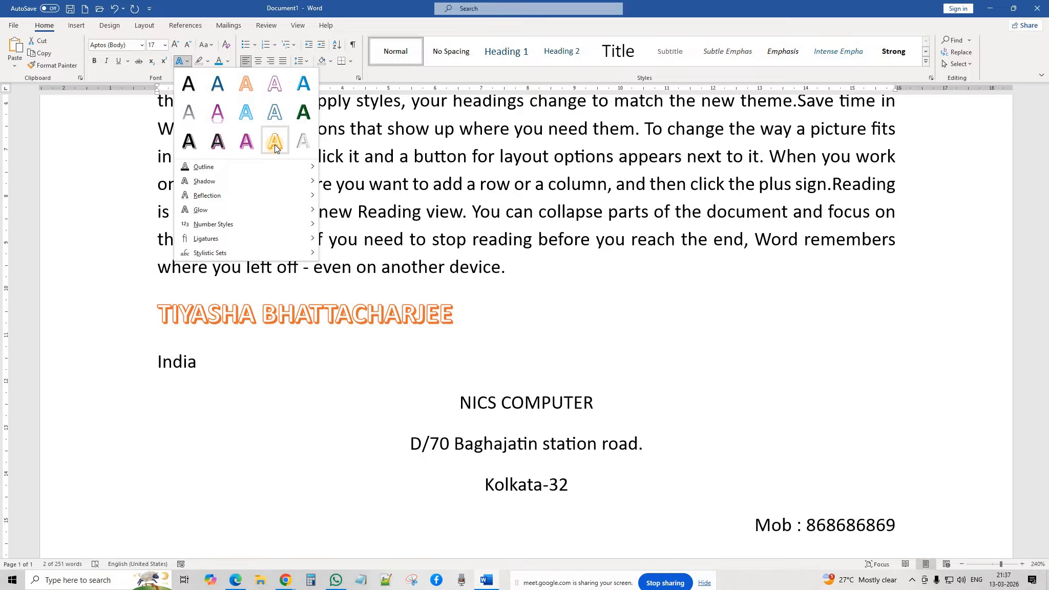
Step: Apply the pink fill, white outline, hard pink shadow text effect to the name line
click(525, 312)
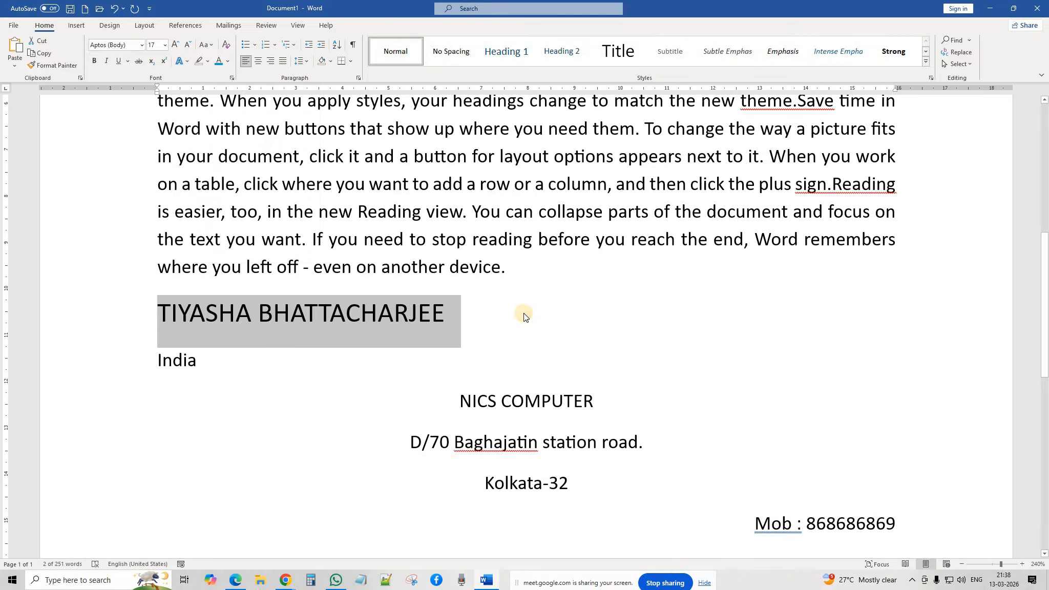
click(506, 328)
drag(456, 314, 165, 314)
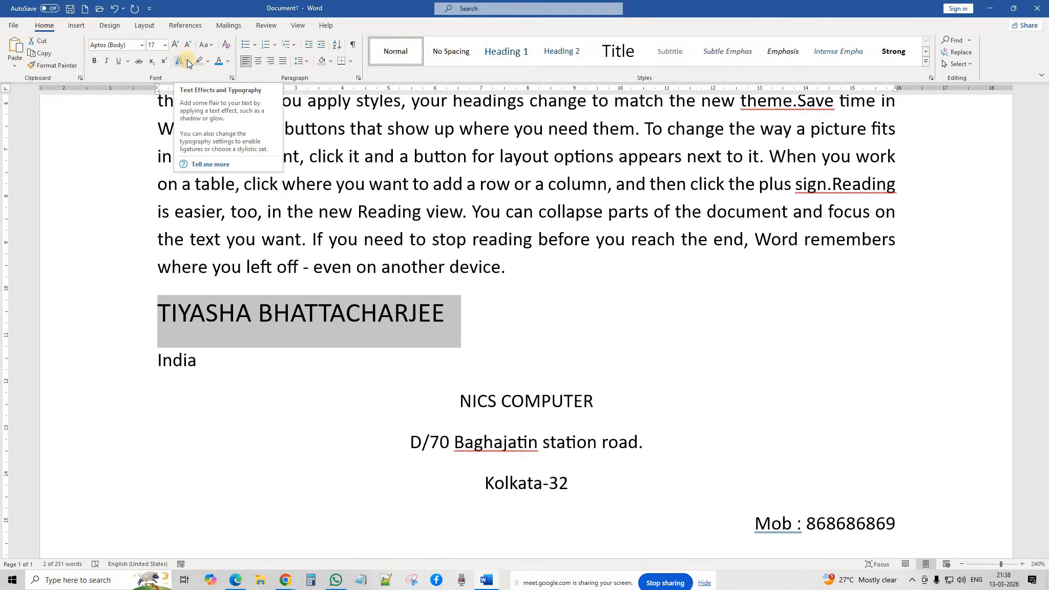
click(187, 63)
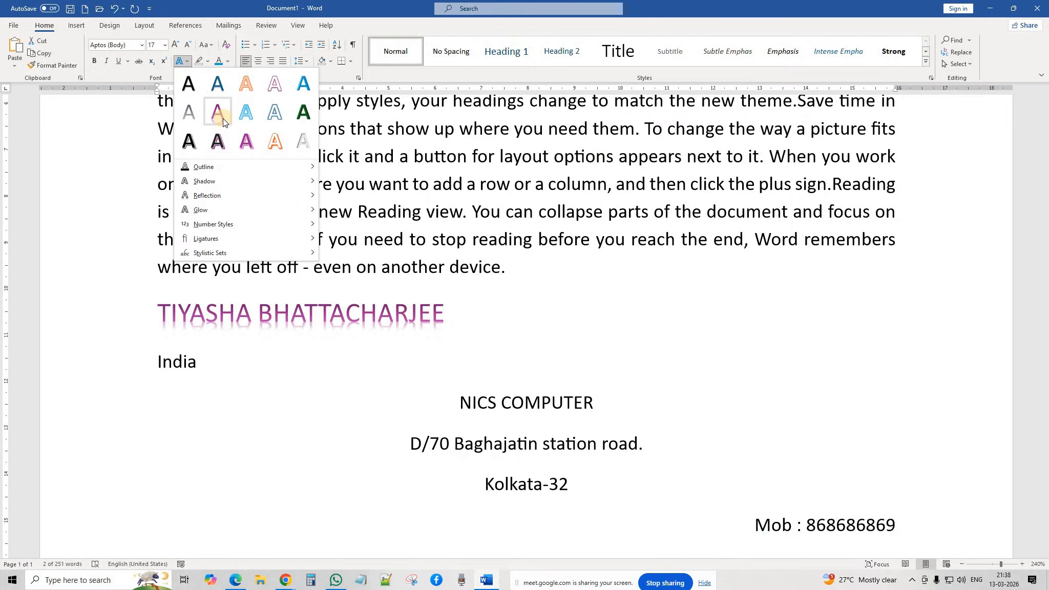
click(245, 145)
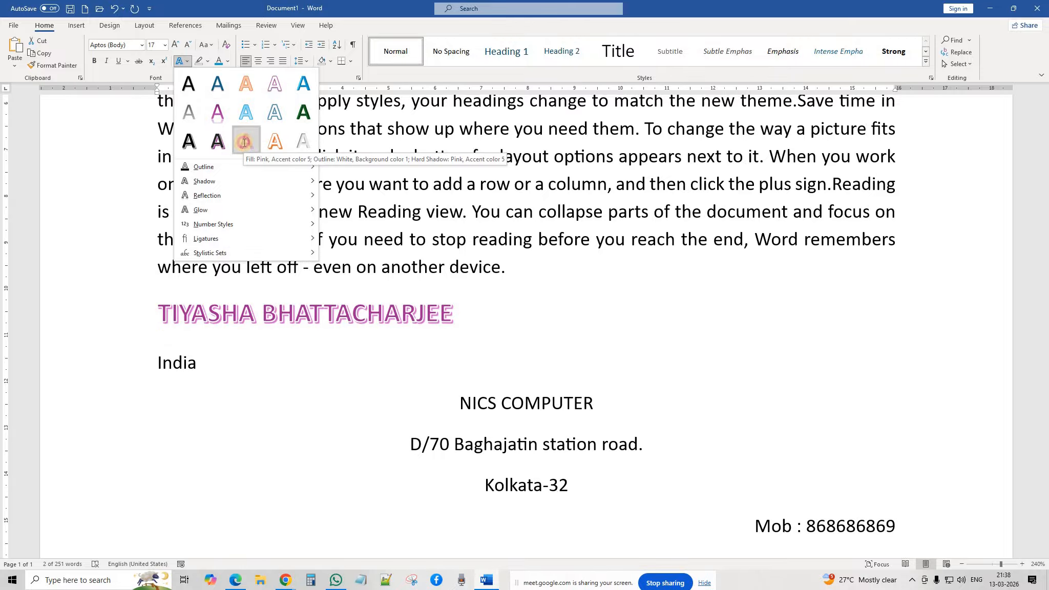
Step: Grow the name line's font to 19 pt
click(175, 45)
click(542, 331)
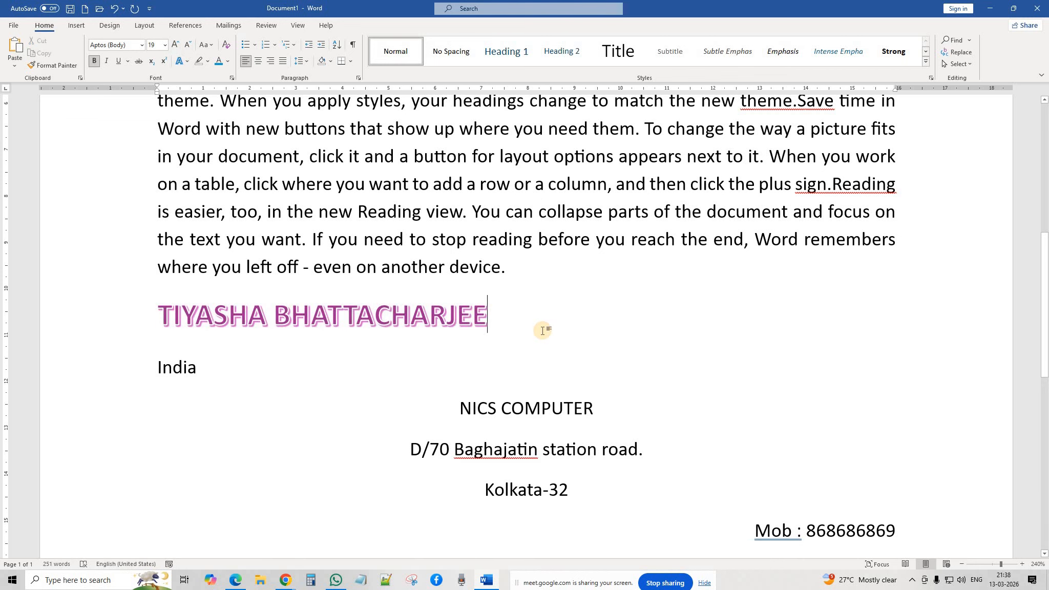
triple_click(218, 315)
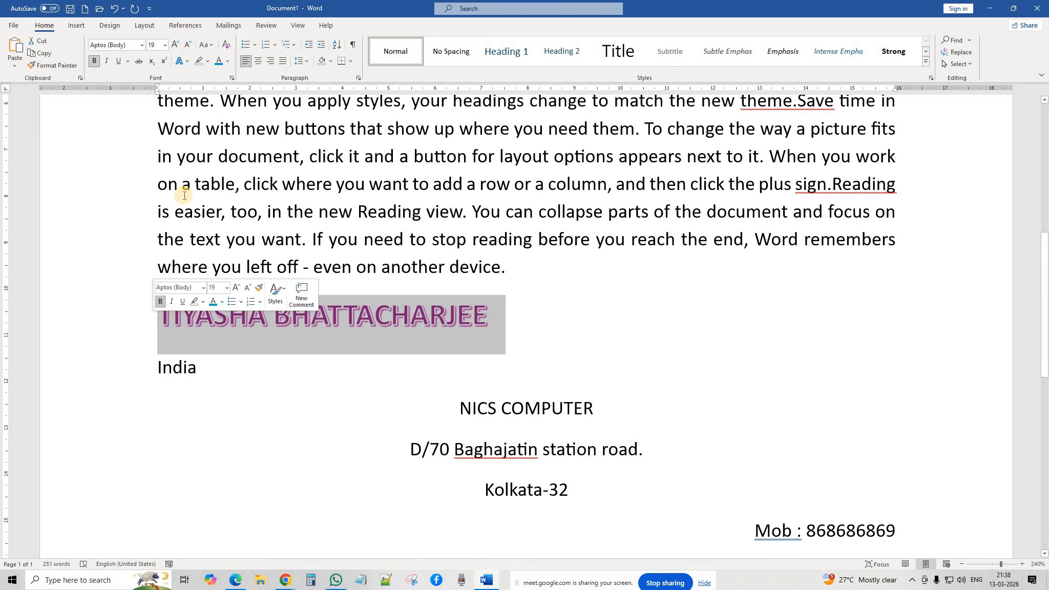
scroll(223, 201, up, 2)
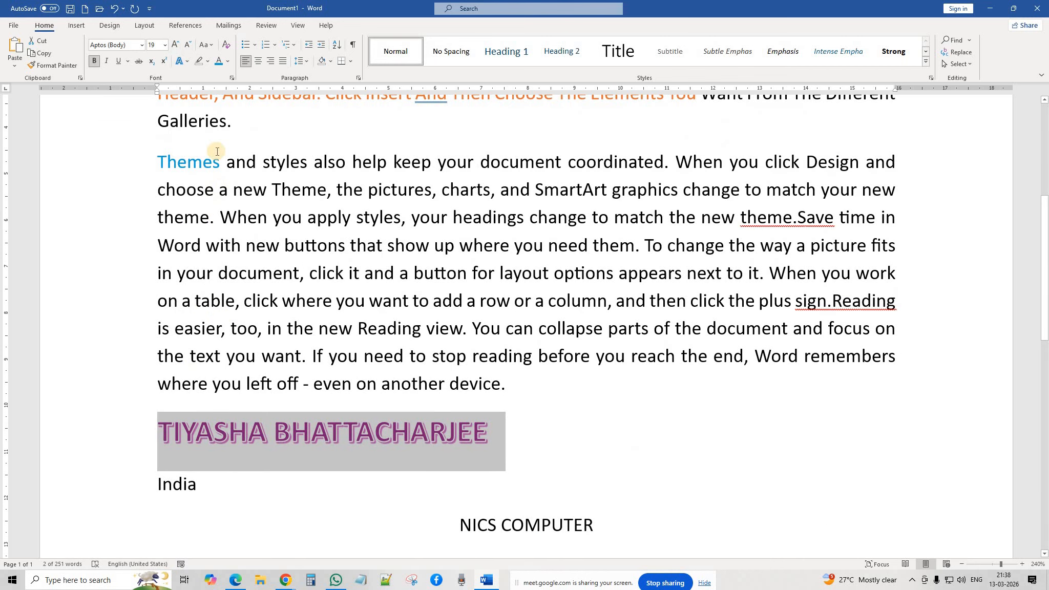
Step: Give the name heading a yellow text outline and an outer shadow
click(188, 61)
mouse_move(235, 168)
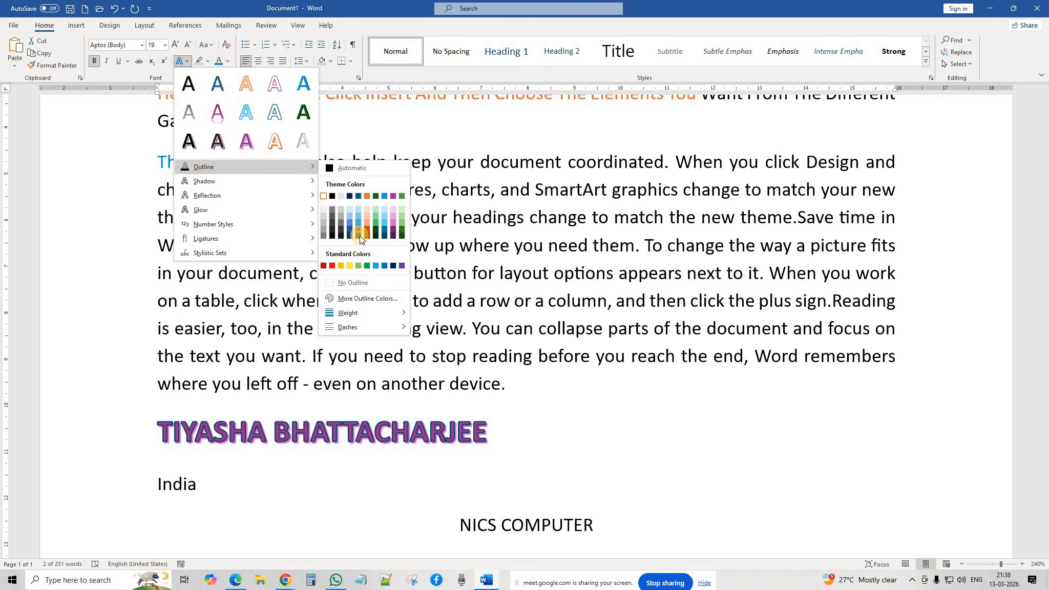
click(351, 265)
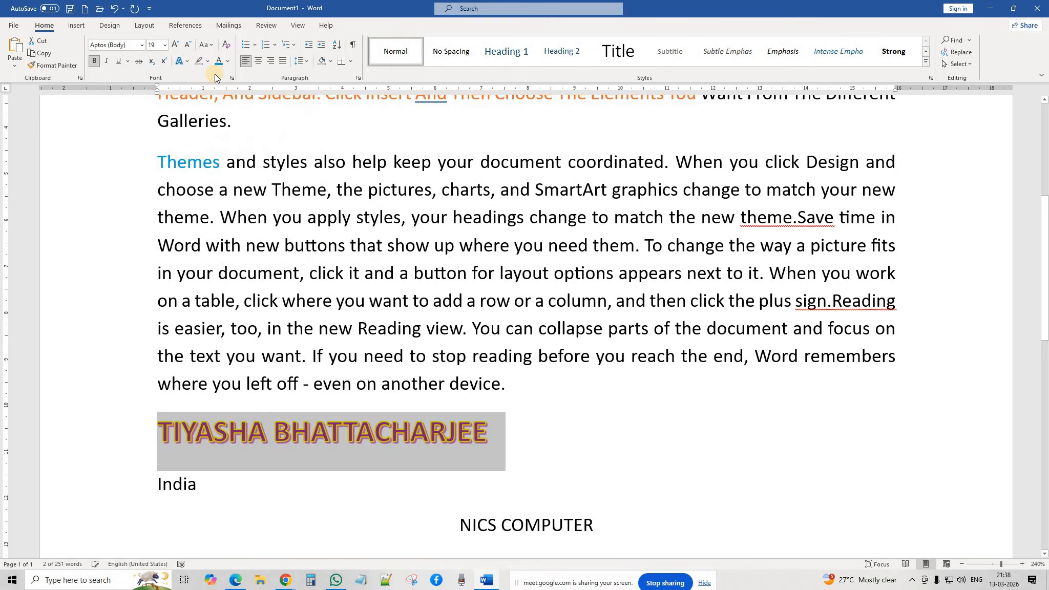
click(189, 63)
mouse_move(214, 182)
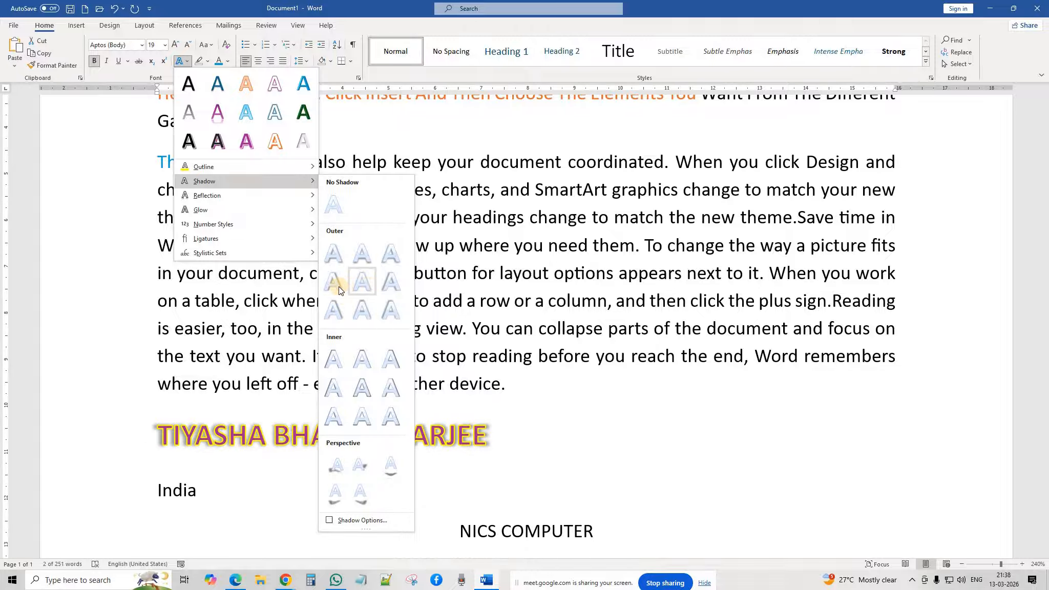
click(370, 285)
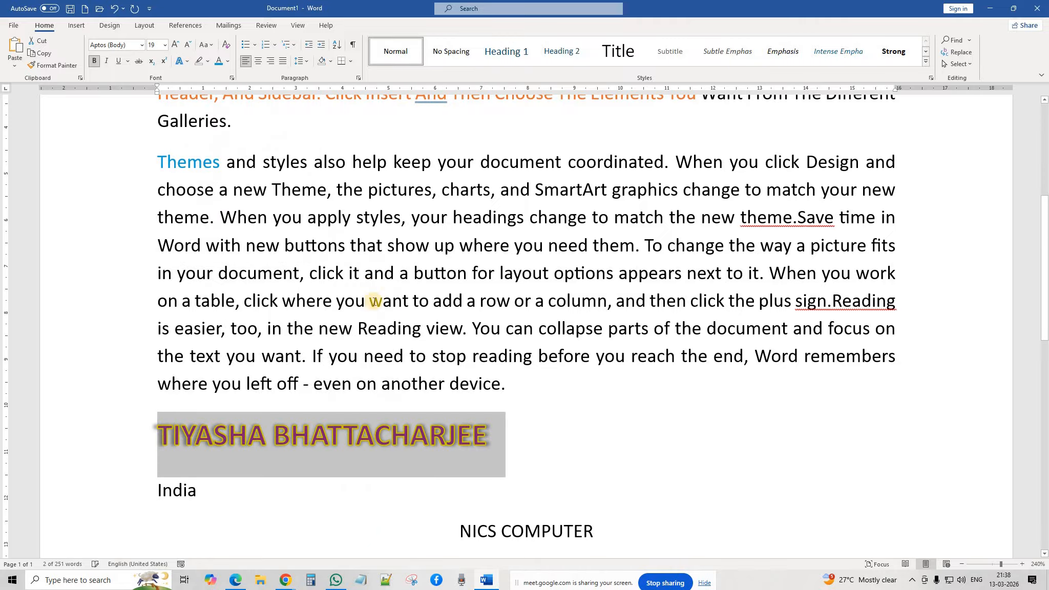
Step: Add a Half Reflection: Touching and a pink 18 pt glow to the name heading
click(186, 61)
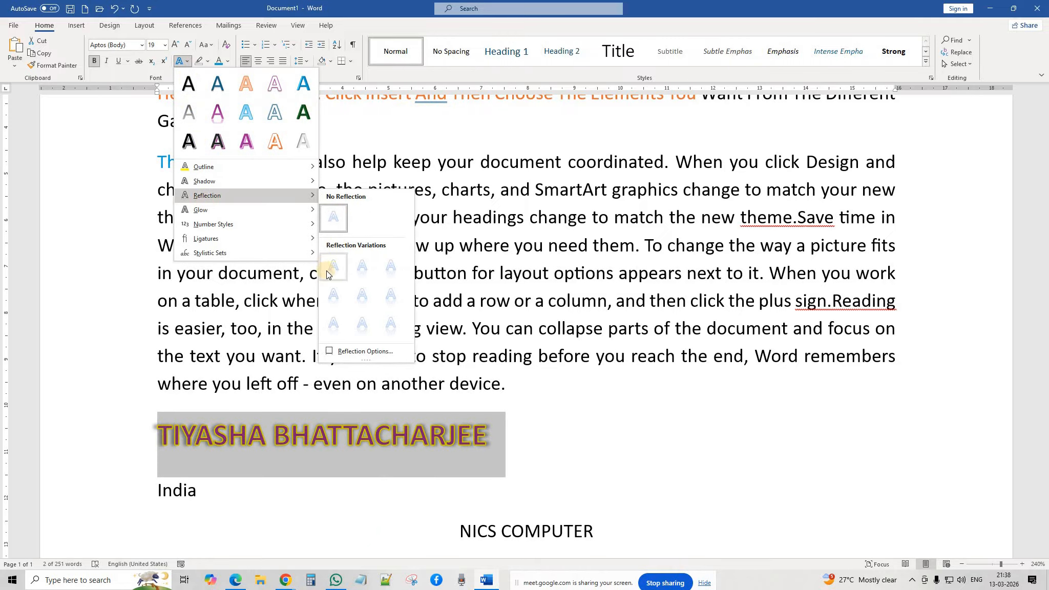
click(365, 266)
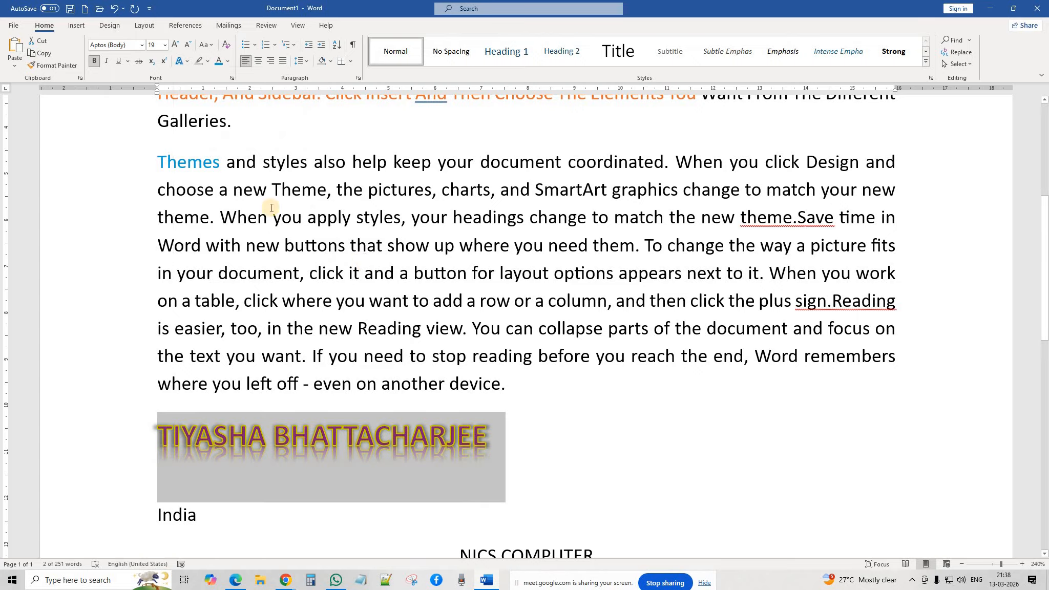
click(186, 63)
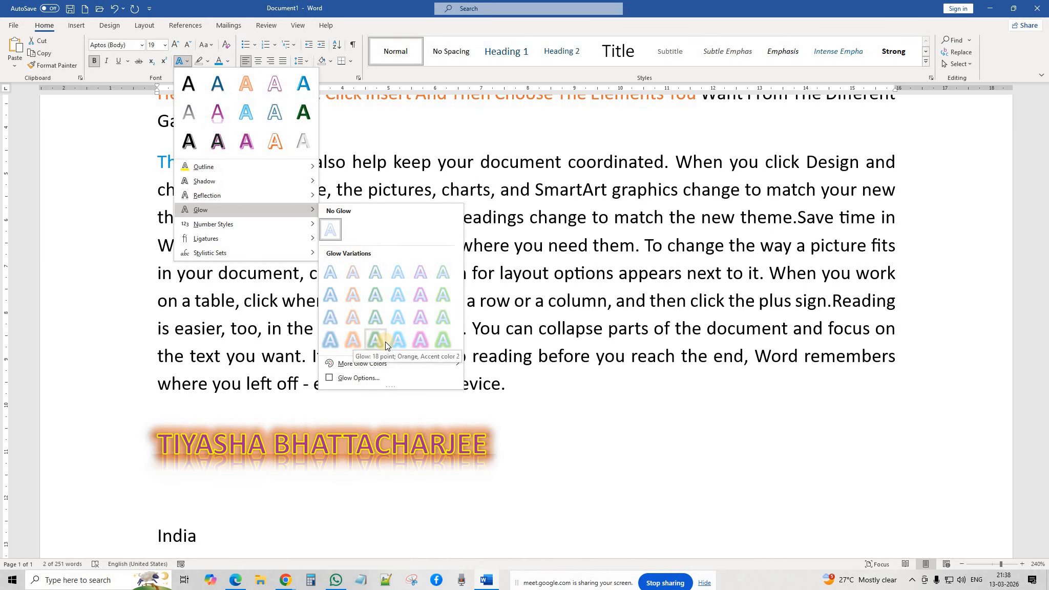
click(420, 345)
click(531, 442)
scroll(531, 441, down, 1)
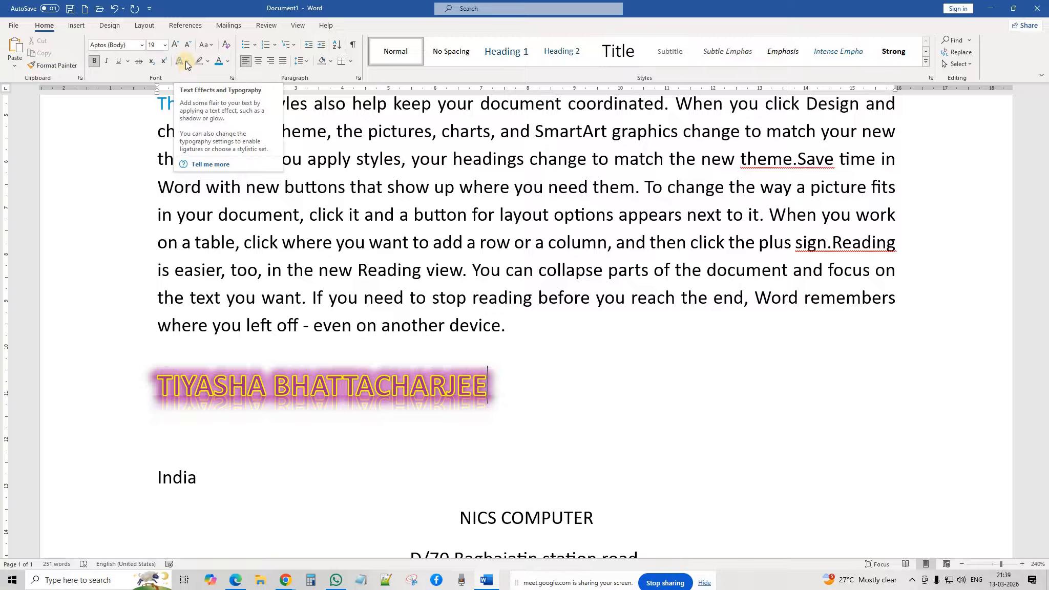
click(313, 195)
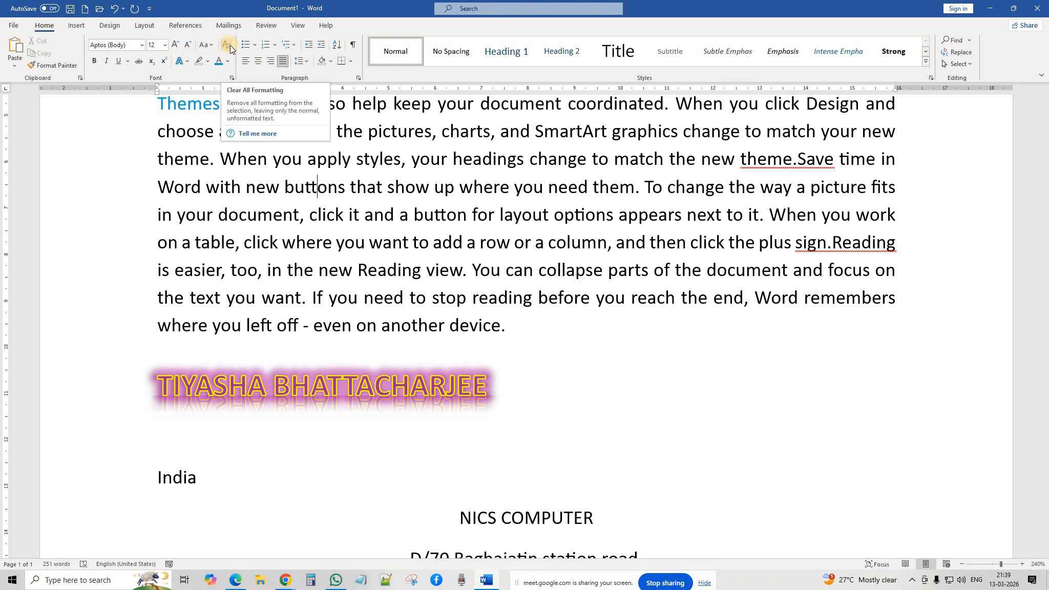
click(538, 392)
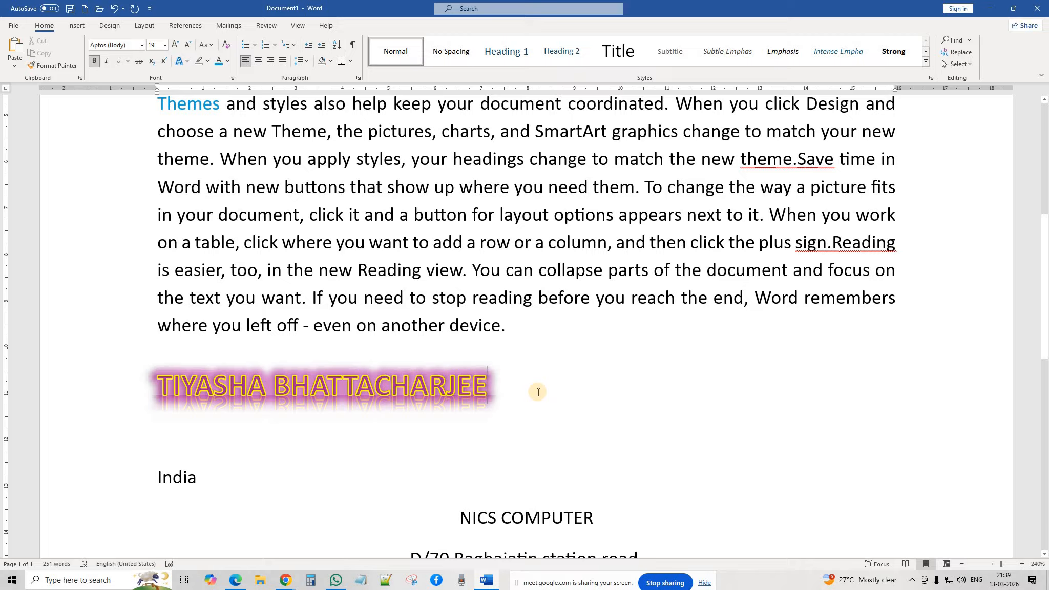
Step: Add lines 'NICS COMPUTER' and 'KOLKATA' below the name heading, then select NICS COMPUTER
key(Return)
key(Return)
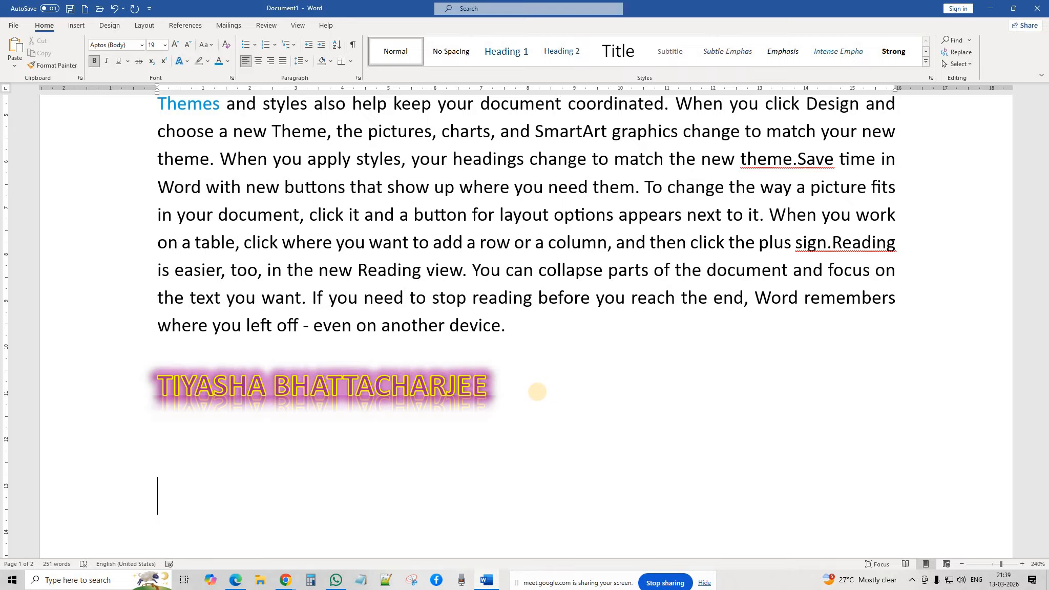
text(NICS)
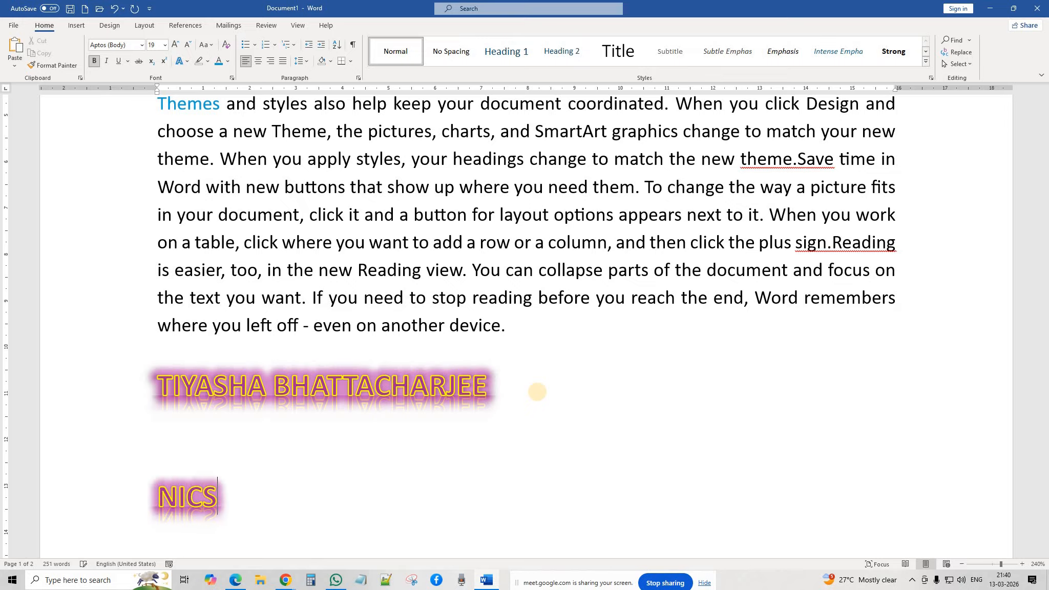
text( COMPUTER)
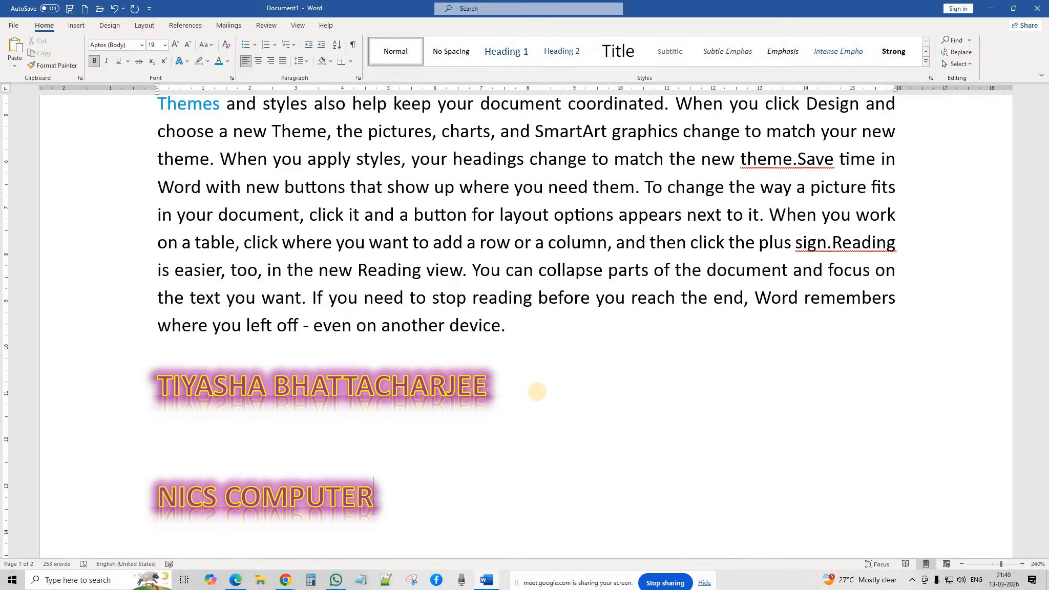
key(Return)
key(Return)
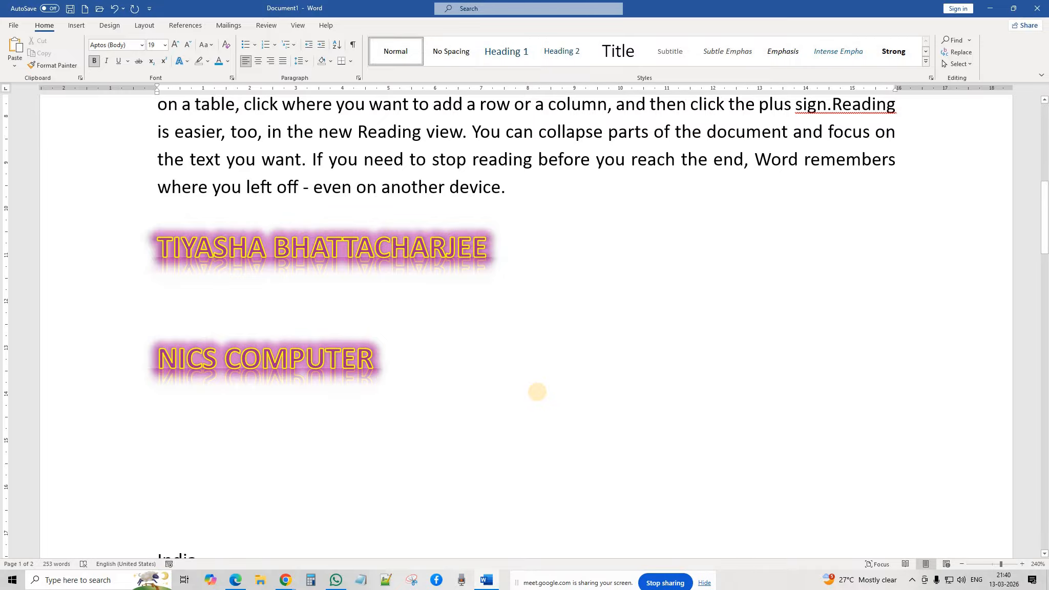
text(KOLKATA)
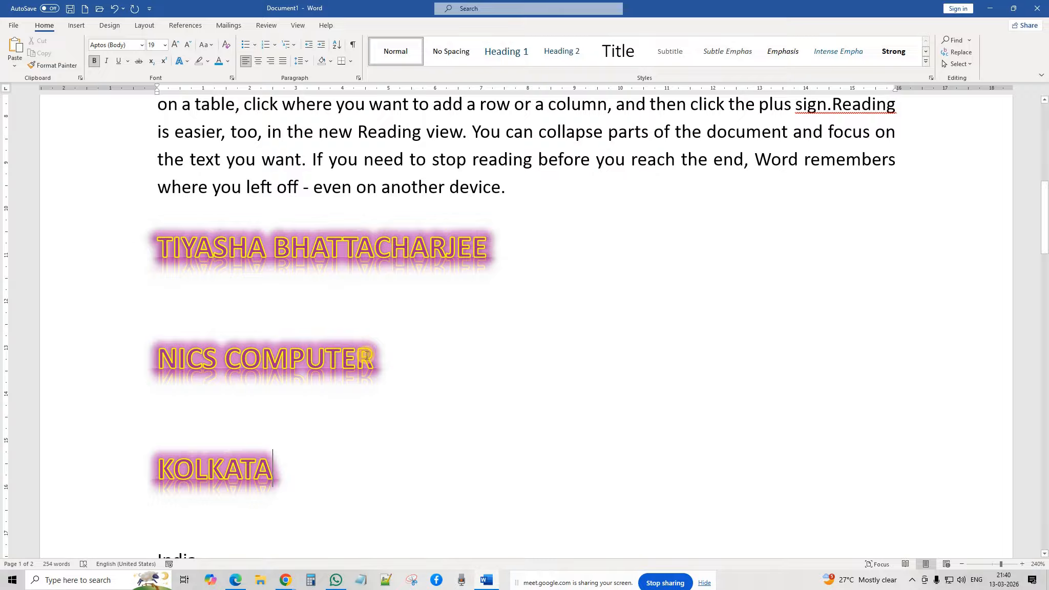
click(120, 369)
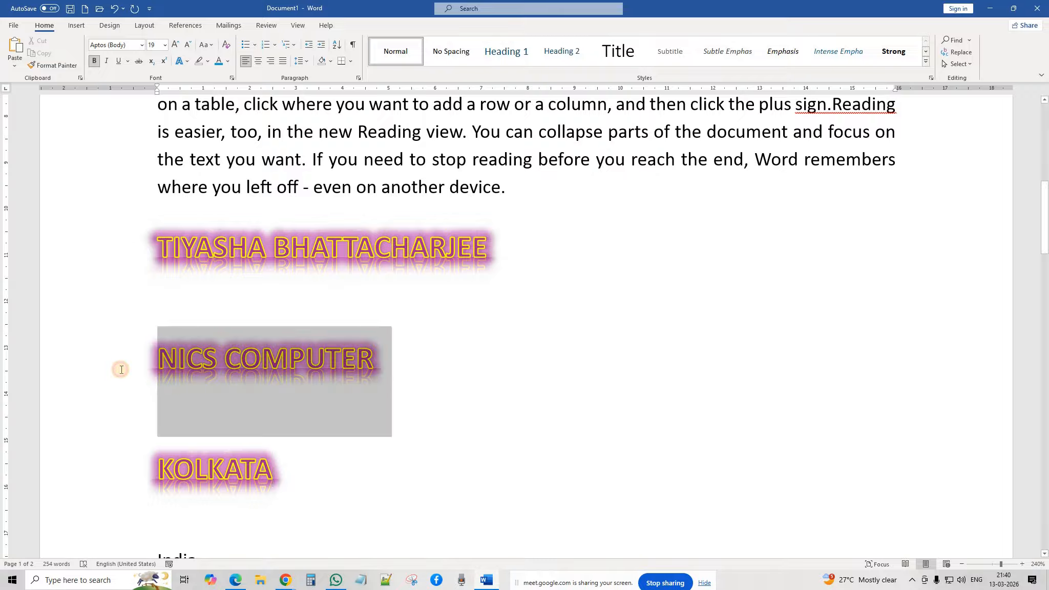
Step: Try a purple text effect style on the NICS COMPUTER line
click(180, 61)
click(278, 432)
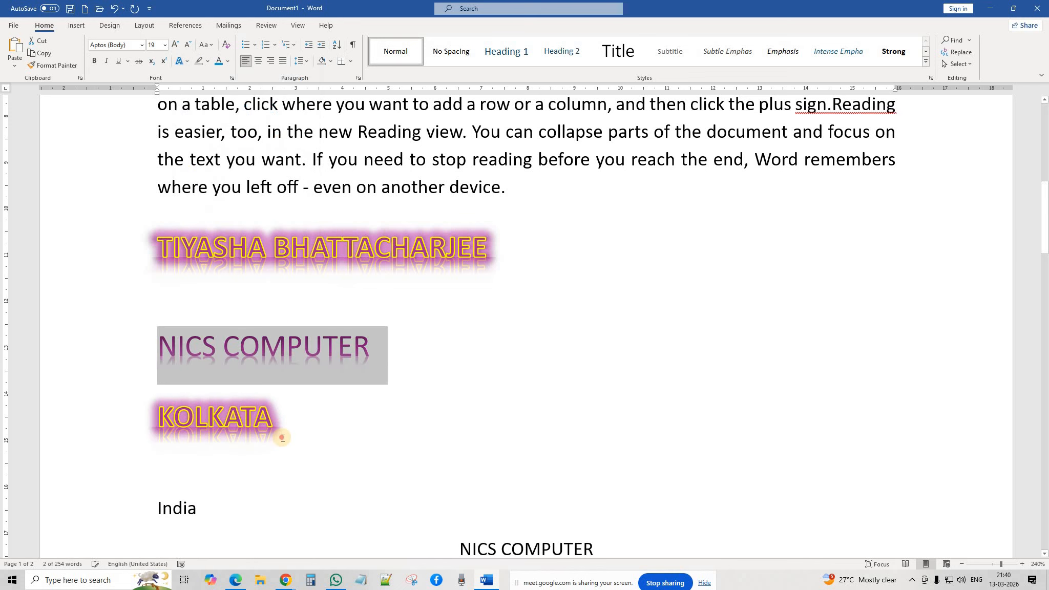
click(280, 417)
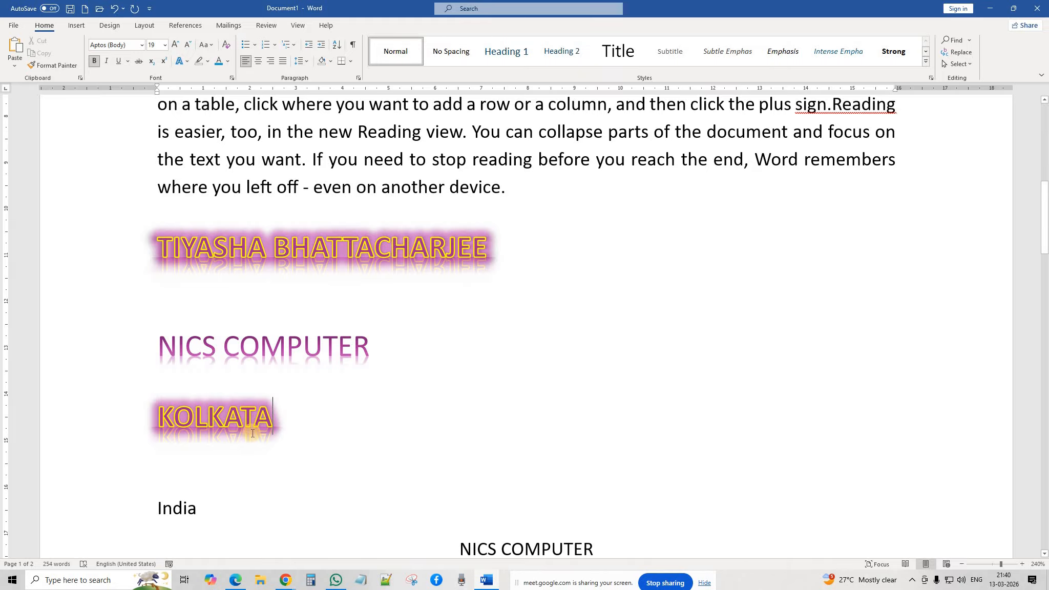
scroll(304, 379, up, 2)
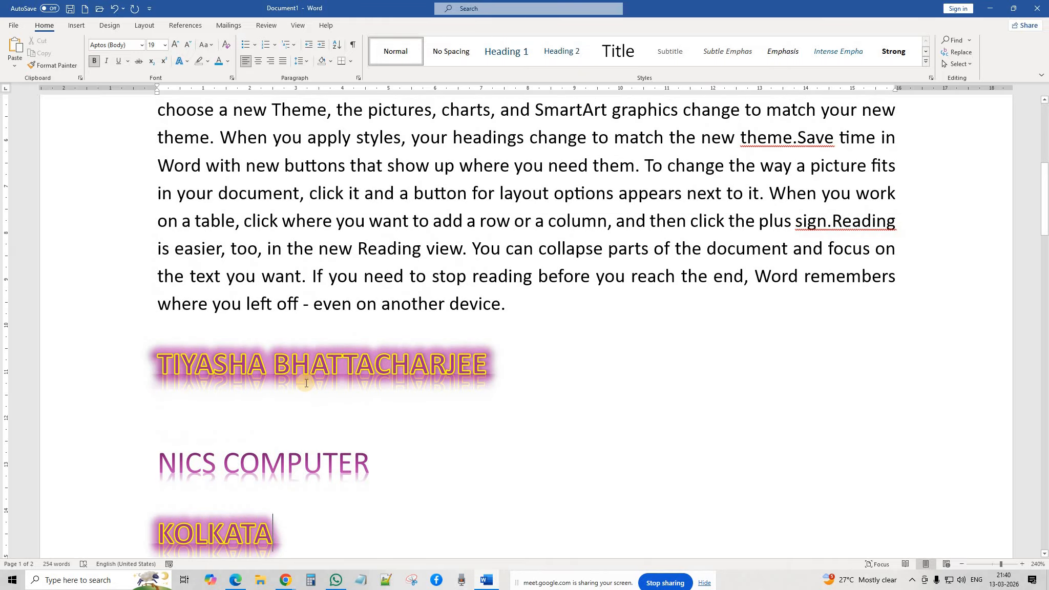
scroll(282, 307, down, 2)
click(381, 346)
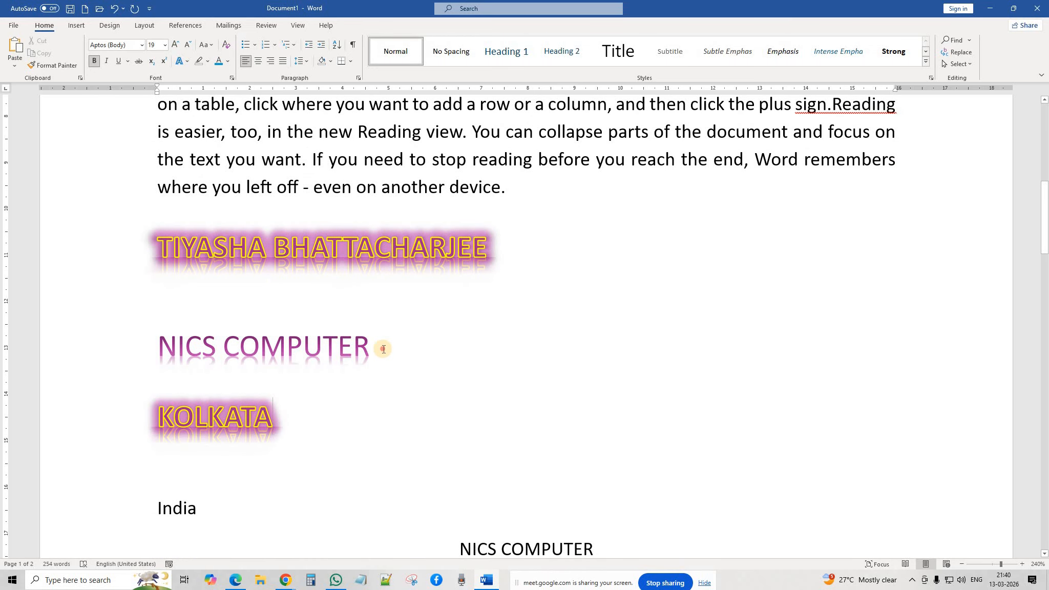
click(281, 418)
Step: Clear all formatting from KOLKATA and NICS COMPUTER, leaving plain 12 pt text
drag(287, 418, 135, 416)
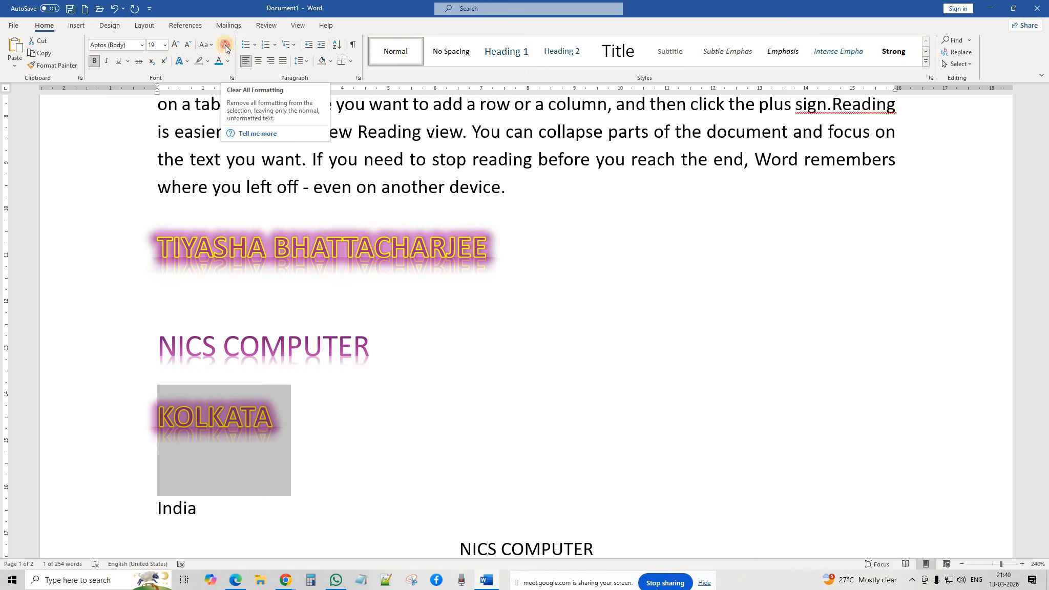
click(225, 48)
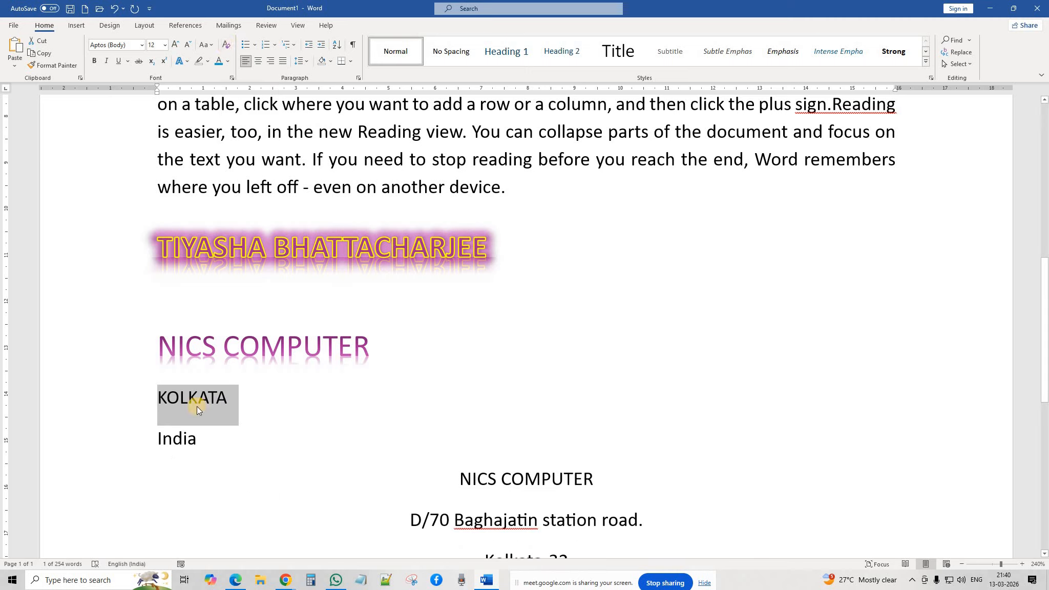
click(232, 402)
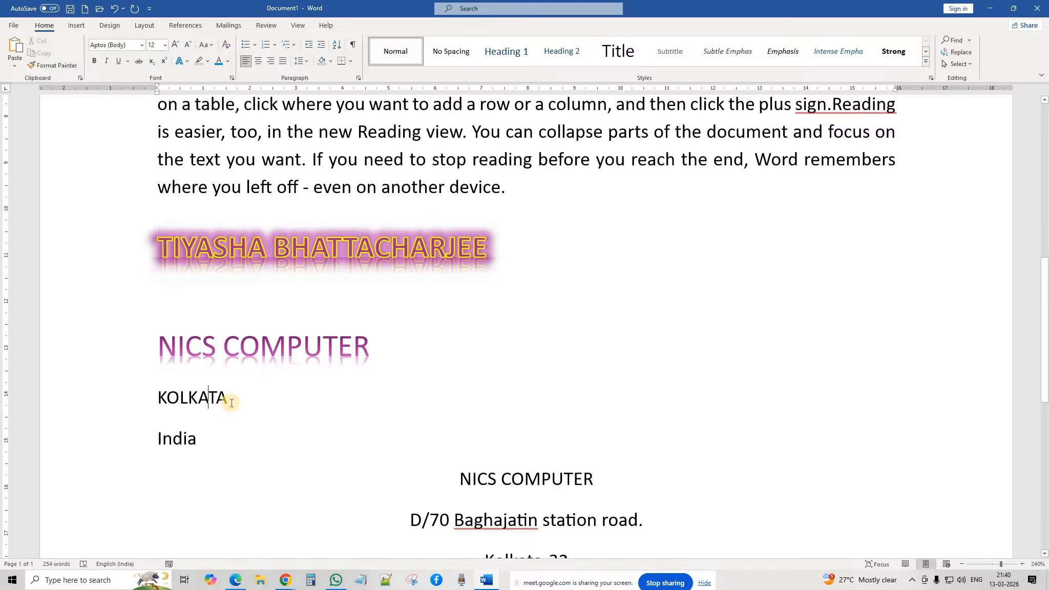
click(148, 343)
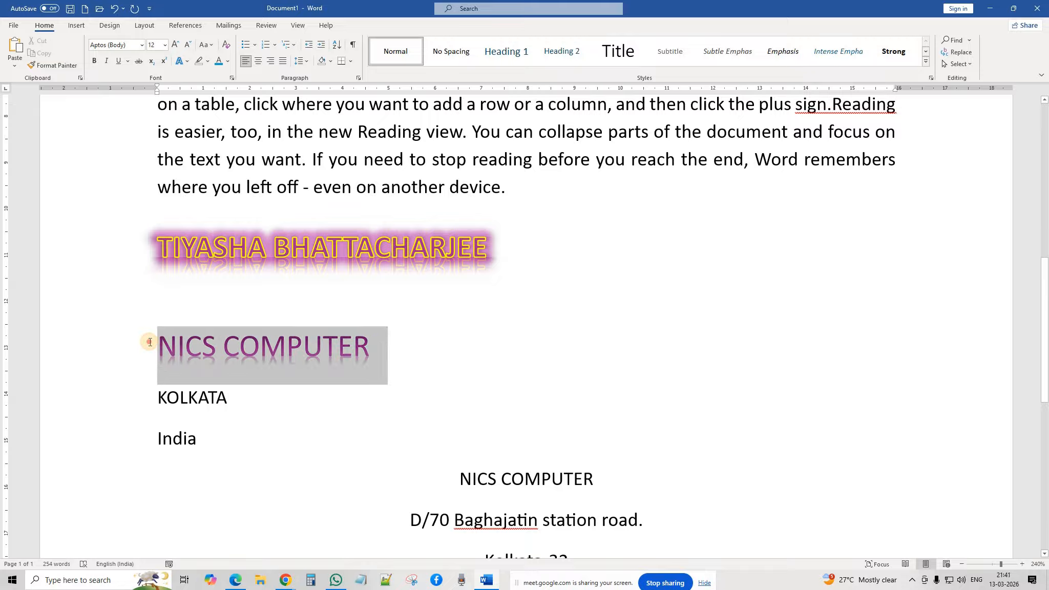
click(226, 45)
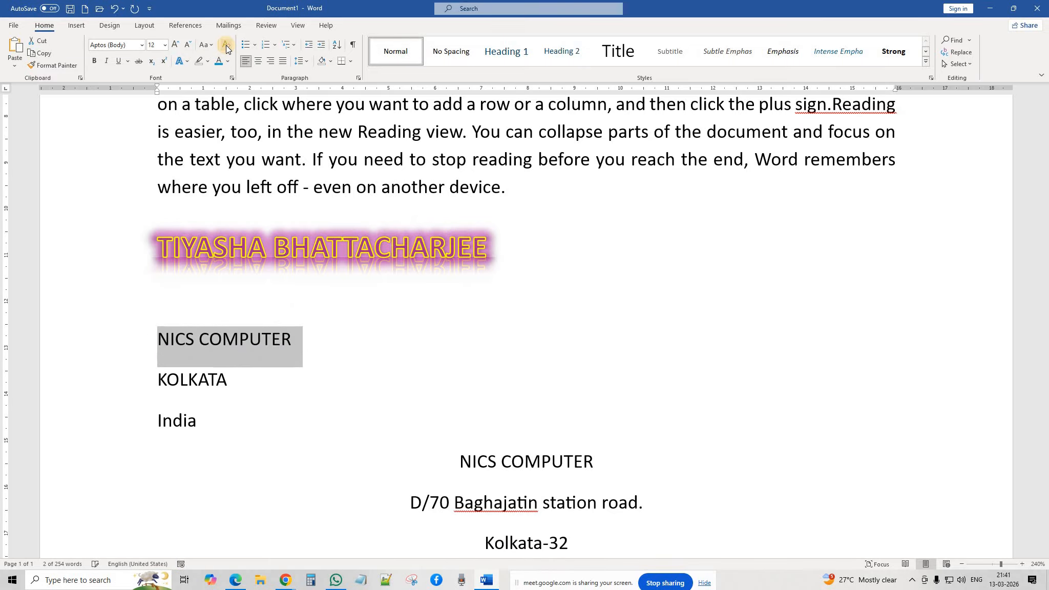
scroll(407, 356, up, 5)
Step: Select all 254 words of the document with Ctrl+A, then show Chrome's windows
scroll(408, 355, up, 3)
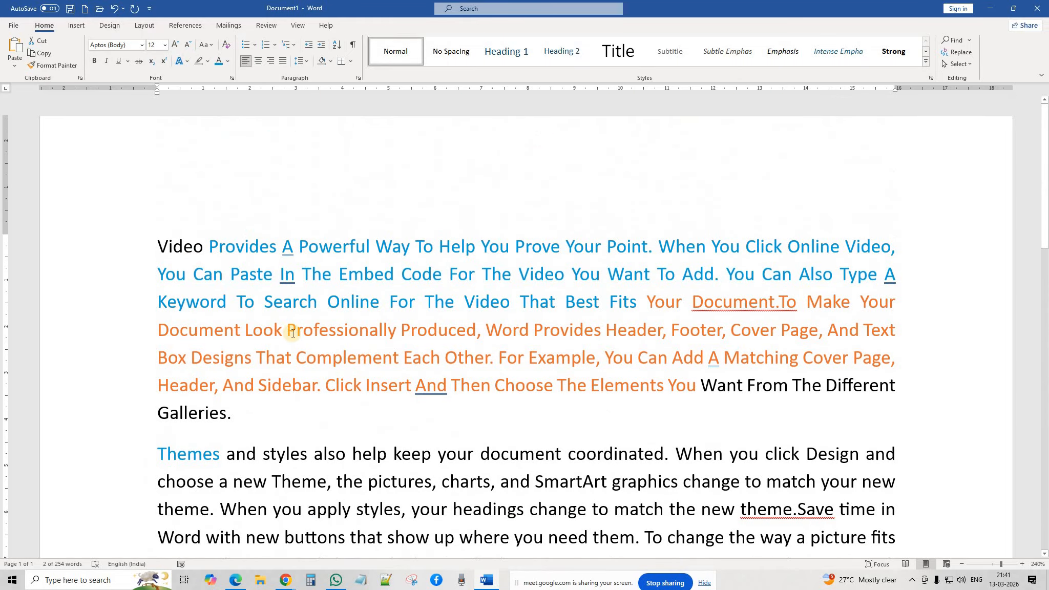
scroll(441, 397, down, 4)
scroll(441, 397, down, 3)
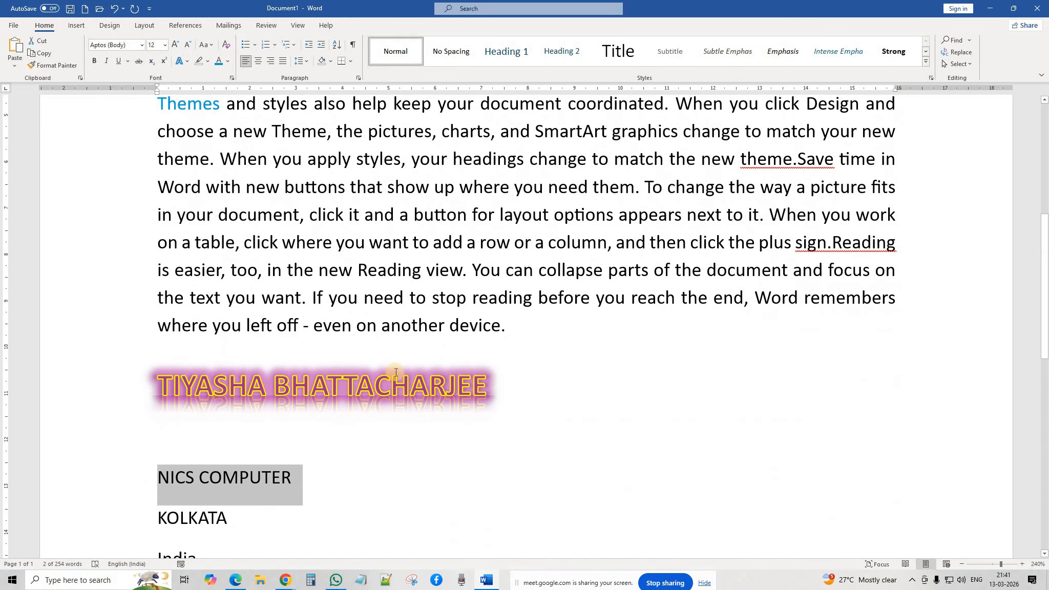
scroll(365, 327, up, 2)
scroll(303, 302, up, 5)
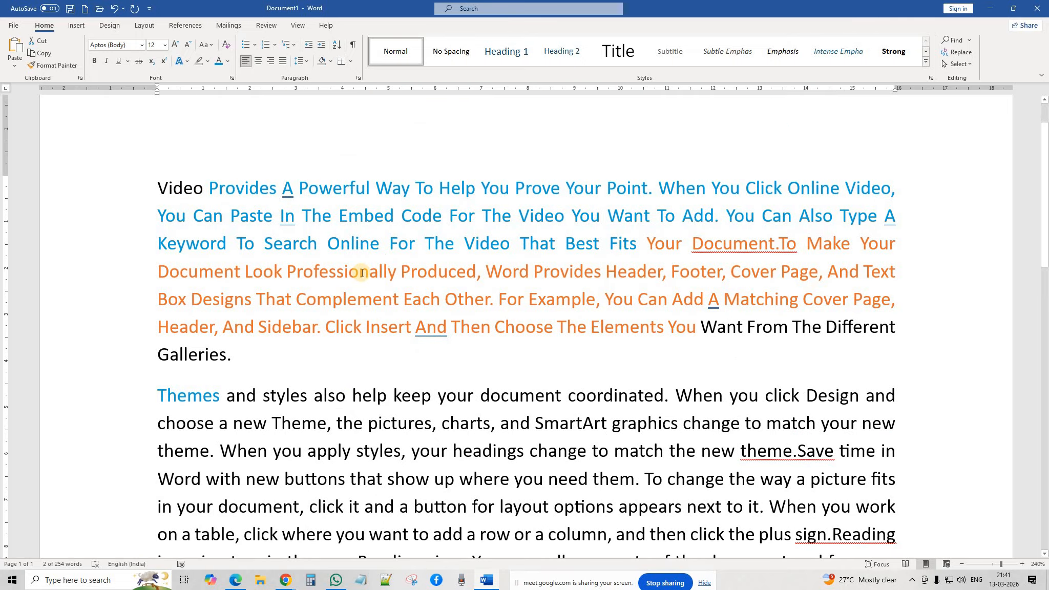
click(438, 279)
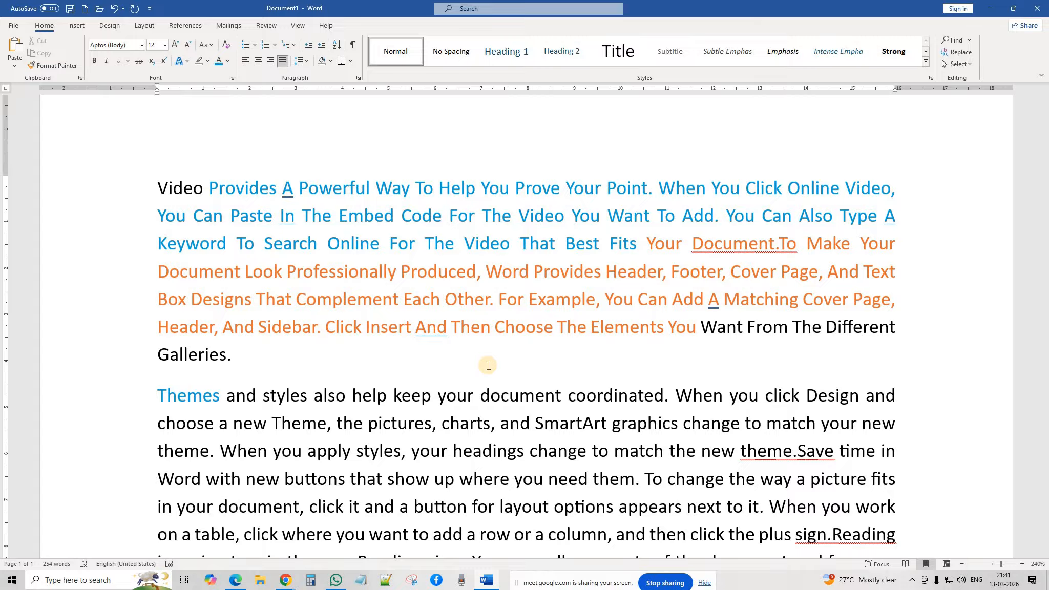
key(ctrl+a)
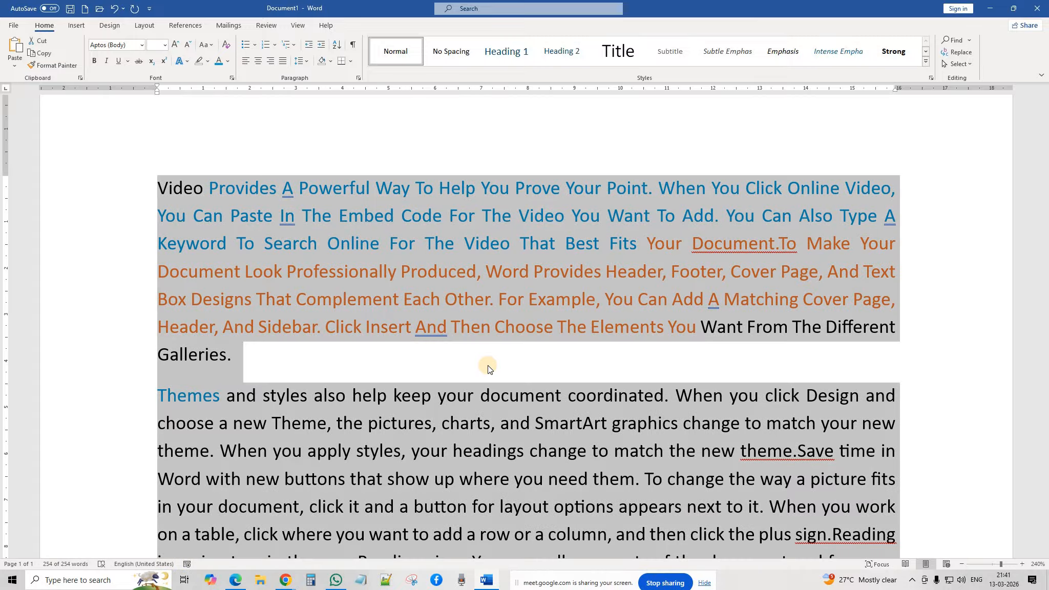
click(285, 580)
Step: Bring the Google Meet call window to the front, then return to Word
click(230, 503)
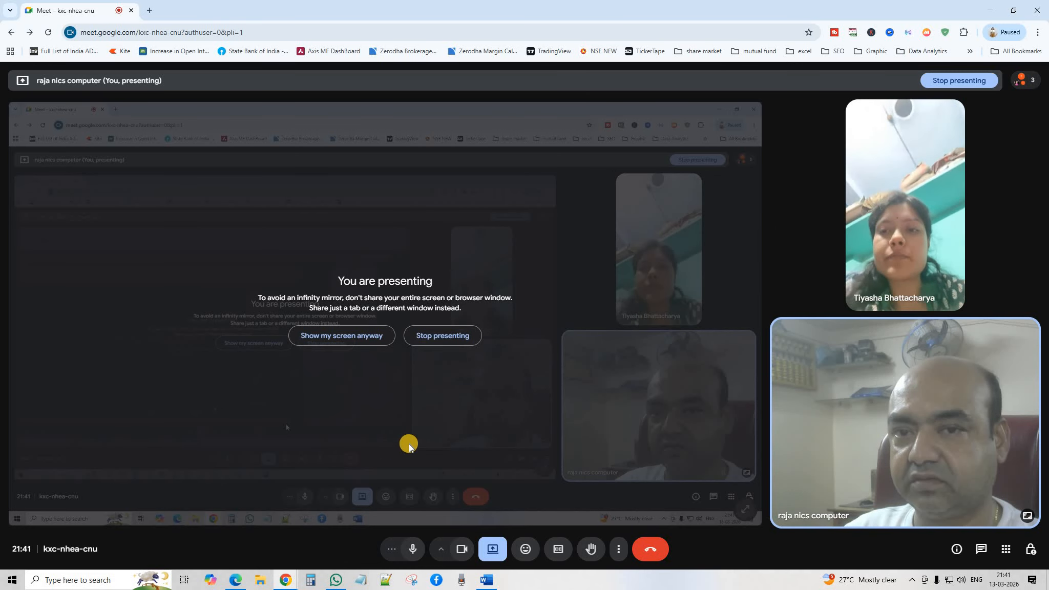
click(486, 580)
Step: Select the whole document, clear all its formatting, then undo the change
click(343, 353)
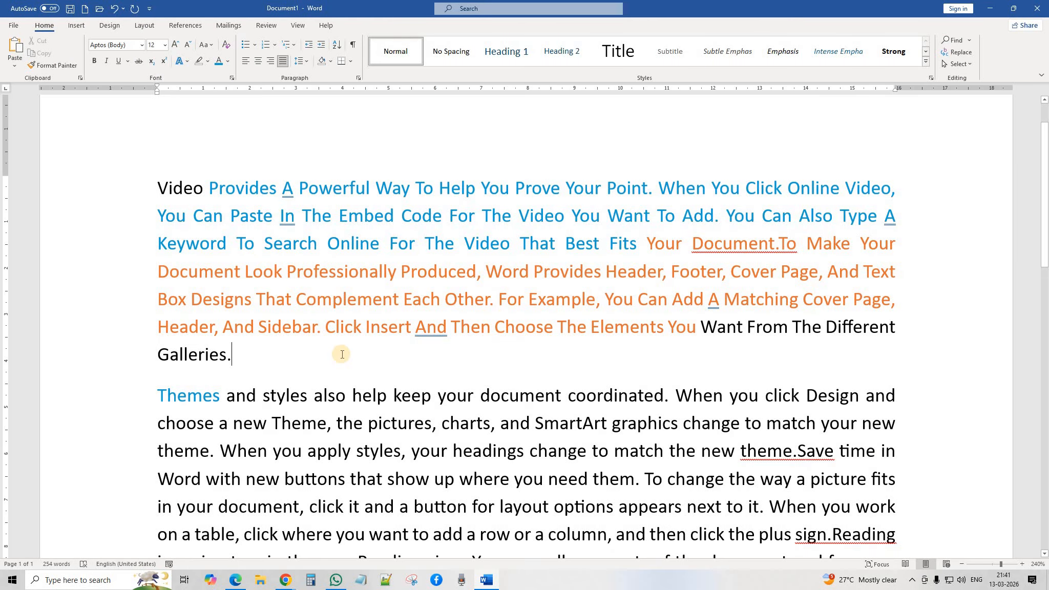
key(ctrl+a)
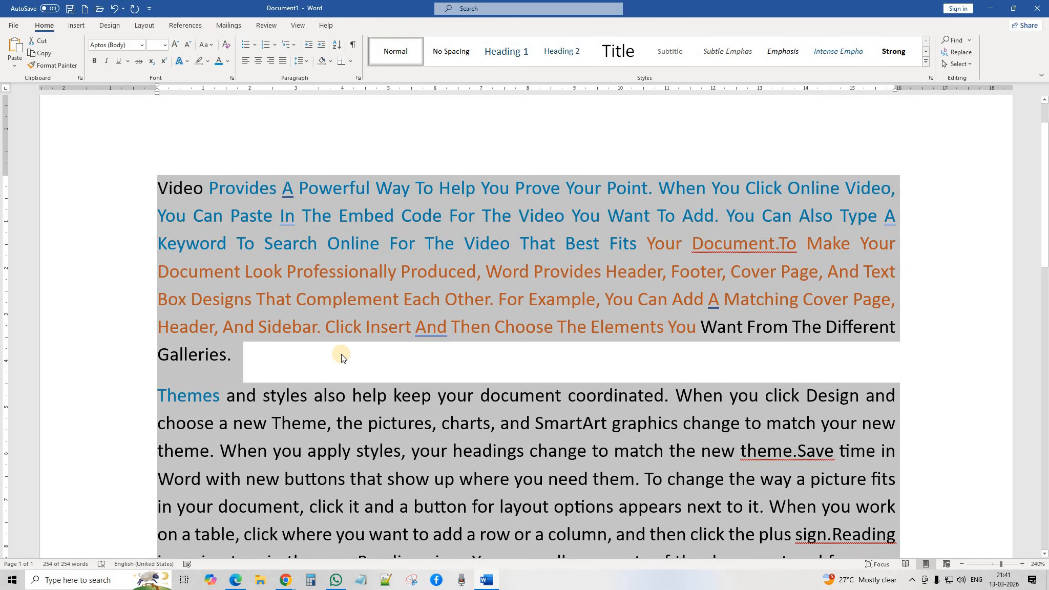
click(227, 45)
scroll(575, 195, down, 6)
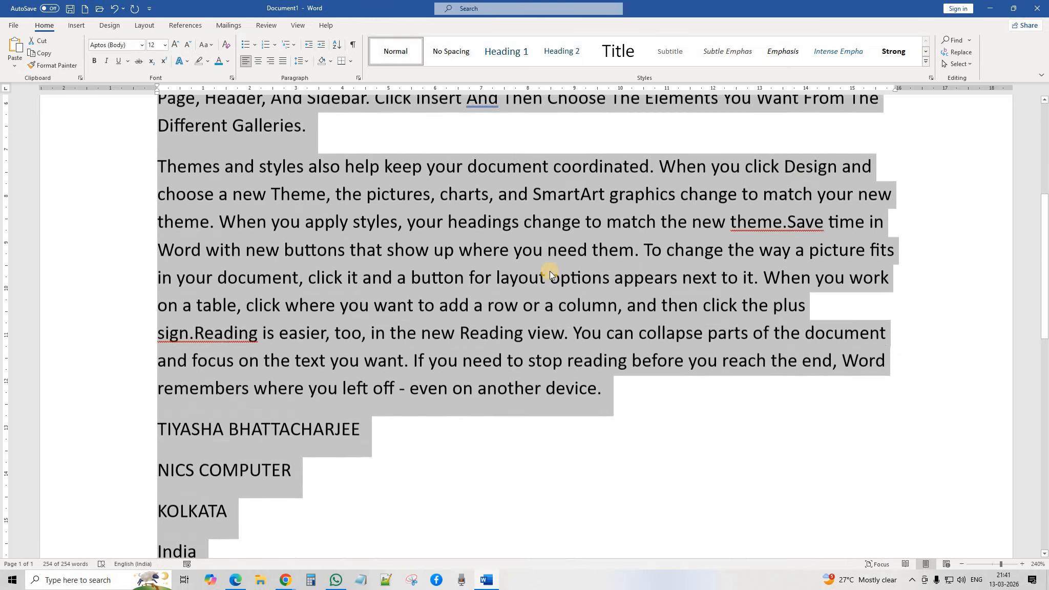
scroll(535, 276, up, 4)
scroll(514, 271, down, 4)
scroll(341, 471, down, 3)
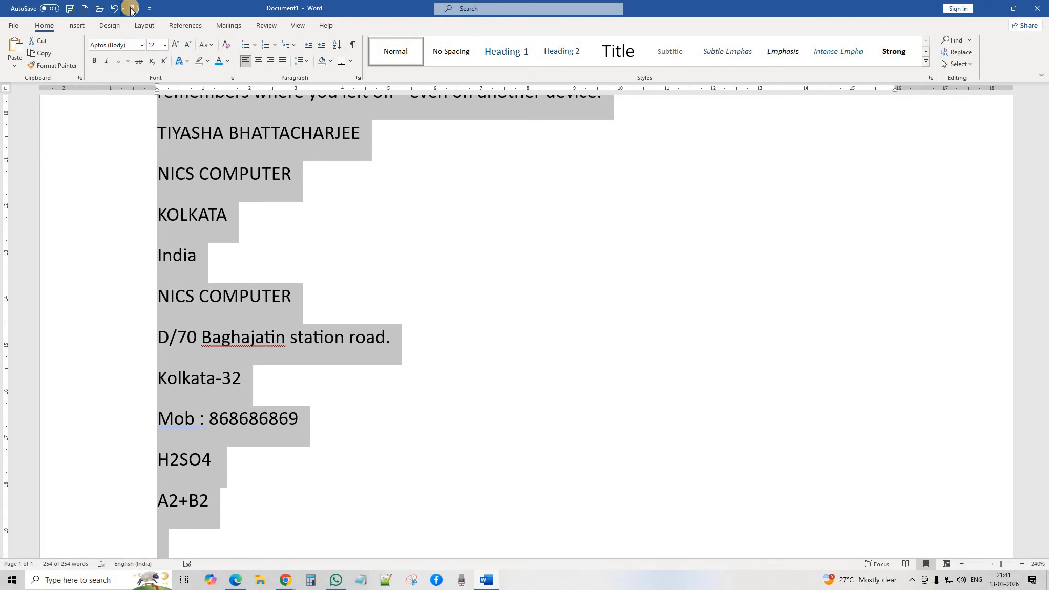
click(114, 9)
Step: Clear all formatting from the whole document again, leaving plain left-aligned black text
scroll(441, 285, up, 12)
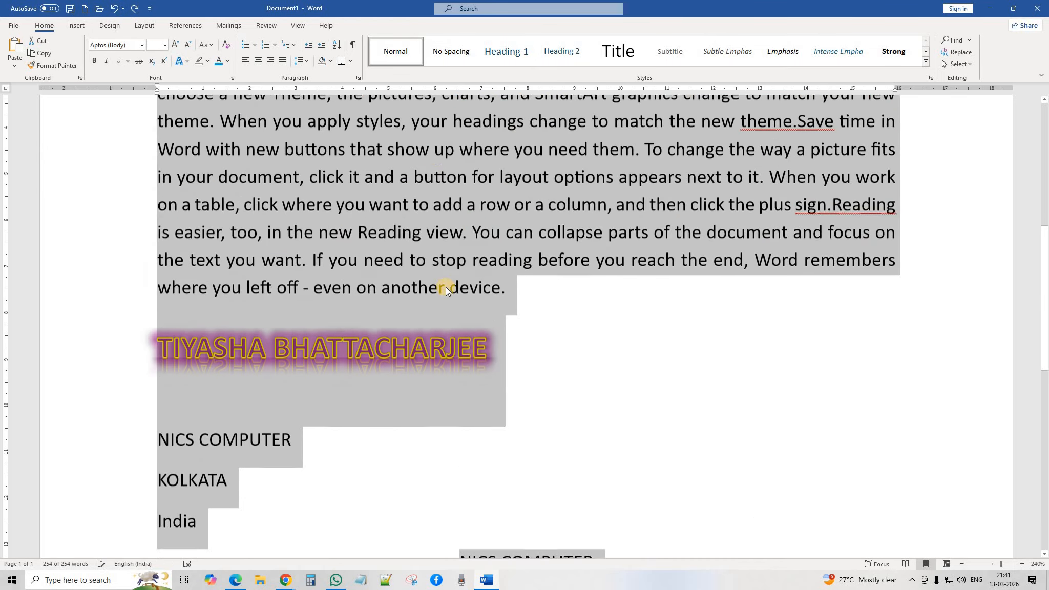
scroll(560, 350, down, 3)
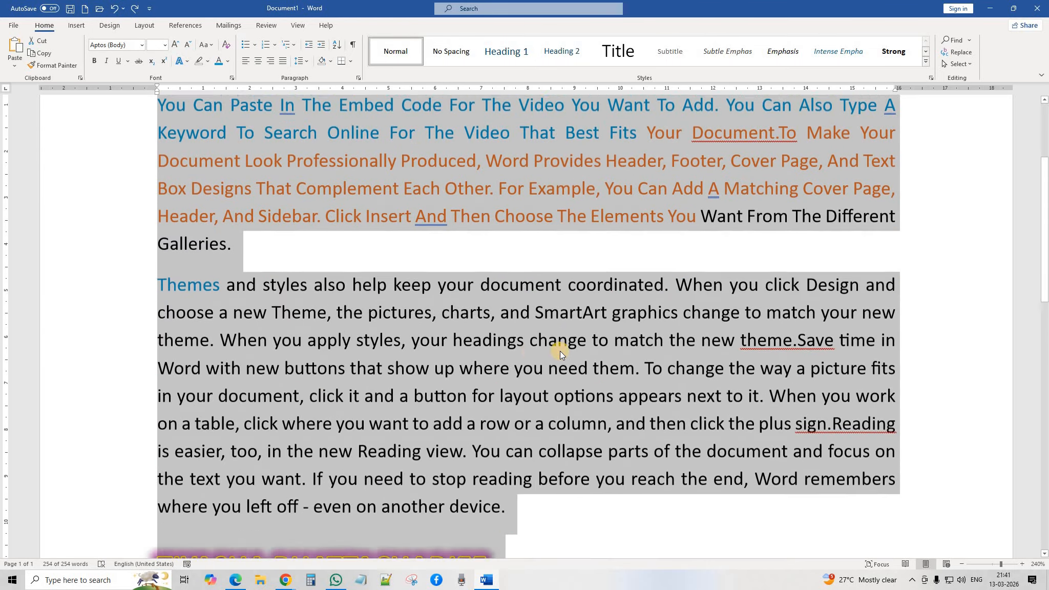
scroll(560, 351, up, 4)
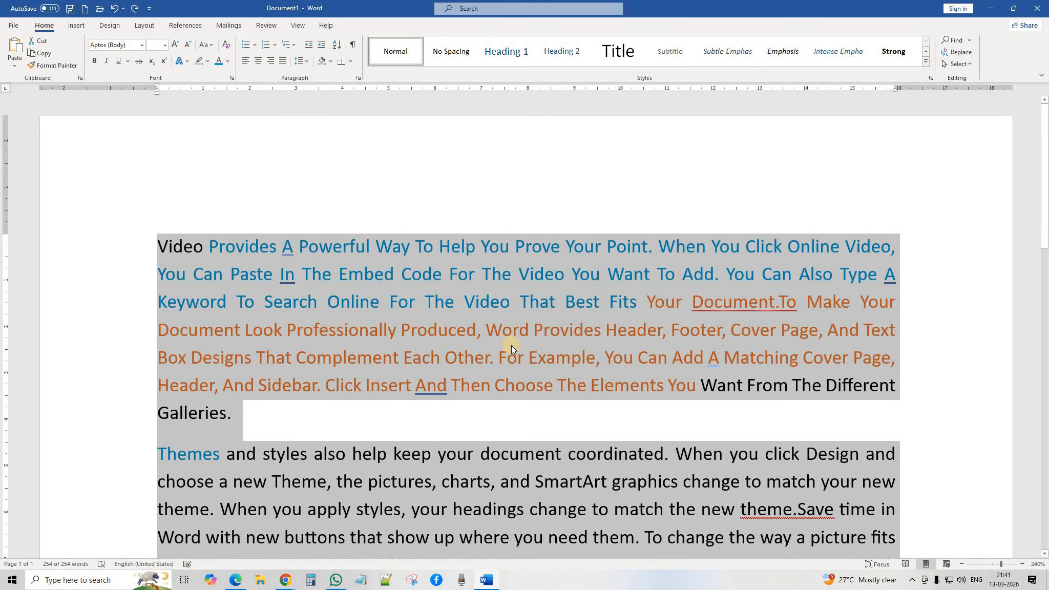
scroll(511, 345, down, 3)
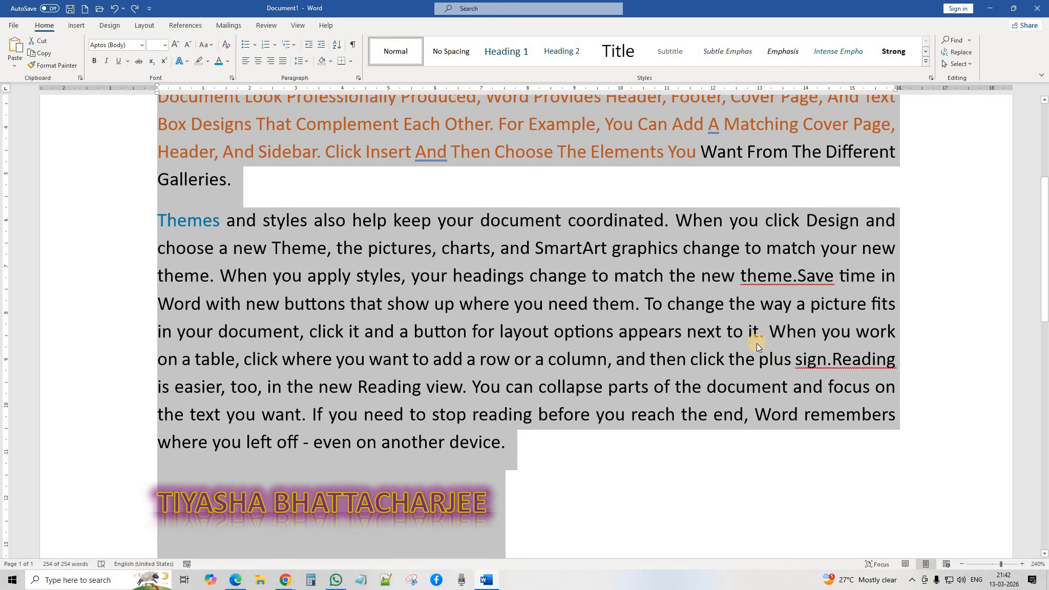
scroll(476, 447, down, 3)
scroll(788, 449, down, 3)
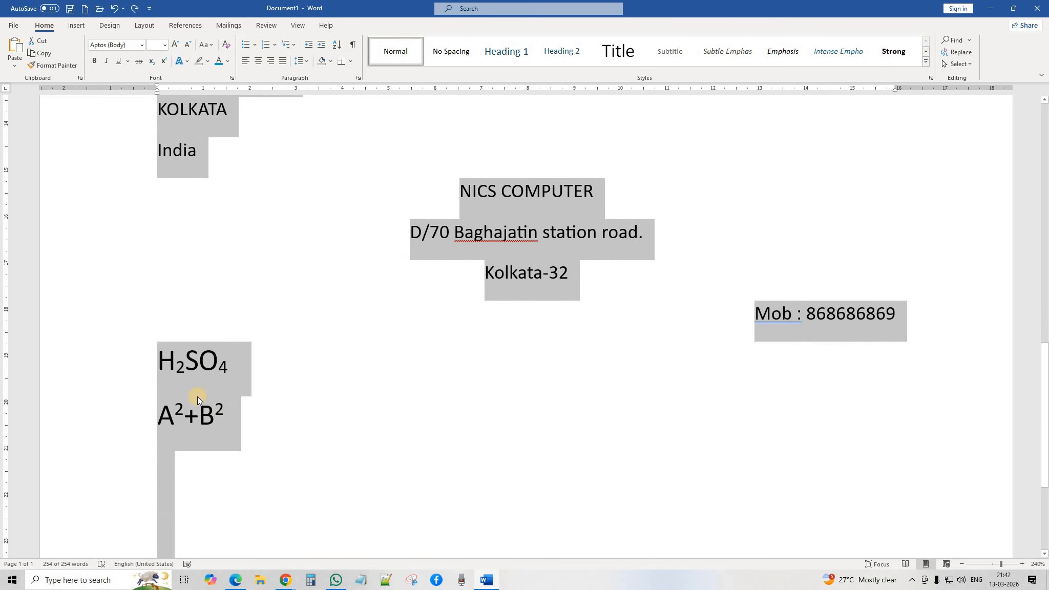
click(225, 44)
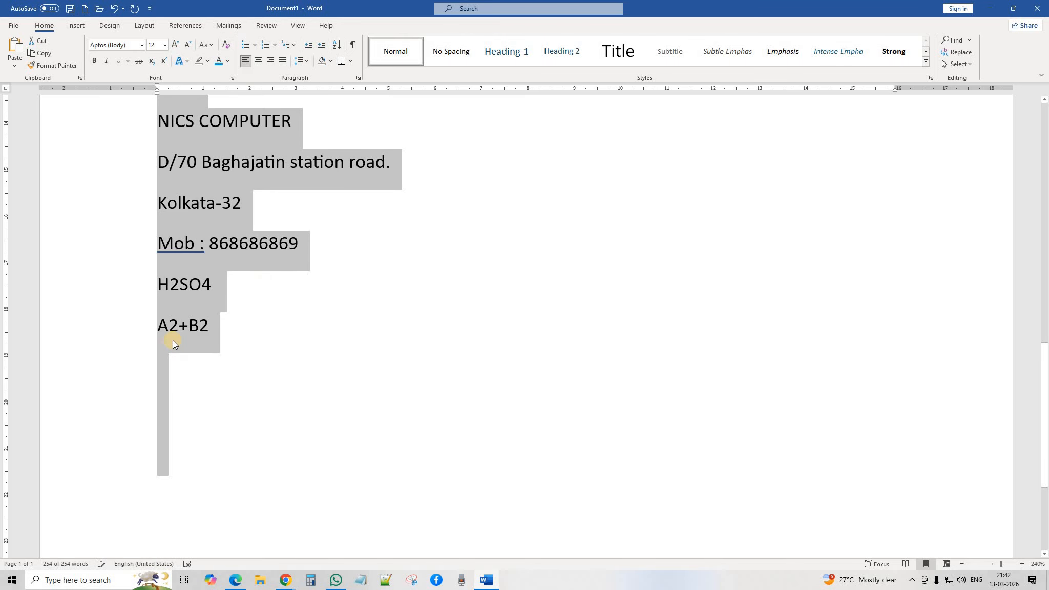
scroll(175, 335, up, 15)
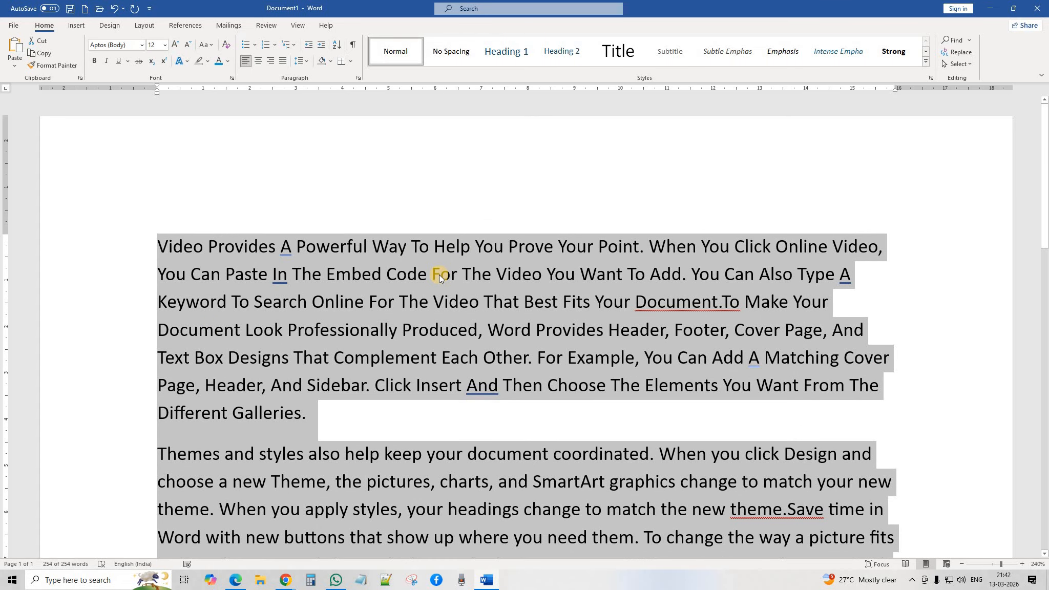
click(275, 208)
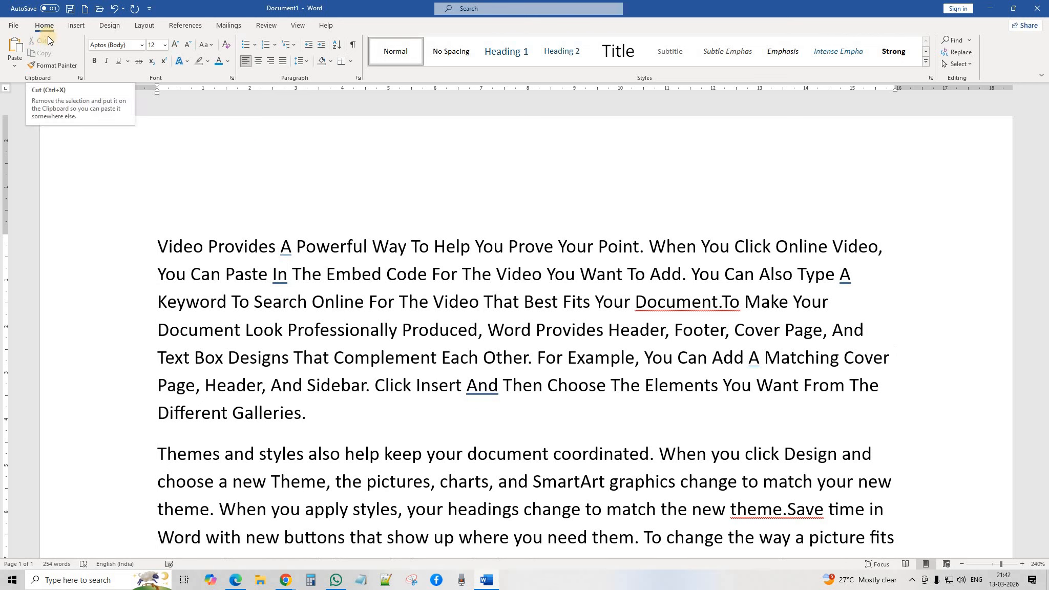
Step: Put the first paragraph into Sentence case
drag(313, 433, 176, 141)
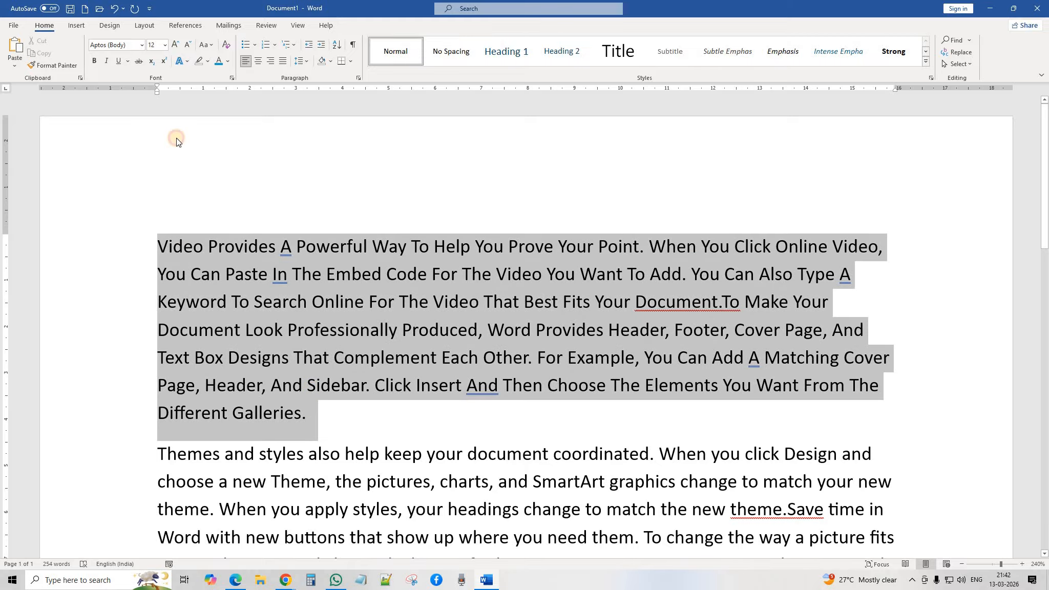
click(206, 45)
click(226, 58)
click(356, 341)
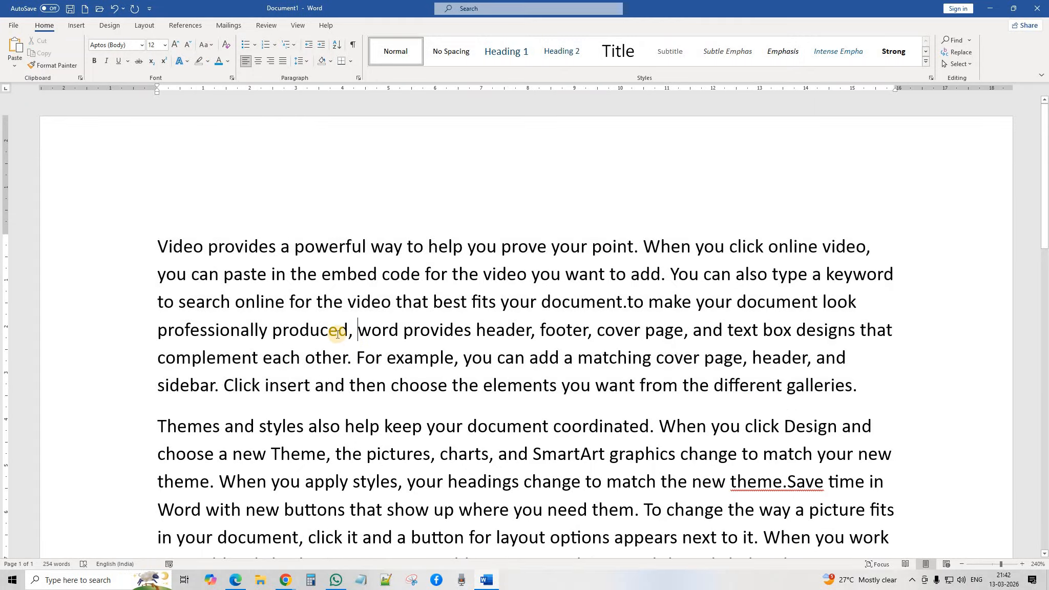
scroll(282, 307, down, 1)
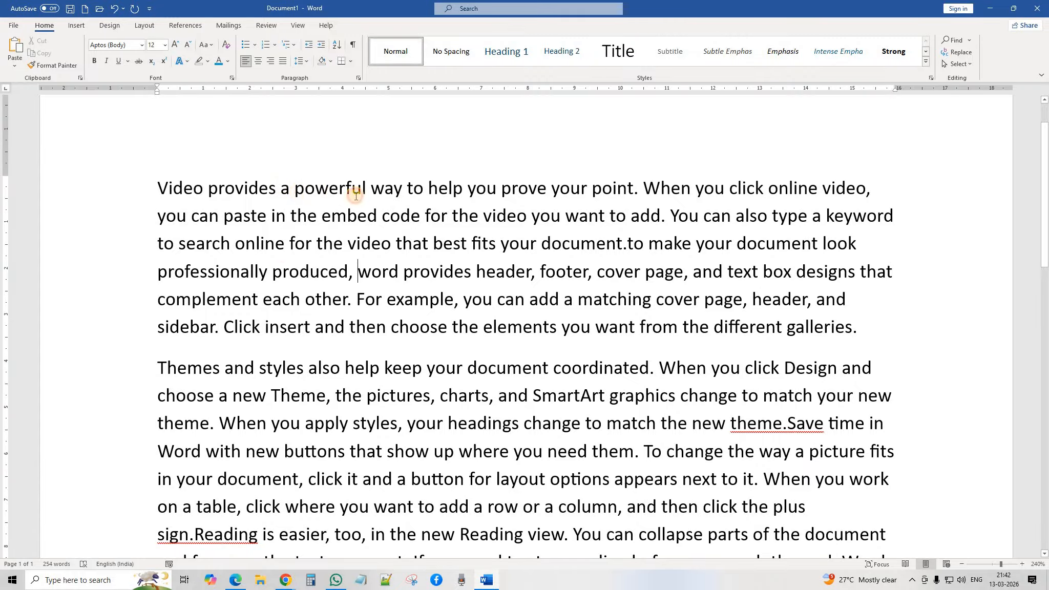
Step: Cut the phrase from 'a powerful' through 'embed code', then undo to restore it
drag(281, 188, 417, 219)
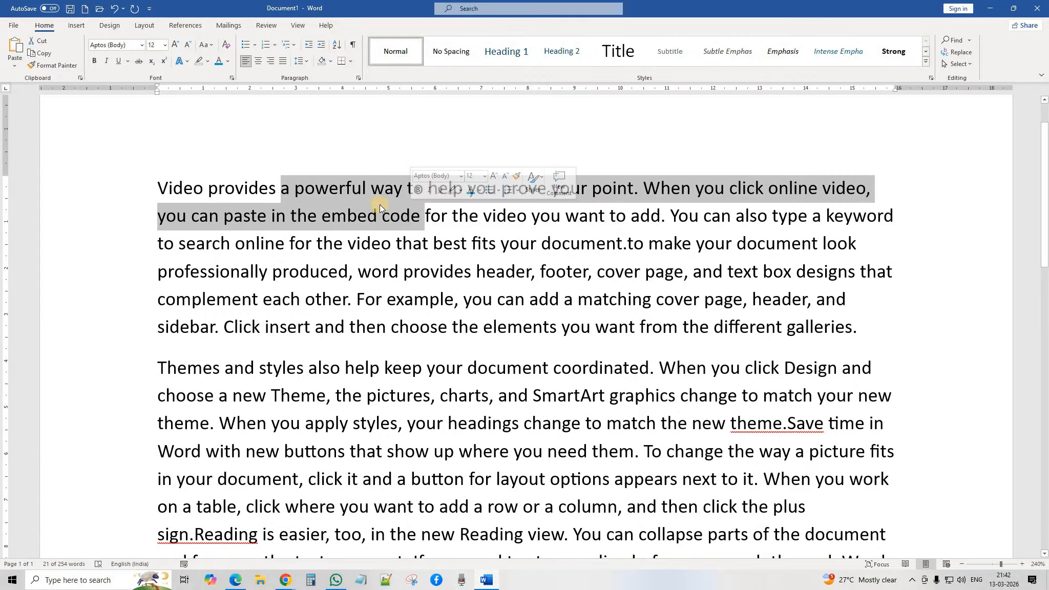
click(40, 41)
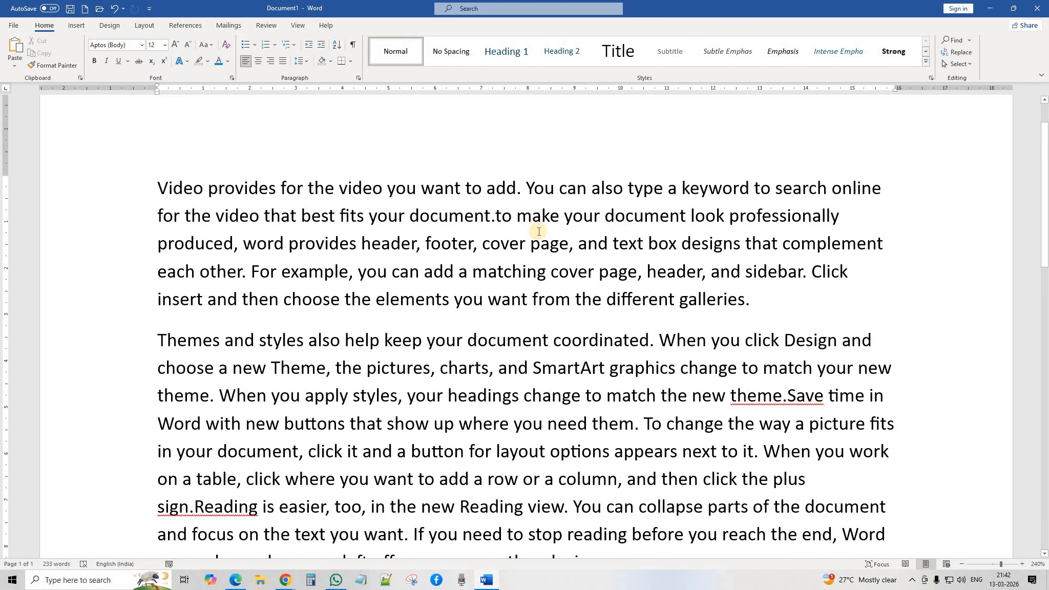
click(116, 11)
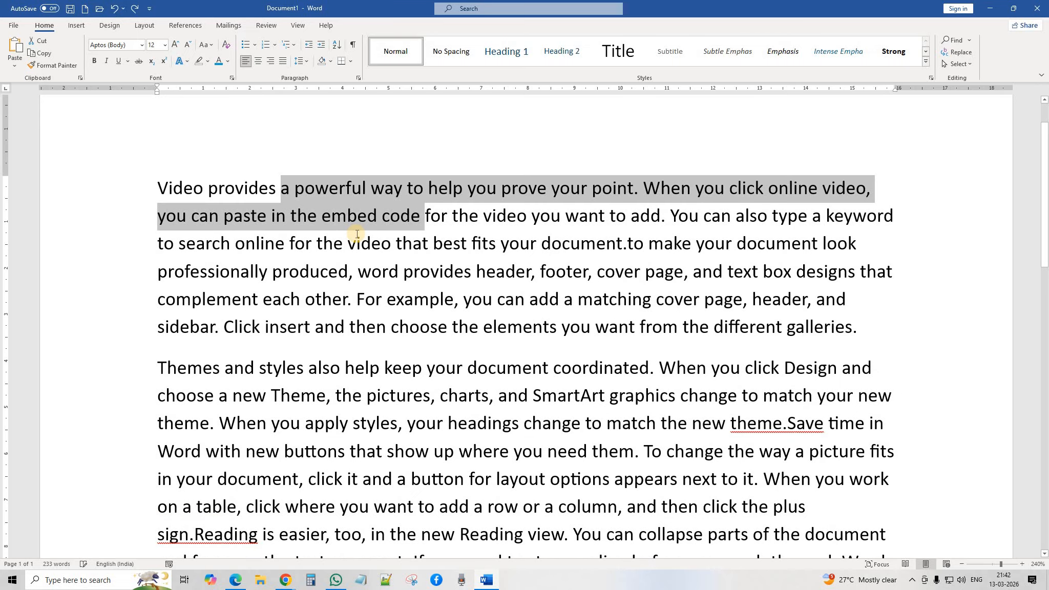
click(365, 240)
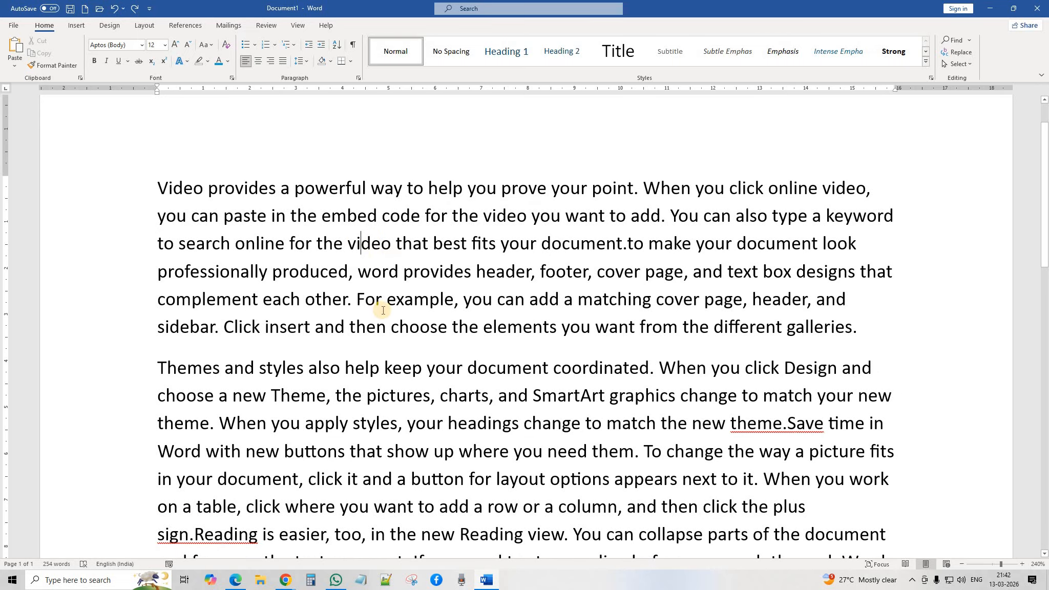
scroll(407, 315, down, 2)
scroll(407, 315, down, 5)
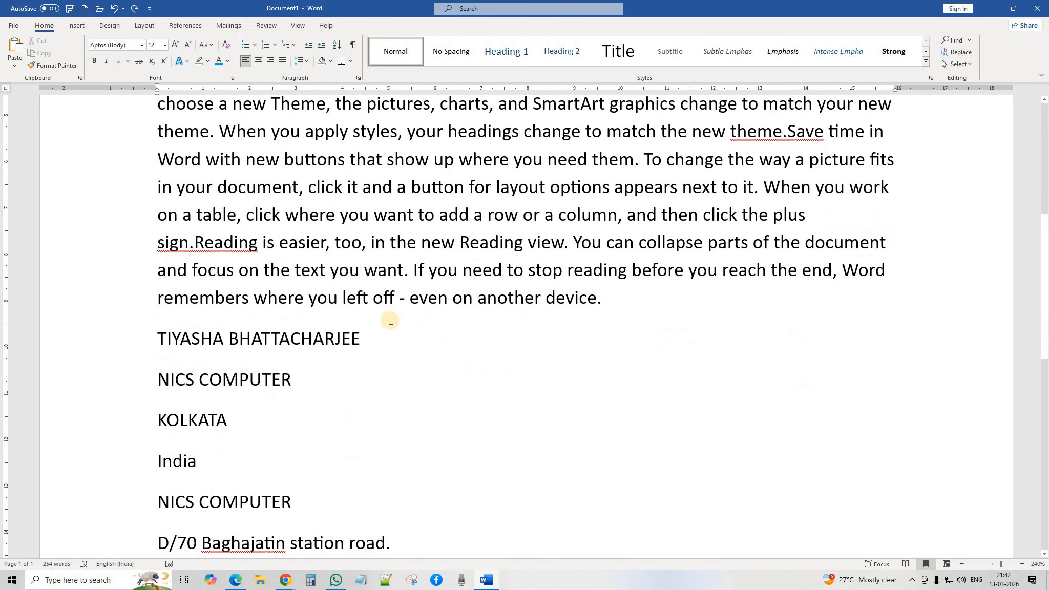
drag(204, 426, 349, 426)
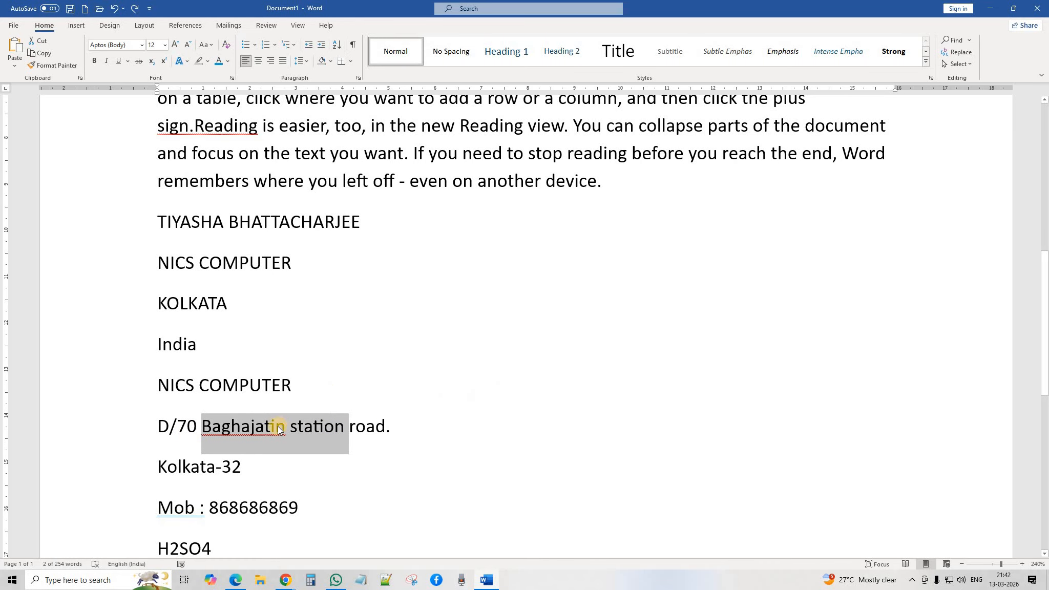
click(36, 45)
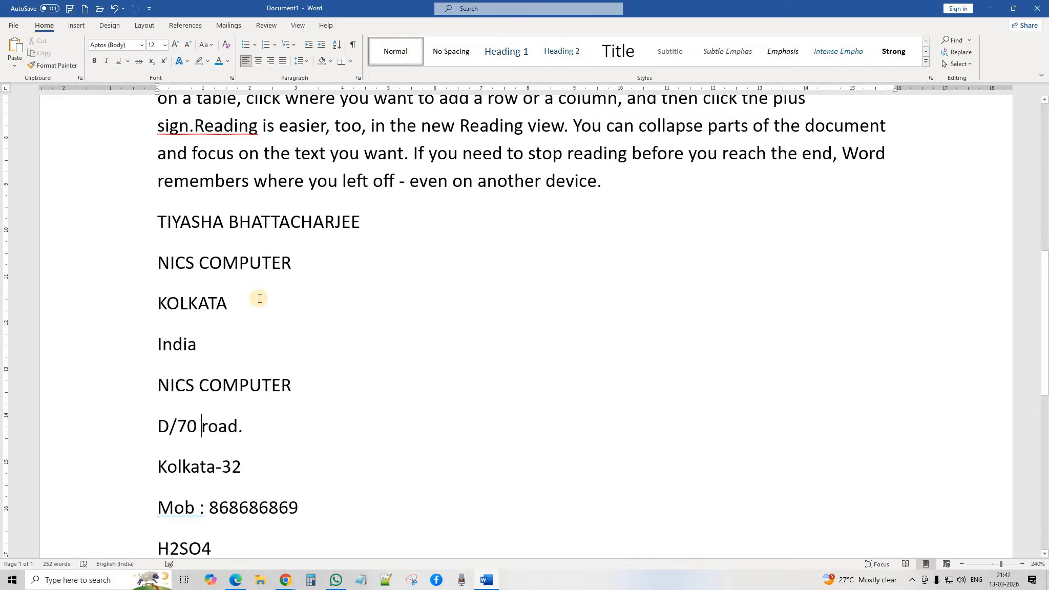
click(114, 8)
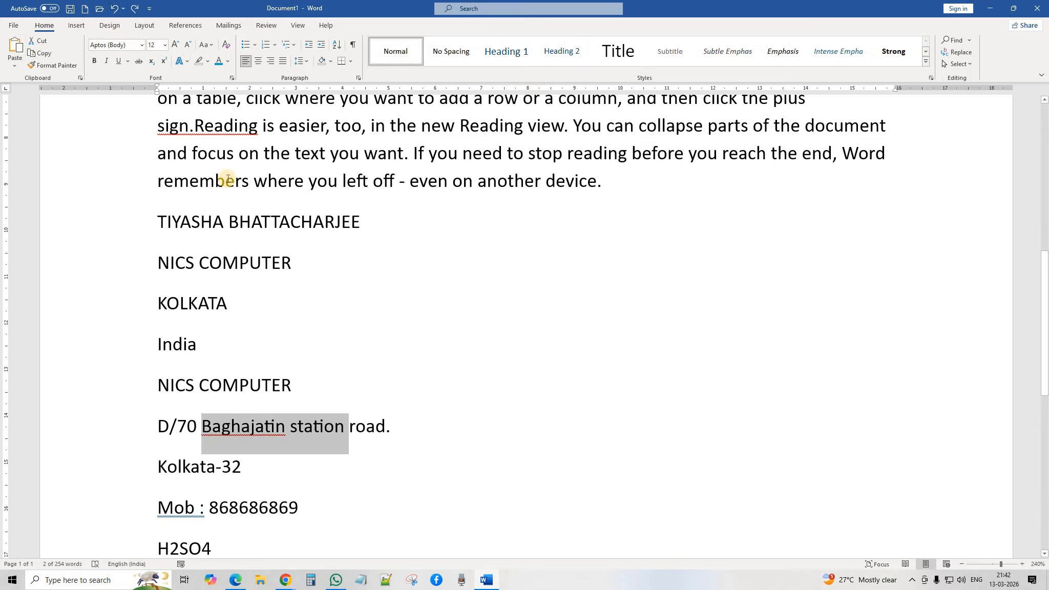
scroll(227, 179, up, 8)
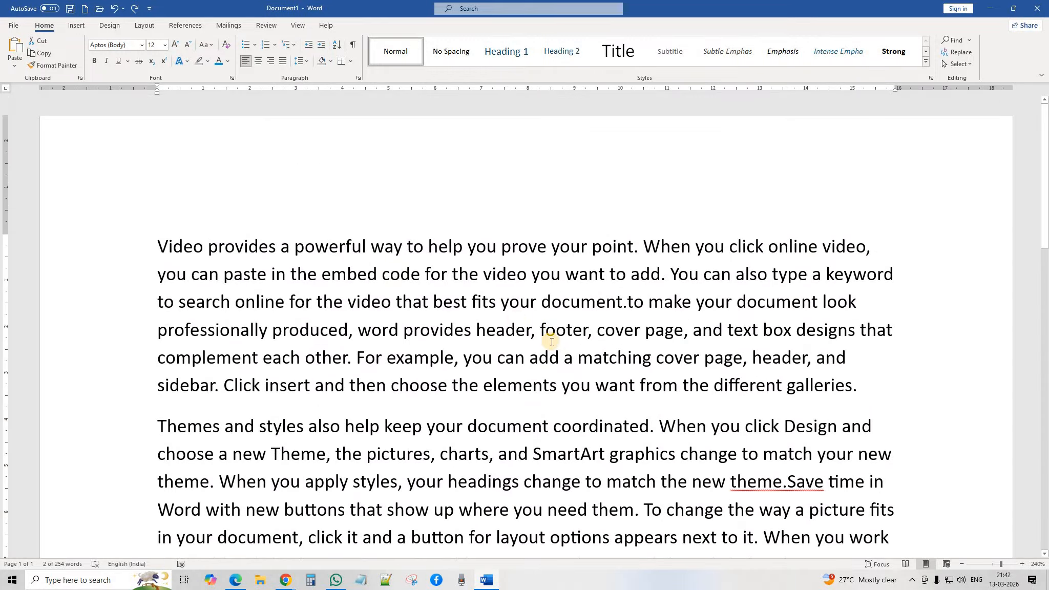
click(551, 343)
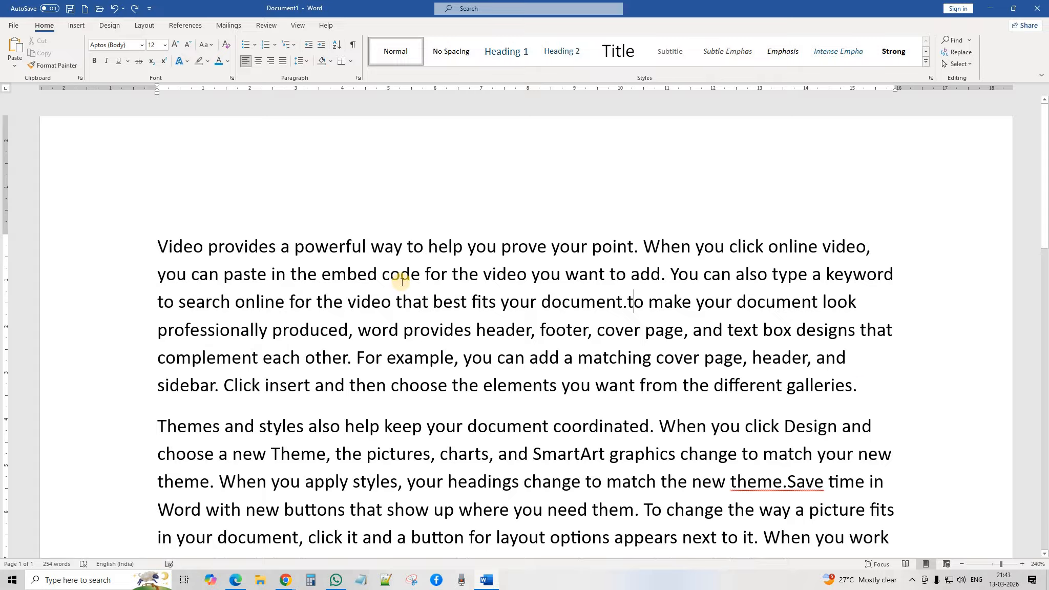
Step: Copy the 'Video provides a powerful way' paragraph and paste two copies below A2+B2
drag(160, 245, 856, 383)
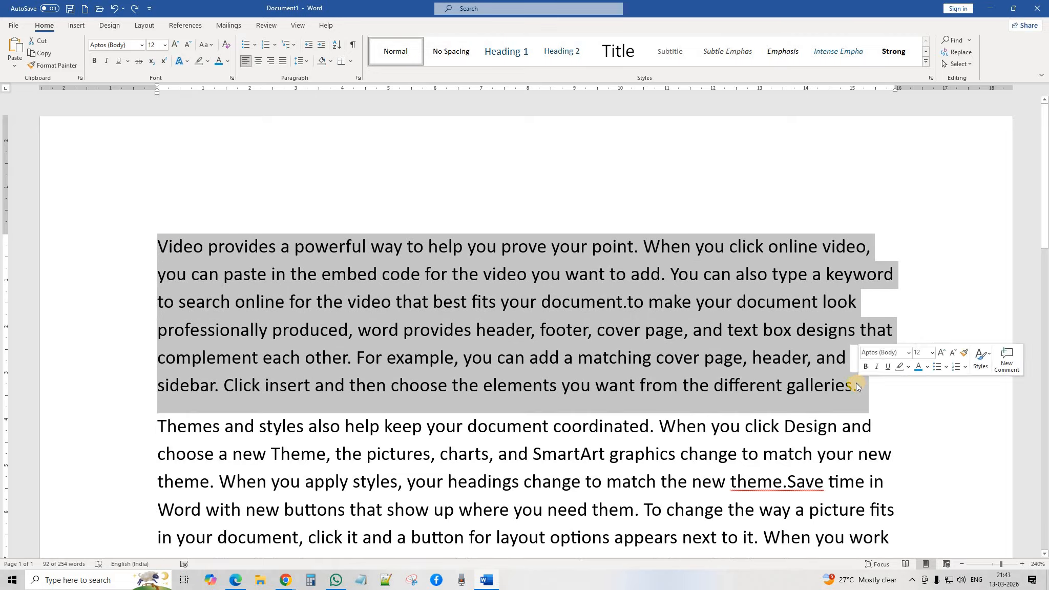
click(43, 53)
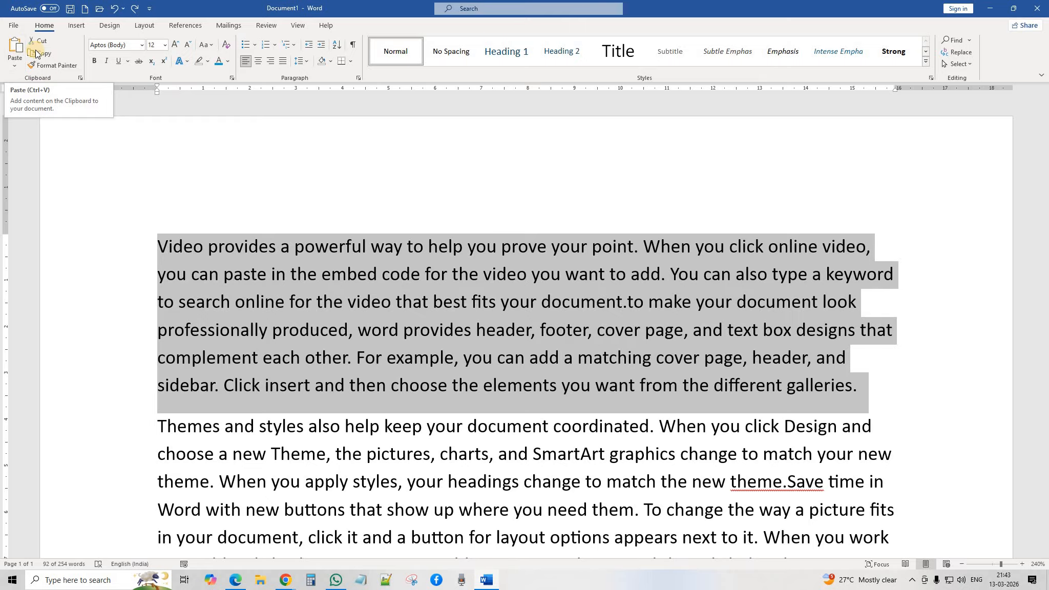
scroll(387, 259, down, 15)
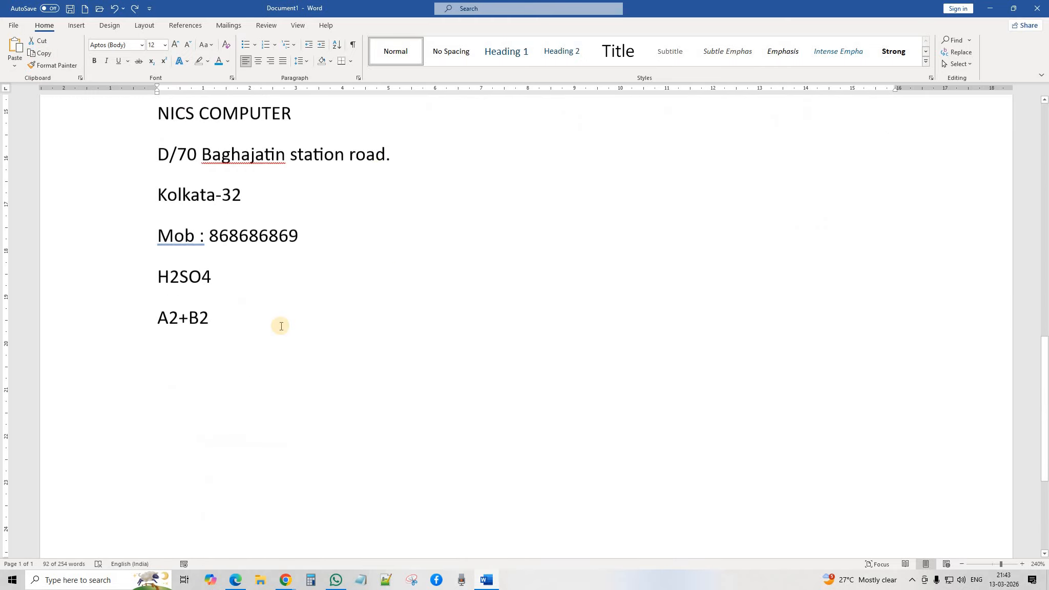
scroll(281, 326, down, 2)
click(223, 298)
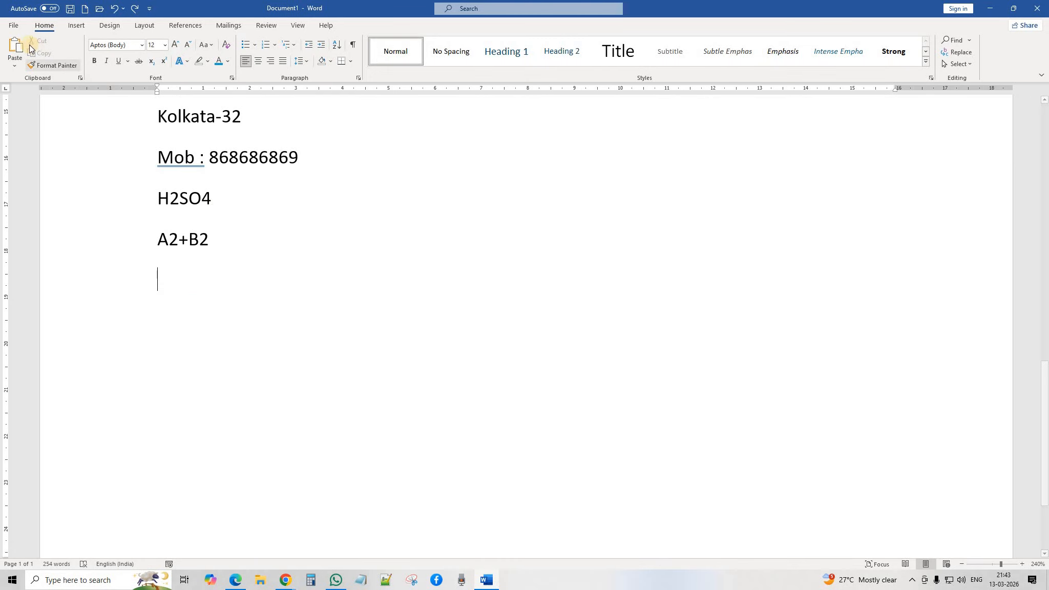
click(15, 46)
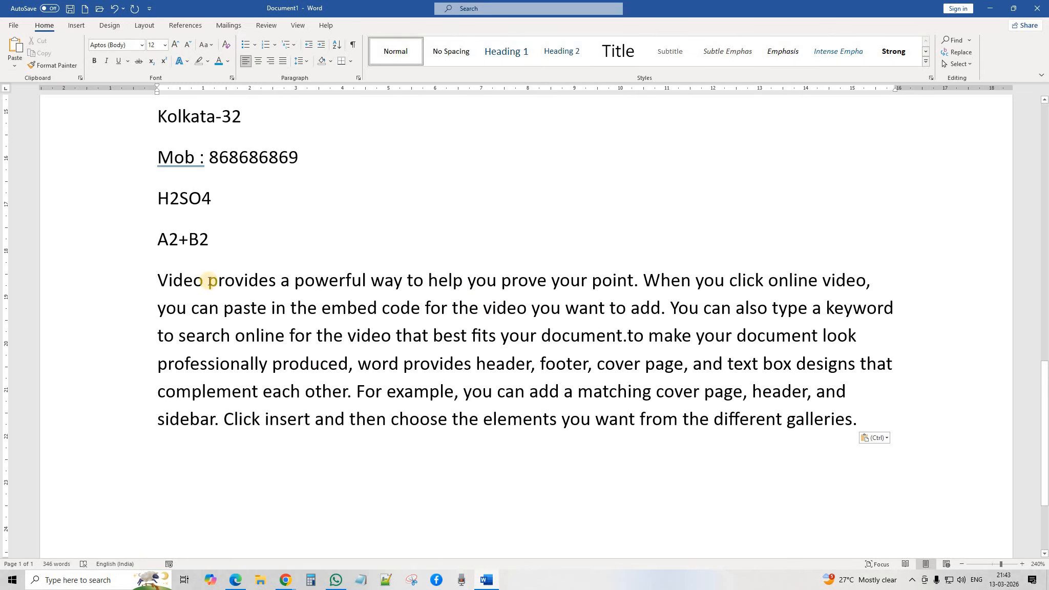
click(15, 47)
scroll(509, 379, up, 3)
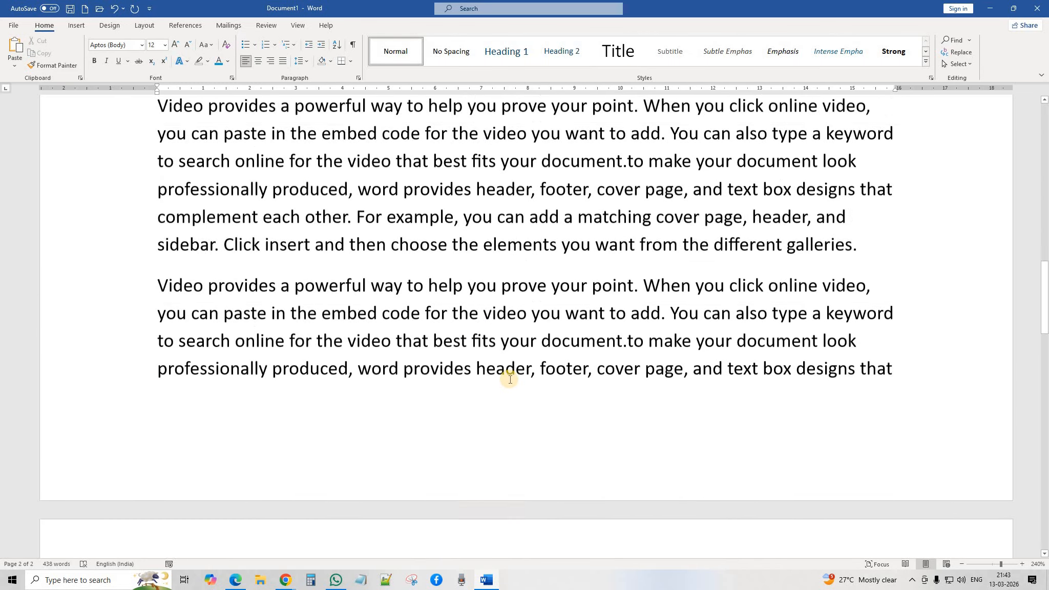
scroll(510, 379, up, 15)
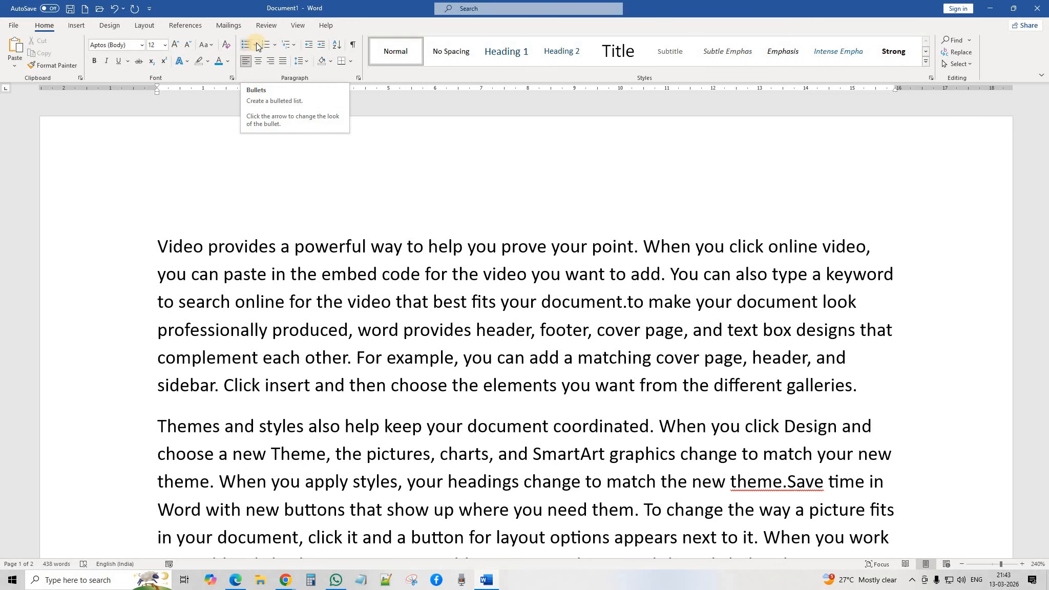
Step: Bullet the opening Video paragraph and the Themes and styles paragraph
scroll(436, 333, down, 5)
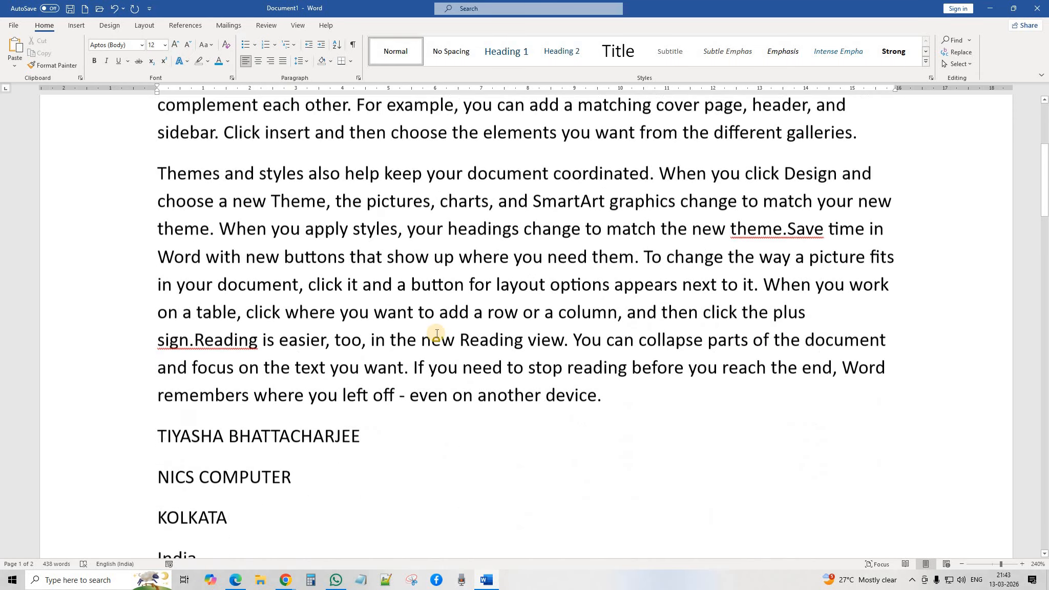
scroll(436, 333, up, 5)
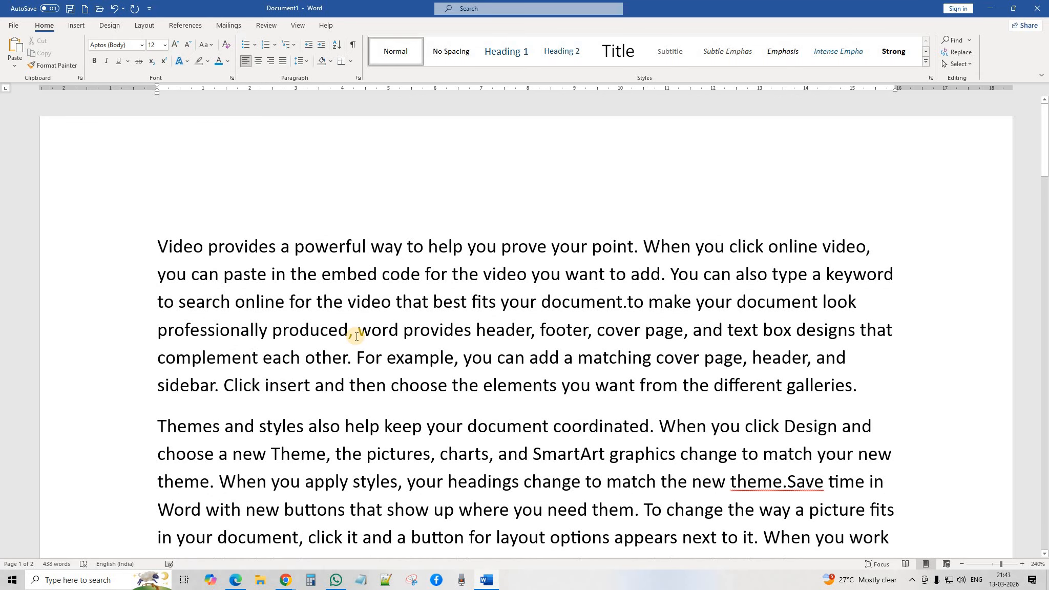
click(372, 329)
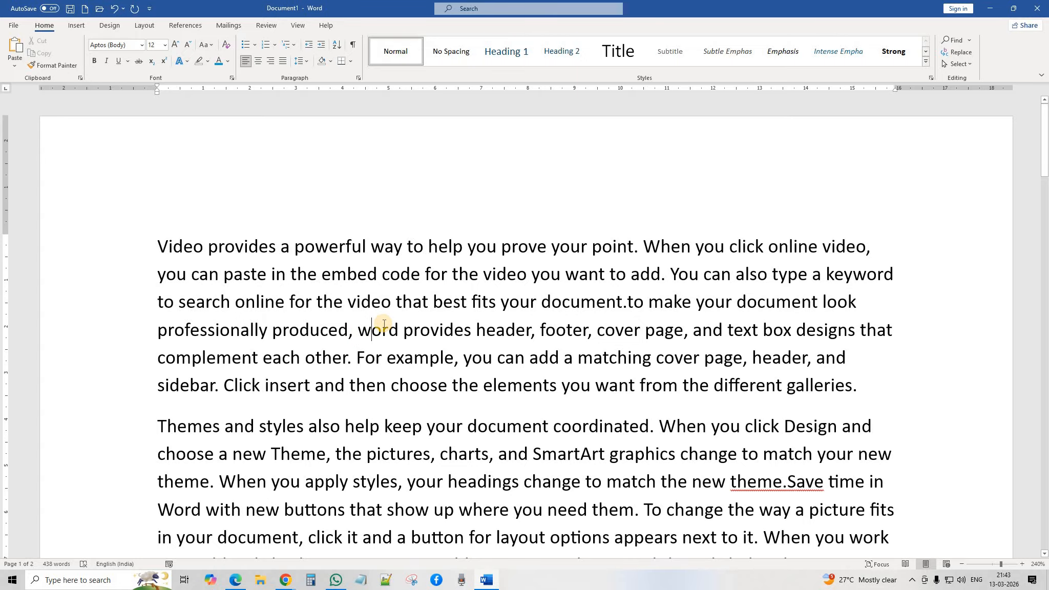
click(245, 47)
scroll(296, 359, down, 2)
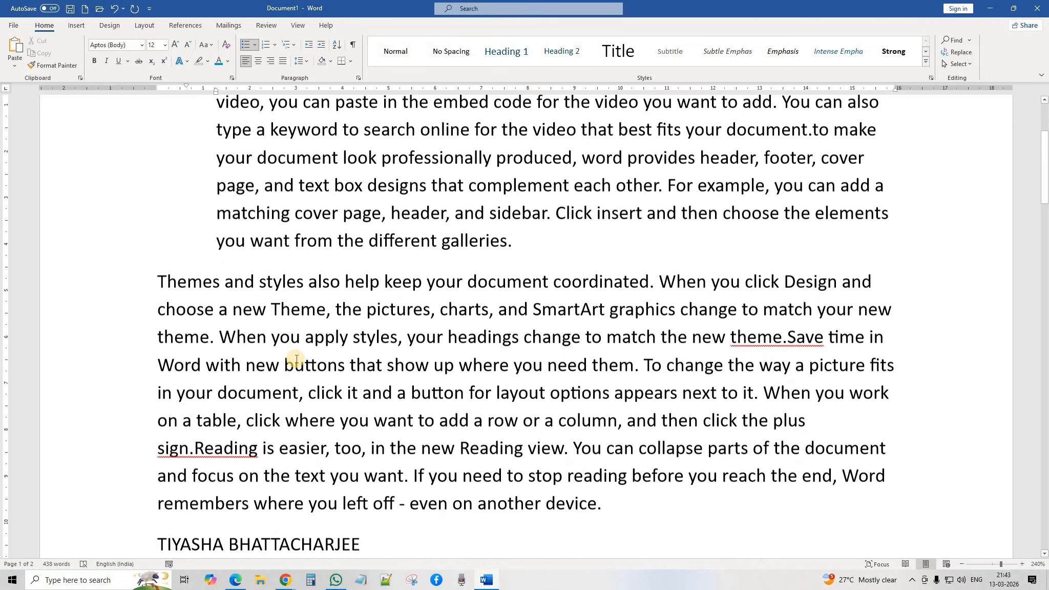
click(301, 336)
click(243, 46)
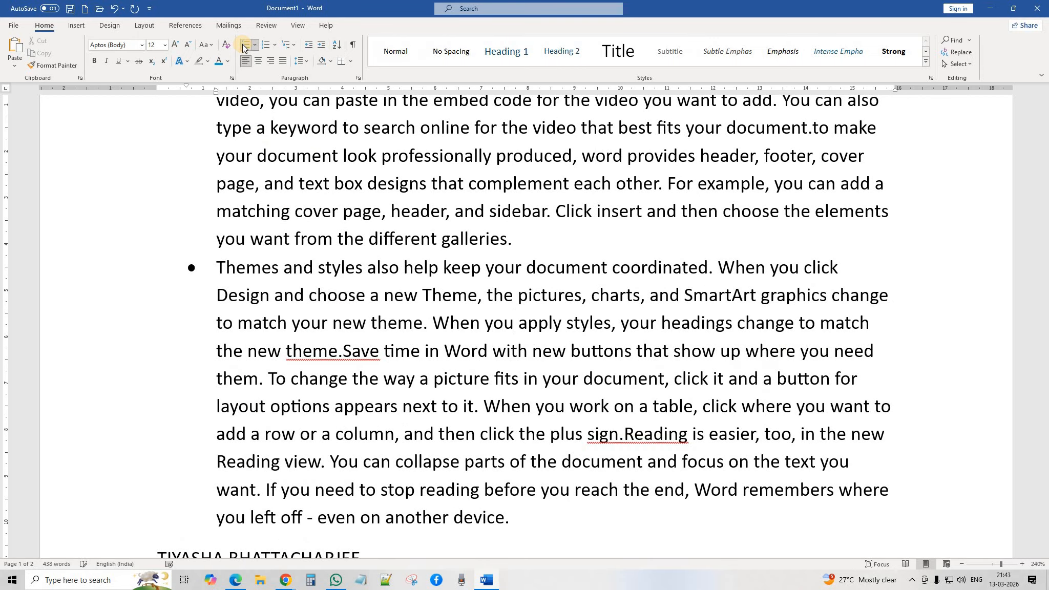
scroll(350, 328, up, 3)
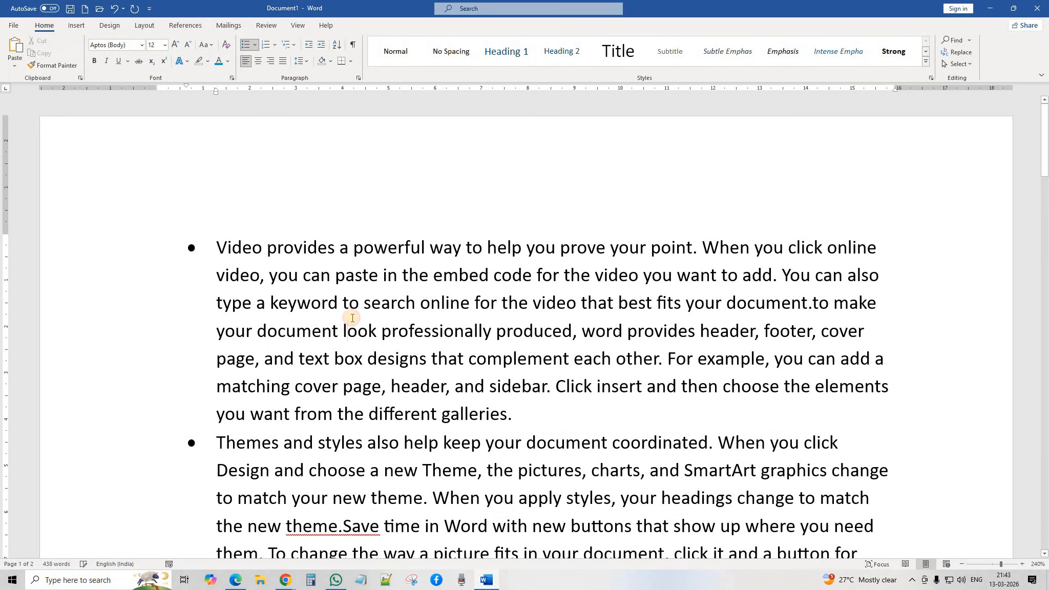
Step: Switch both paragraphs to numbering, then return the Video paragraph to a bullet item
click(267, 45)
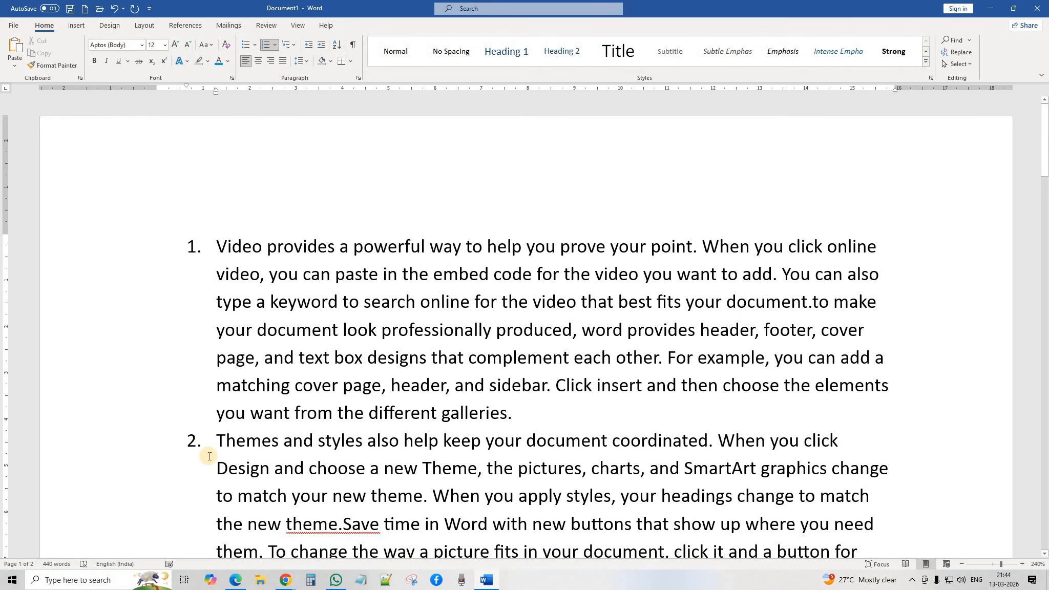
click(266, 45)
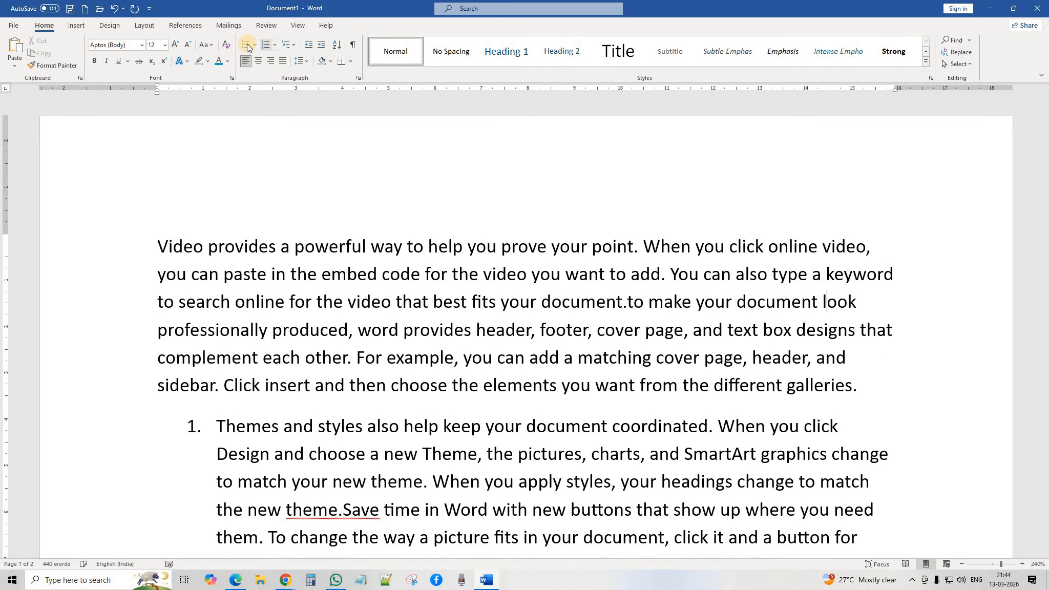
click(246, 44)
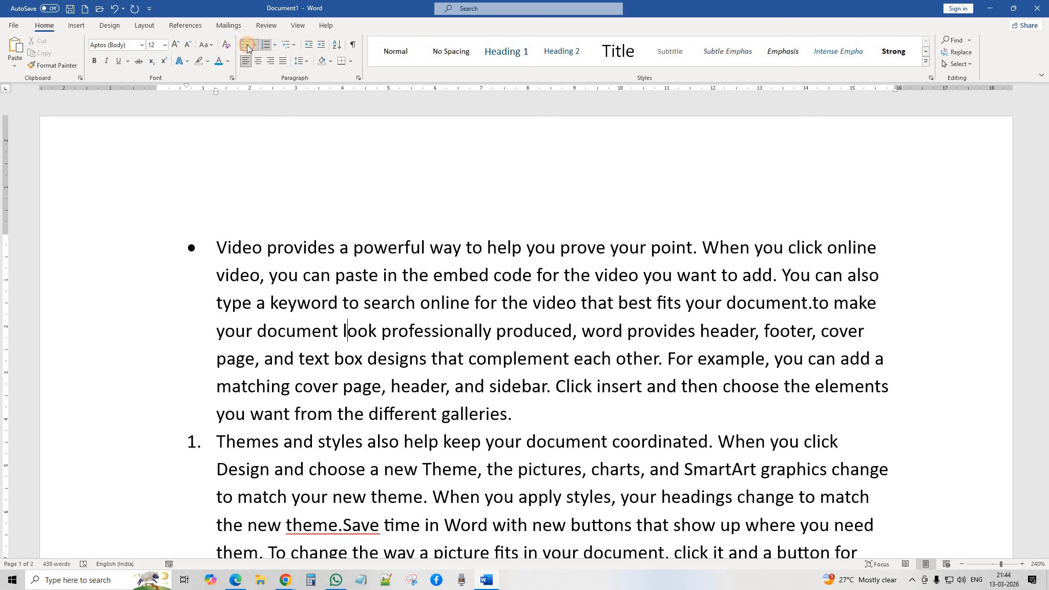
click(247, 45)
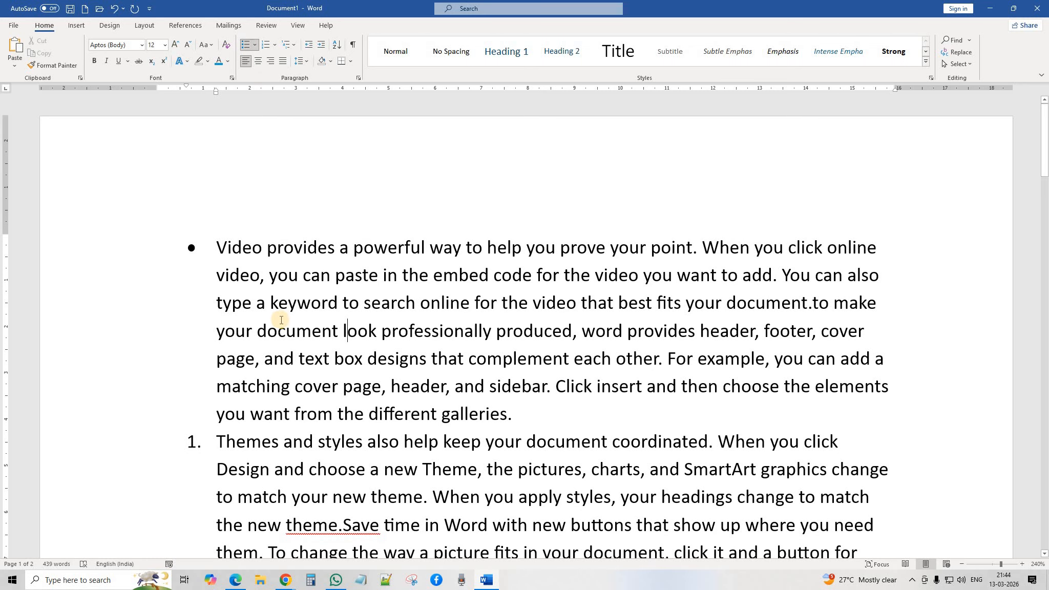
scroll(306, 292, down, 3)
scroll(305, 292, down, 4)
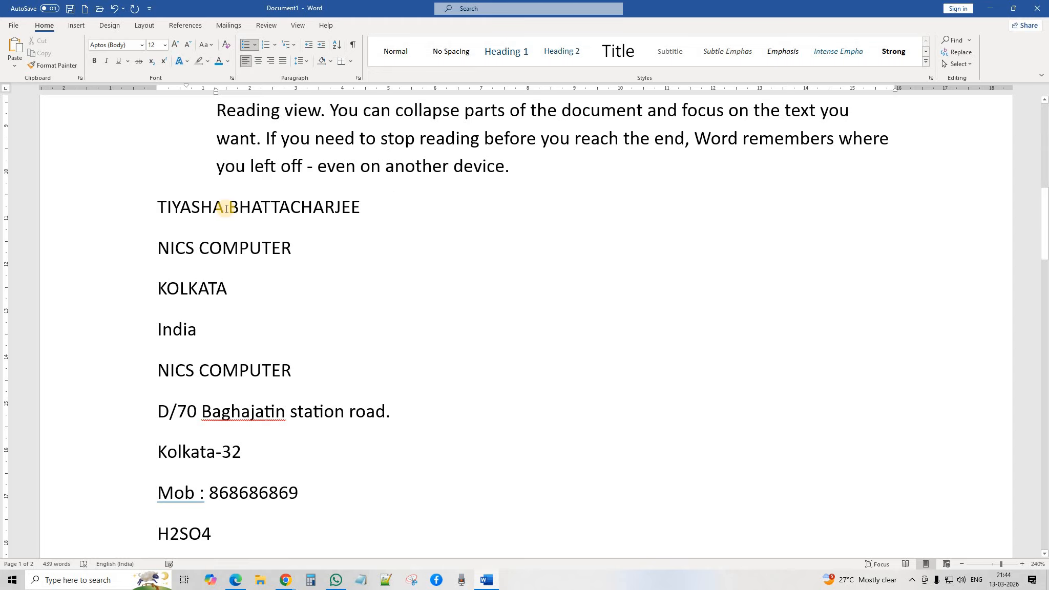
Step: Try bullets on the contact name and NICS COMPUTER lines, then remove them again
click(370, 204)
click(245, 45)
click(296, 236)
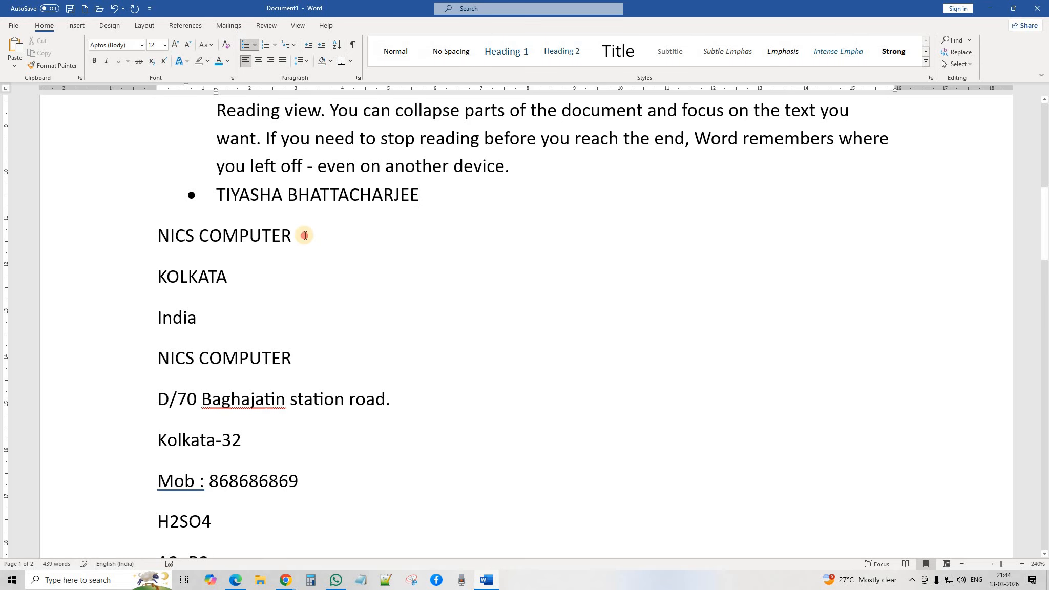
click(245, 45)
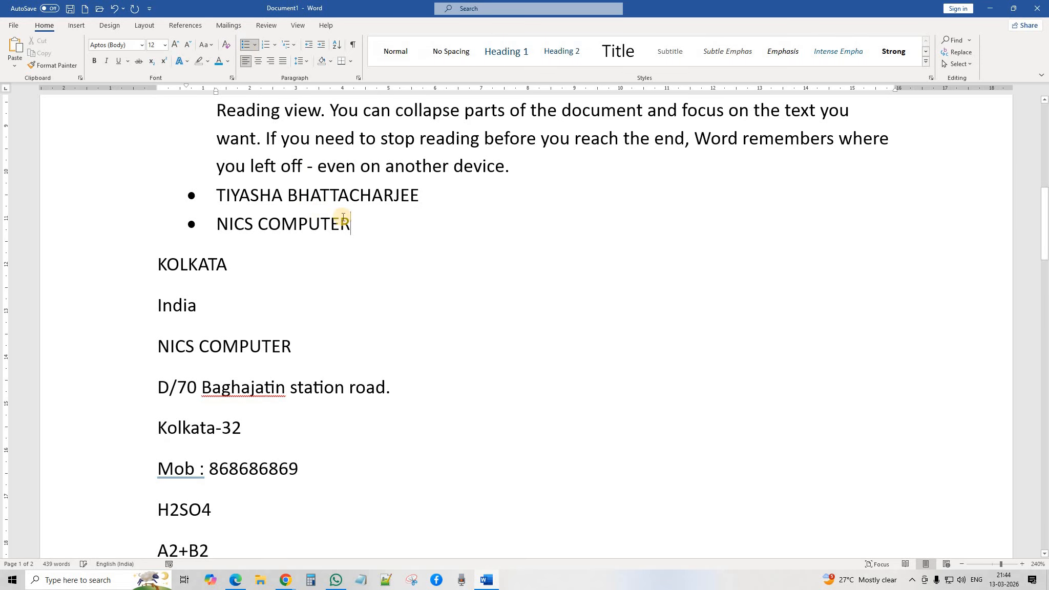
drag(359, 229, 217, 197)
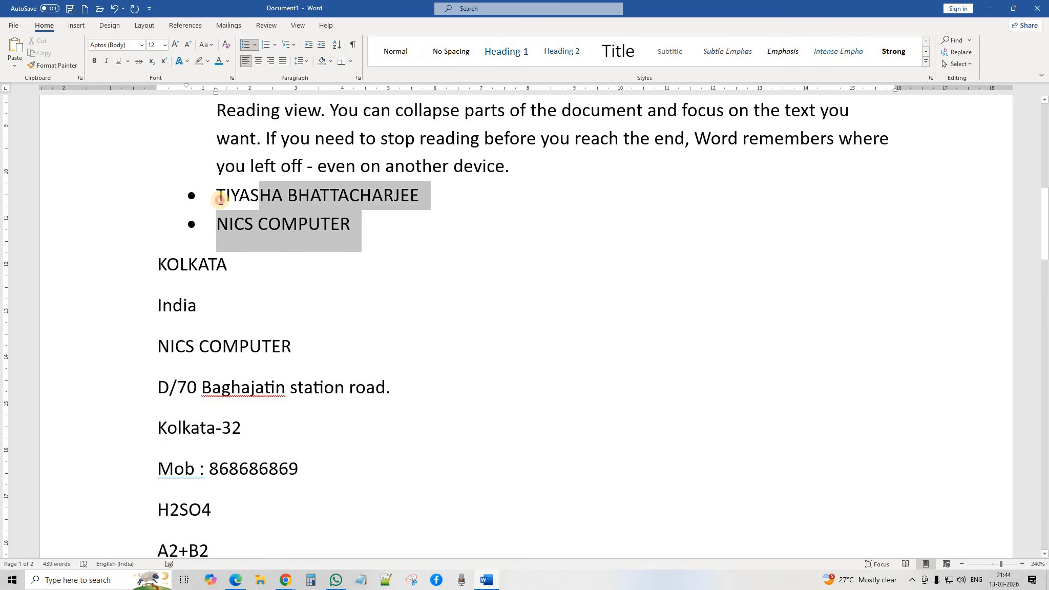
click(246, 45)
click(317, 358)
Step: Give the five contact lines through the second NICS COMPUTER diamond bullets
click(157, 205)
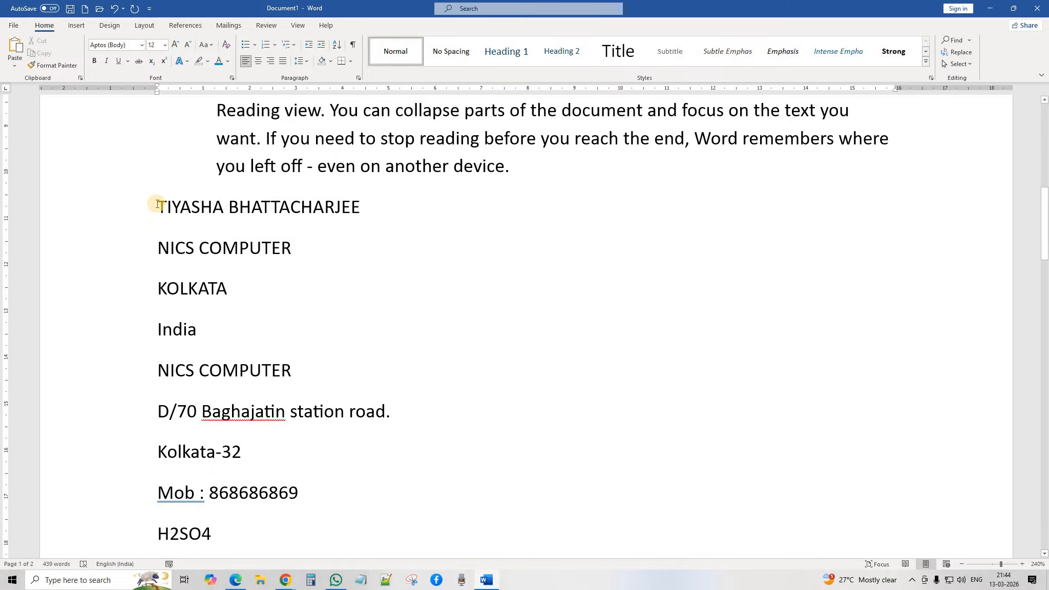
drag(252, 357, 274, 442)
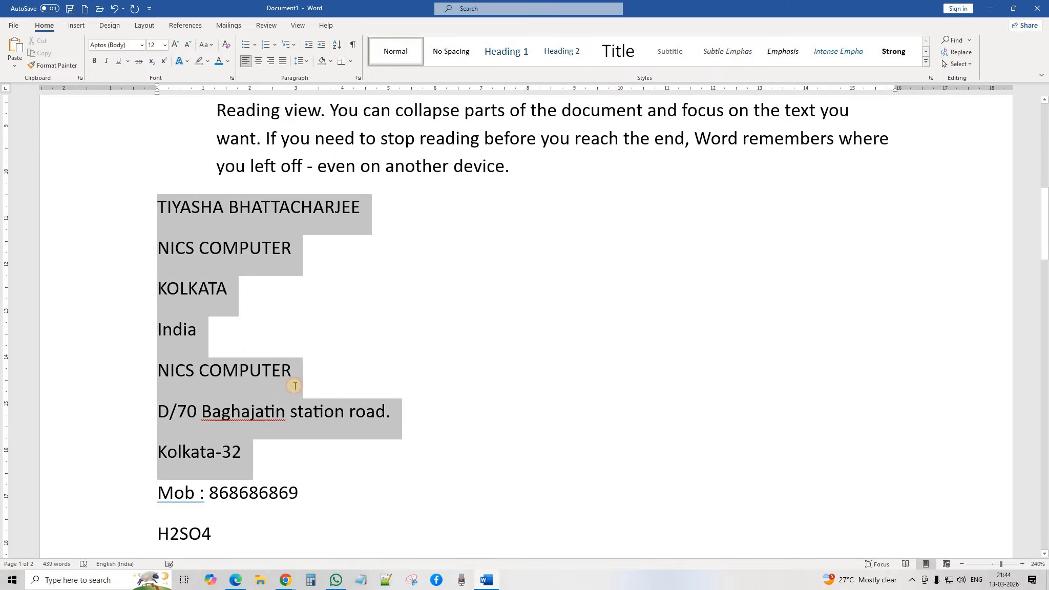
drag(295, 386, 302, 357)
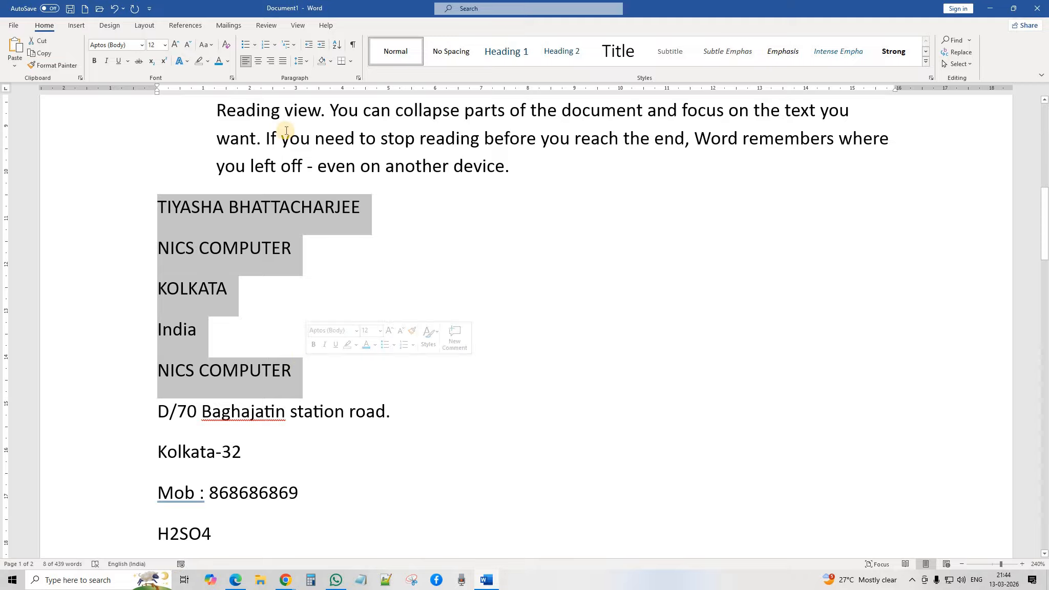
click(246, 45)
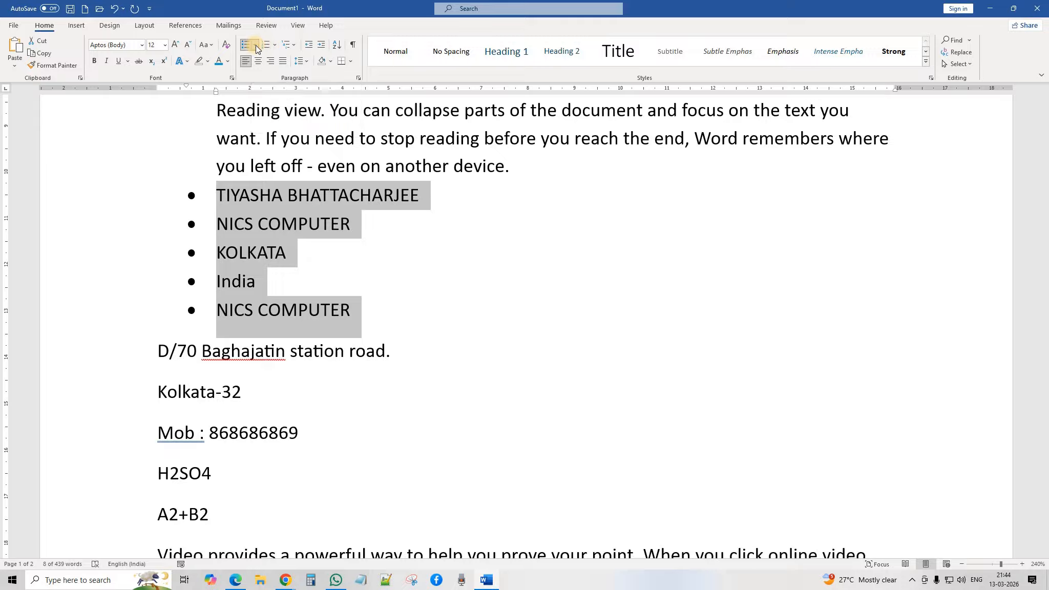
click(255, 46)
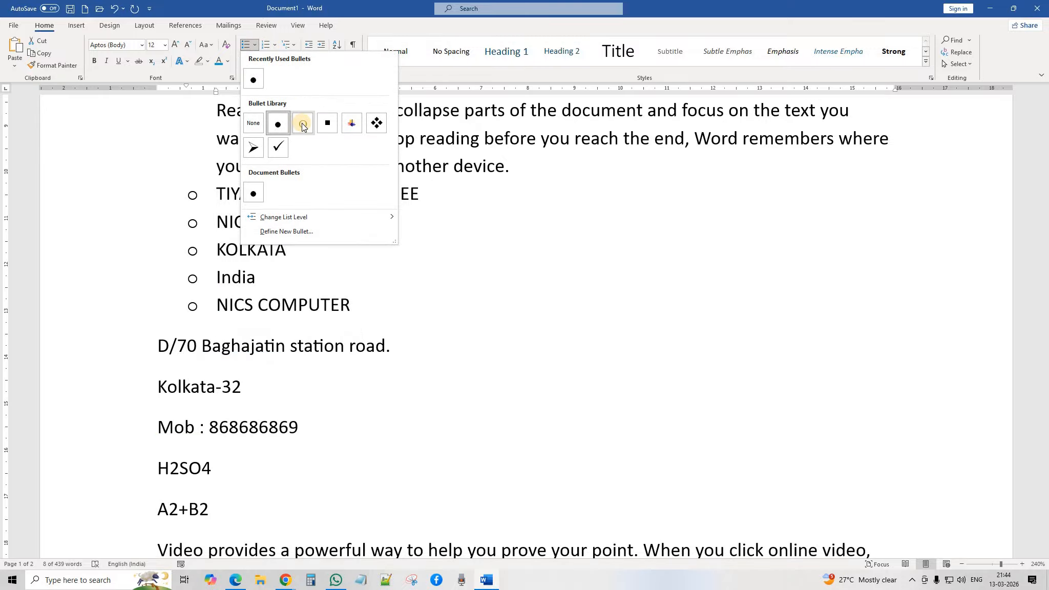
click(374, 125)
click(445, 276)
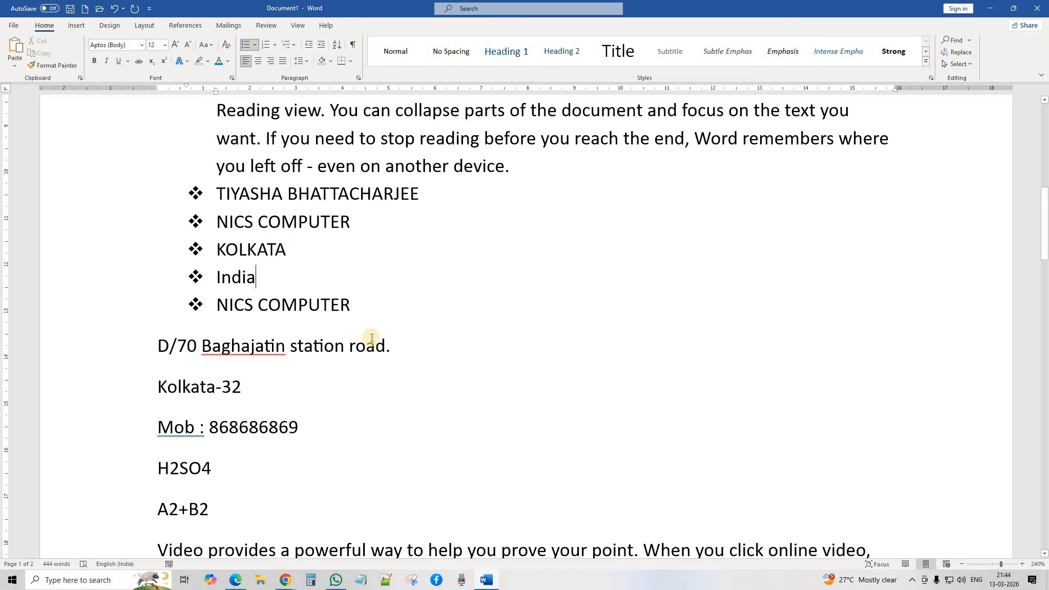
Step: Give the three address and phone lines check-mark bullets
scroll(140, 329, down, 2)
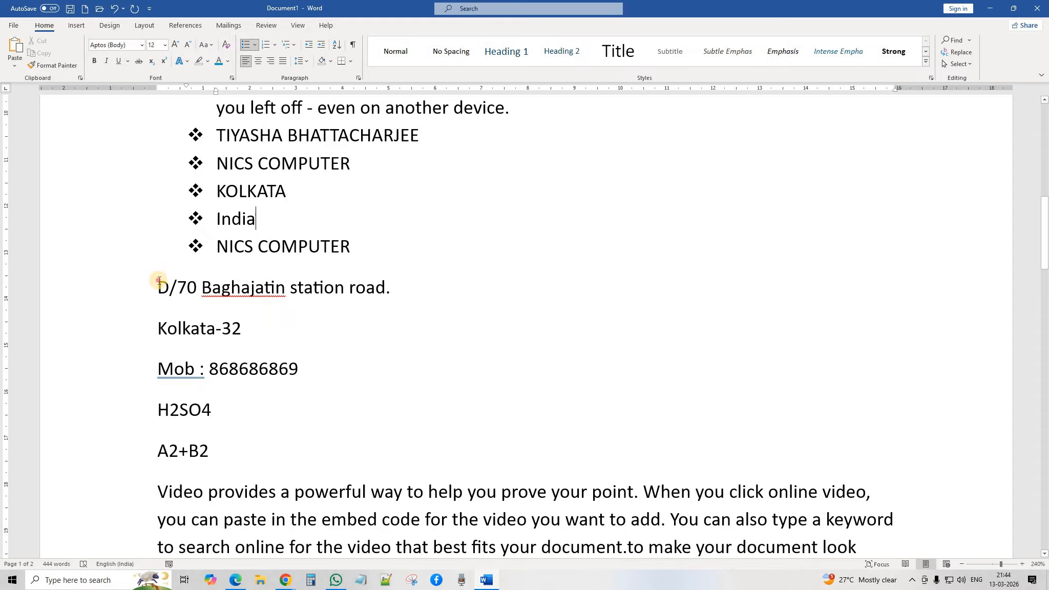
drag(159, 280, 304, 368)
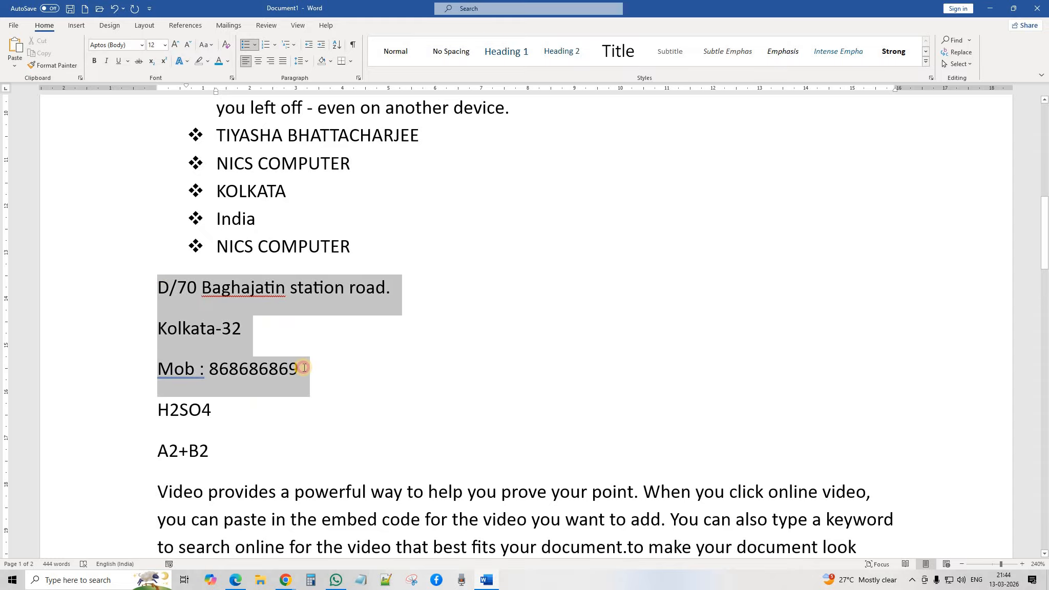
click(255, 45)
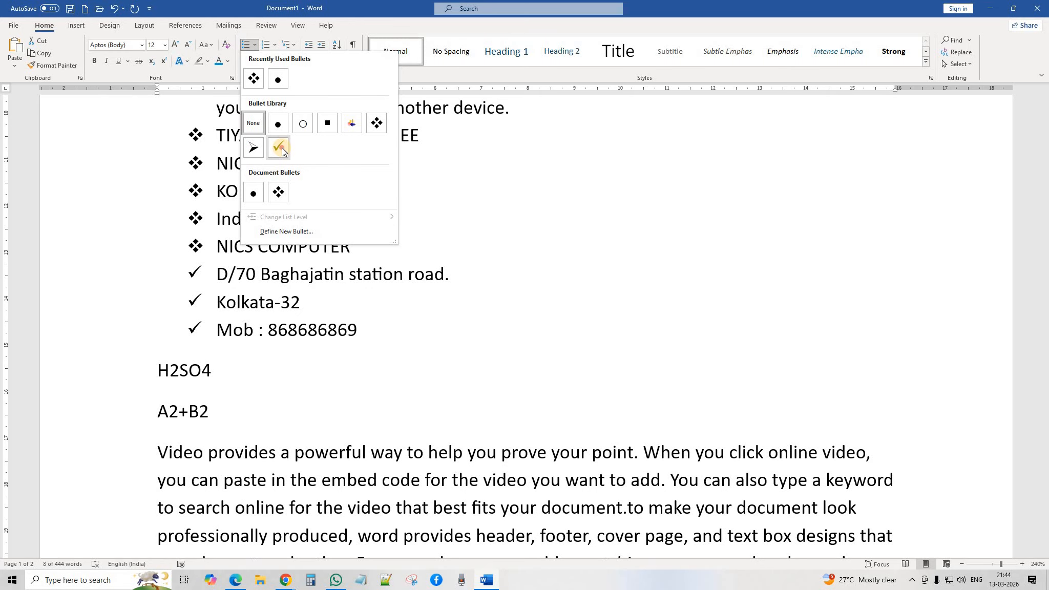
click(281, 148)
click(489, 286)
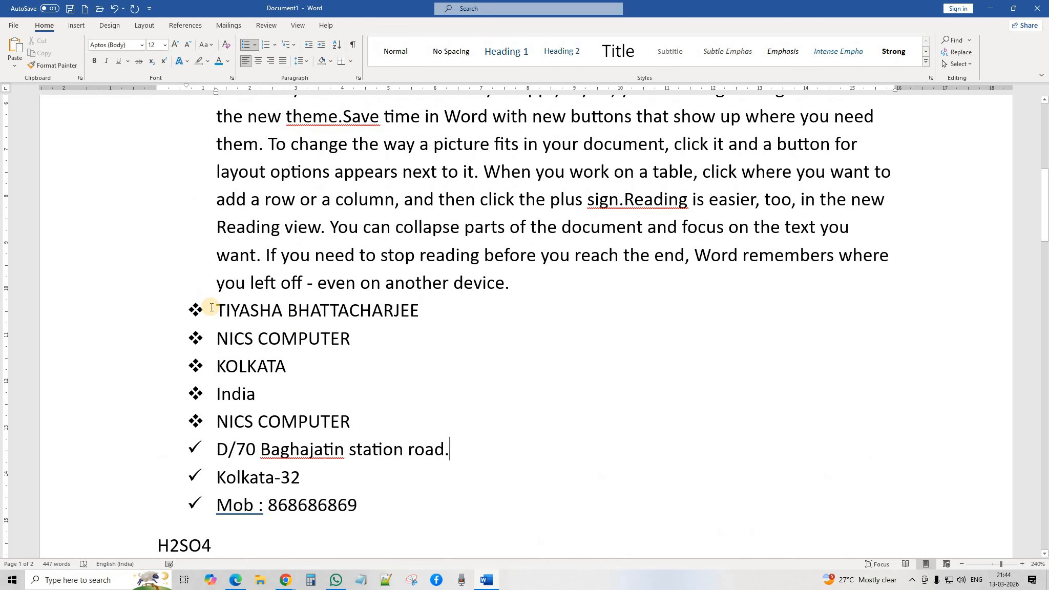
scroll(329, 317, down, 2)
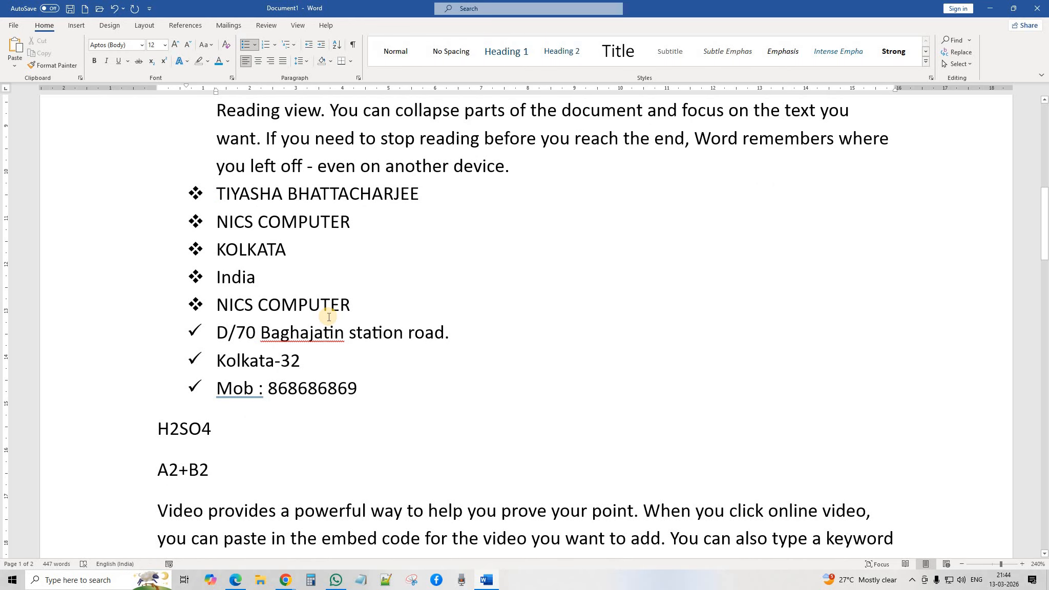
Step: Number the whole contact list with I. II. III. Roman numerals
drag(361, 392, 217, 196)
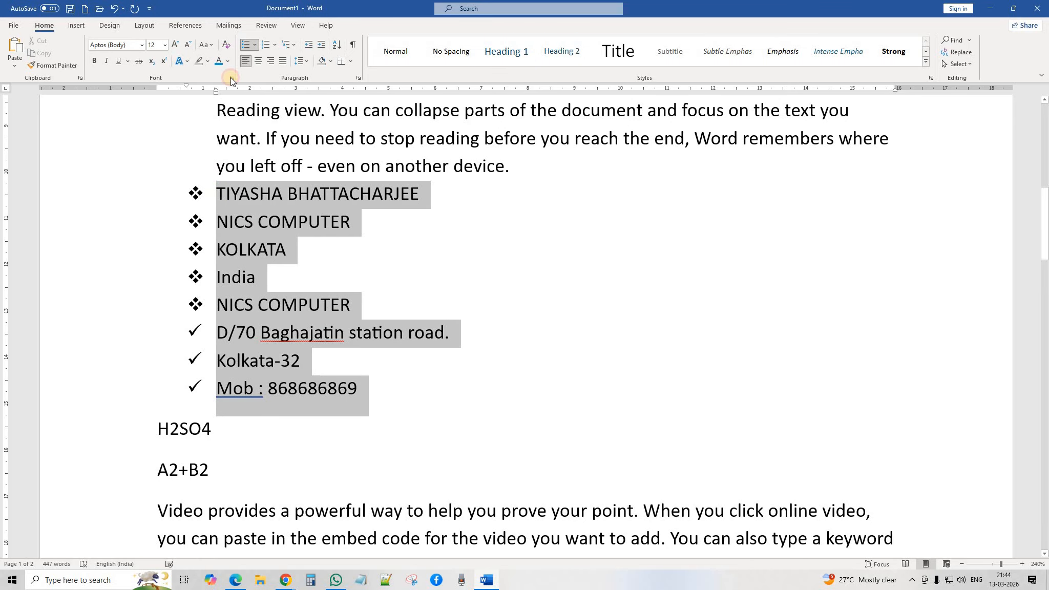
click(265, 45)
scroll(256, 257, up, 5)
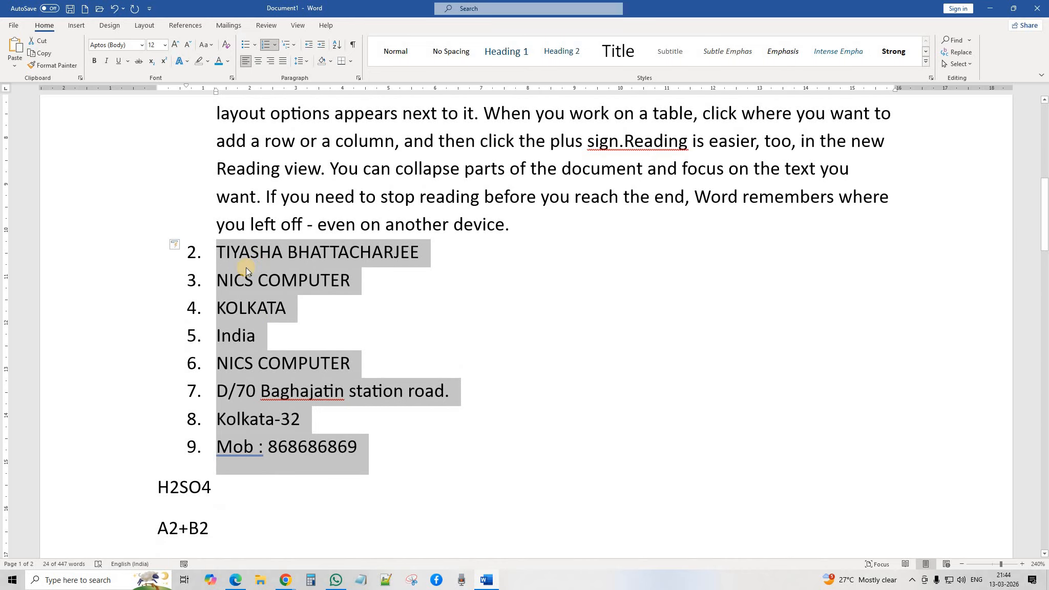
scroll(280, 296, down, 4)
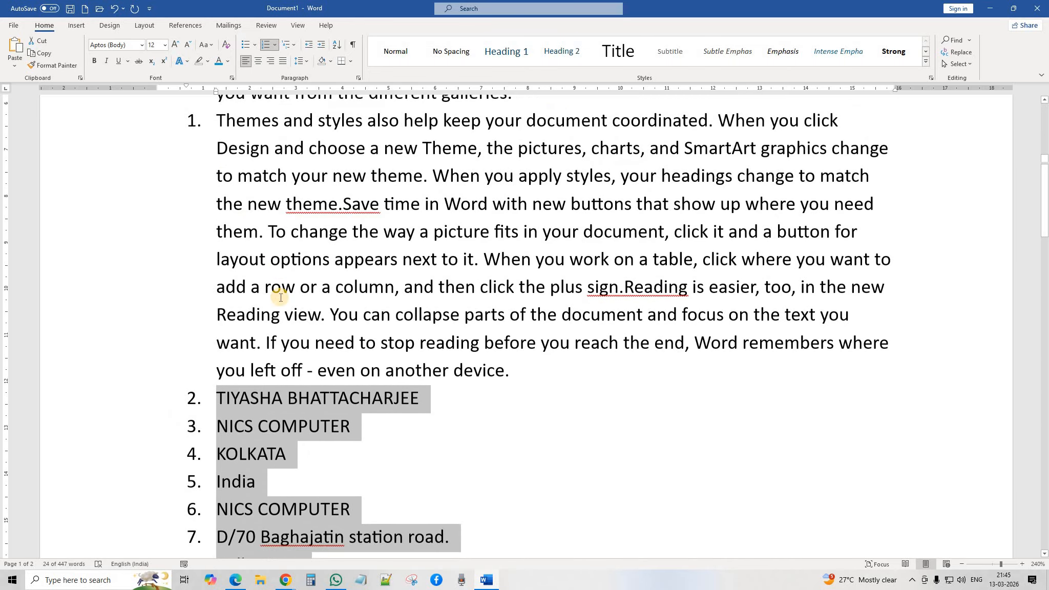
click(275, 45)
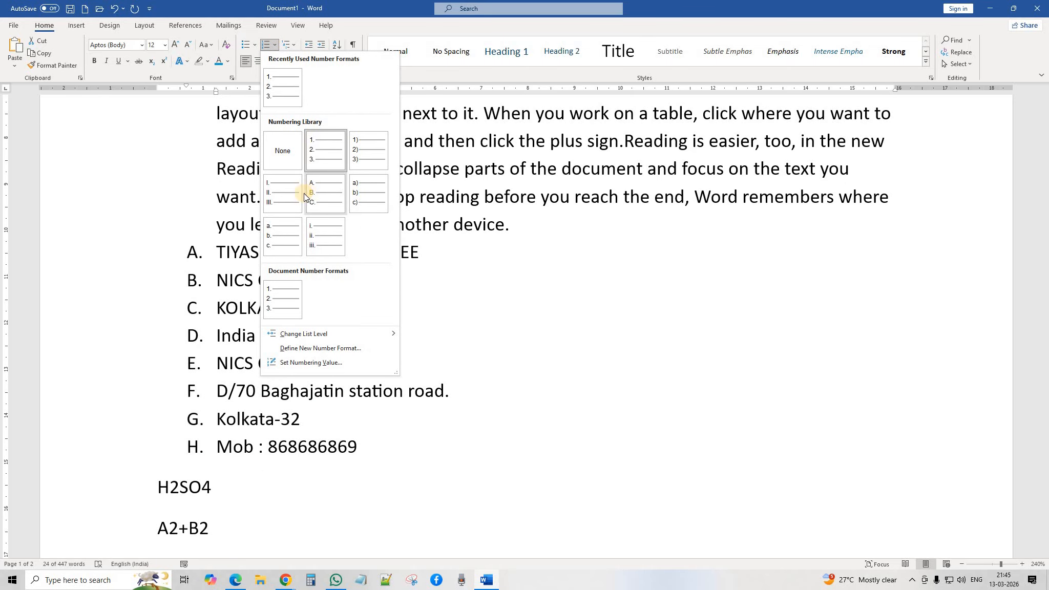
click(277, 194)
Step: Add items 'DFKDHFKHDKF' and 'kdfhkdhfkdhkfhdkf' as IX and X, ending with an unnumbered blank line
click(396, 455)
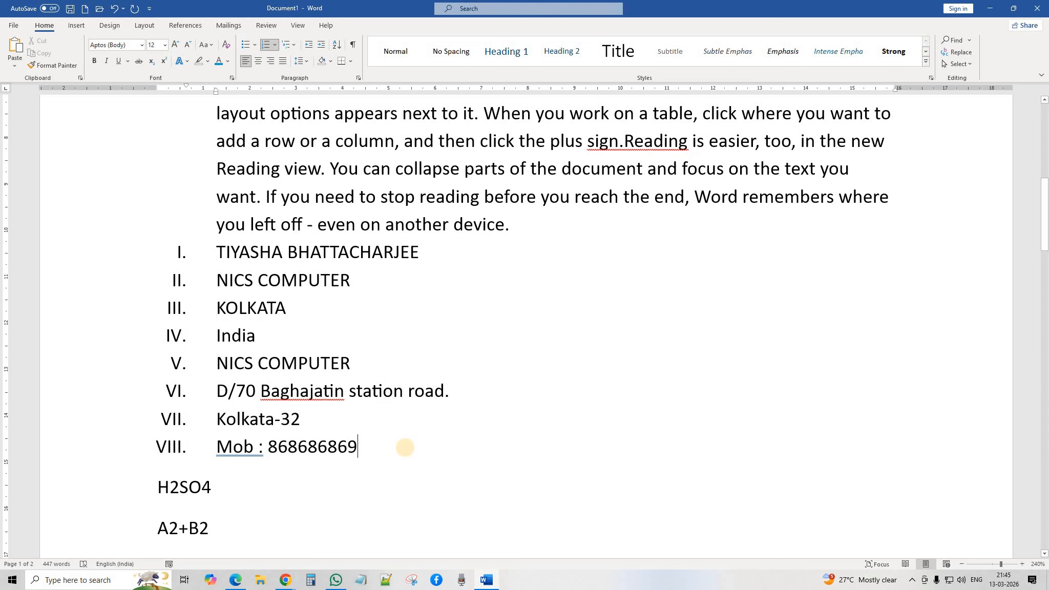
key(Return)
text(DFKDHFKHDKF)
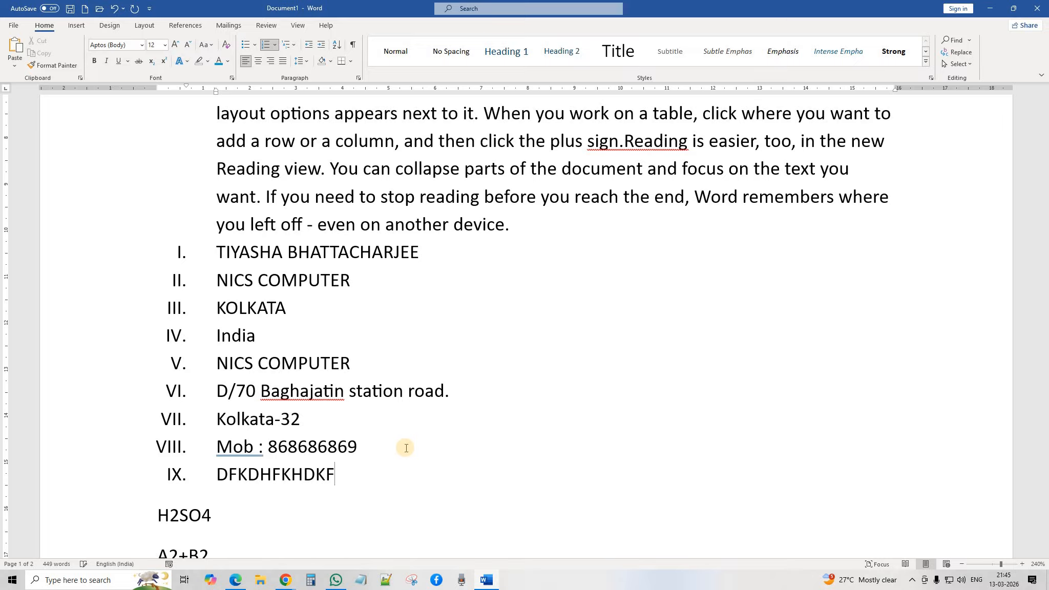
key(Return)
text(kdfhkdhfkdhkfhdkf)
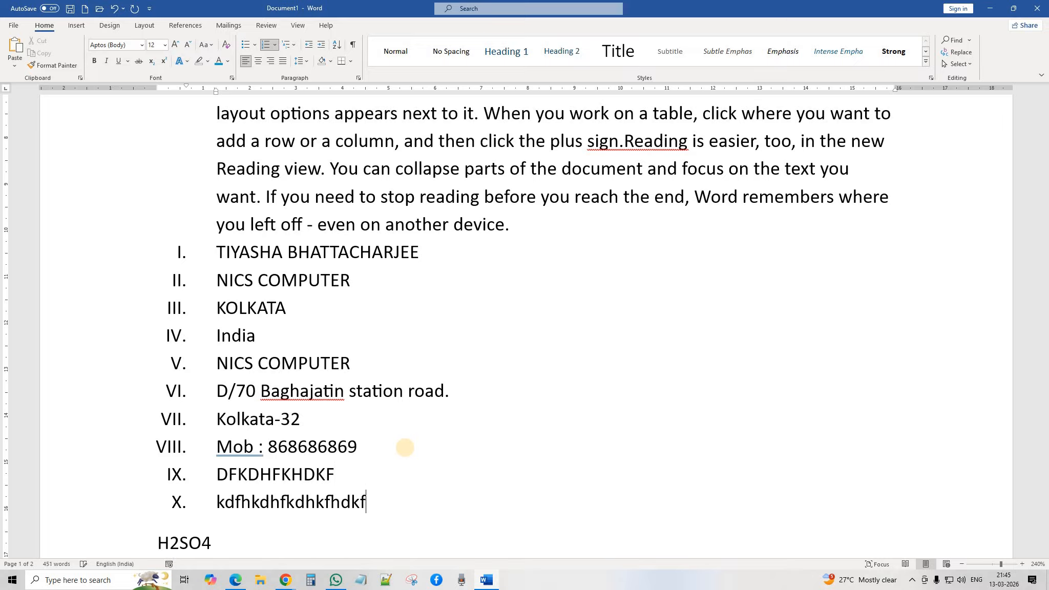
scroll(402, 474, down, 1)
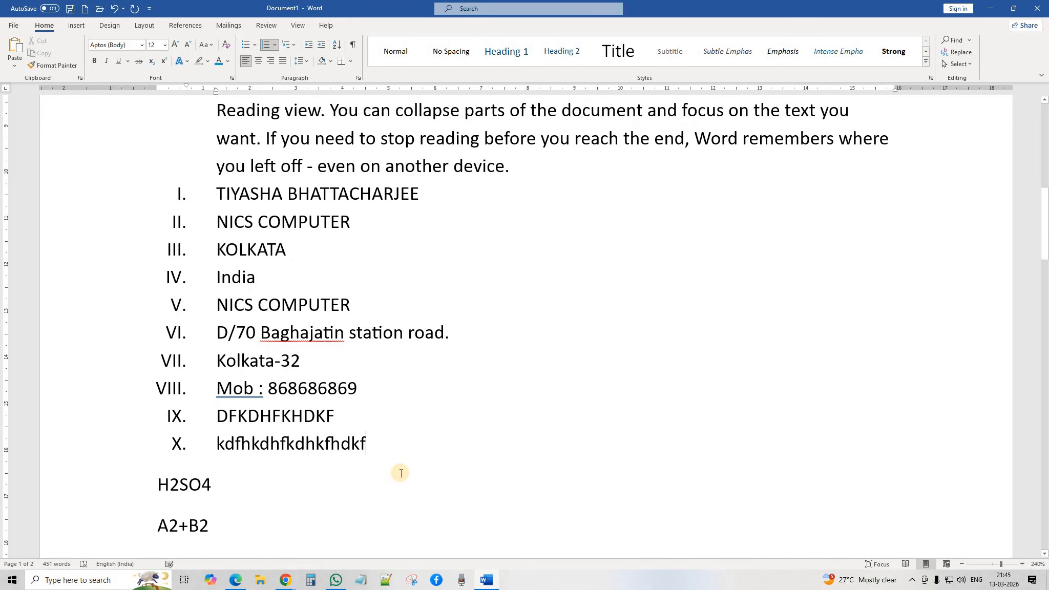
key(Return)
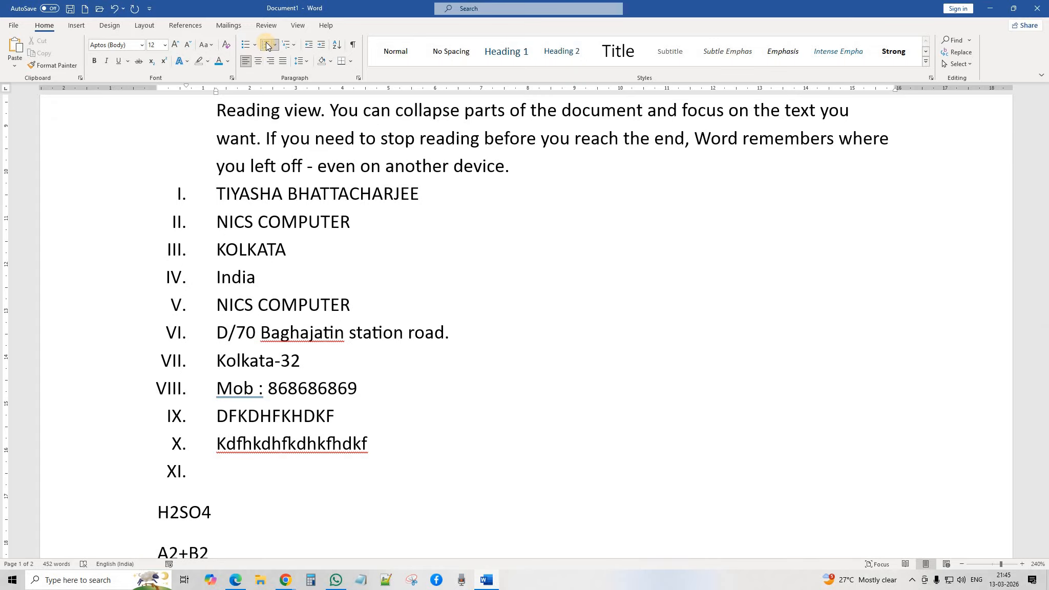
click(266, 46)
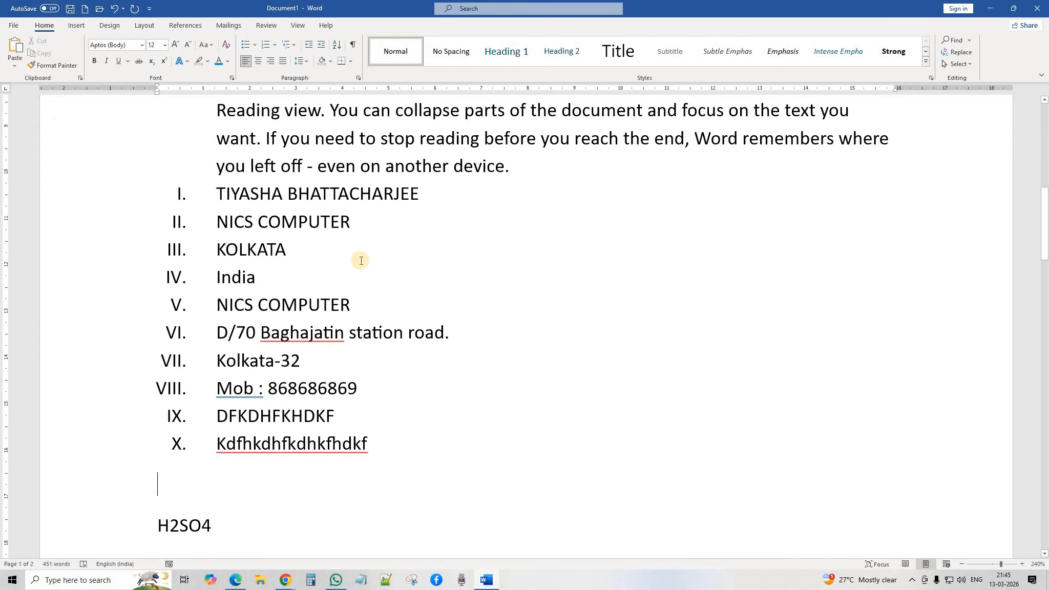
Step: Remove the bullet from the opening Video paragraph and justify it
scroll(361, 261, up, 2)
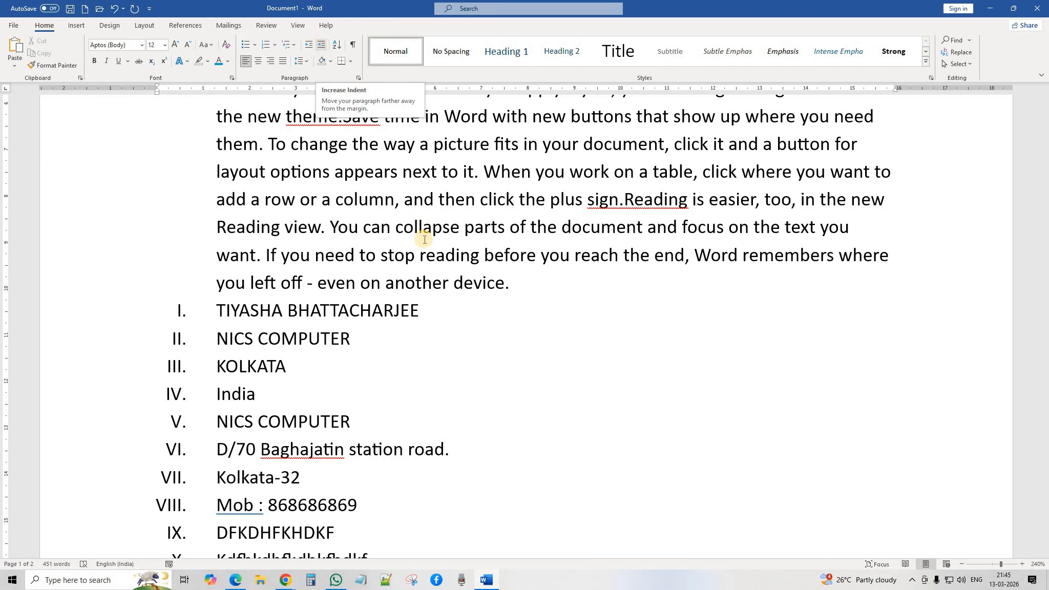
scroll(425, 240, up, 5)
click(384, 241)
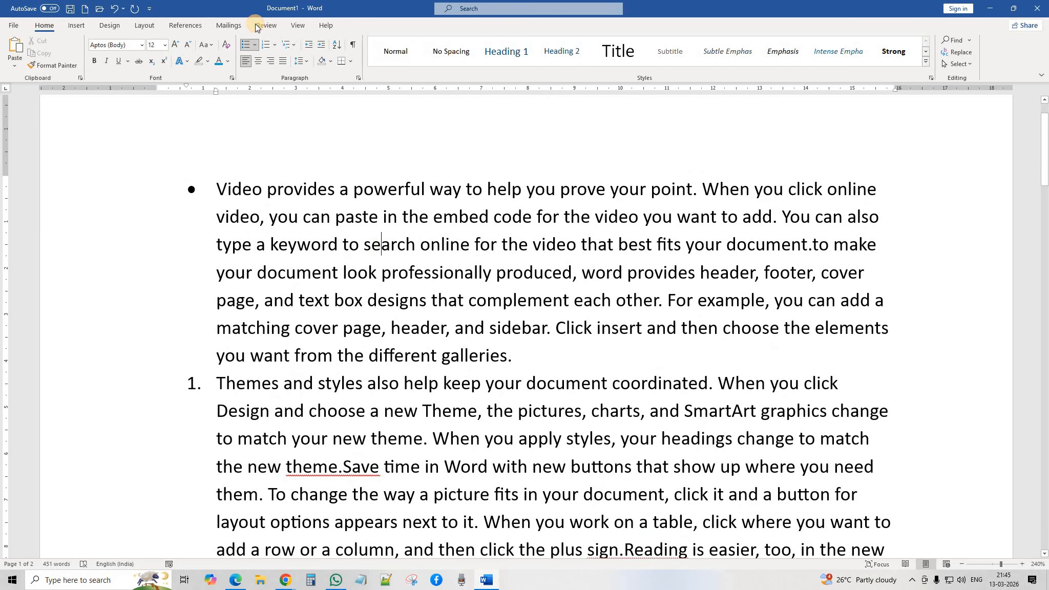
click(246, 45)
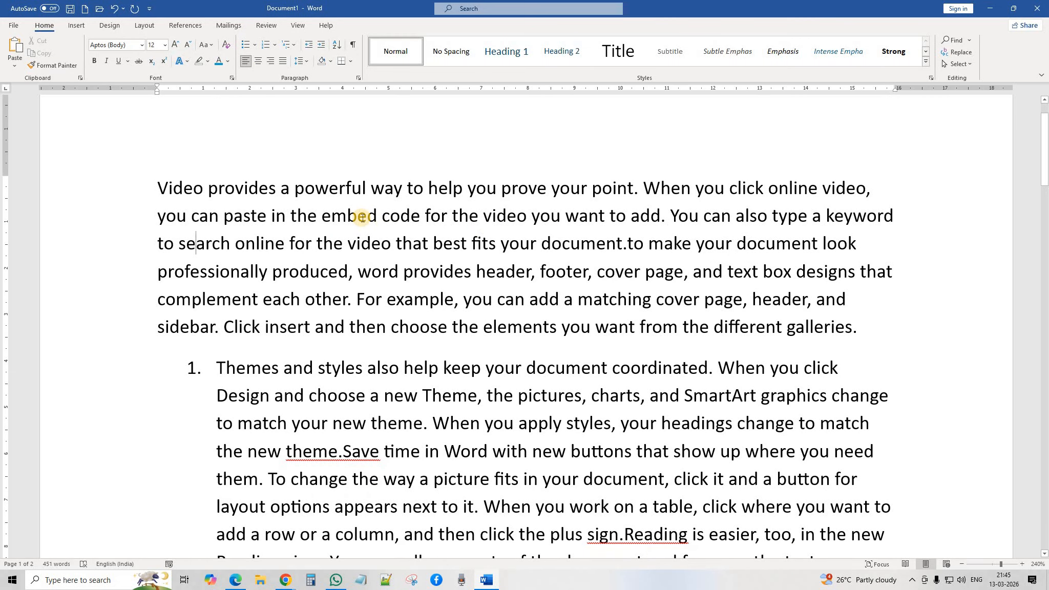
click(286, 63)
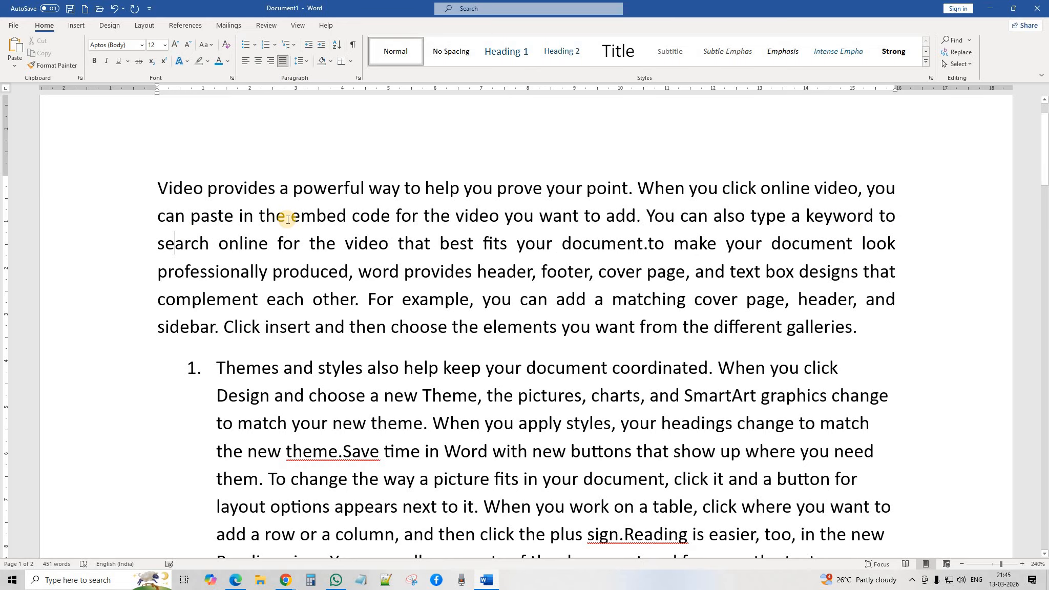
click(320, 45)
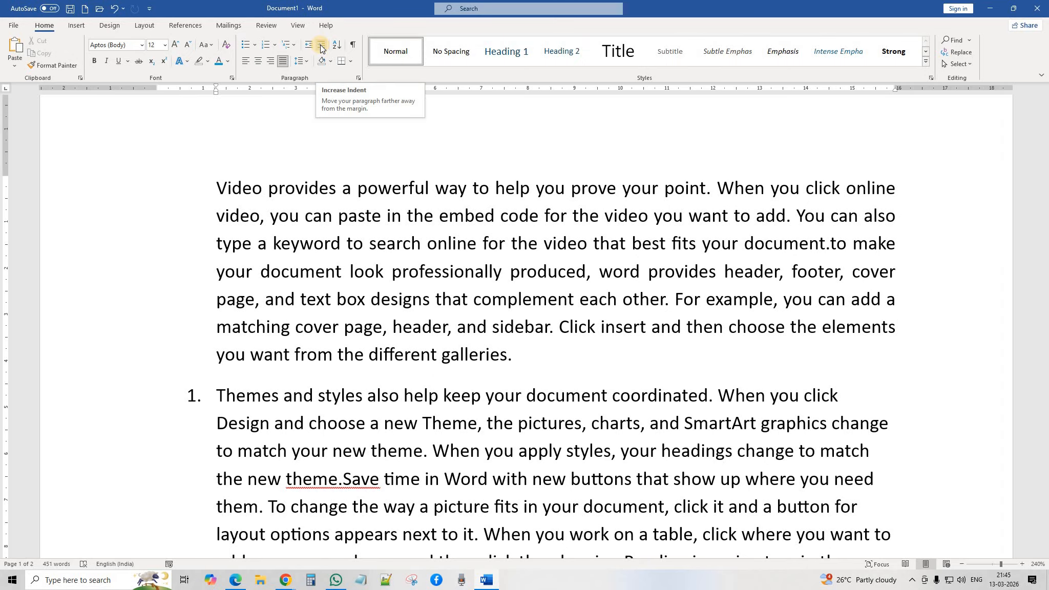
click(321, 46)
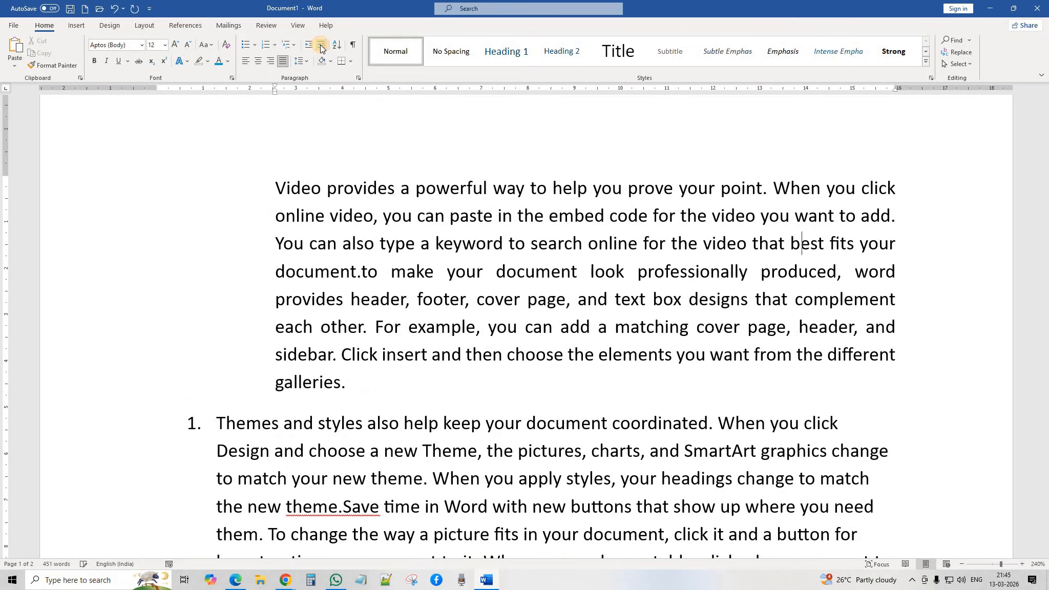
click(320, 46)
click(320, 46)
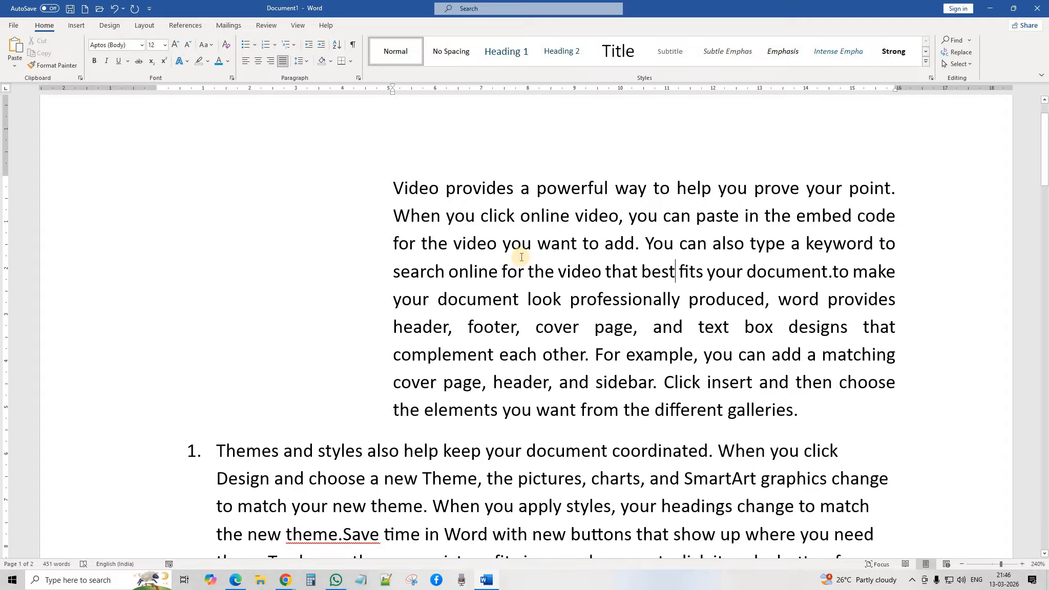
click(321, 49)
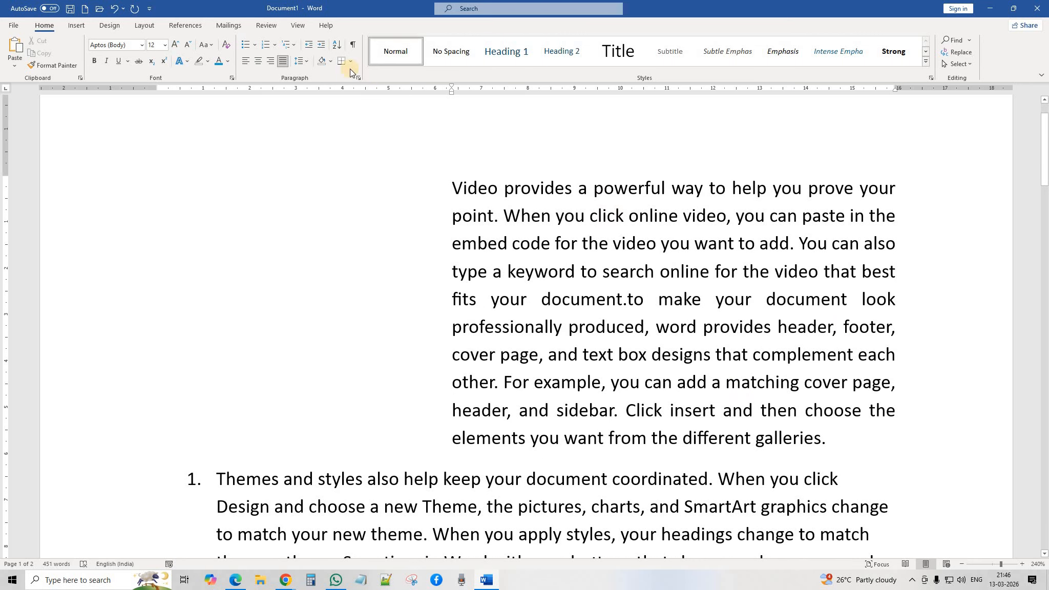
click(310, 47)
click(311, 48)
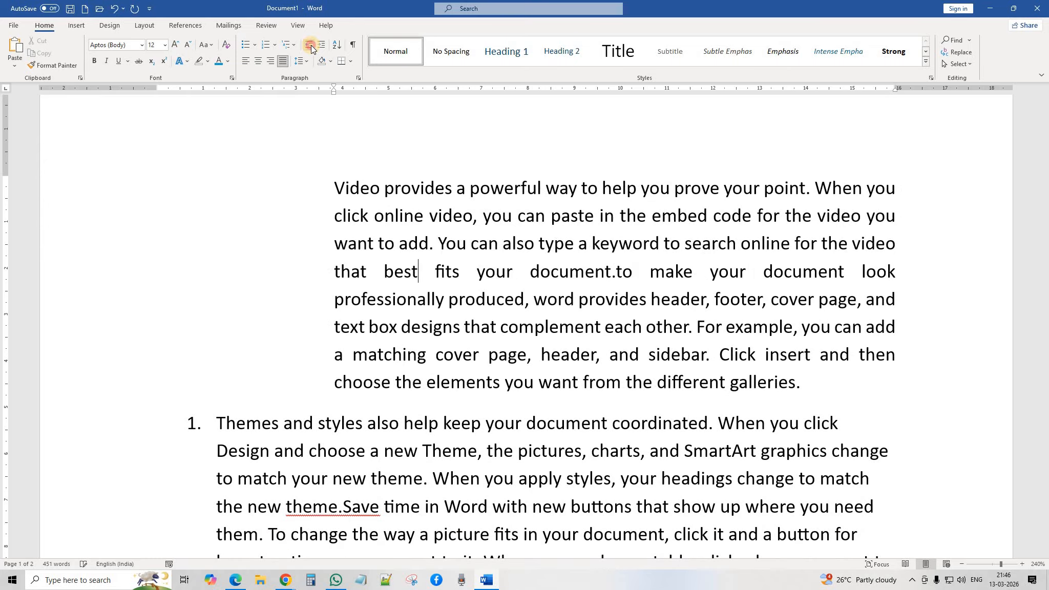
click(311, 47)
click(311, 47)
click(311, 47)
click(311, 47)
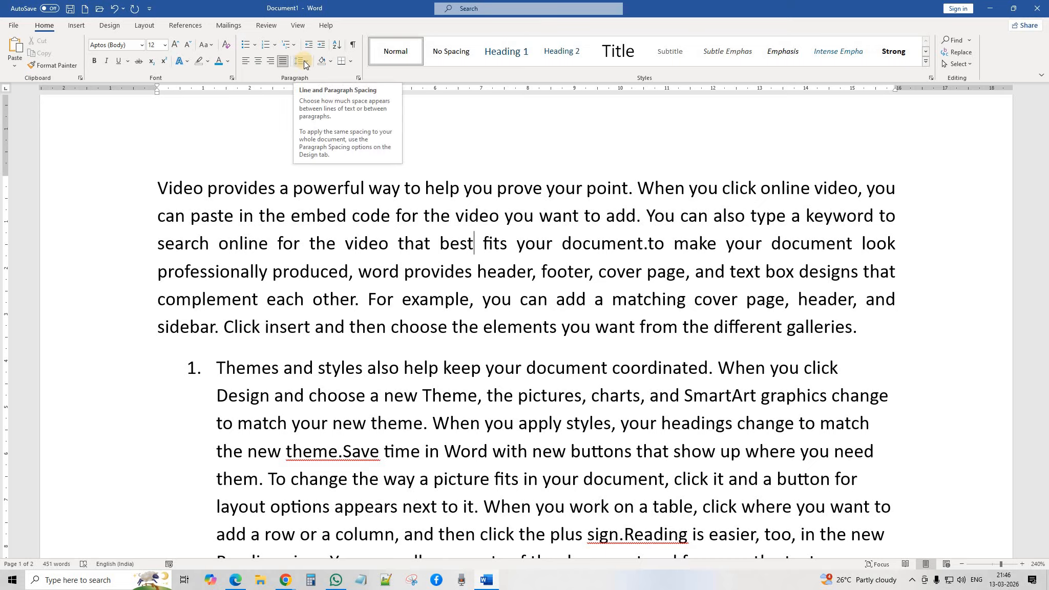
Step: Take the numbering off the Themes paragraph, then bring up line spacing choices for the Video paragraph
click(327, 396)
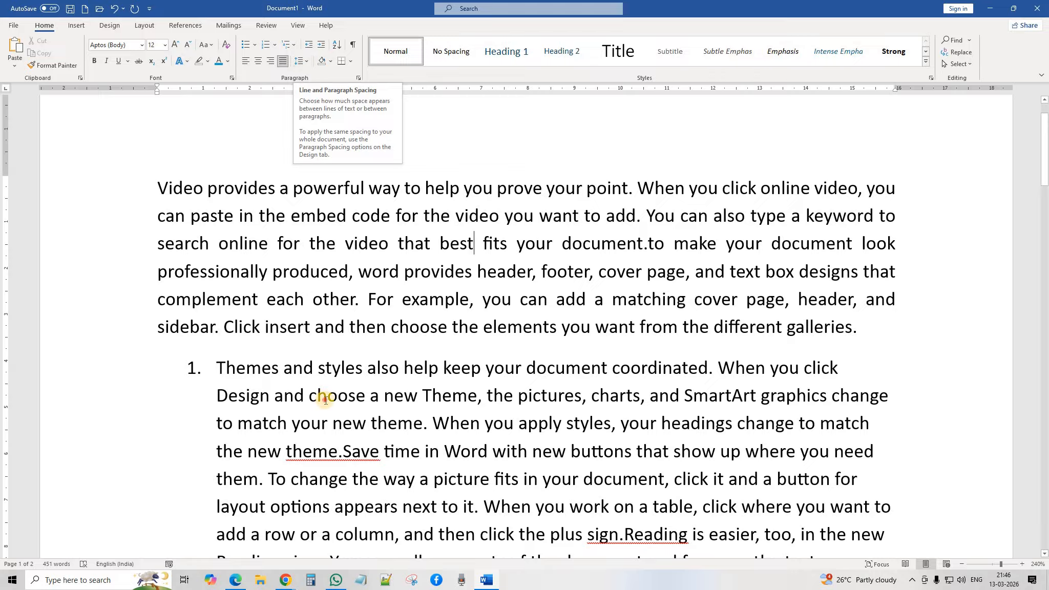
click(262, 44)
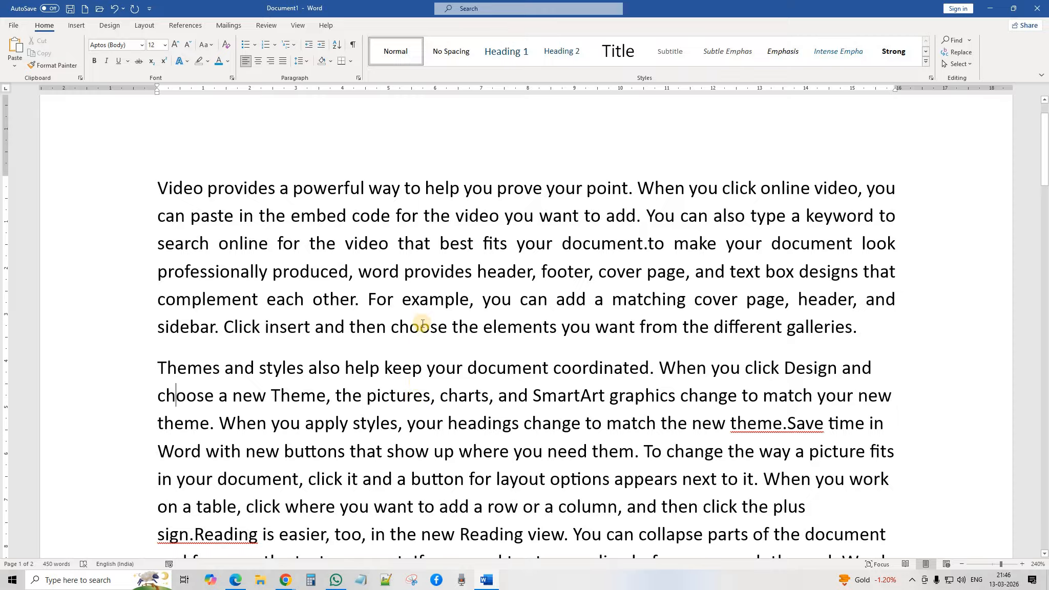
click(440, 272)
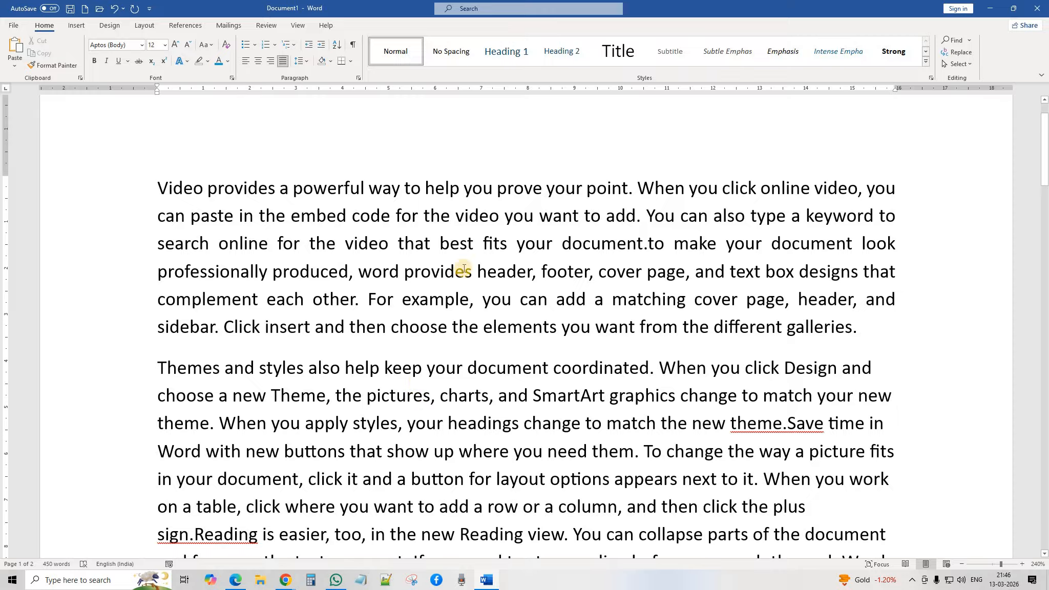
scroll(484, 402, down, 2)
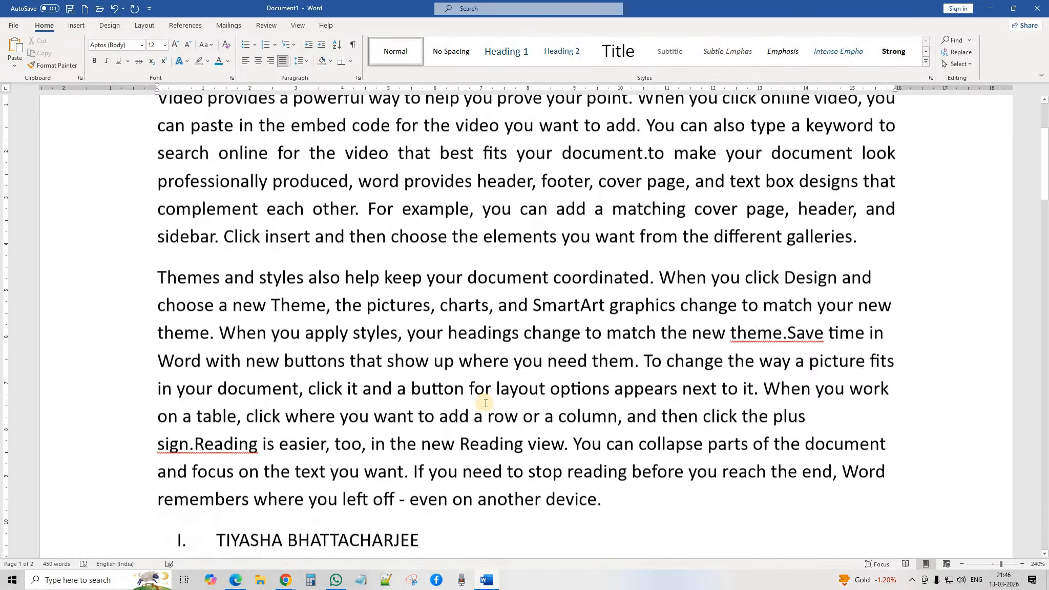
scroll(484, 402, down, 11)
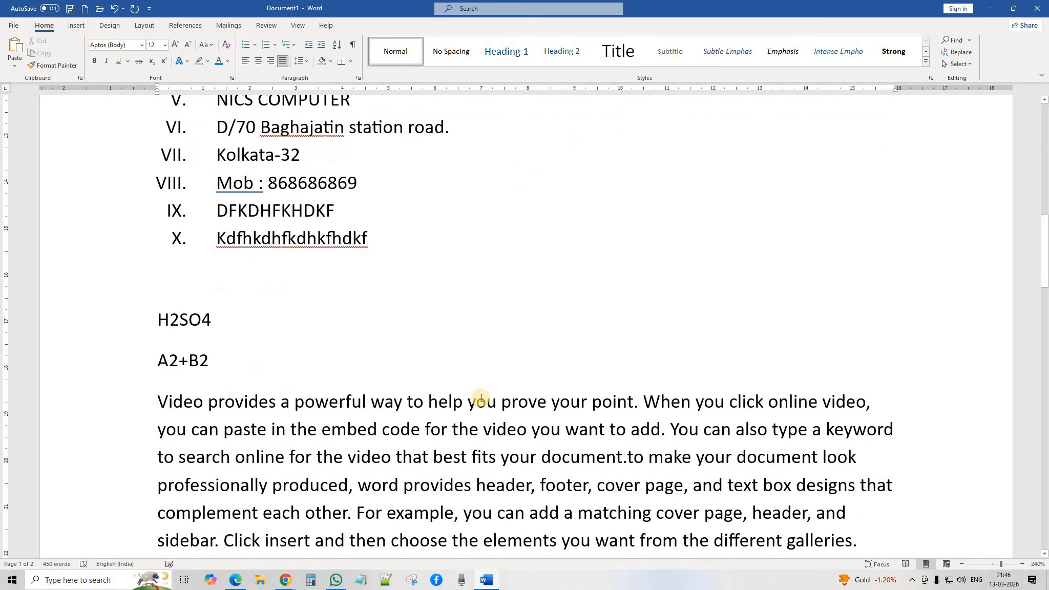
scroll(343, 242, up, 13)
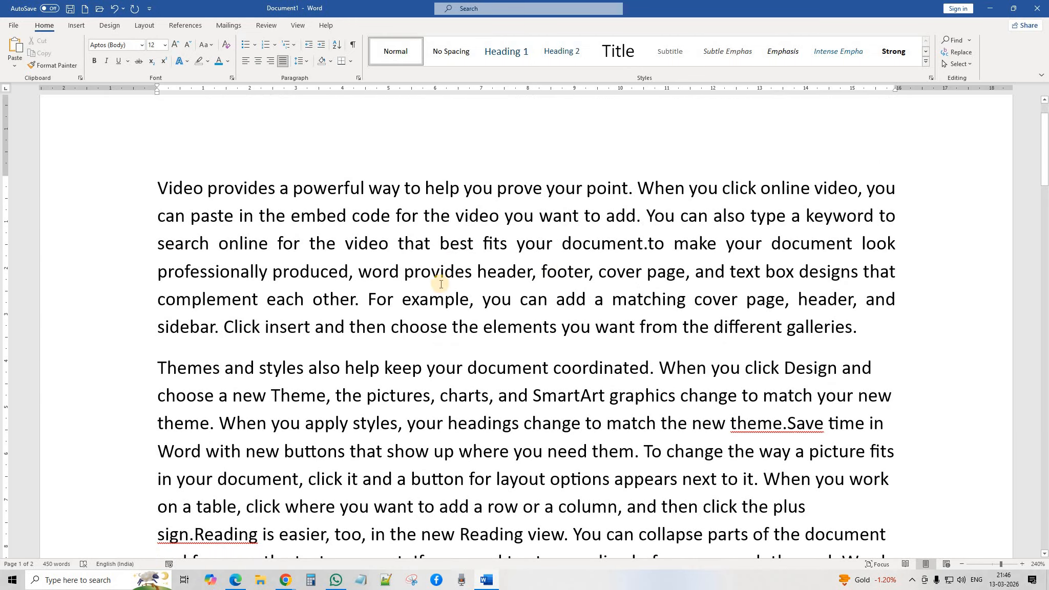
click(492, 244)
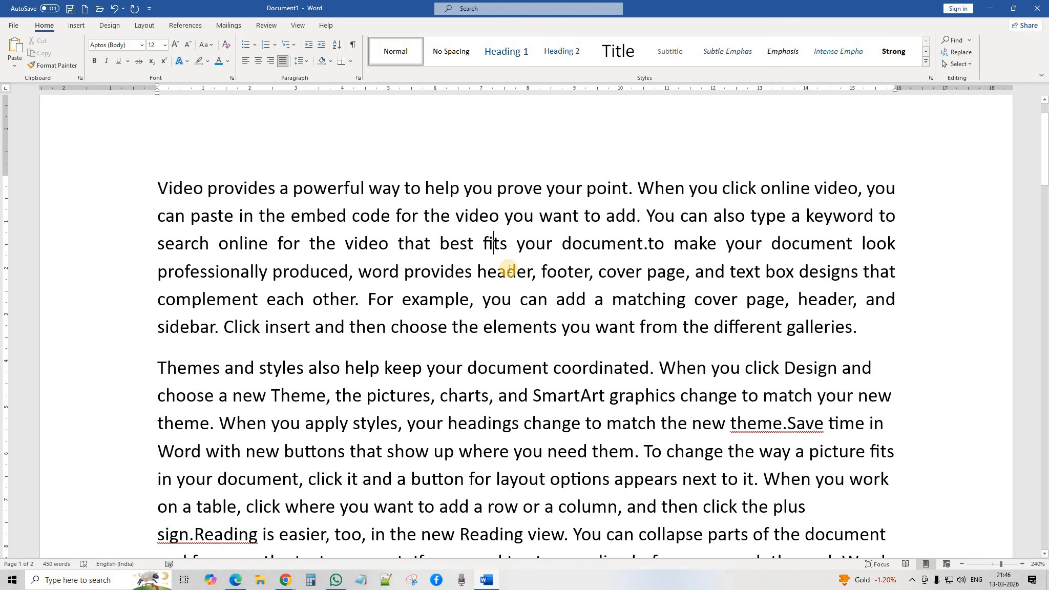
click(306, 63)
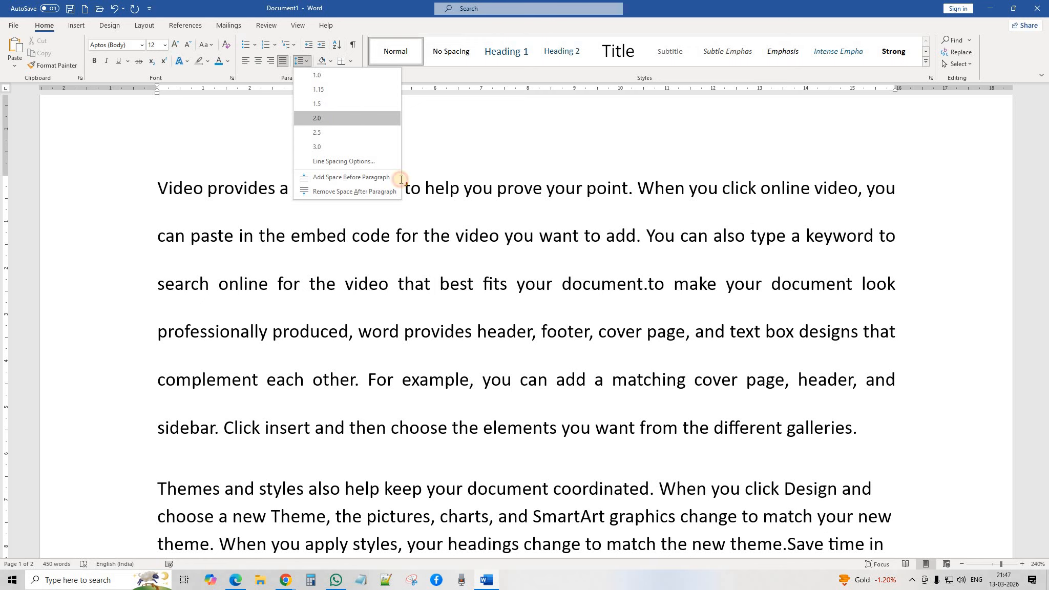
Step: Set the opening Video paragraph's line spacing to 1.5
click(343, 118)
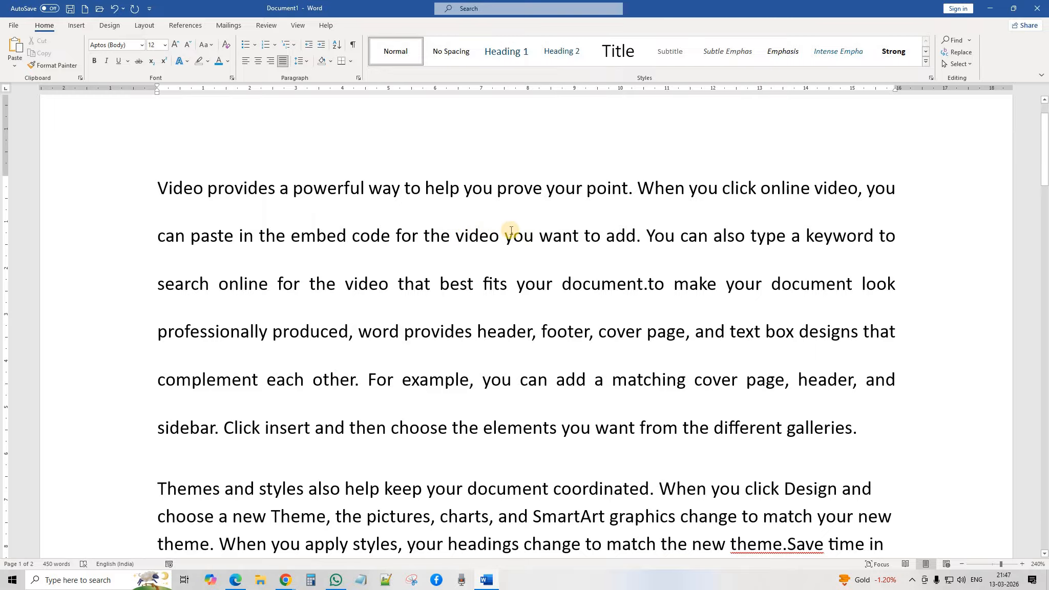
click(301, 62)
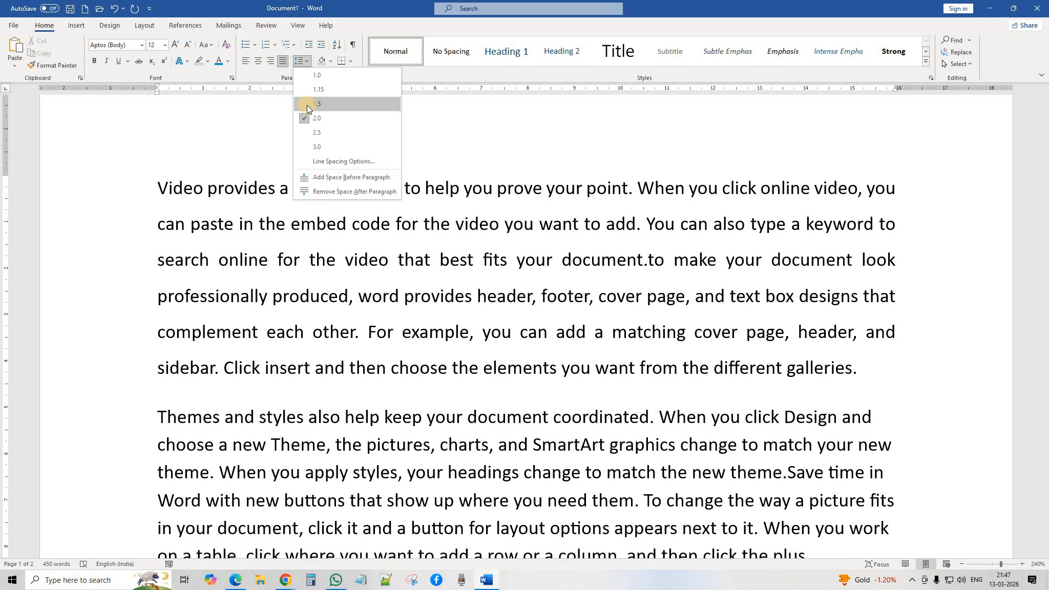
click(306, 104)
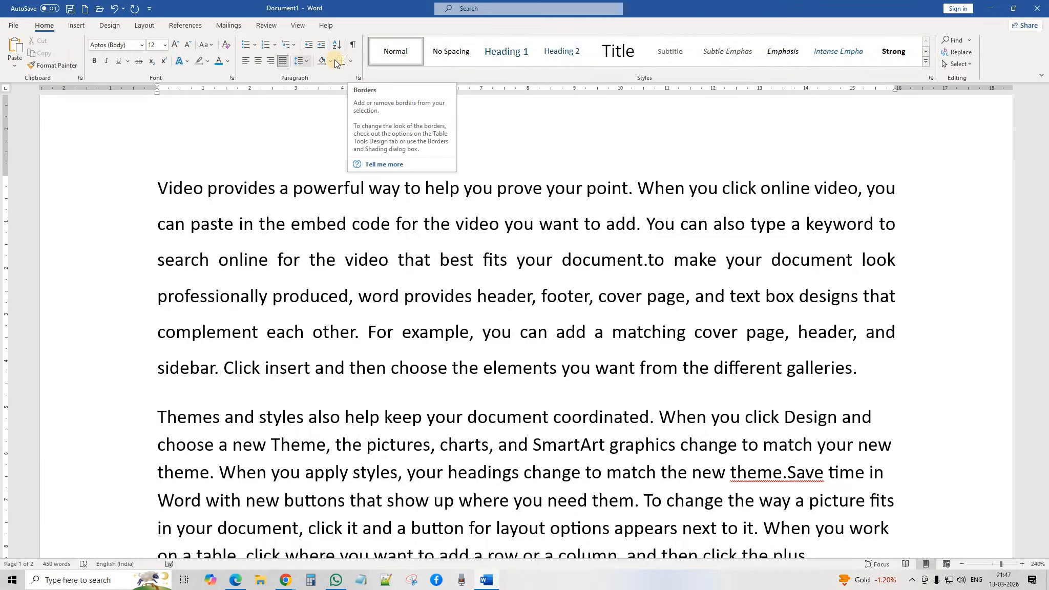
Step: Shade the justified Video paragraph dark green so its text shows white
scroll(468, 306, down, 1)
scroll(468, 306, up, 1)
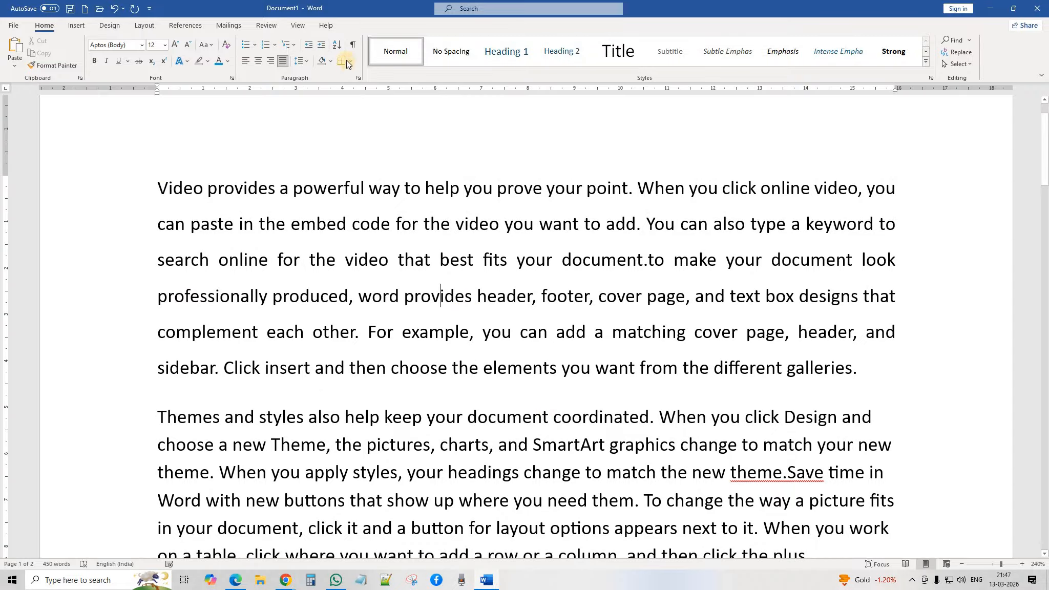
click(331, 63)
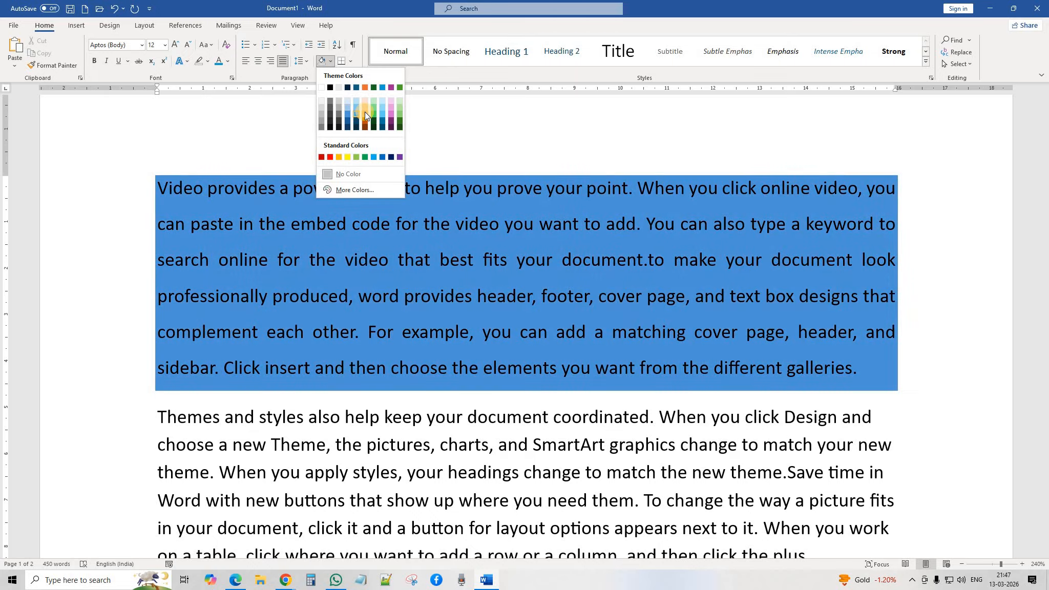
click(331, 62)
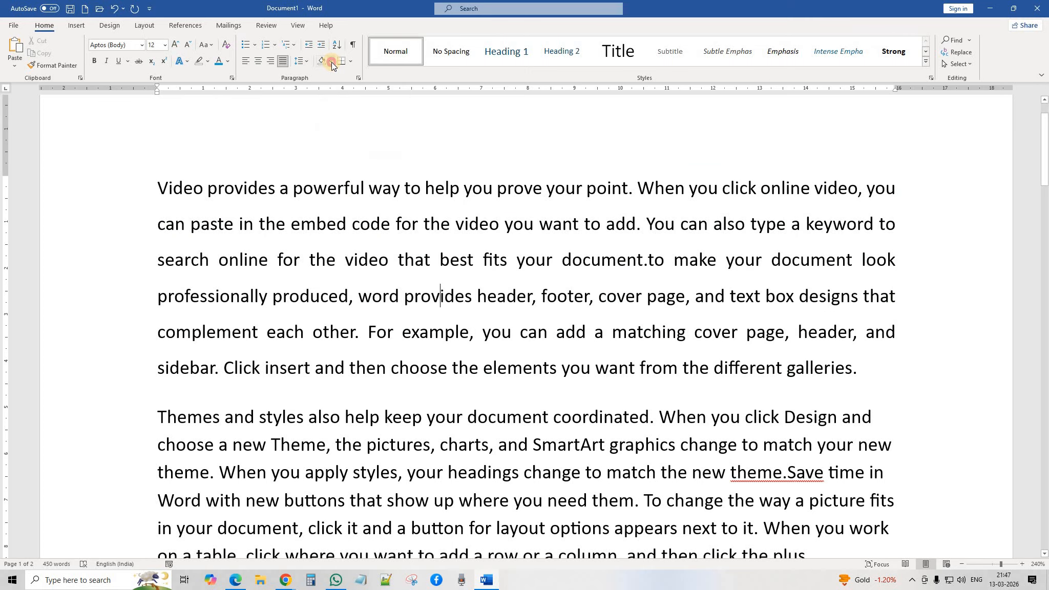
click(331, 62)
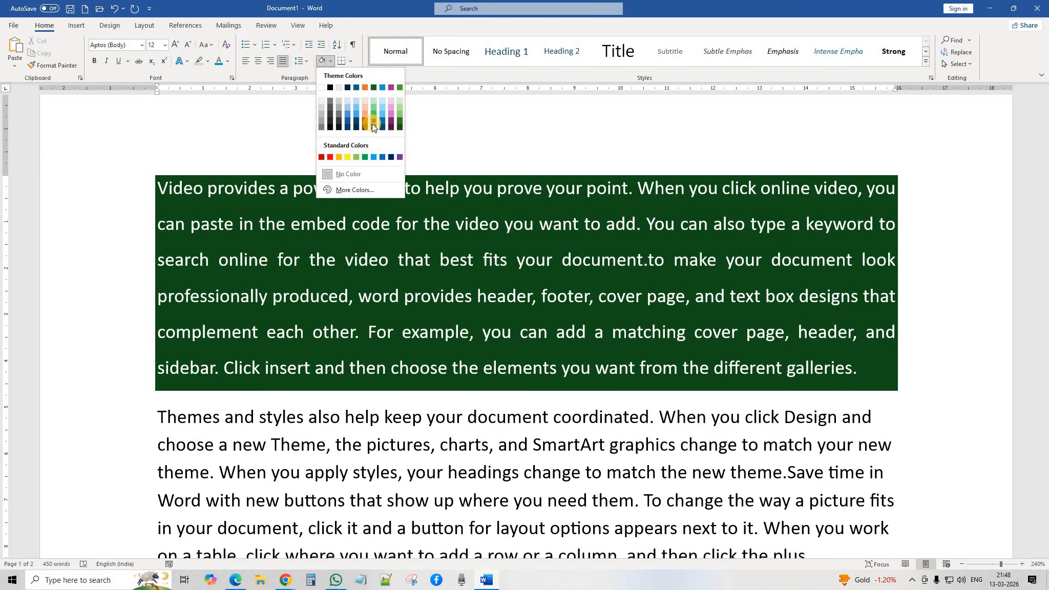
click(372, 124)
scroll(482, 378, down, 1)
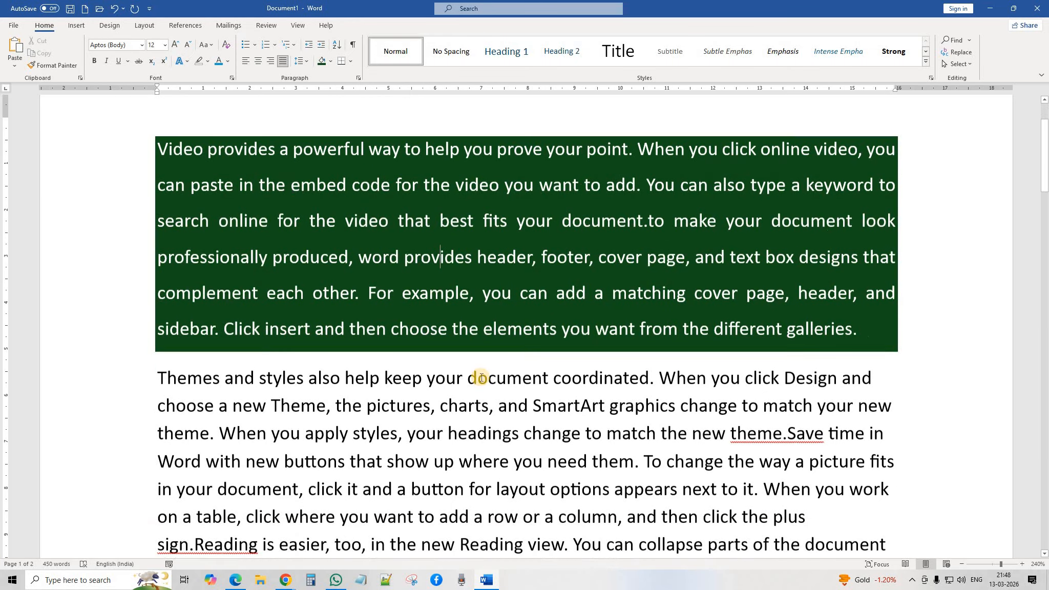
scroll(482, 378, up, 1)
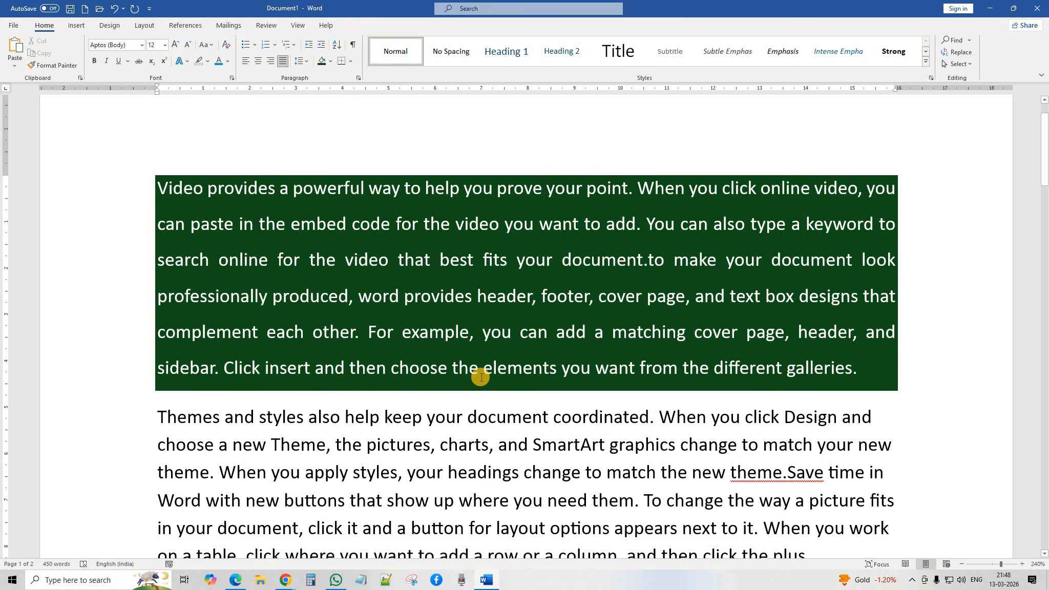
scroll(481, 378, down, 8)
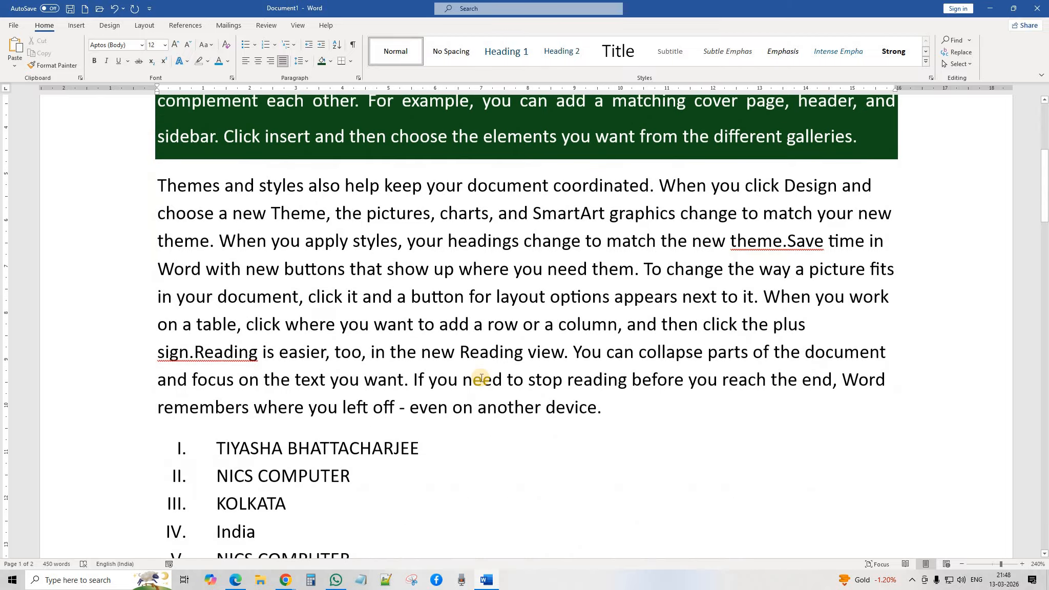
Step: Shade the first Roman-numeral list item light orange
click(365, 235)
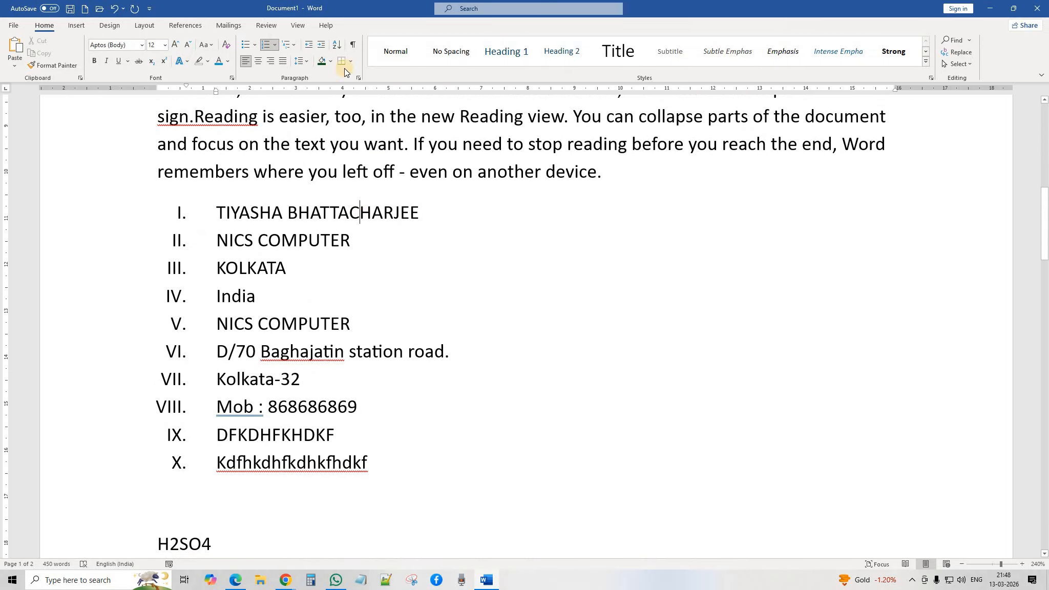
click(331, 61)
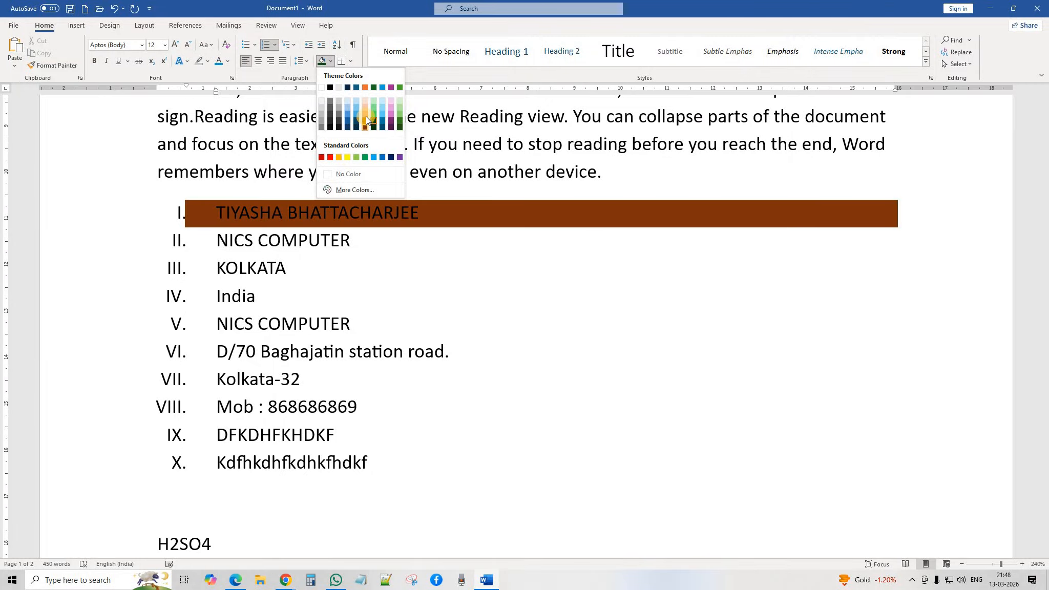
click(468, 290)
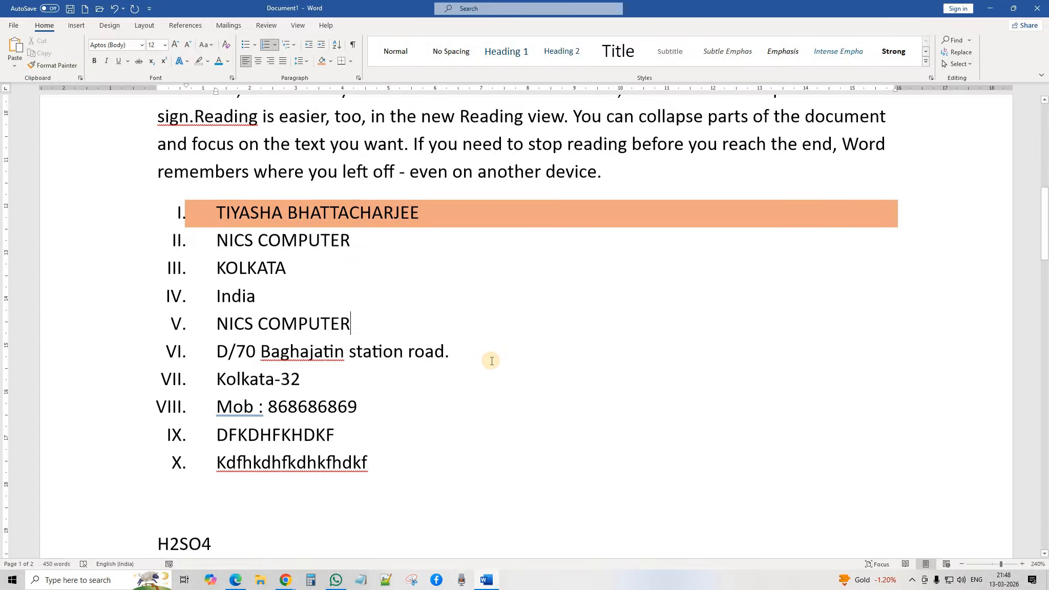
scroll(481, 351, down, 5)
Step: Shade the pasted Video paragraph below A2+B2 light green
click(439, 286)
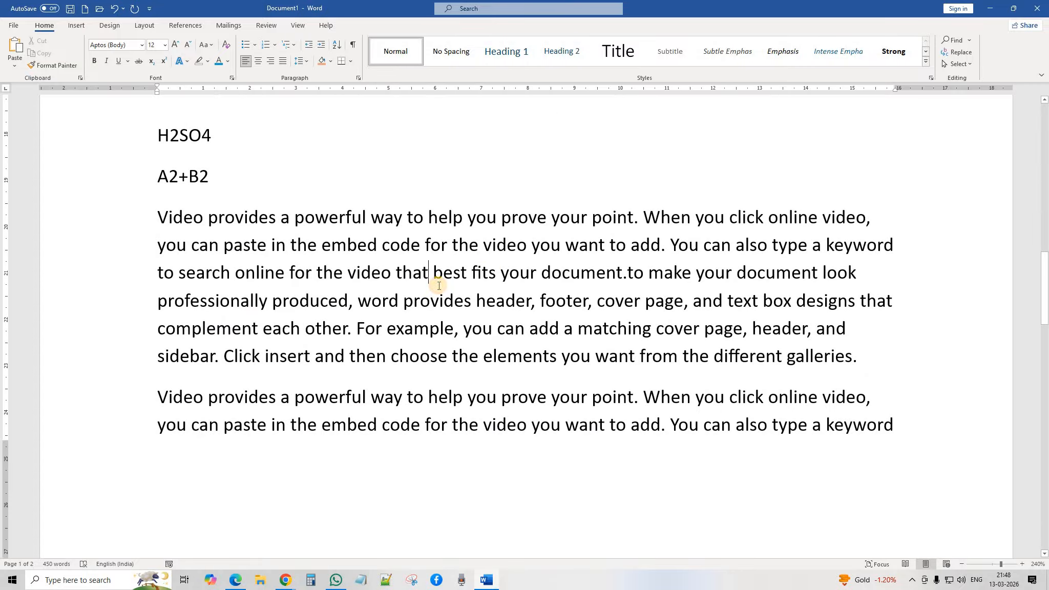
click(329, 61)
click(372, 106)
scroll(460, 301, up, 10)
scroll(460, 301, up, 5)
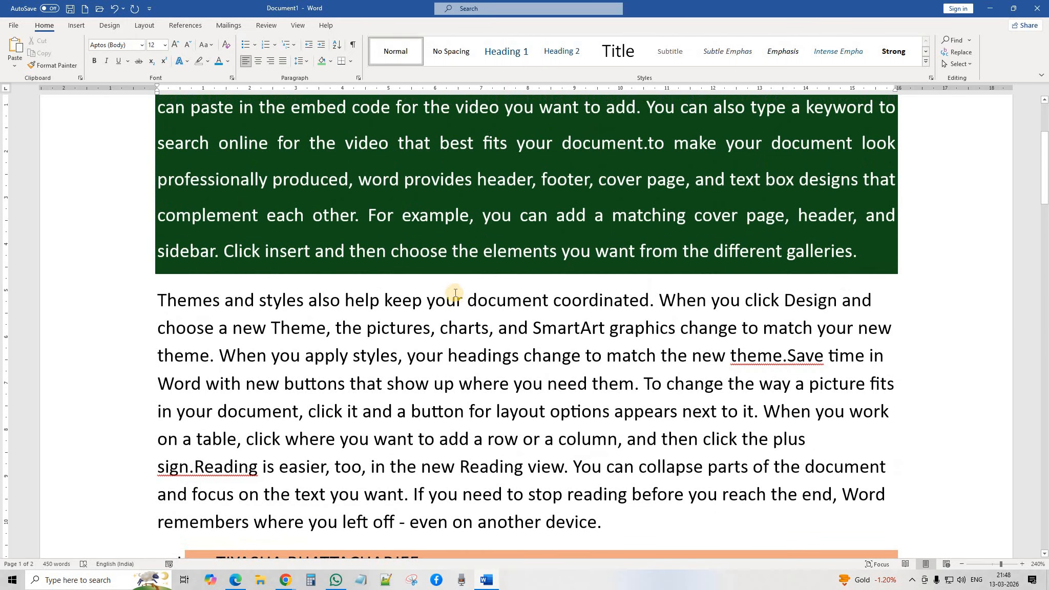
scroll(457, 300, down, 4)
scroll(454, 293, up, 5)
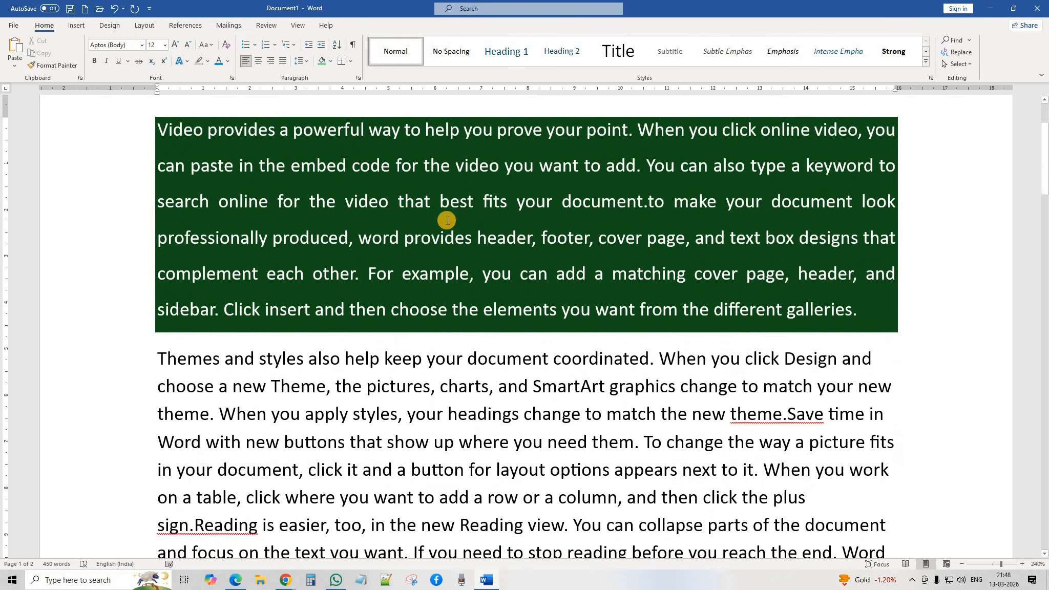
Step: Set the shading of both Video paragraphs to No Color
click(447, 218)
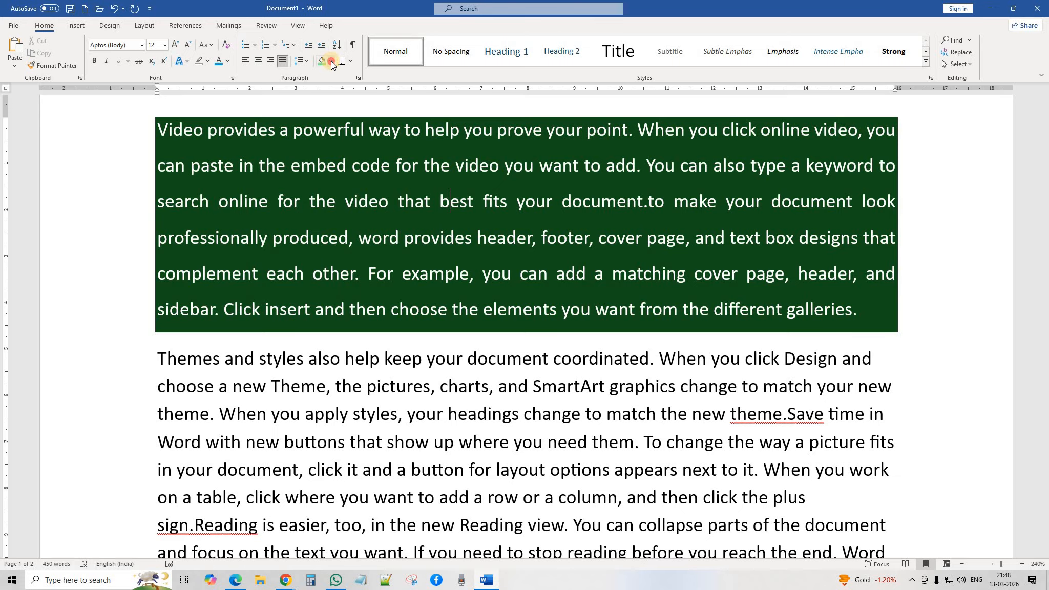
click(330, 61)
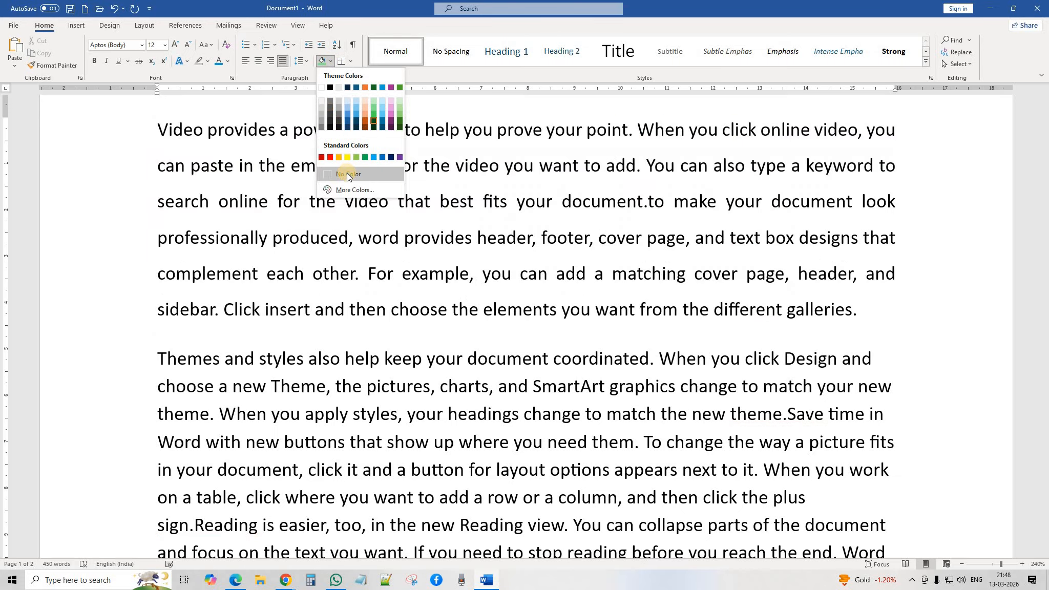
click(347, 174)
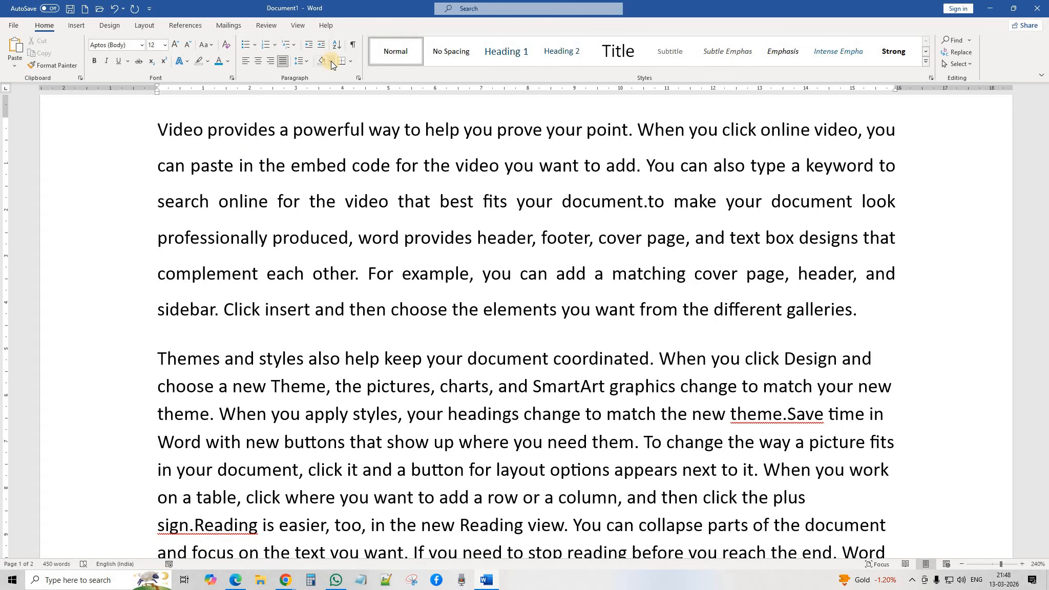
scroll(491, 352, down, 4)
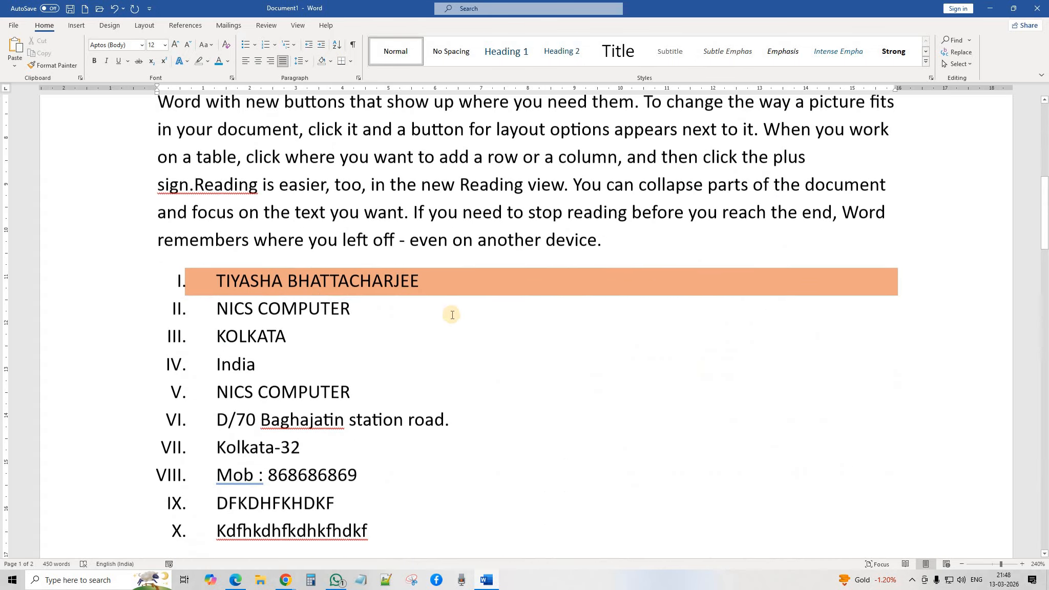
click(444, 270)
scroll(476, 290, down, 5)
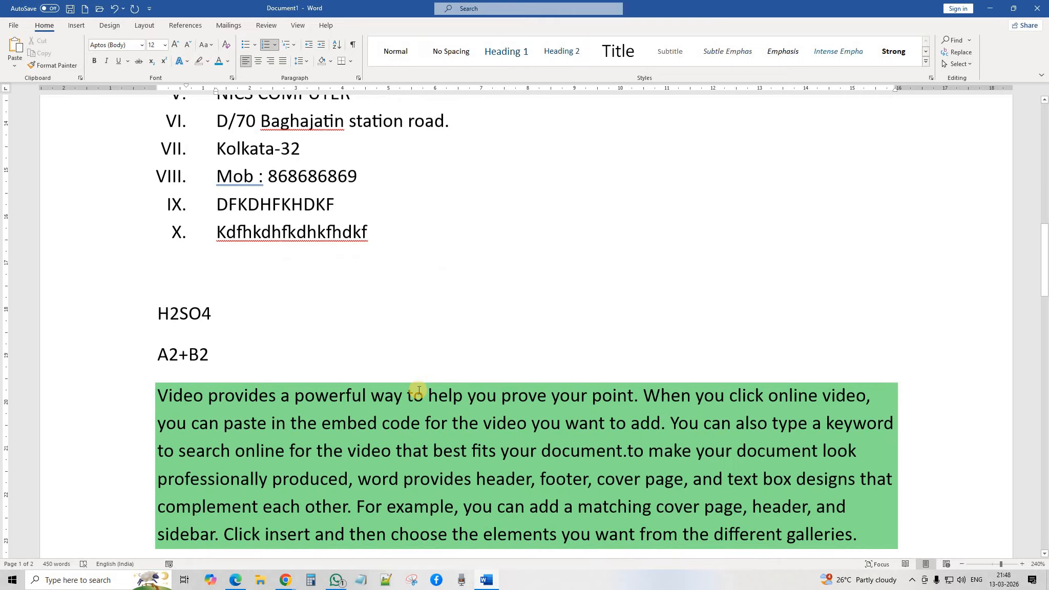
click(444, 433)
click(331, 61)
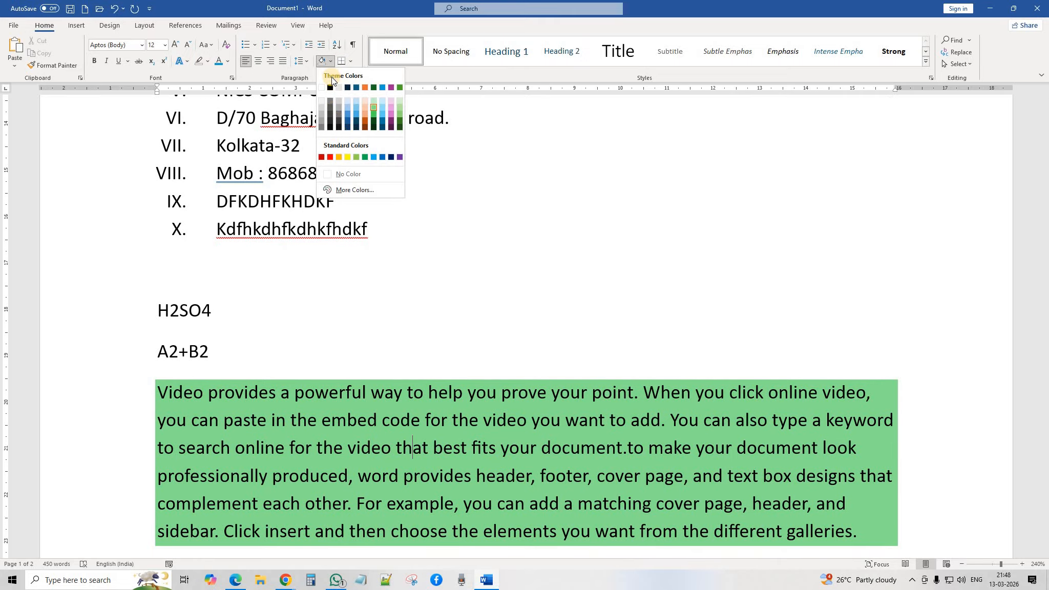
click(342, 173)
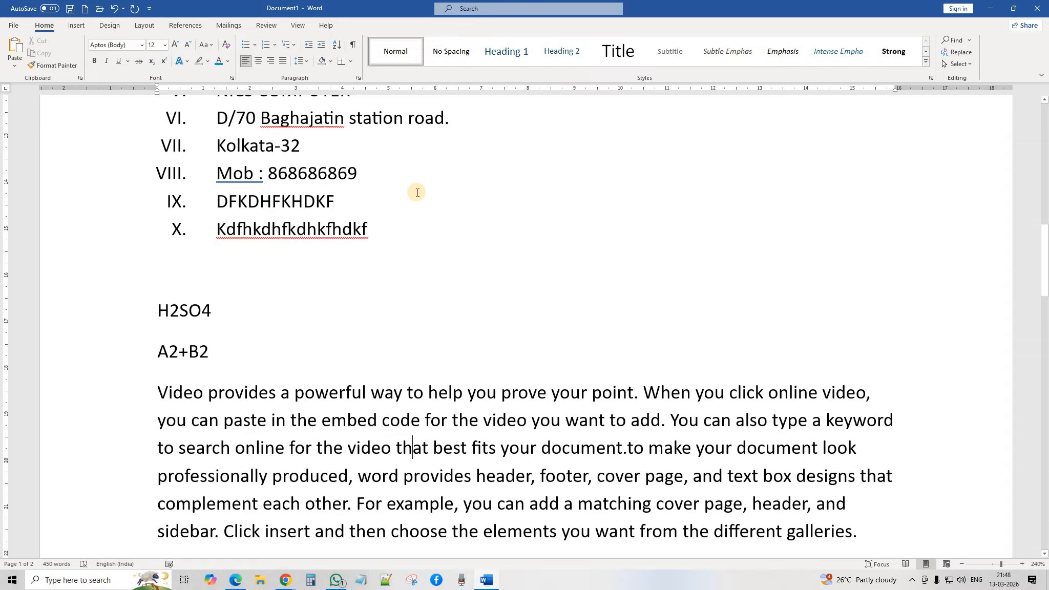
Step: Try top and left borders on the justified Video paragraph, then clear them with No Border
scroll(417, 192, up, 10)
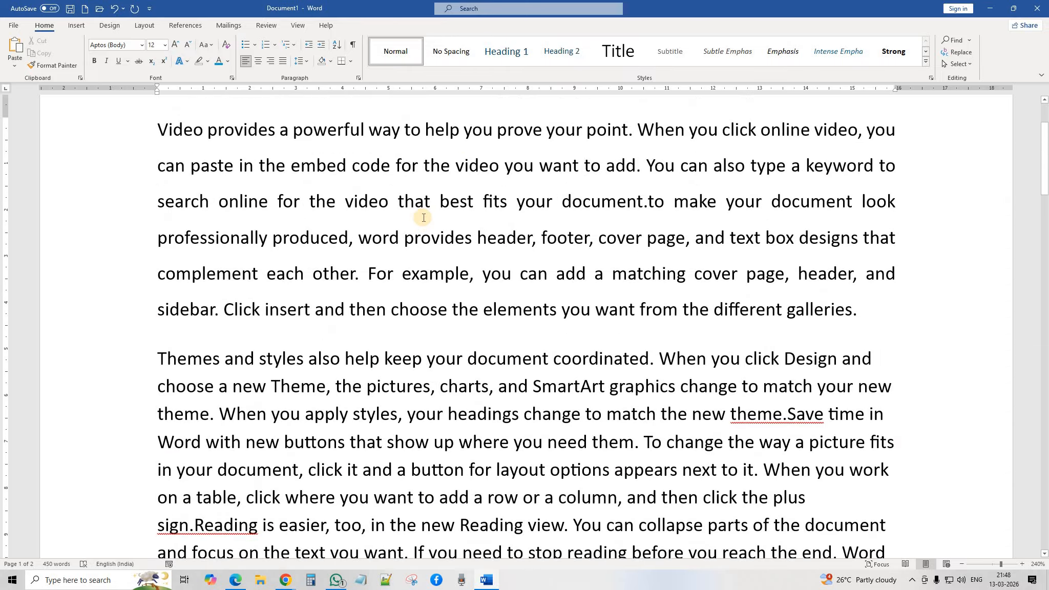
scroll(424, 218, up, 2)
click(440, 260)
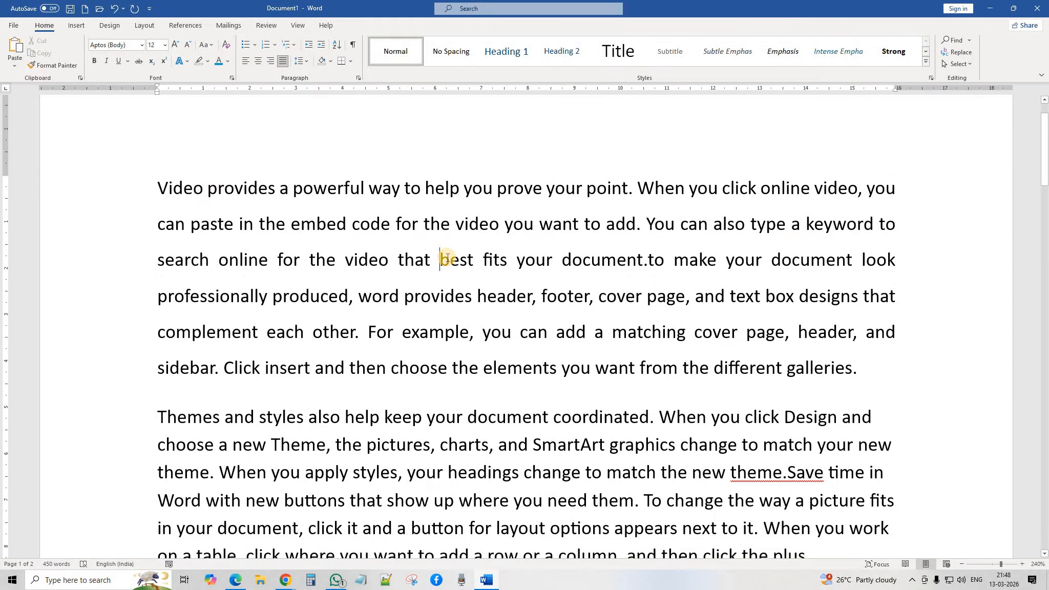
click(351, 60)
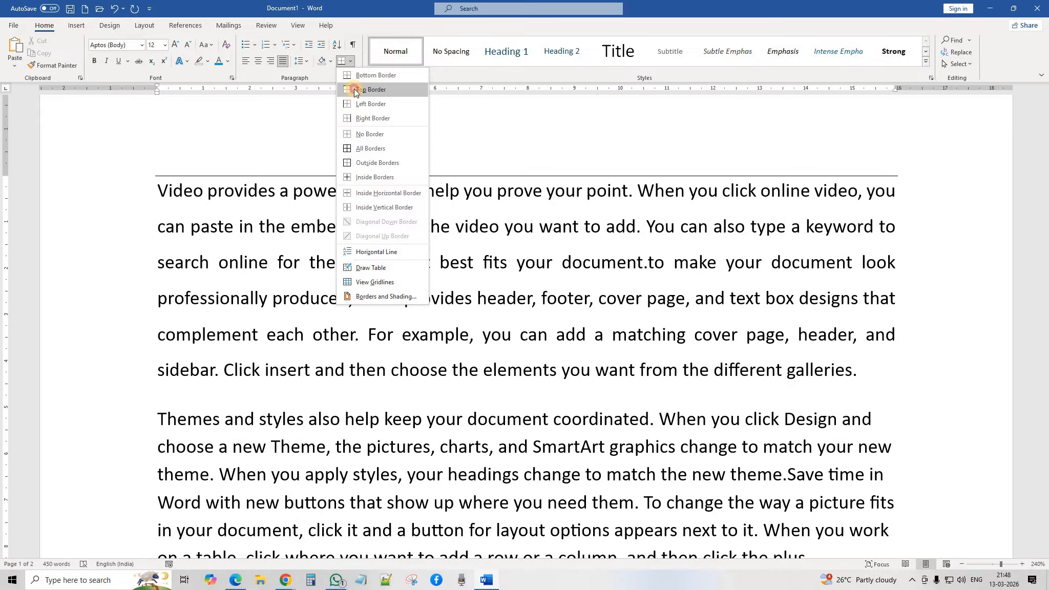
click(354, 89)
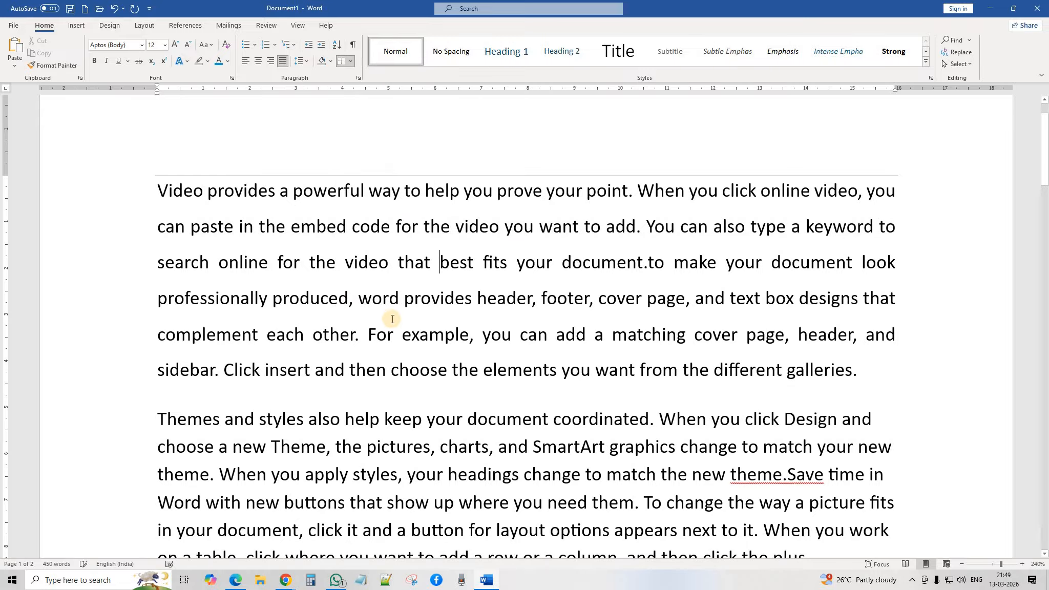
click(352, 63)
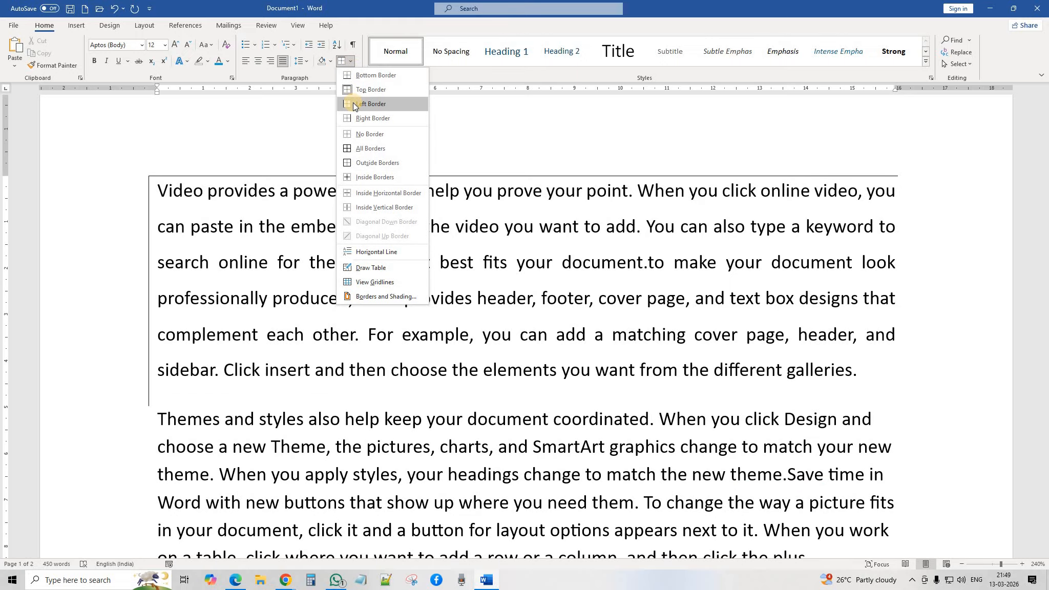
click(355, 103)
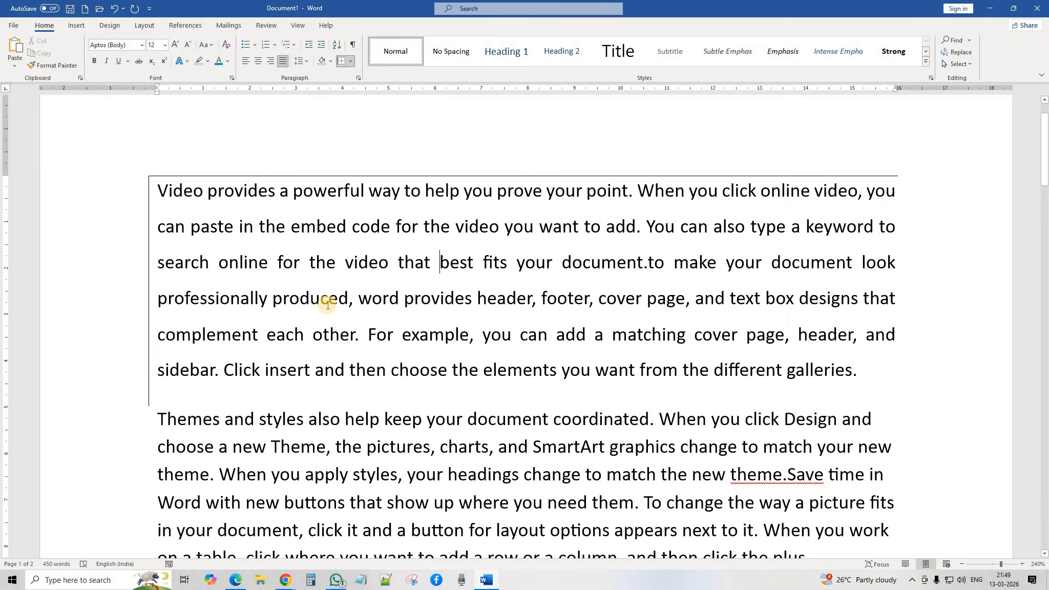
click(351, 60)
click(355, 134)
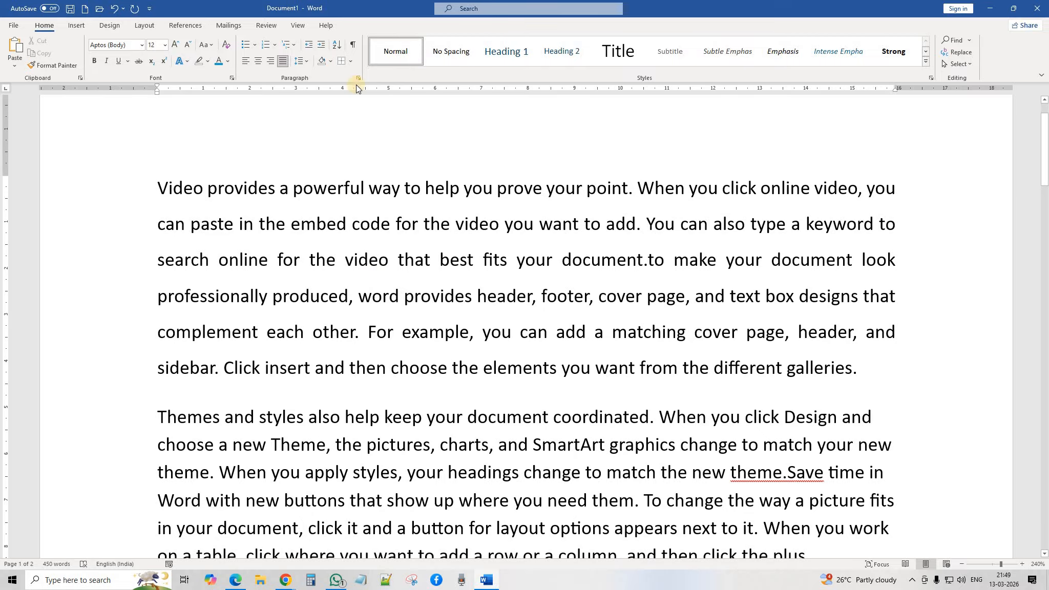
Step: Apply All Borders to box the Video paragraph on every side
click(352, 60)
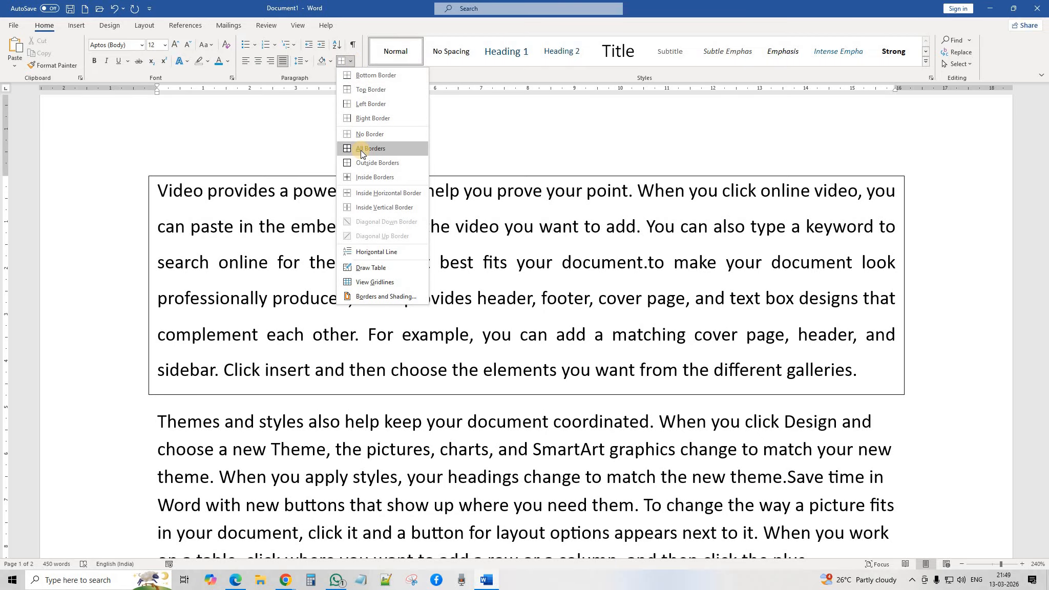
click(360, 150)
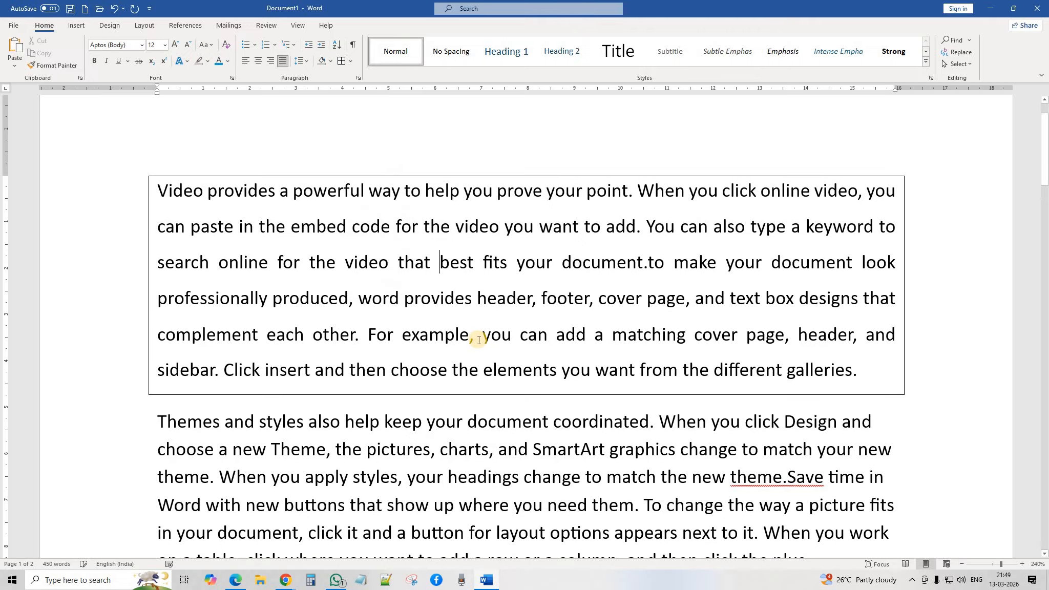
scroll(479, 333, down, 2)
scroll(479, 276, up, 3)
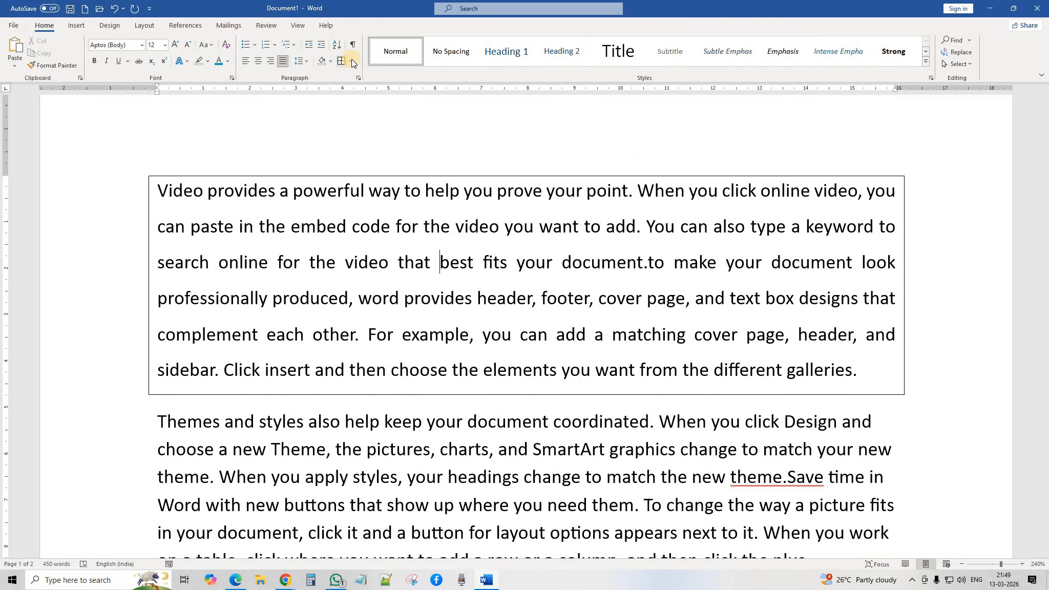
click(352, 60)
click(379, 263)
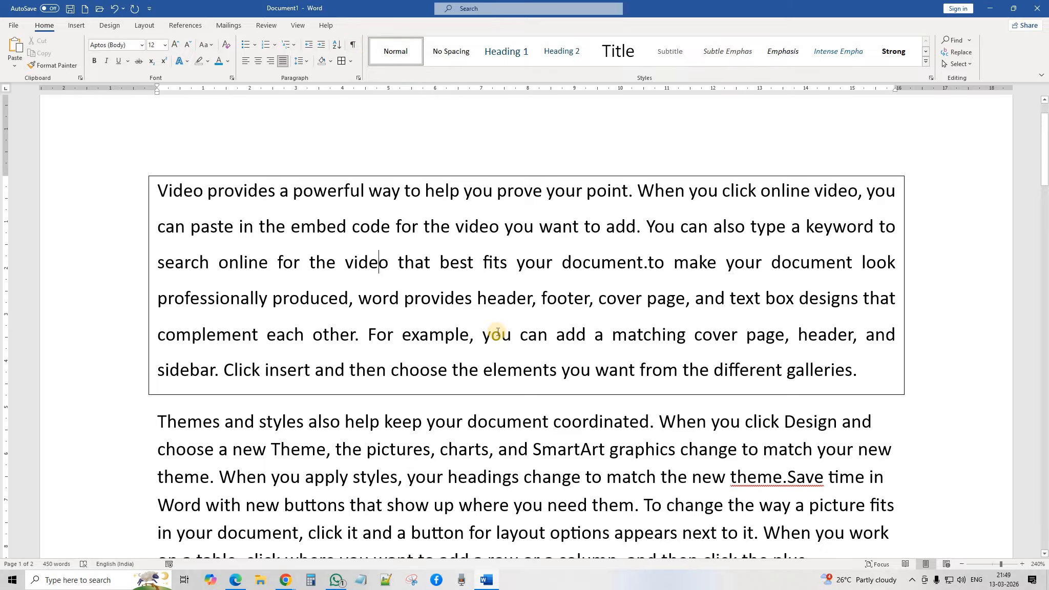
scroll(489, 328, down, 4)
scroll(478, 400, up, 3)
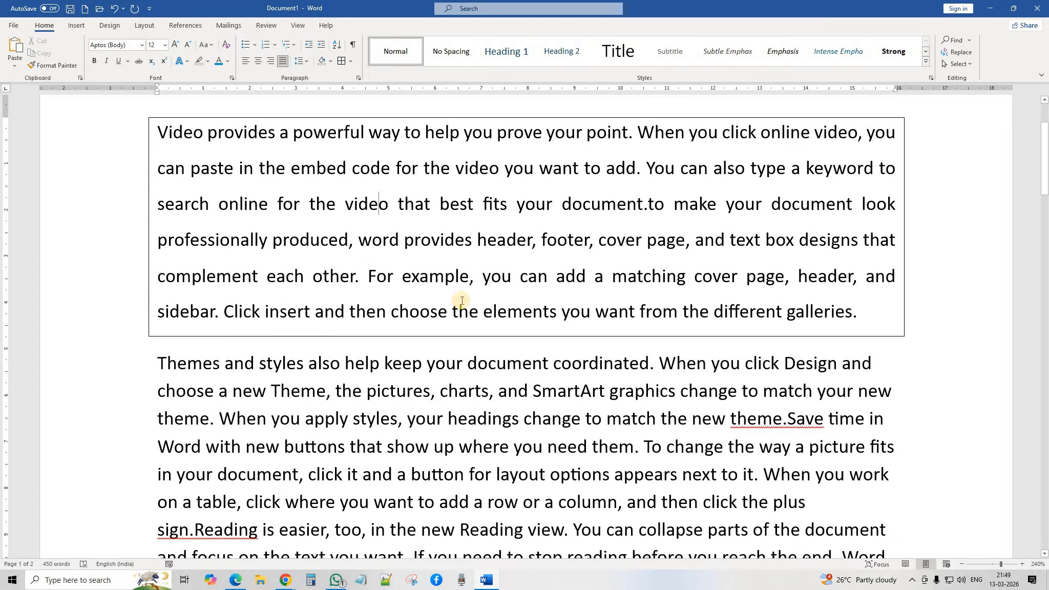
Step: Add extra spaces after 'provides', 'add' and 'charts,' and before 'elements', 'show' and 'easier'
click(474, 240)
click(595, 278)
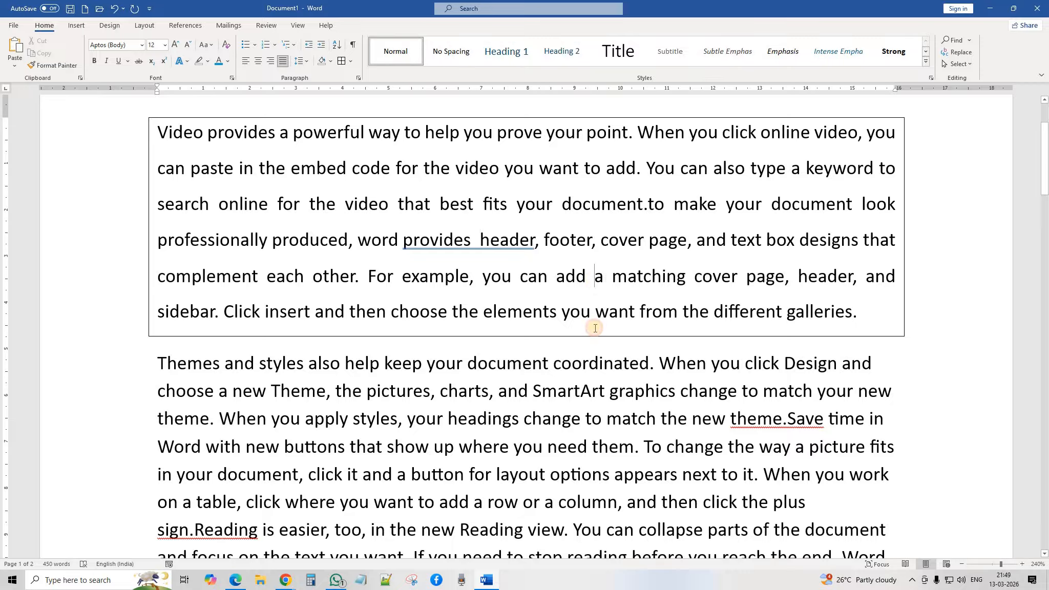
click(483, 311)
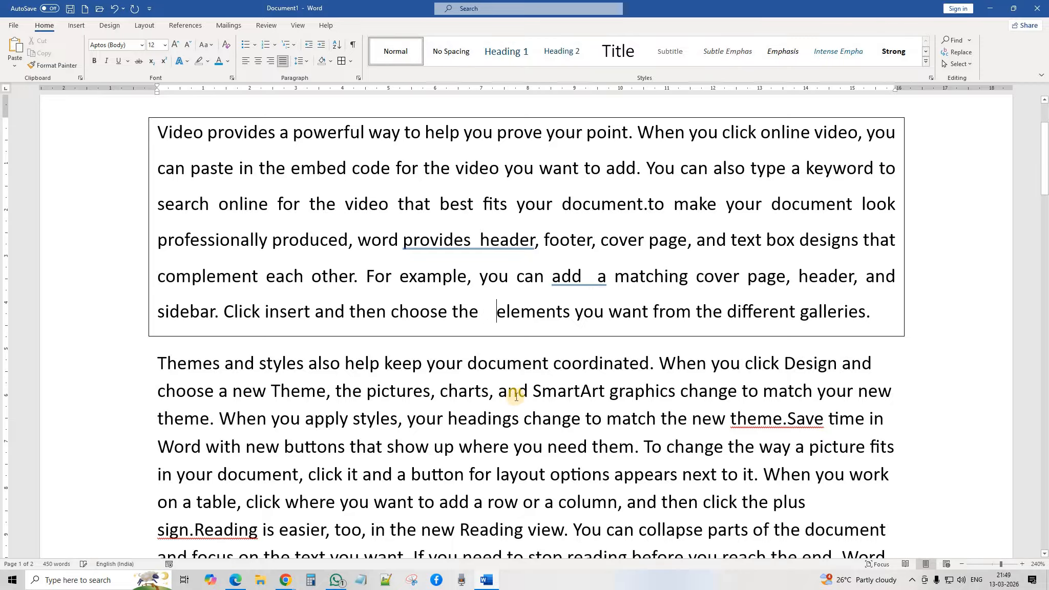
click(498, 391)
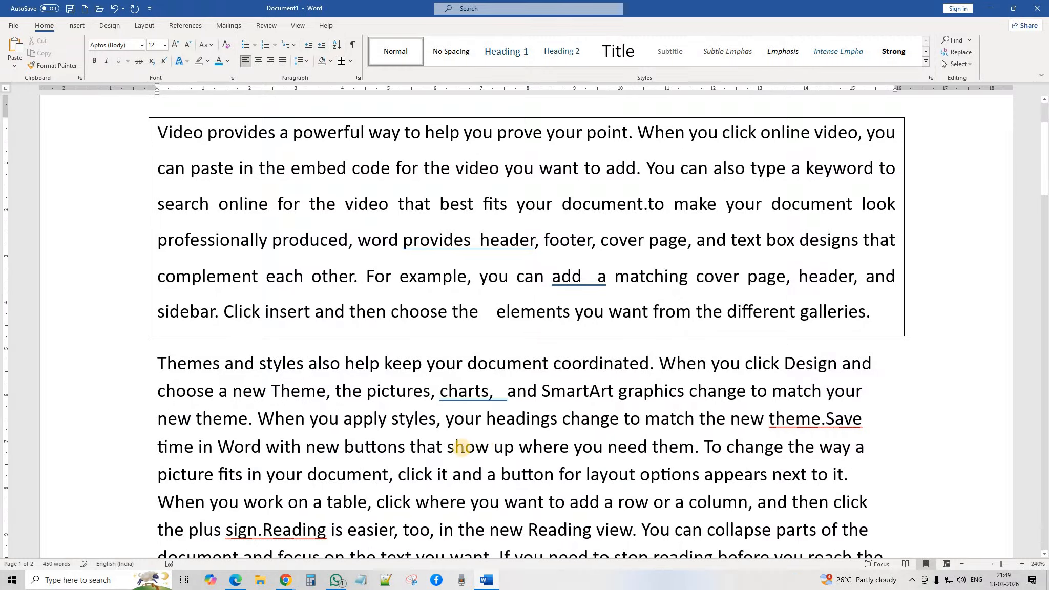
click(445, 446)
scroll(469, 475, down, 3)
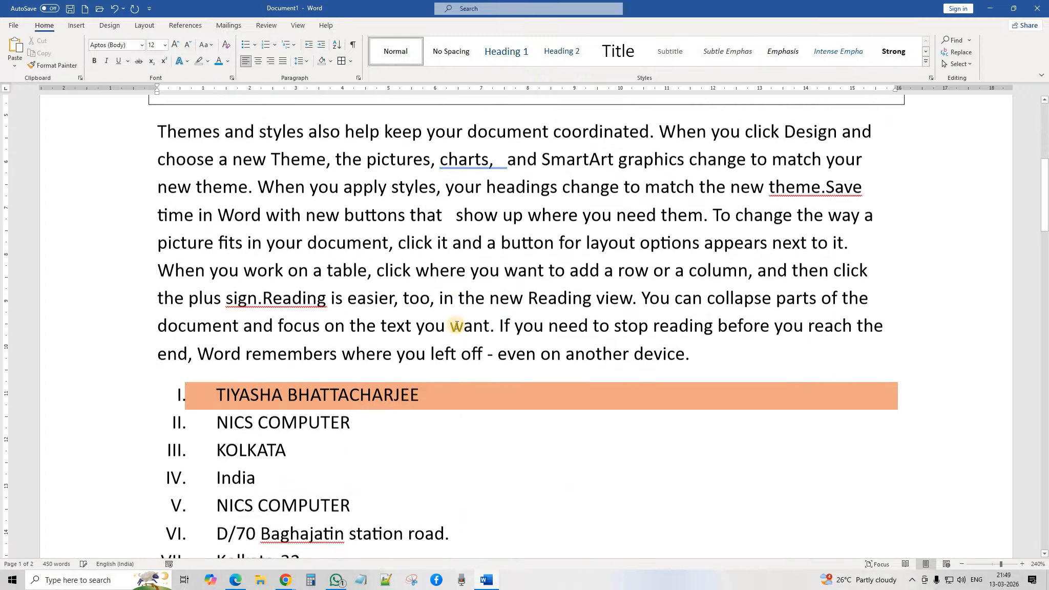
click(461, 303)
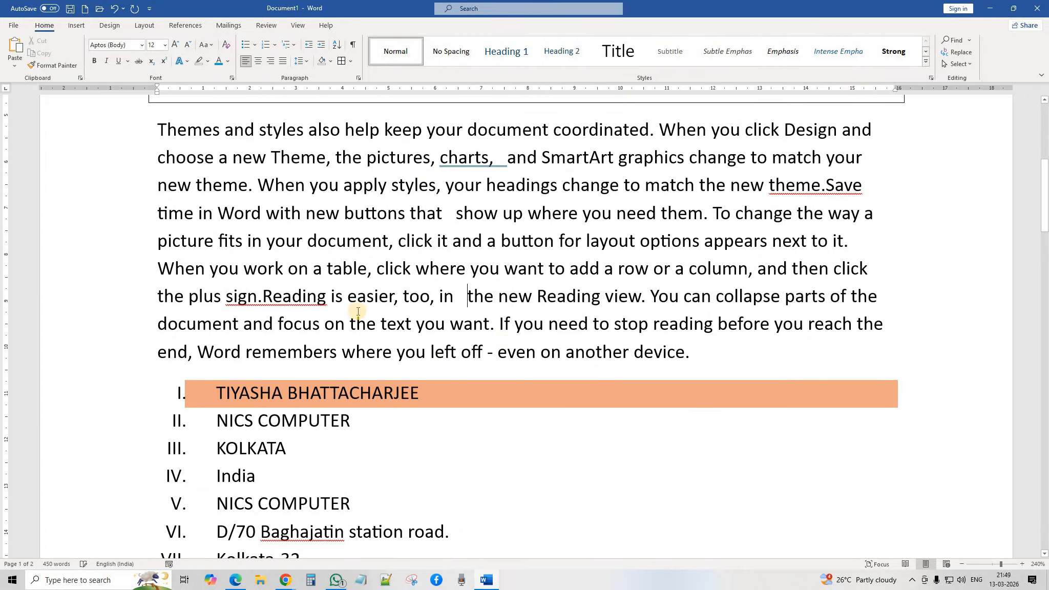
click(347, 301)
scroll(466, 356, down, 4)
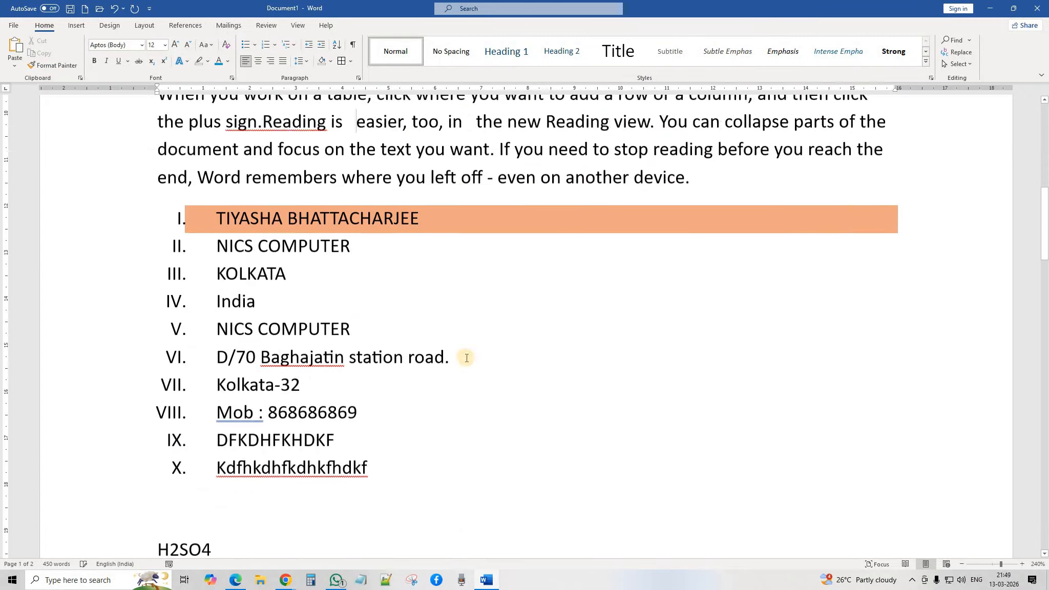
scroll(340, 225, up, 2)
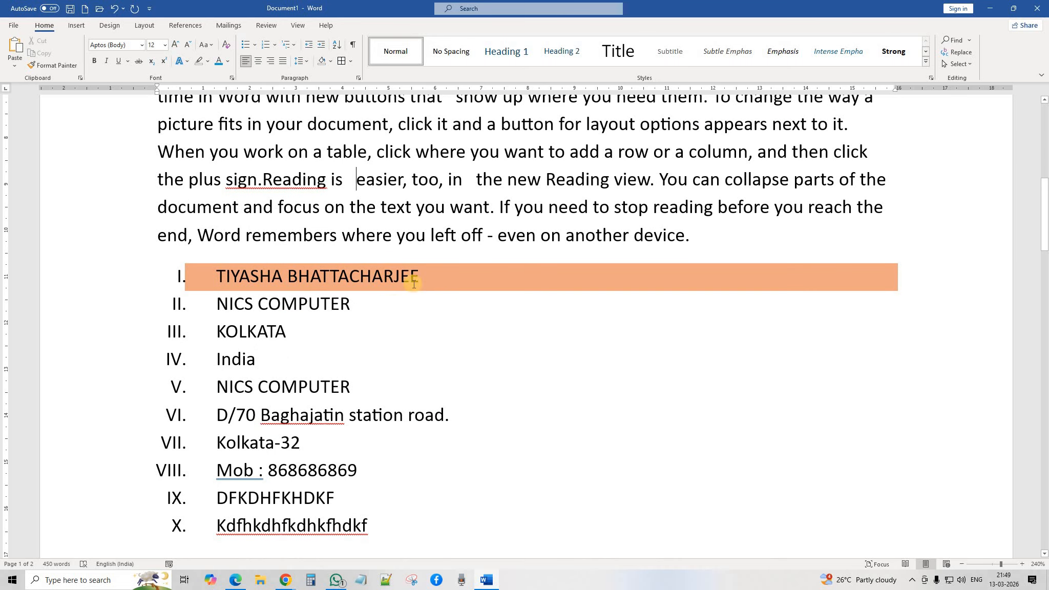
Step: Add tab gaps after the NICS COMPUTER, KOLKATA and 'road.' list items
click(398, 315)
key(Tab)
key(Tab)
key(Tab)
key(Tab)
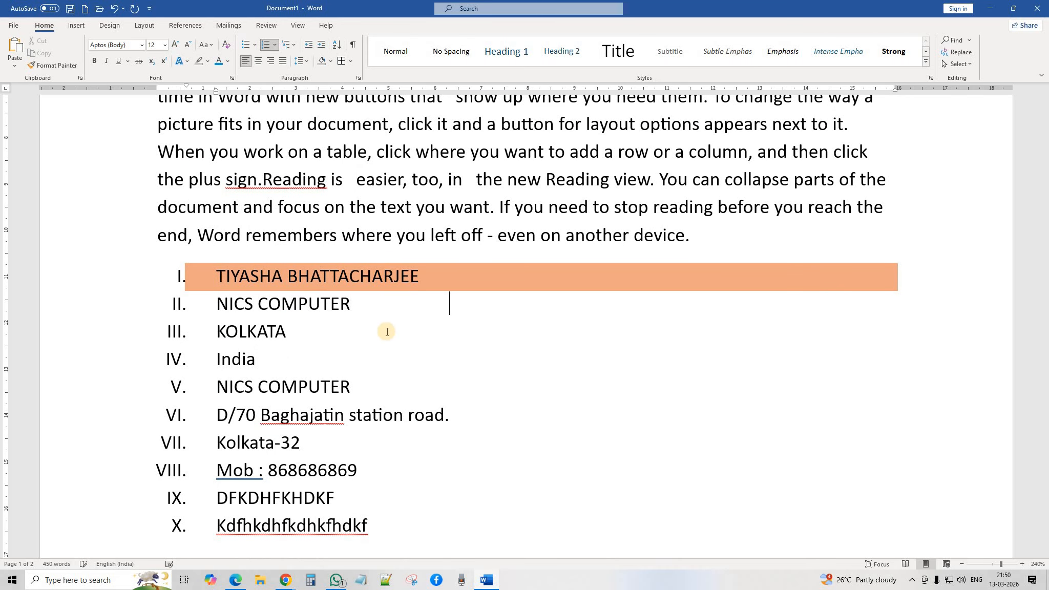
click(402, 341)
key(Tab)
key(Tab)
key(Tab)
key(Tab)
key(Tab)
key(Tab)
key(Tab)
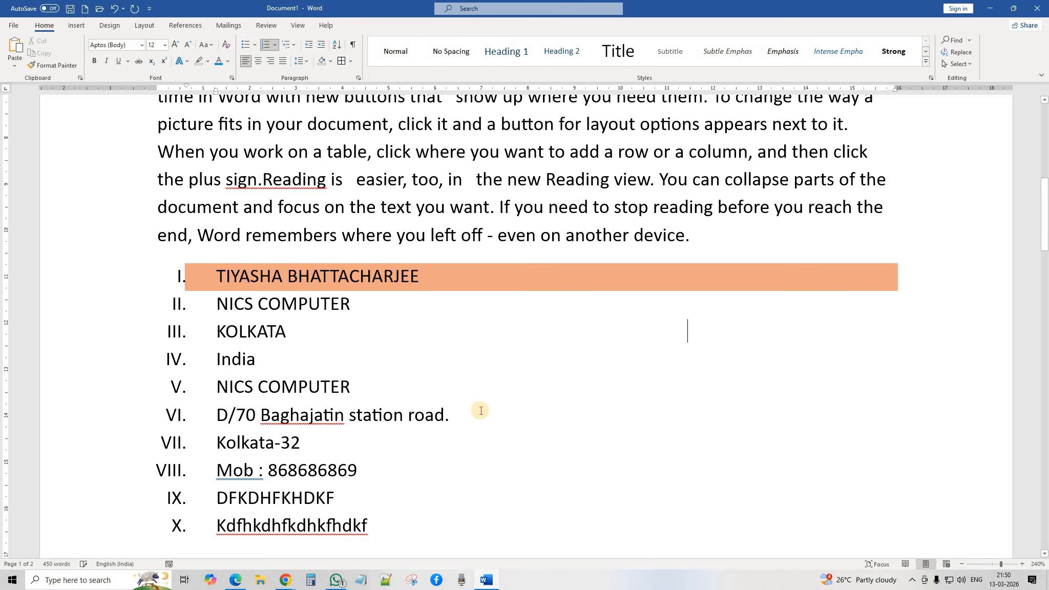
click(482, 413)
key(Tab)
key(Tab)
key(Tab)
key(Tab)
Step: Start a new paragraph after 'galleries.' on page 2 and add tab gaps on two blank lines below
scroll(502, 399, down, 4)
scroll(484, 390, down, 8)
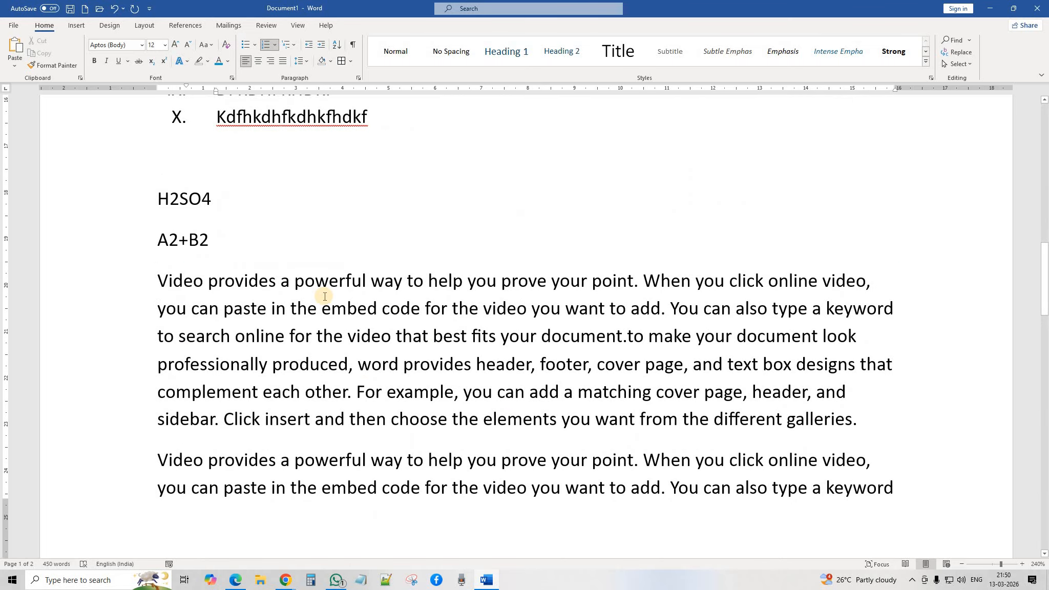
scroll(373, 320, down, 3)
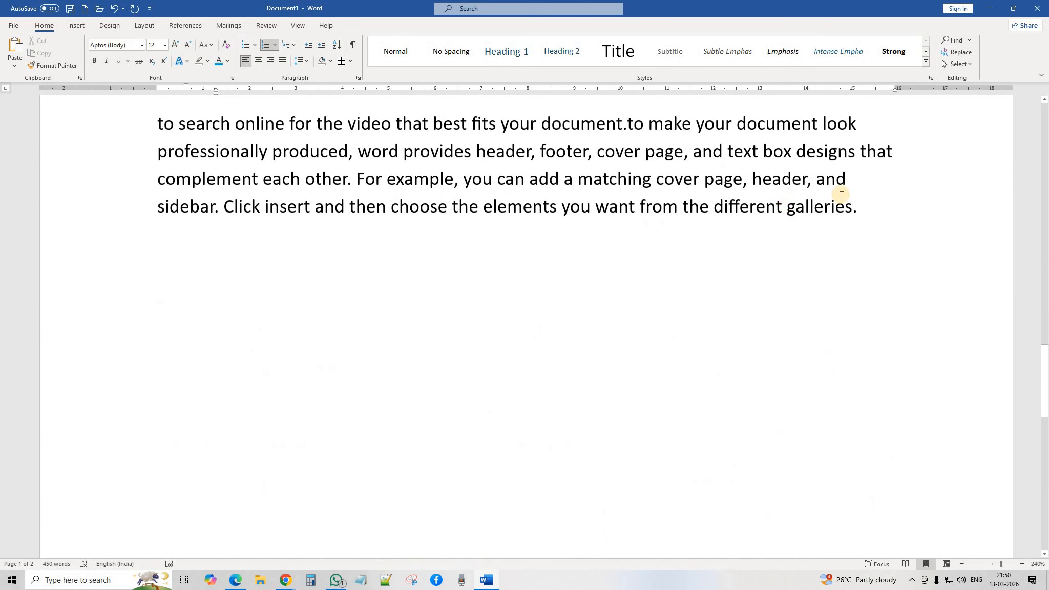
click(877, 215)
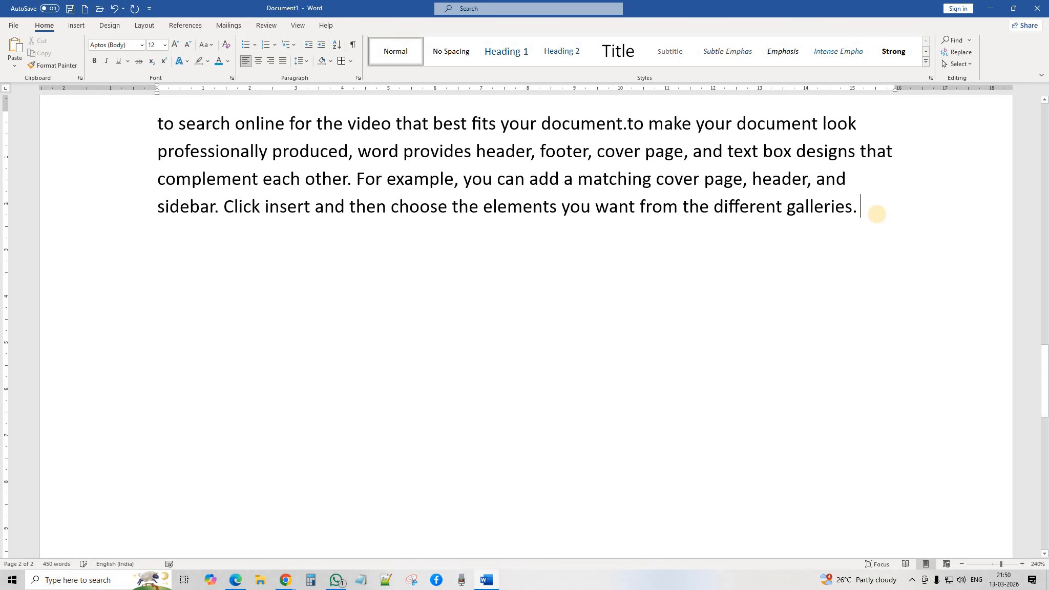
key(Return)
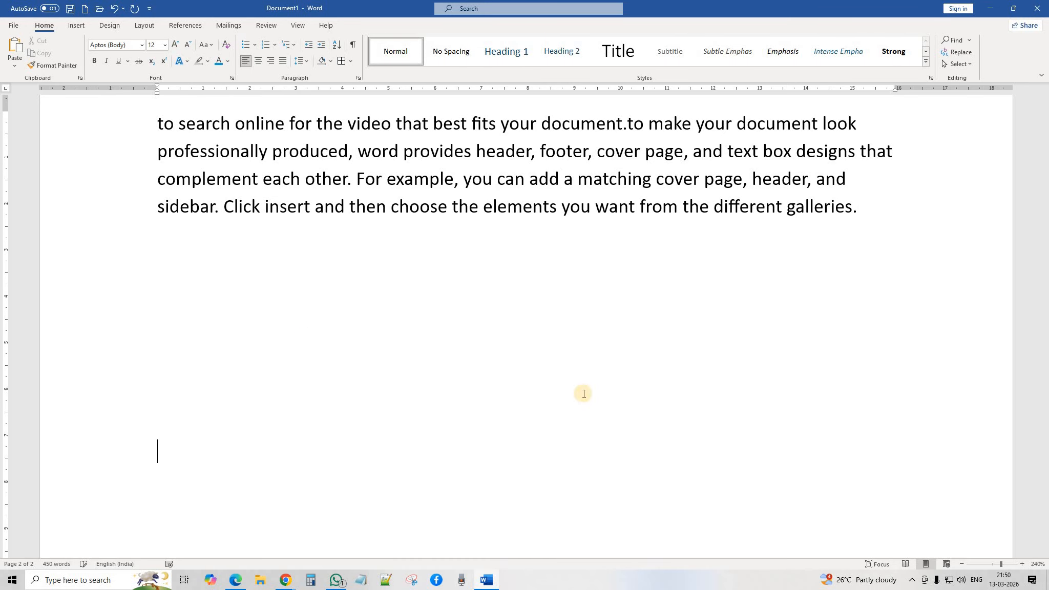
click(304, 313)
key(Tab)
key(Tab)
click(231, 373)
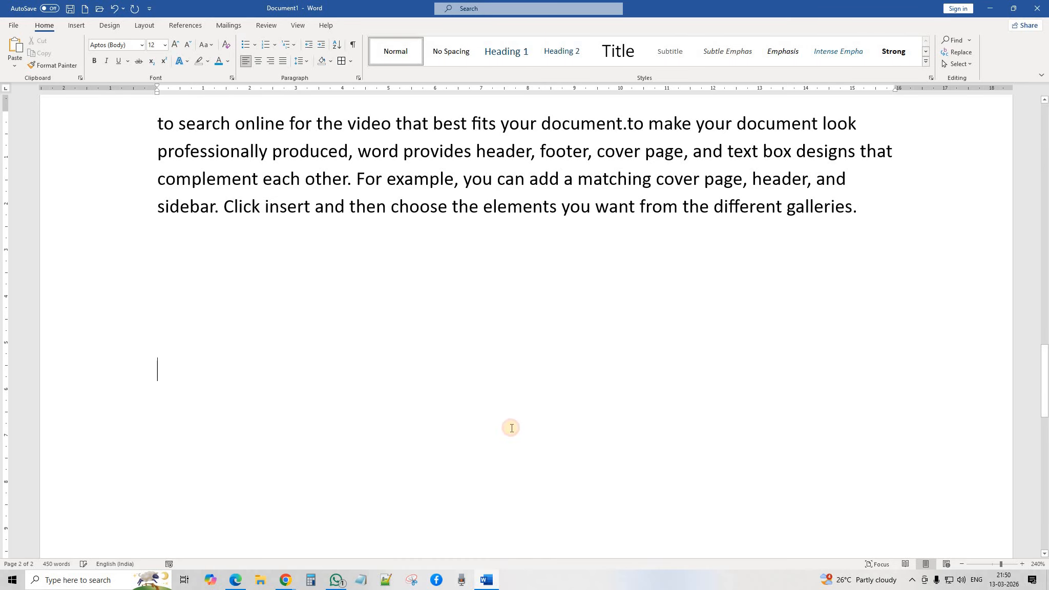
key(Tab)
key(Tab)
key(Tab)
key(Tab)
scroll(601, 421, up, 5)
scroll(593, 414, up, 10)
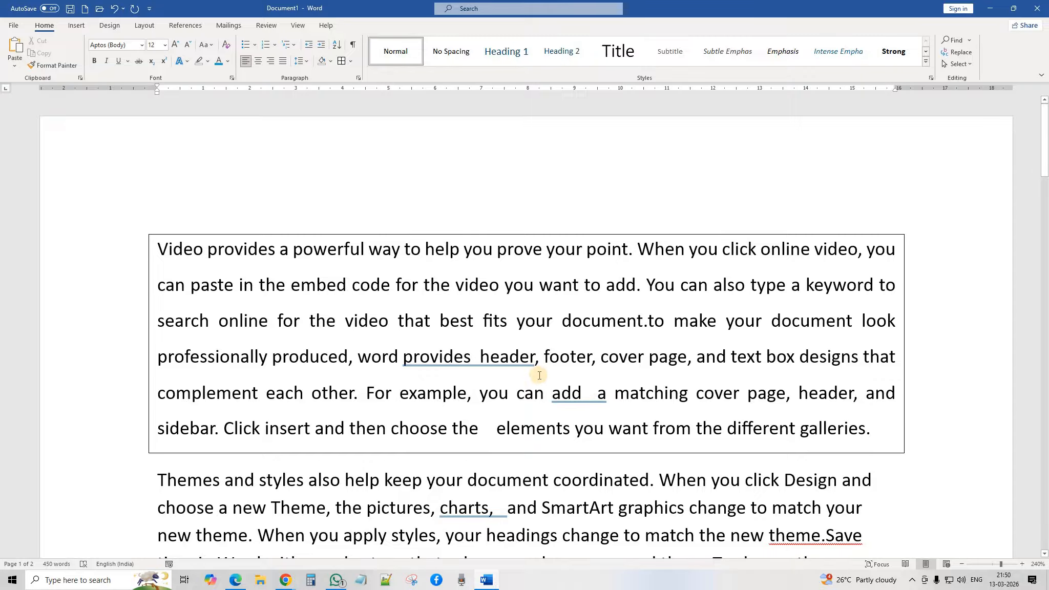
click(353, 47)
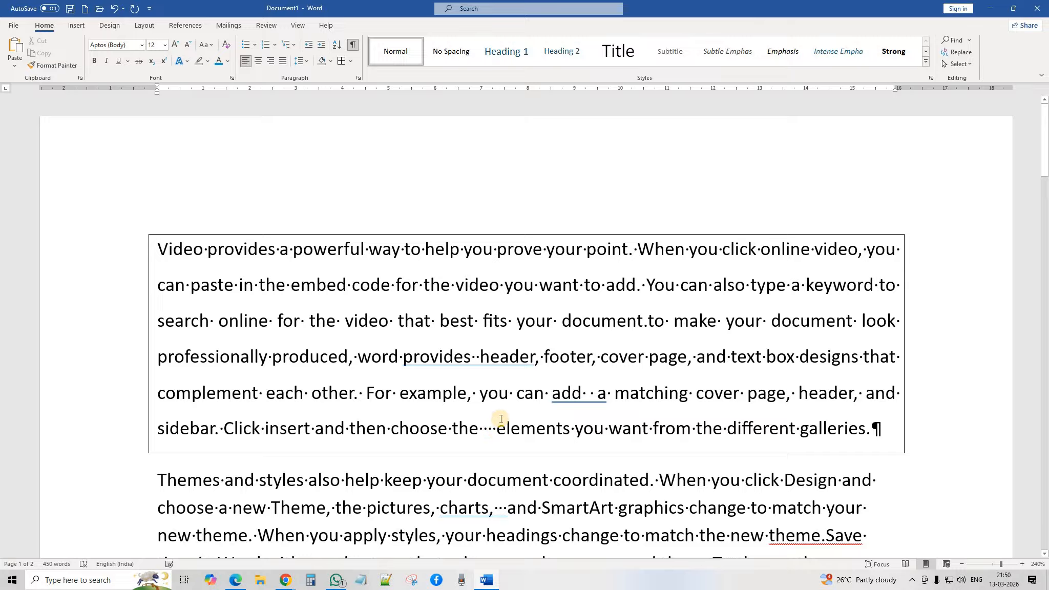
scroll(606, 377, down, 1)
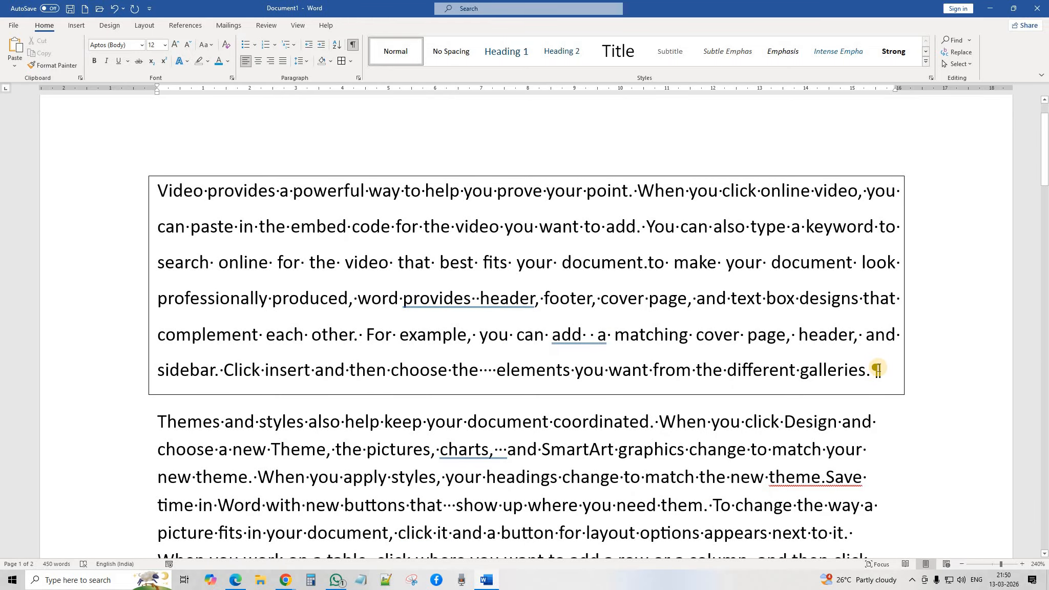
scroll(789, 365, down, 3)
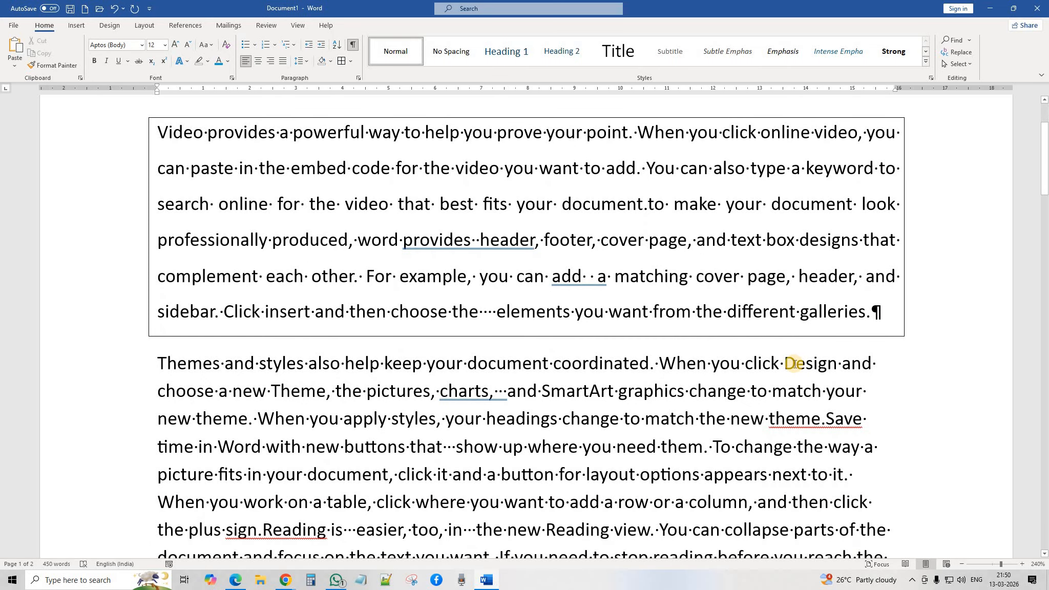
scroll(790, 362, down, 5)
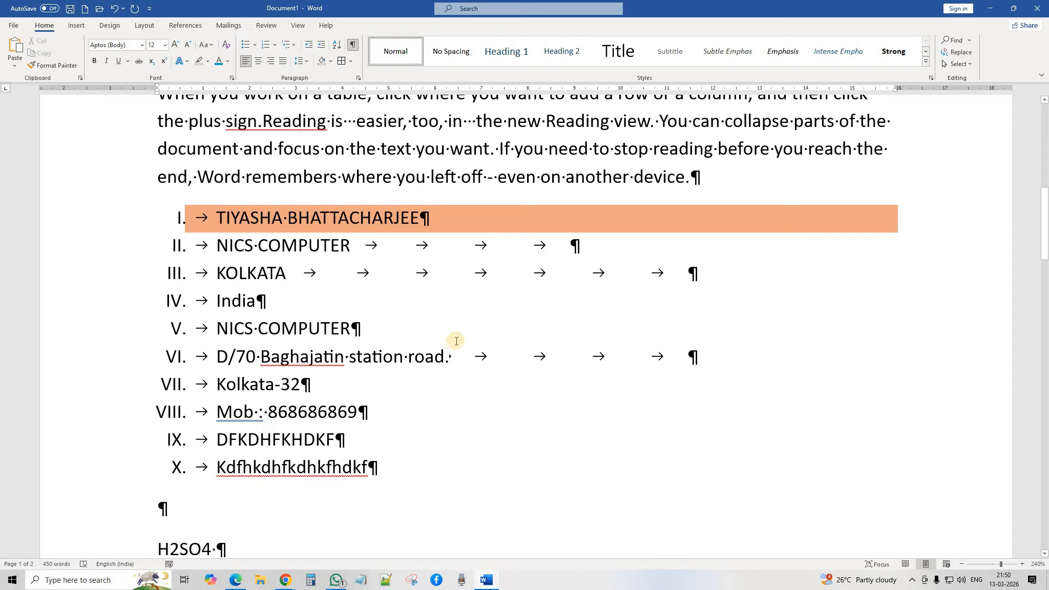
scroll(435, 315, down, 3)
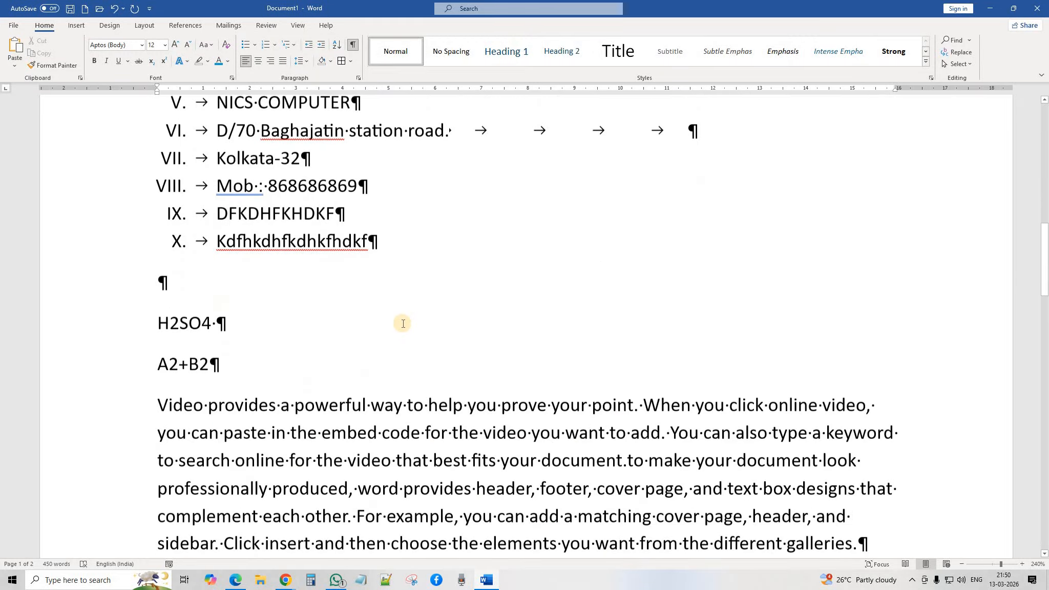
scroll(359, 335, down, 6)
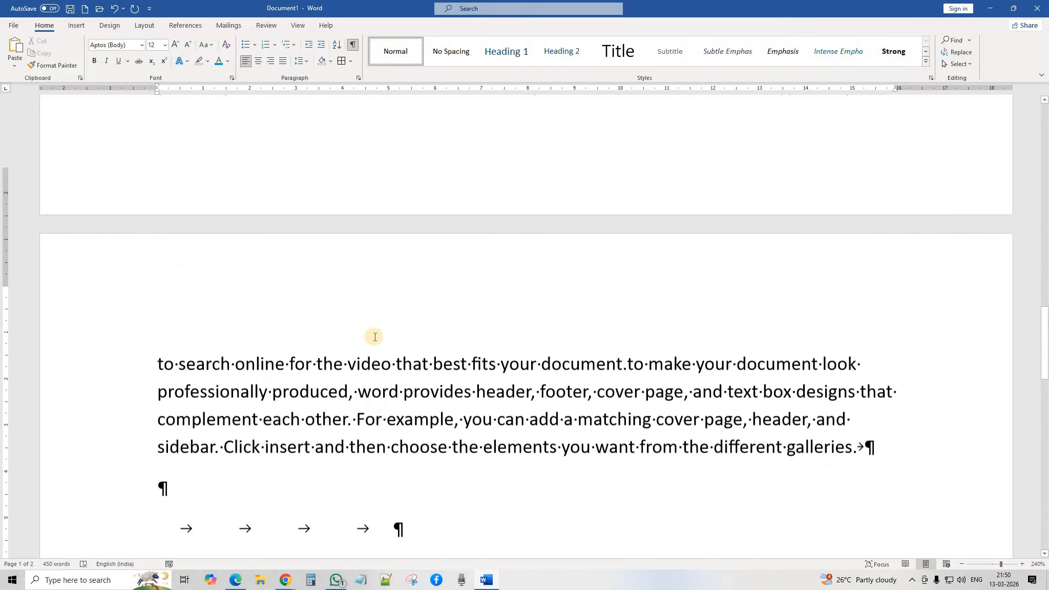
scroll(375, 337, down, 4)
click(507, 319)
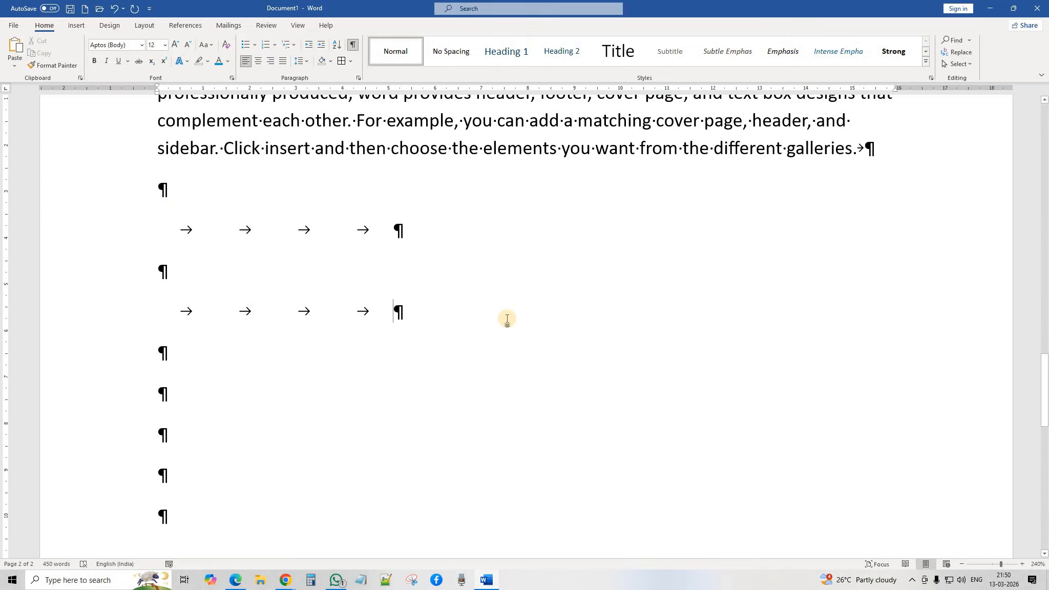
click(352, 45)
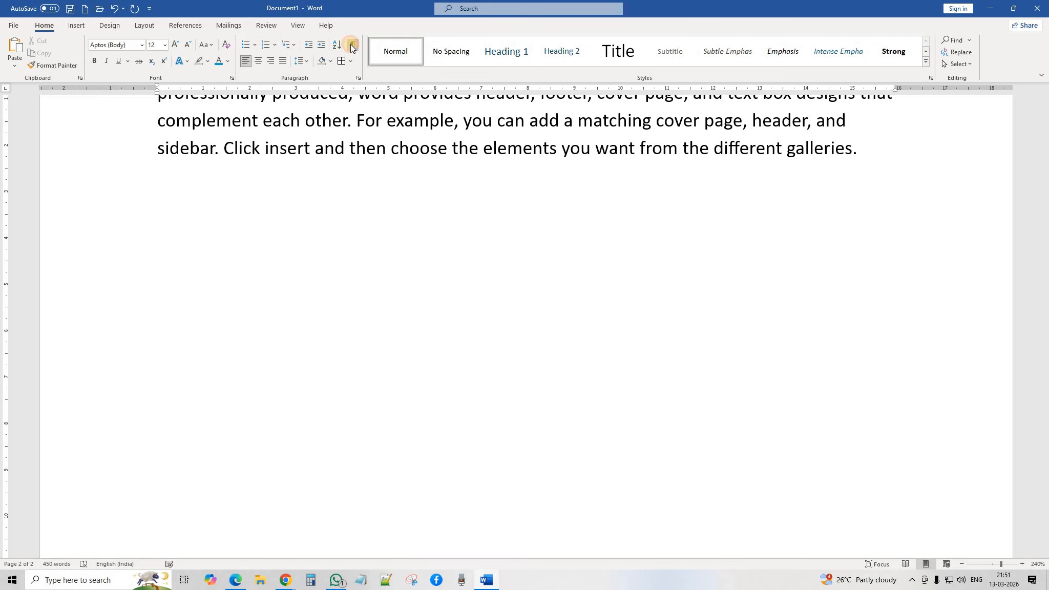
Step: With formatting marks shown again, apply the Title style to the first list item, the contact name line
click(352, 46)
scroll(453, 346, up, 6)
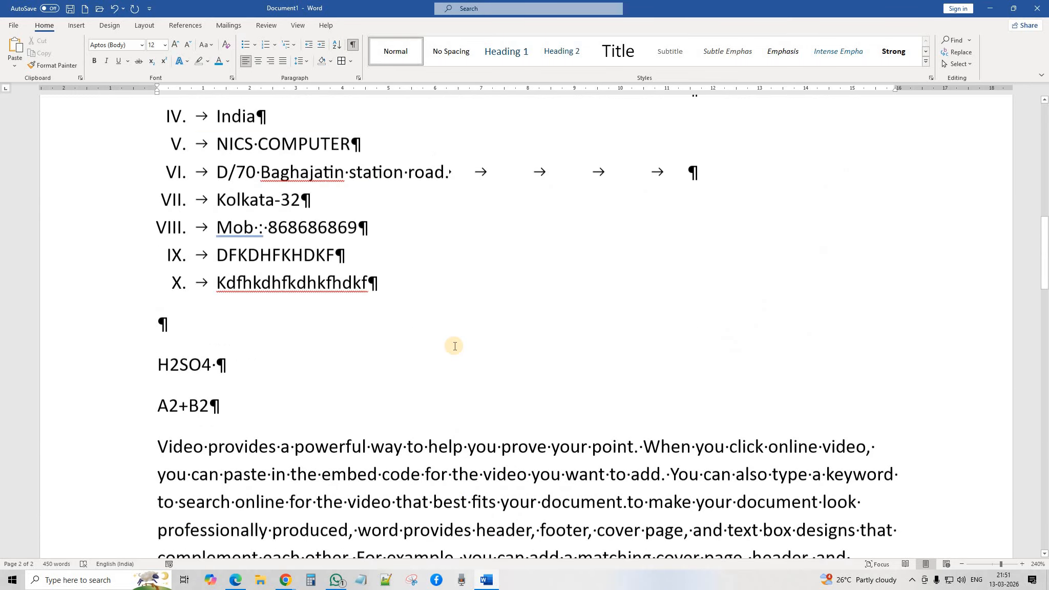
scroll(454, 343, up, 10)
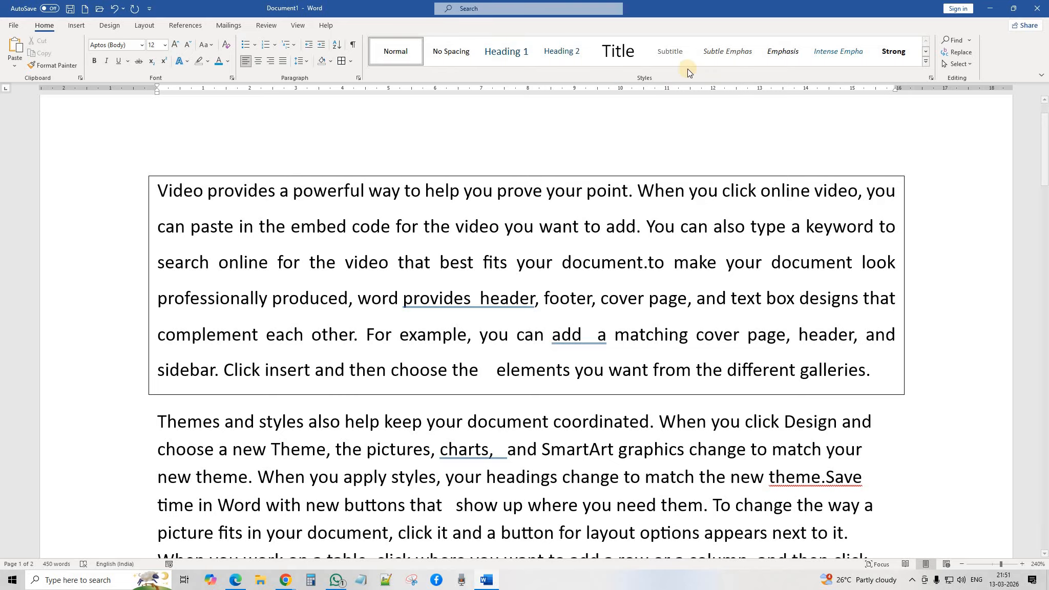
click(583, 278)
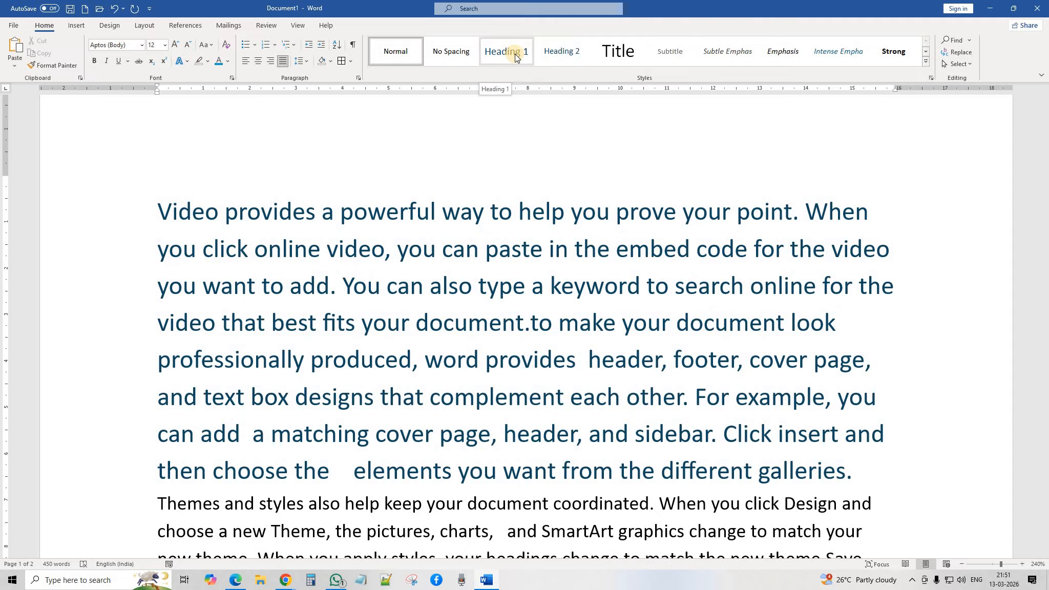
scroll(542, 302, down, 5)
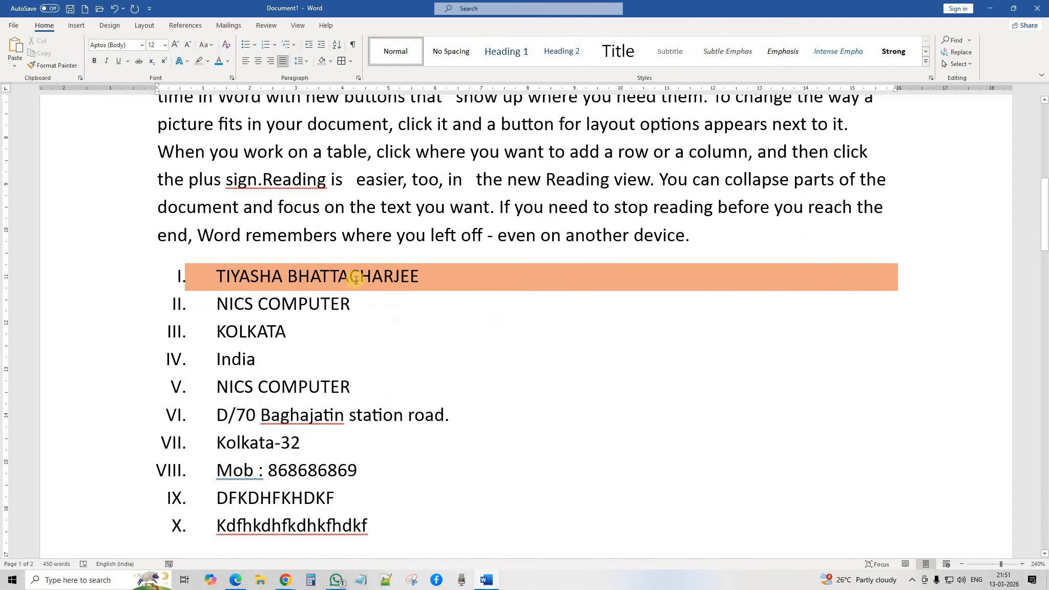
click(356, 280)
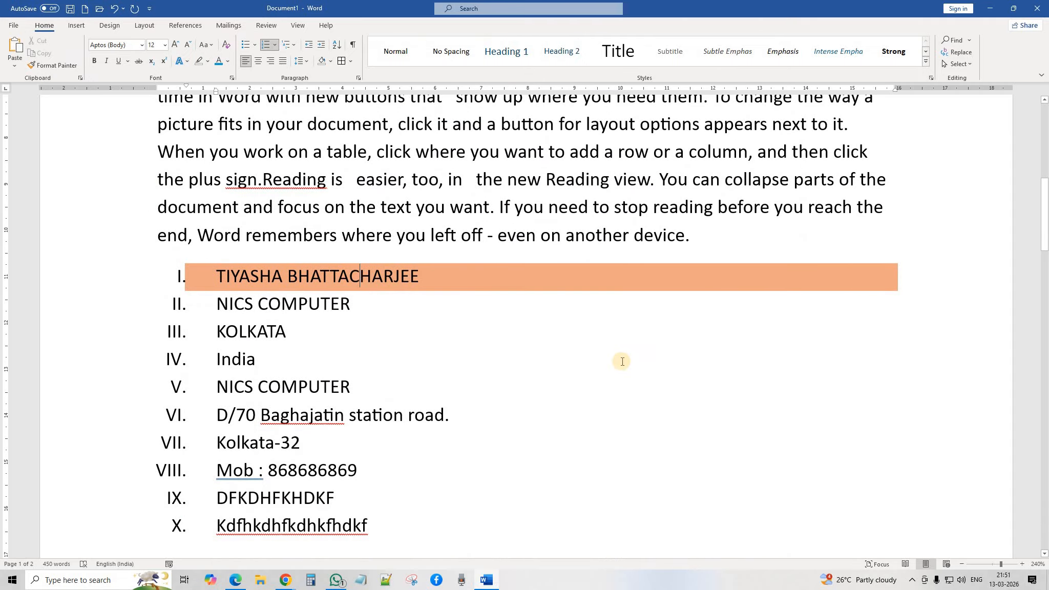
click(618, 53)
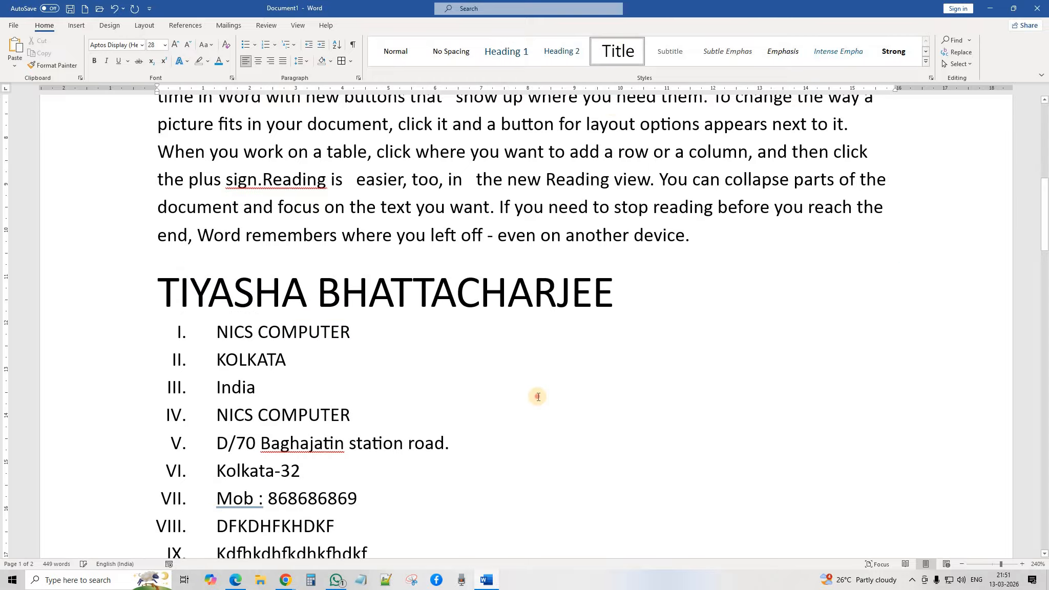